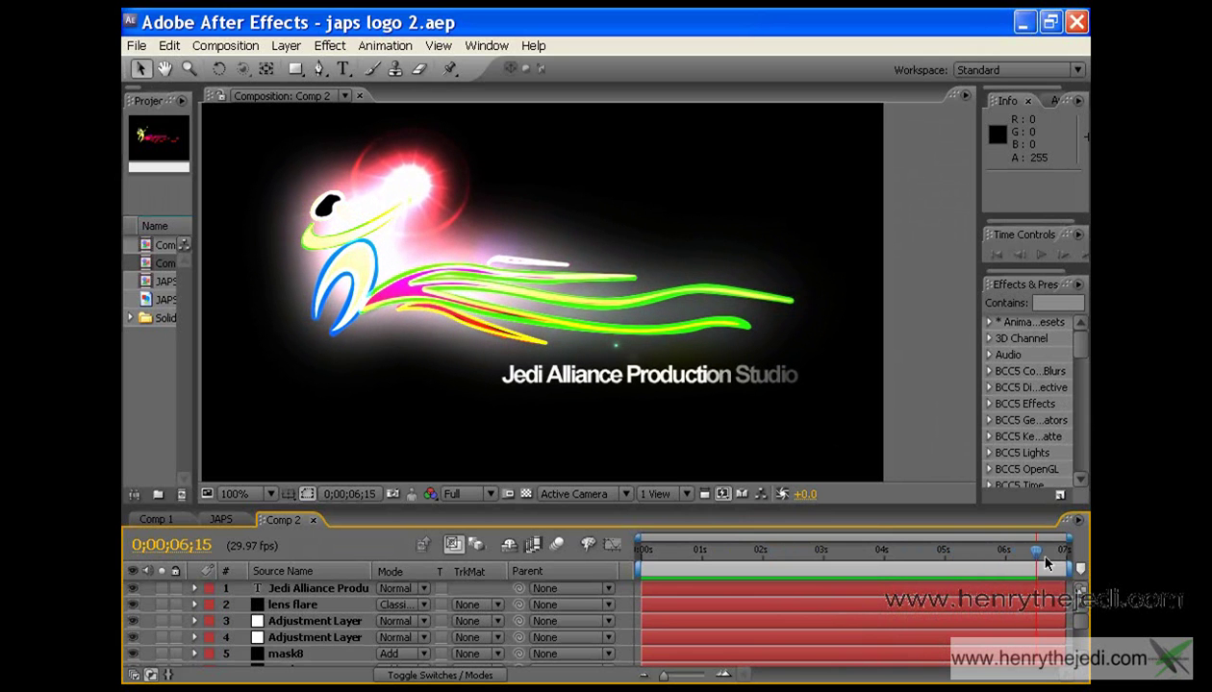
{"action": "mouse_move", "coordinate": [1037, 559]}
{"action": "left_mouse_down"}
{"action": "mouse_move", "coordinate": [630, 563]}
{"action": "mouse_move", "coordinate": [1013, 562]}
{"action": "left_mouse_up"}
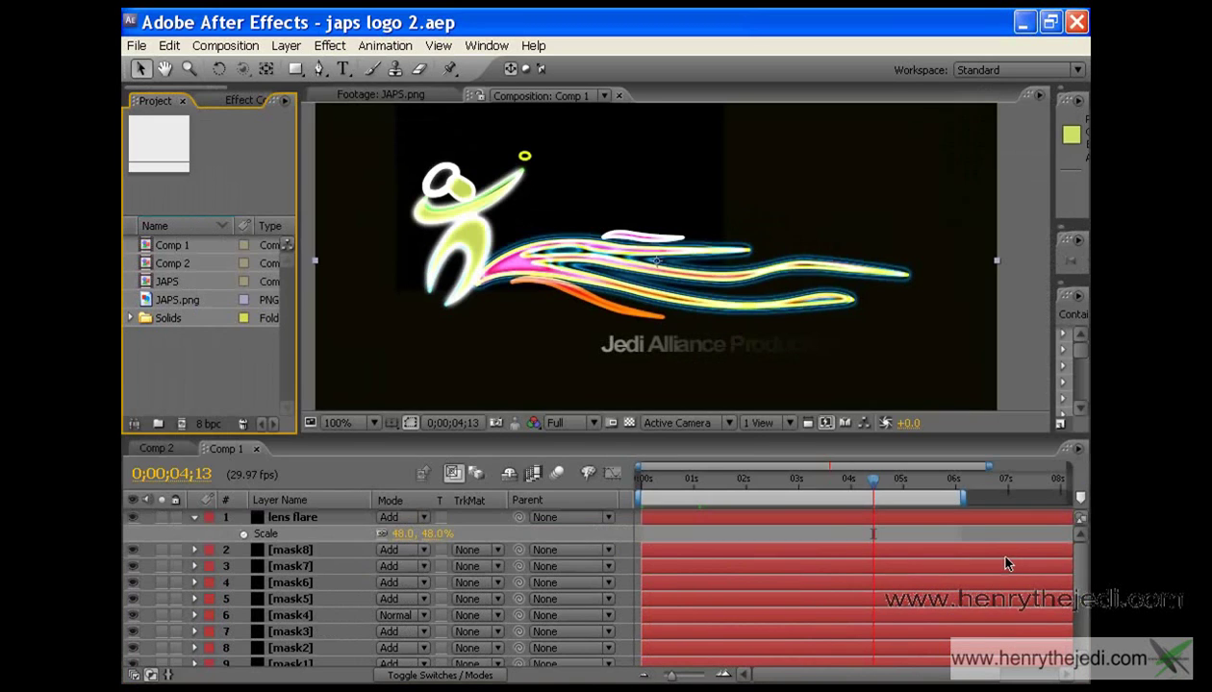
- Create a new composition with the NTSC DV preset at 720 x 480 and a duration of 7 seconds
{"action": "left_click", "coordinate": [225, 46]}
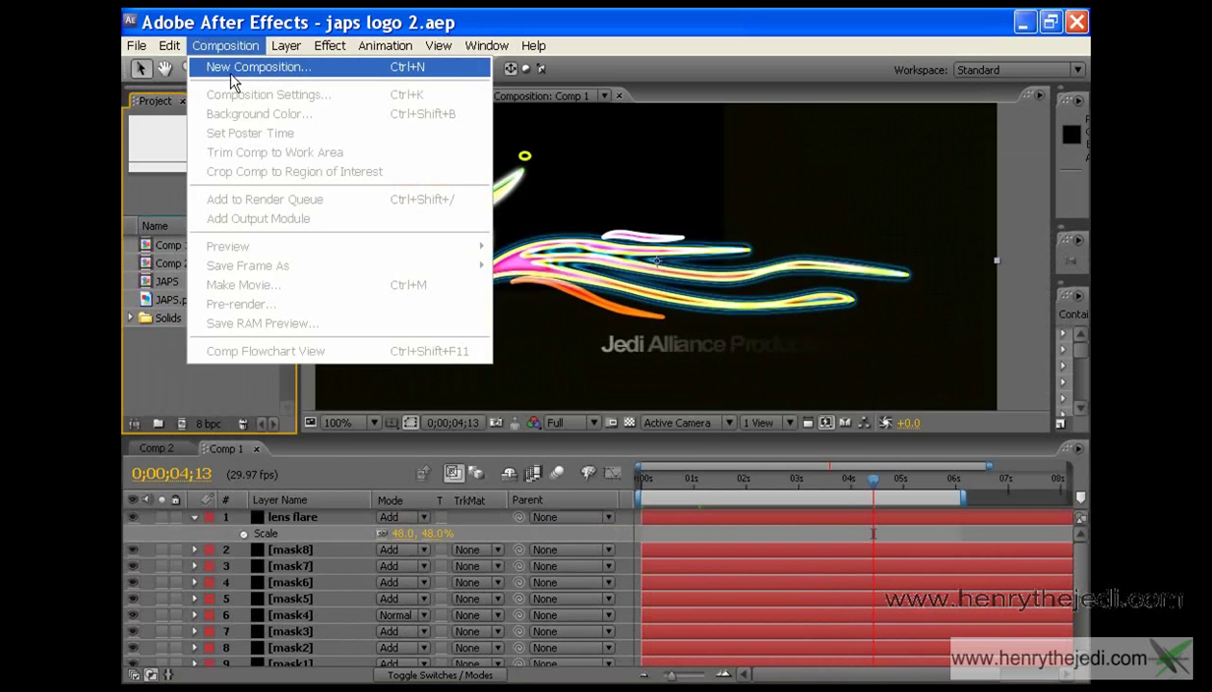
{"action": "left_click", "coordinate": [231, 75]}
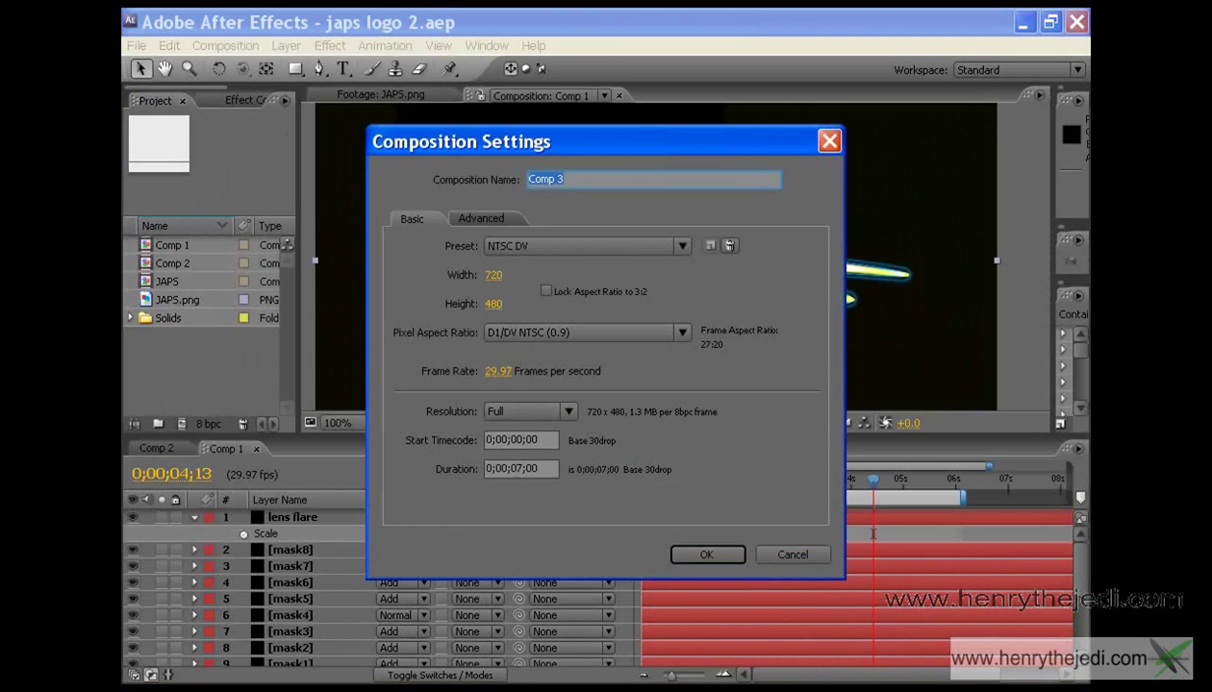
{"action": "left_click", "coordinate": [690, 557]}
- Preview the JAPS.png footage and add it to the new composition as a layer
{"action": "double_click", "coordinate": [188, 318]}
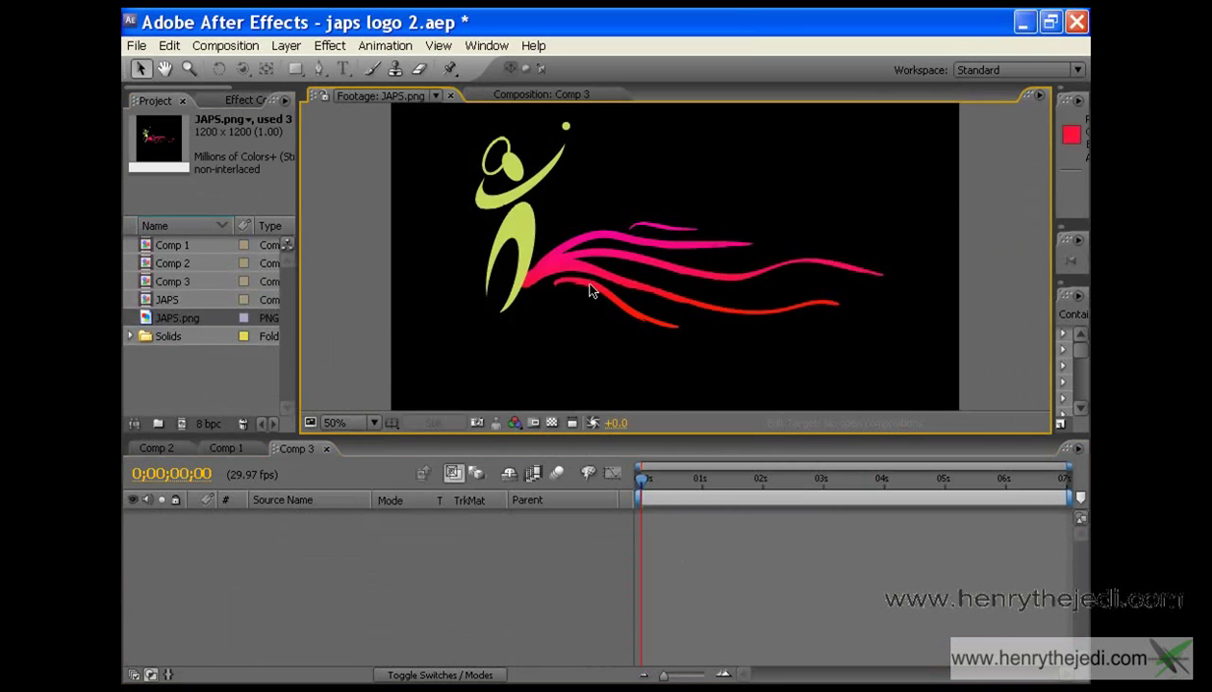
{"action": "scroll", "coordinate": [590, 287], "scroll_direction": "up", "scroll_amount": 3}
{"action": "scroll", "coordinate": [589, 288], "scroll_direction": "down", "scroll_amount": 3}
{"action": "left_click", "coordinate": [493, 95]}
{"action": "left_click_drag", "start_coordinate": [165, 323], "coordinate": [692, 306]}
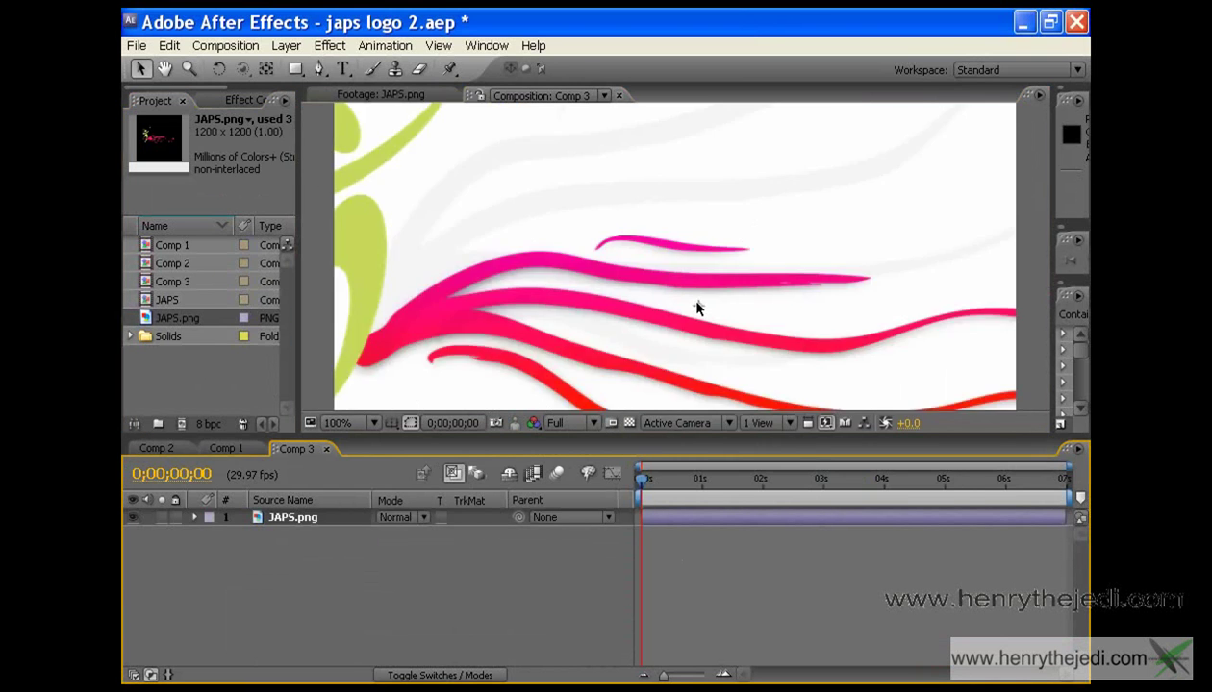
- Fit the JAPS.png layer to the composition frame so the whole logo lies inside it
{"action": "scroll", "coordinate": [697, 308], "scroll_direction": "down", "scroll_amount": 2}
{"action": "scroll", "coordinate": [697, 308], "scroll_direction": "up", "scroll_amount": 1}
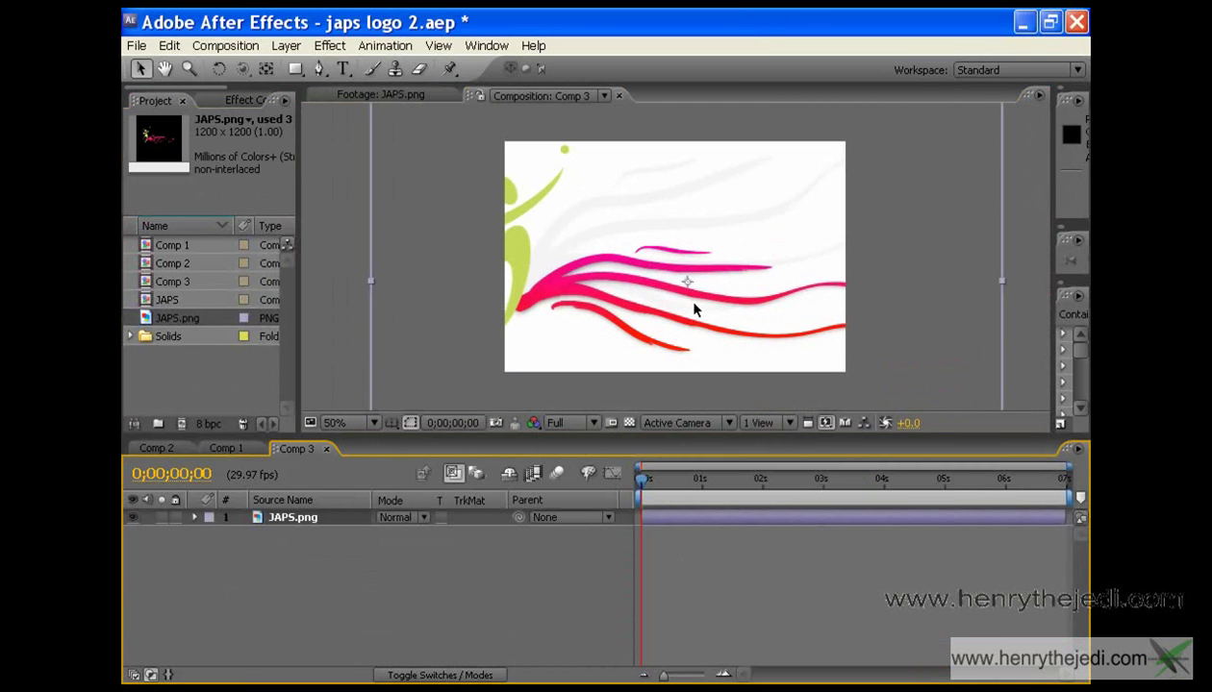
{"action": "key", "text": "ctrl+alt+f"}
{"action": "scroll", "coordinate": [687, 304], "scroll_direction": "up", "scroll_amount": 1}
{"action": "scroll", "coordinate": [687, 304], "scroll_direction": "down", "scroll_amount": 1}
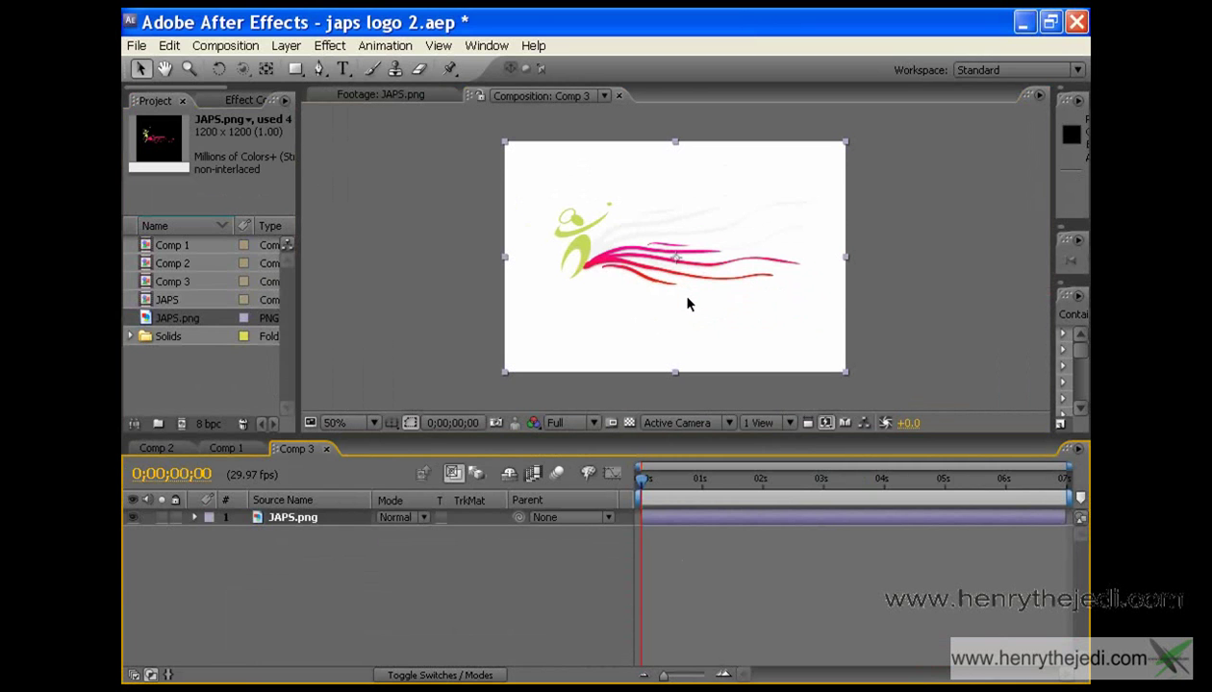
- Change the composition's background color to black (000000)
{"action": "left_click", "coordinate": [266, 69]}
{"action": "left_click", "coordinate": [240, 46]}
{"action": "left_click", "coordinate": [243, 114]}
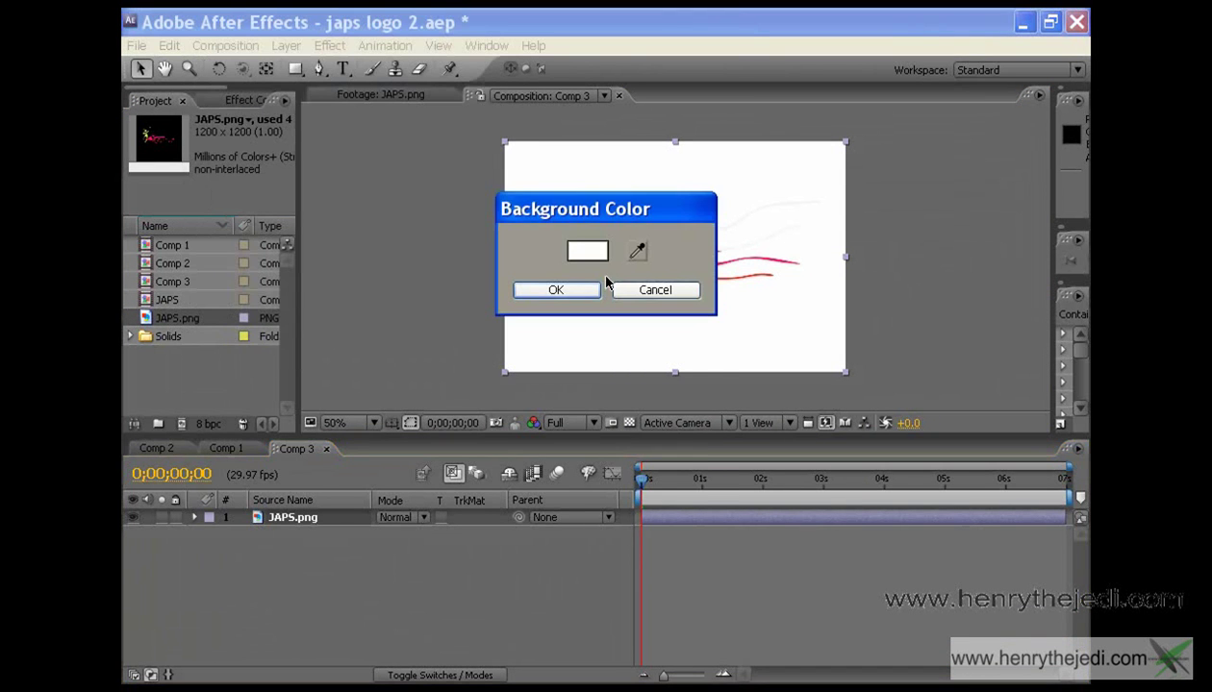
{"action": "left_click", "coordinate": [588, 251]}
{"action": "left_click_drag", "start_coordinate": [419, 459], "coordinate": [471, 633]}
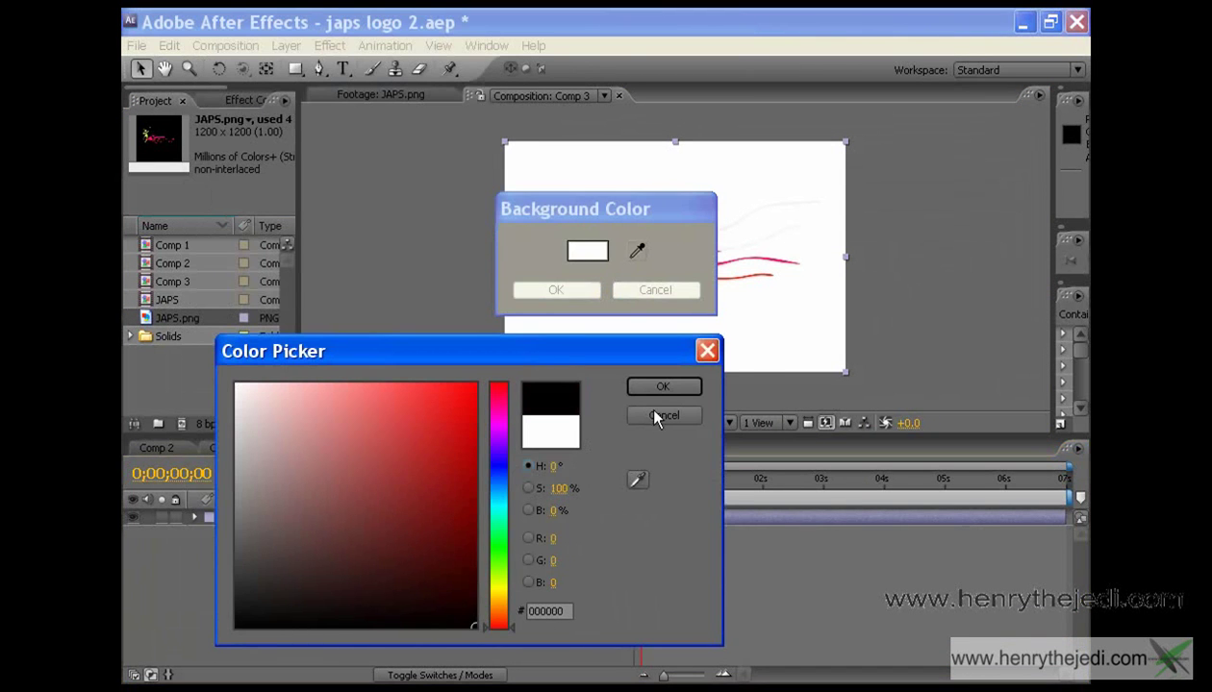
{"action": "left_click", "coordinate": [662, 386]}
{"action": "left_click", "coordinate": [556, 289]}
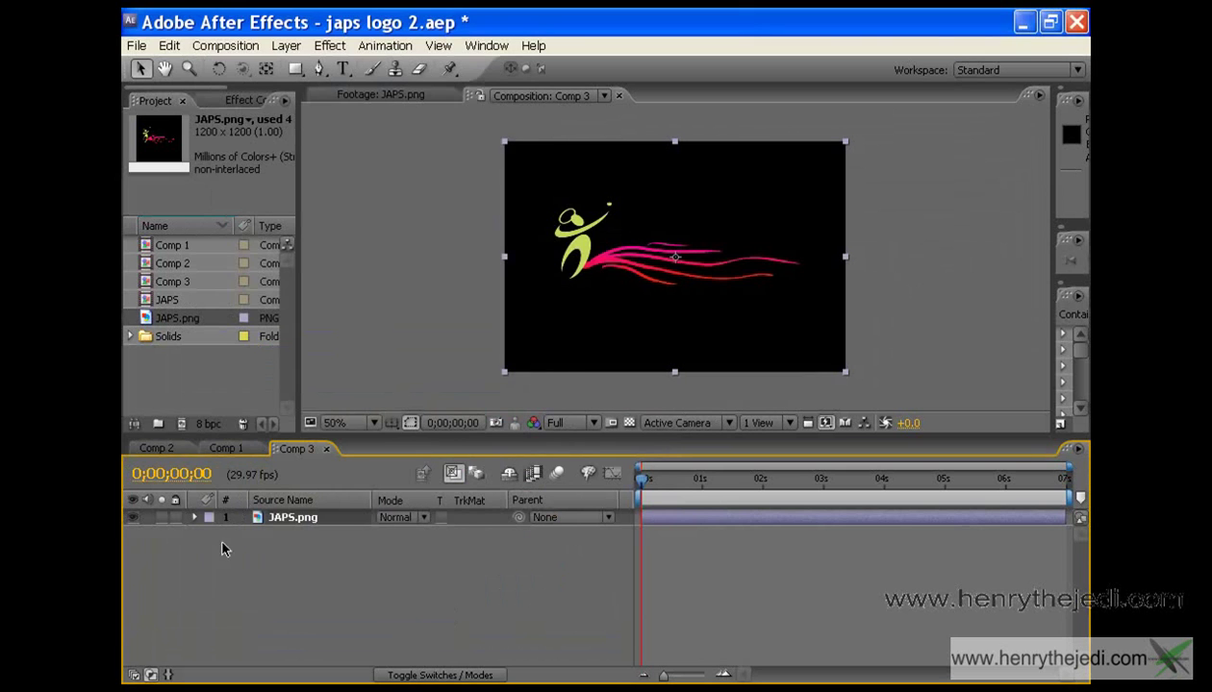
- Create a new black solid layer above the JAPS.png logo layer
{"action": "scroll", "coordinate": [626, 307], "scroll_direction": "up", "scroll_amount": 3}
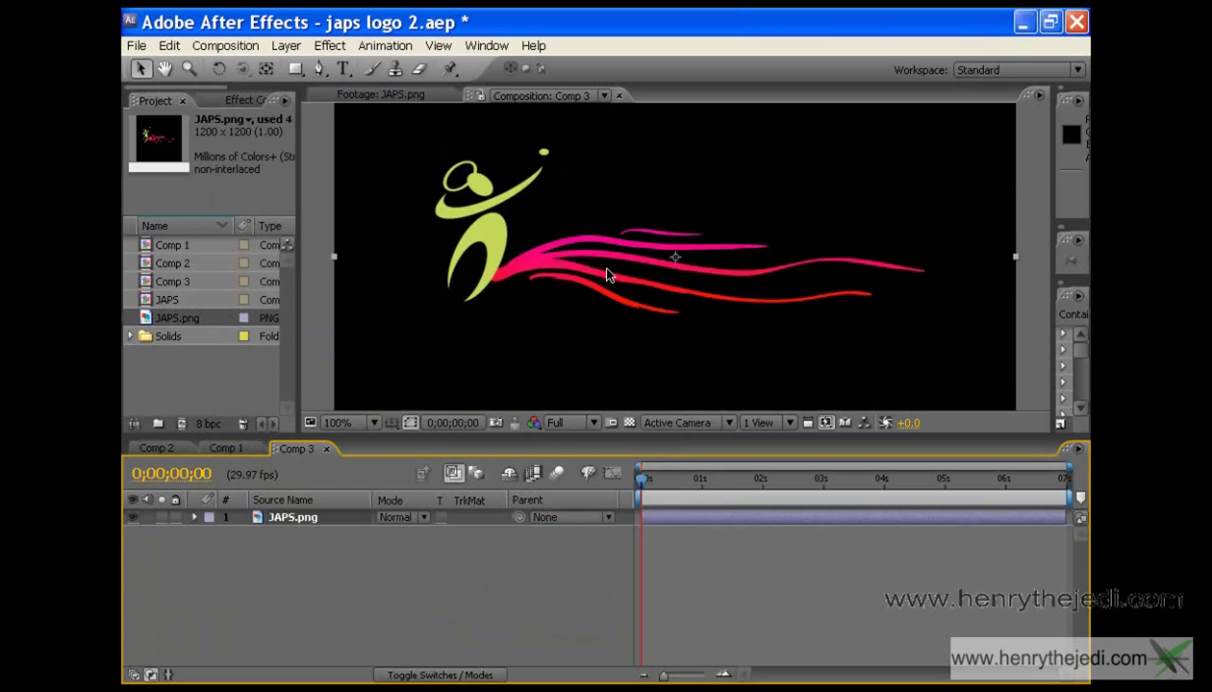
{"action": "scroll", "coordinate": [585, 270], "scroll_direction": "down", "scroll_amount": 1}
{"action": "scroll", "coordinate": [585, 270], "scroll_direction": "up", "scroll_amount": 2}
{"action": "scroll", "coordinate": [582, 270], "scroll_direction": "down", "scroll_amount": 2}
{"action": "left_click", "coordinate": [286, 46]}
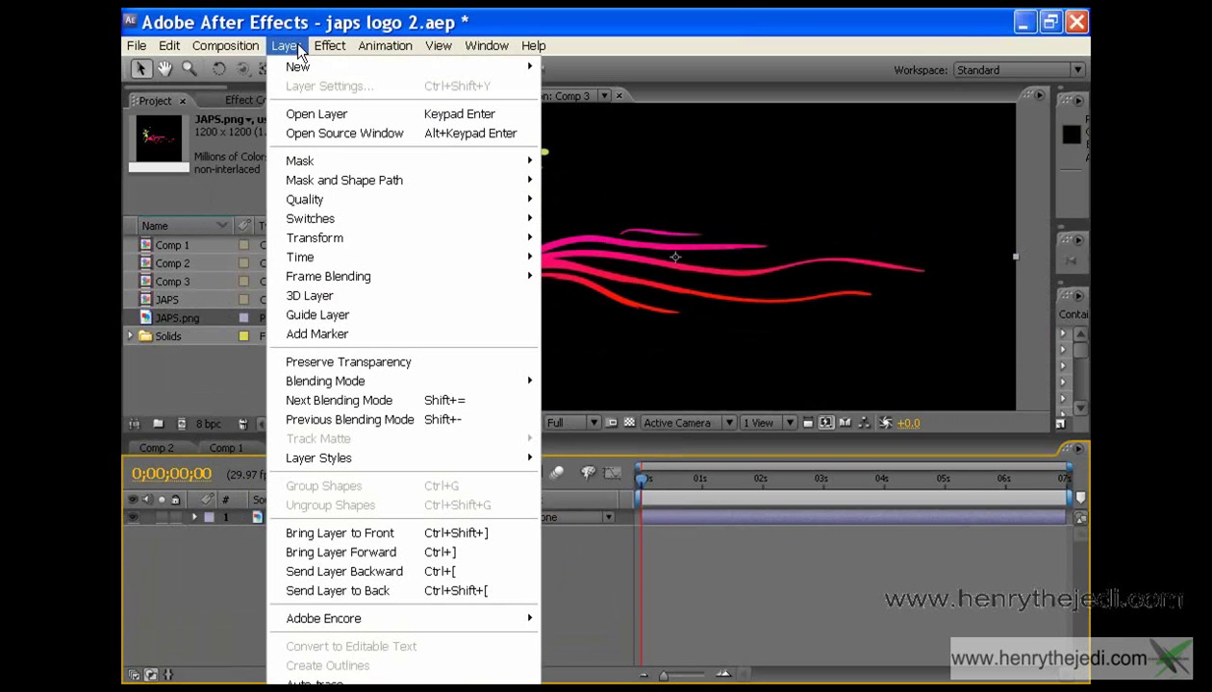
{"action": "mouse_move", "coordinate": [294, 72]}
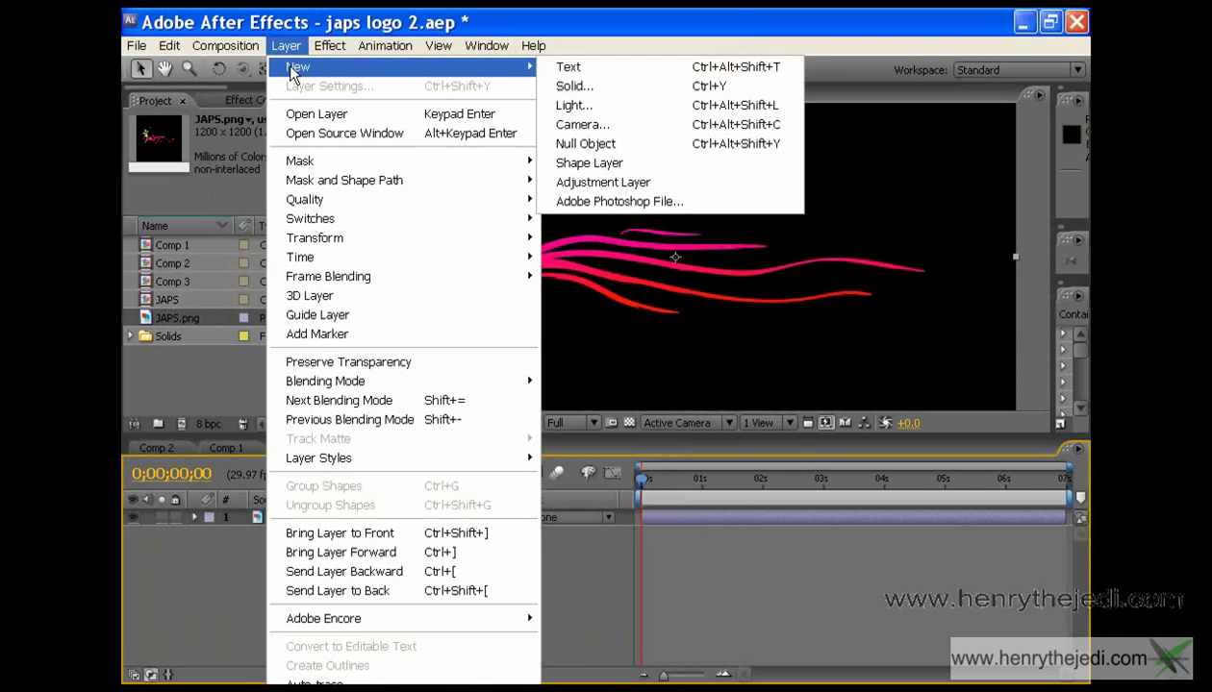
{"action": "left_click", "coordinate": [575, 85]}
{"action": "left_click", "coordinate": [634, 472]}
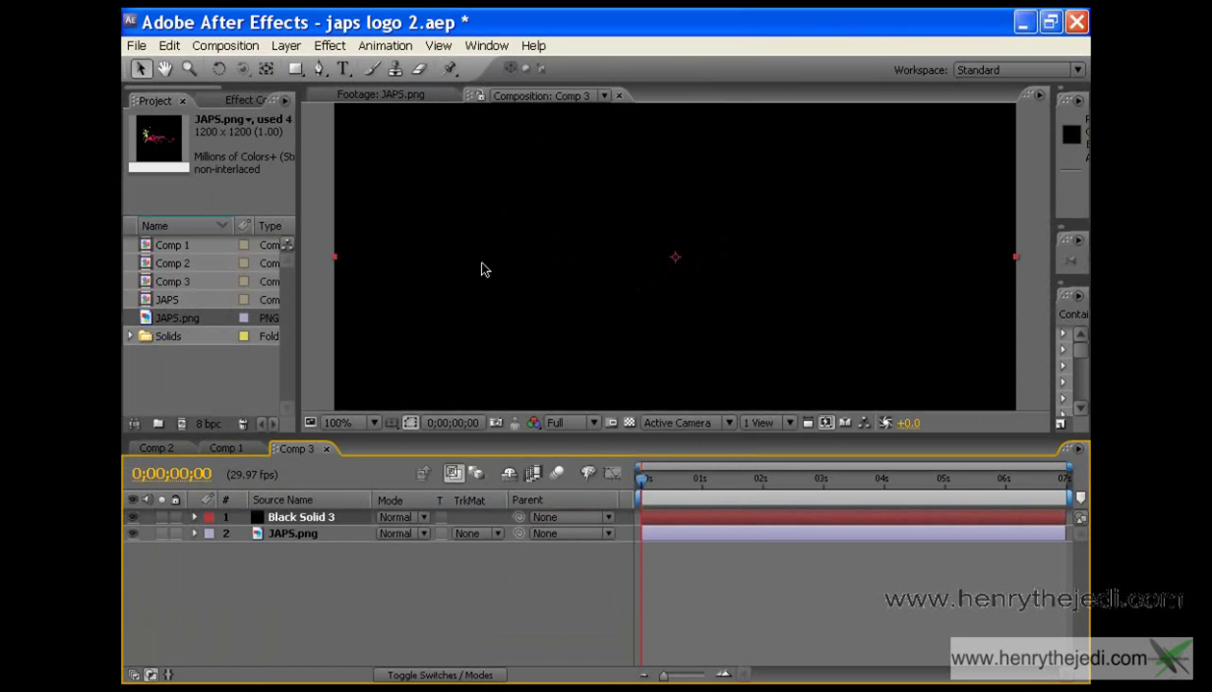
- Set the black solid's blending mode to Add
{"action": "left_click", "coordinate": [421, 518]}
{"action": "left_click", "coordinate": [422, 520]}
{"action": "left_click", "coordinate": [411, 309]}
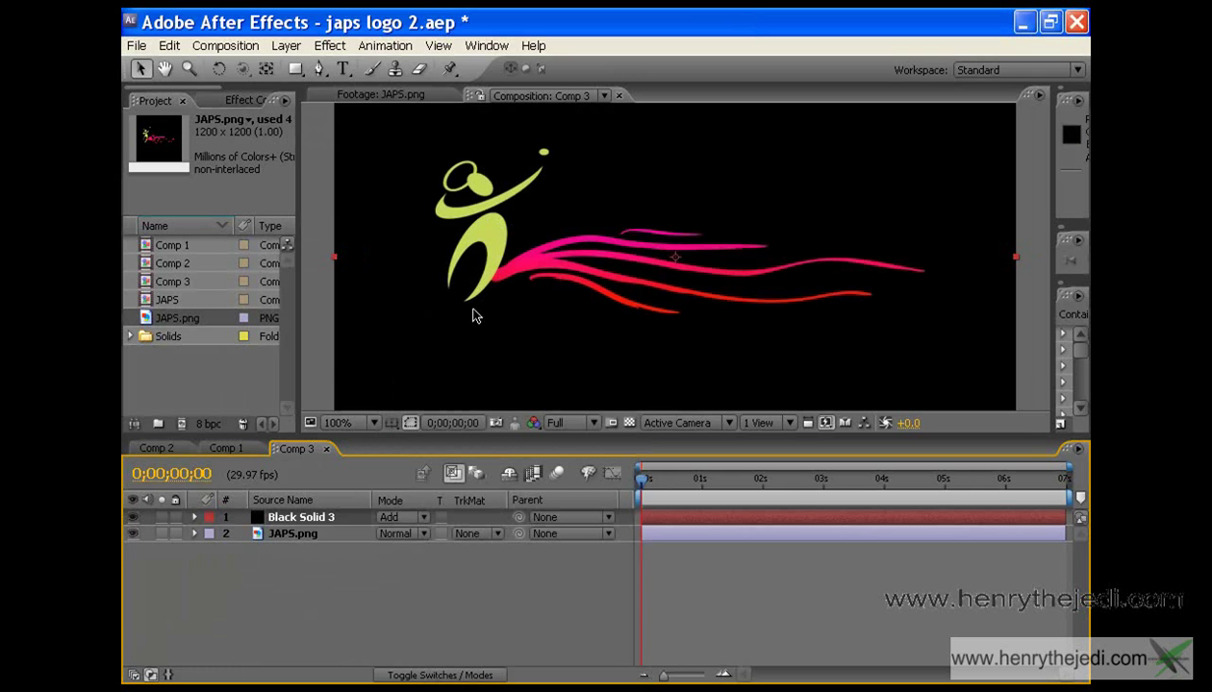
{"action": "left_click", "coordinate": [423, 519]}
{"action": "left_click", "coordinate": [394, 311]}
- Duplicate the black solid eight times to get nine solids above the logo layer
{"action": "key", "text": "ctrl+d"}
{"action": "key", "text": "ctrl+d"}
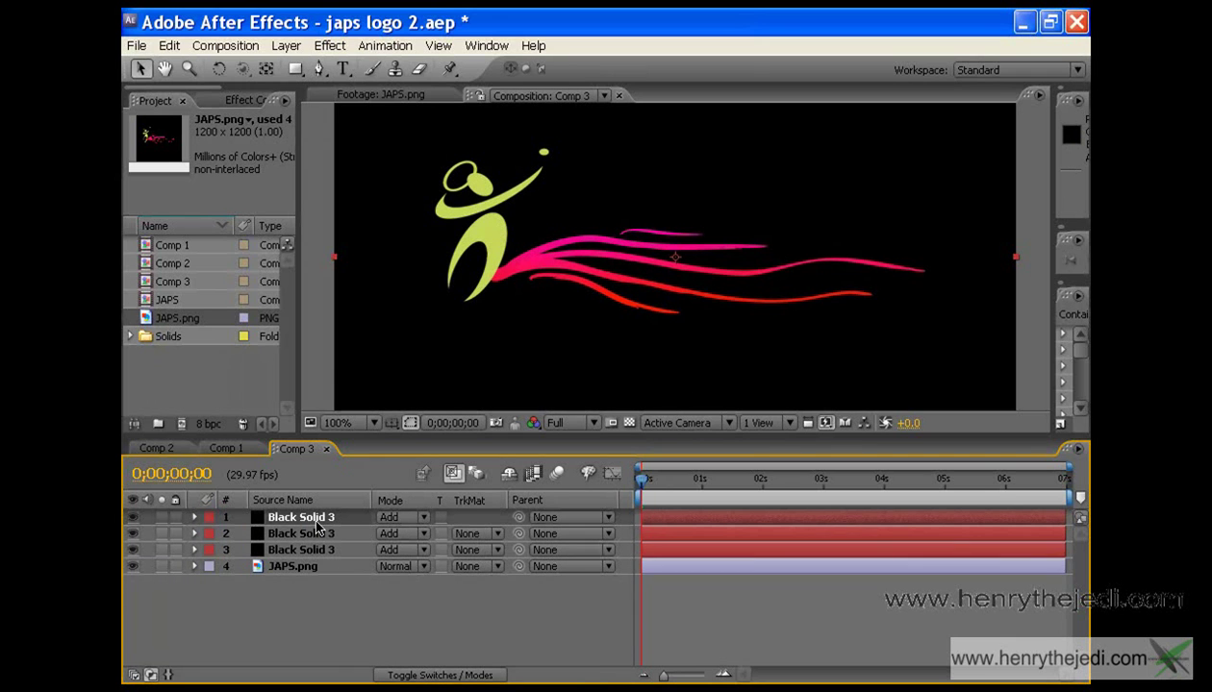
{"action": "key", "text": "ctrl+d"}
{"action": "key", "text": "ctrl+d"}
{"action": "key", "text": "ctrl+d"}
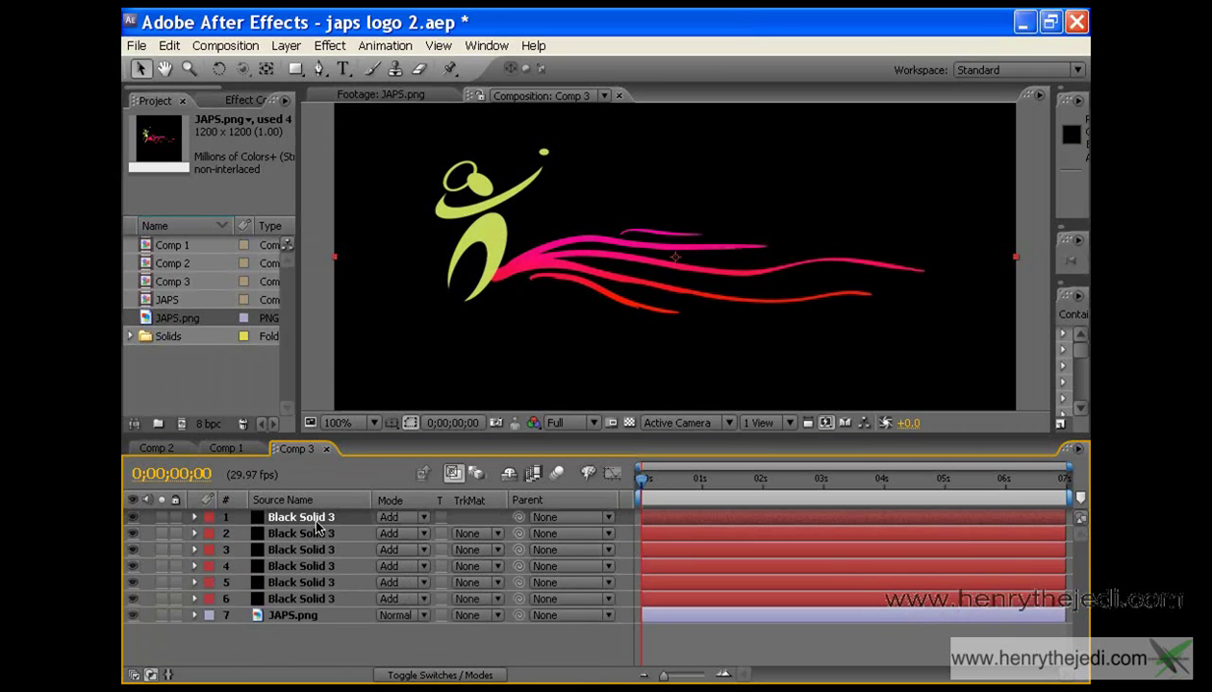
{"action": "key", "text": "ctrl+d"}
{"action": "key", "text": "ctrl+d"}
{"action": "key", "text": "ctrl+d"}
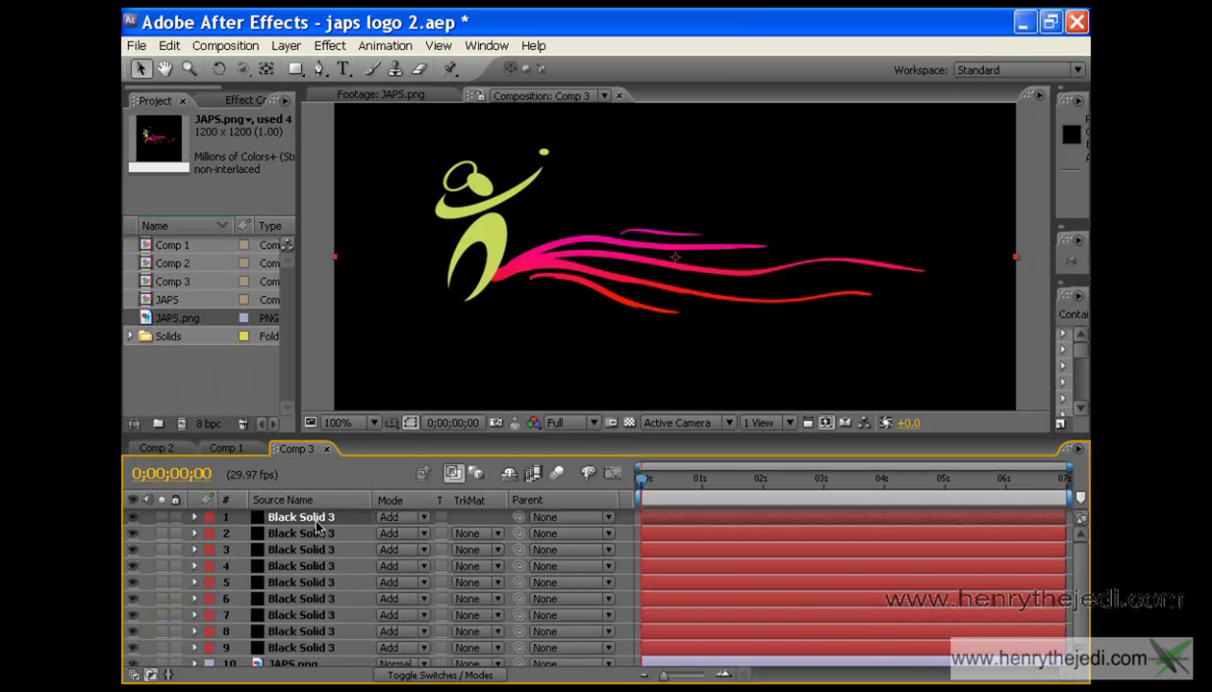
- Enlarge the timeline area until all ten layers fit in the layer list
{"action": "left_click_drag", "start_coordinate": [355, 436], "coordinate": [349, 404]}
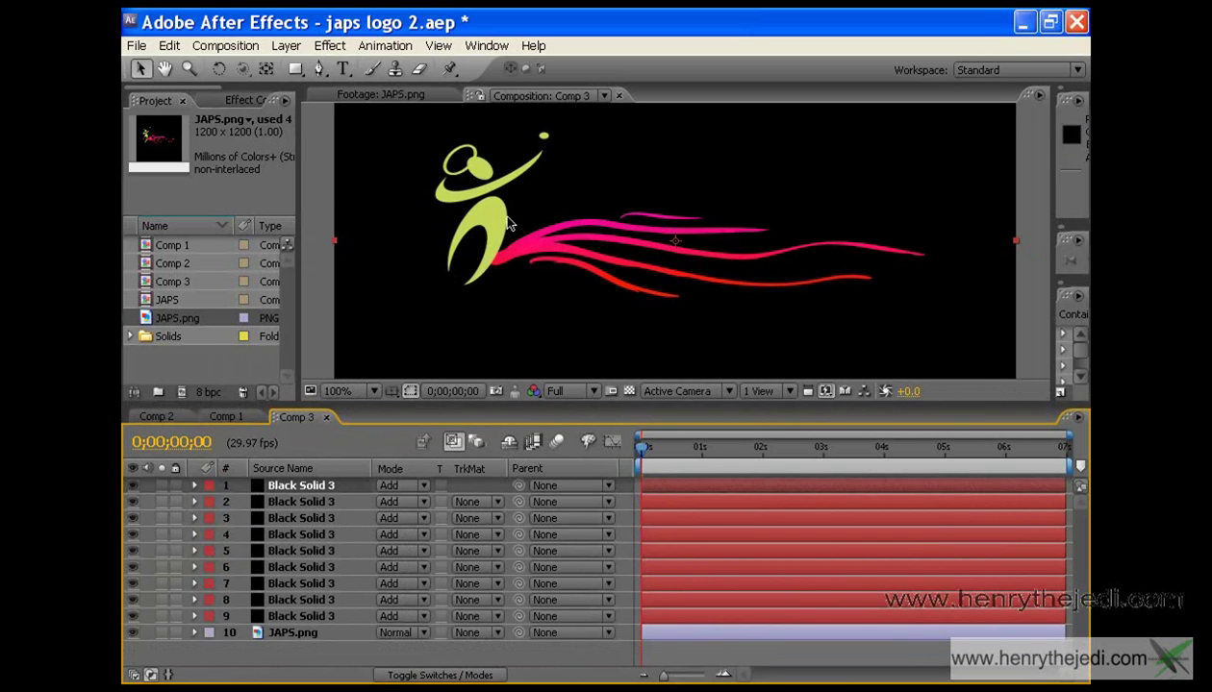
{"action": "left_click", "coordinate": [551, 275]}
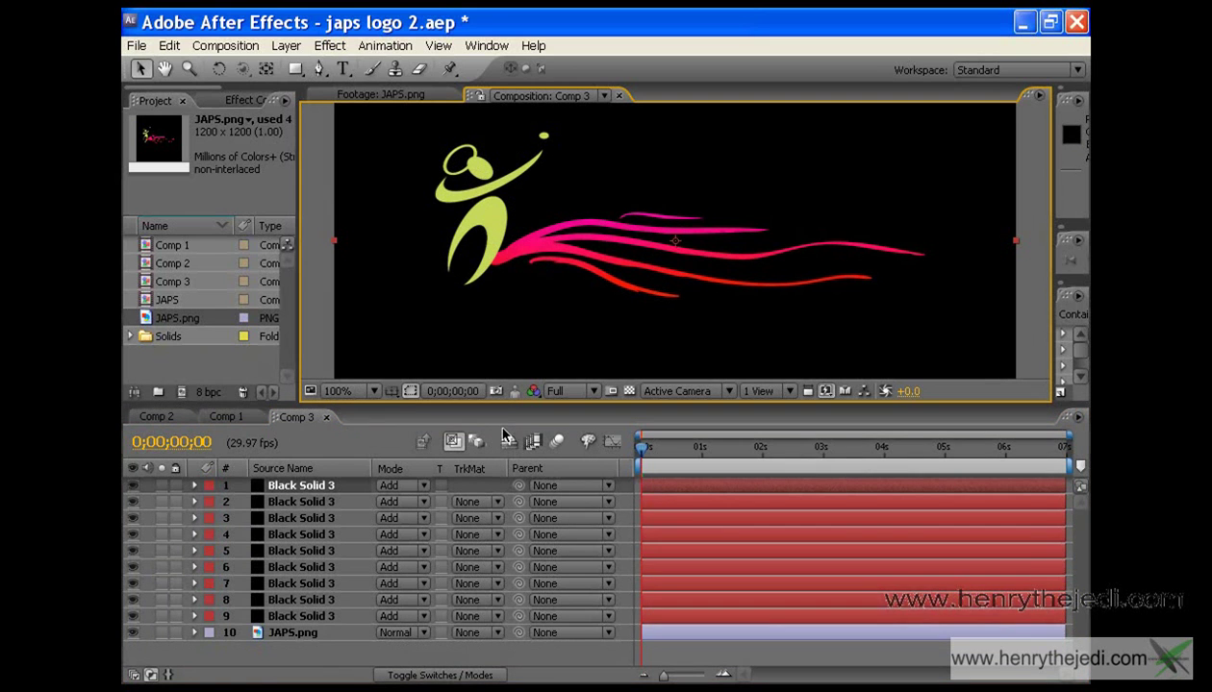
{"action": "left_click_drag", "start_coordinate": [500, 406], "coordinate": [500, 423]}
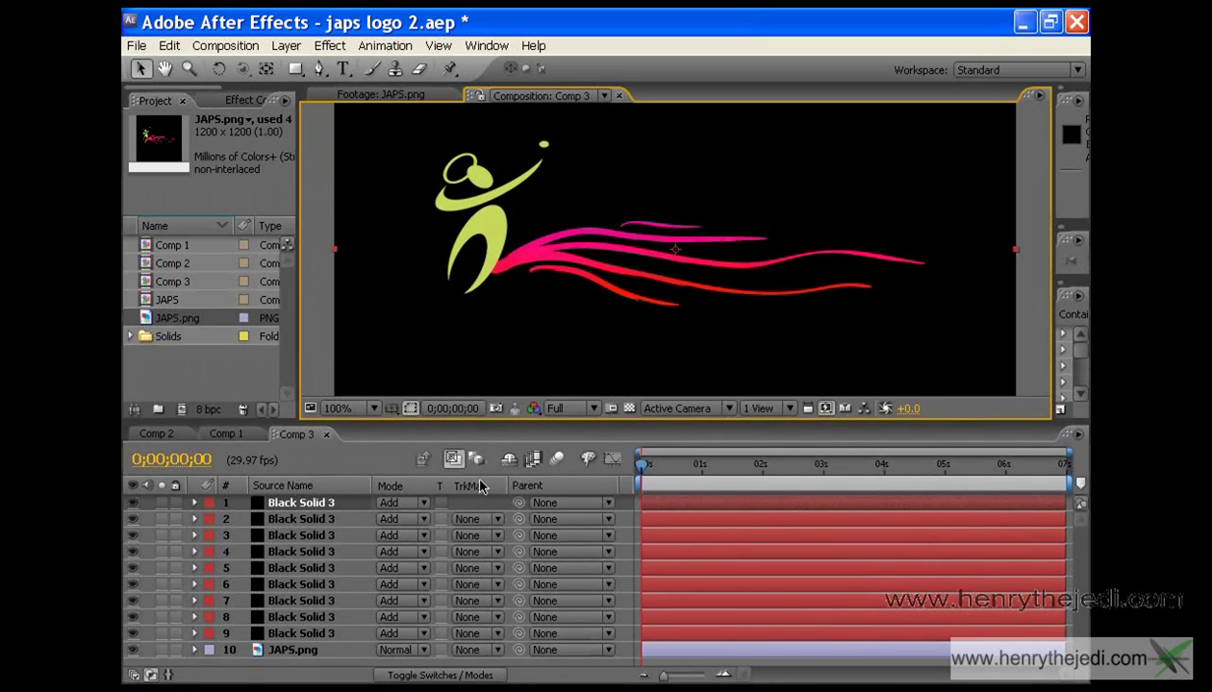
- On the lowest black solid, layer 9, trace the inner edge of the logo head's ring with a straight-sided Pen mask
{"action": "left_click", "coordinate": [309, 632]}
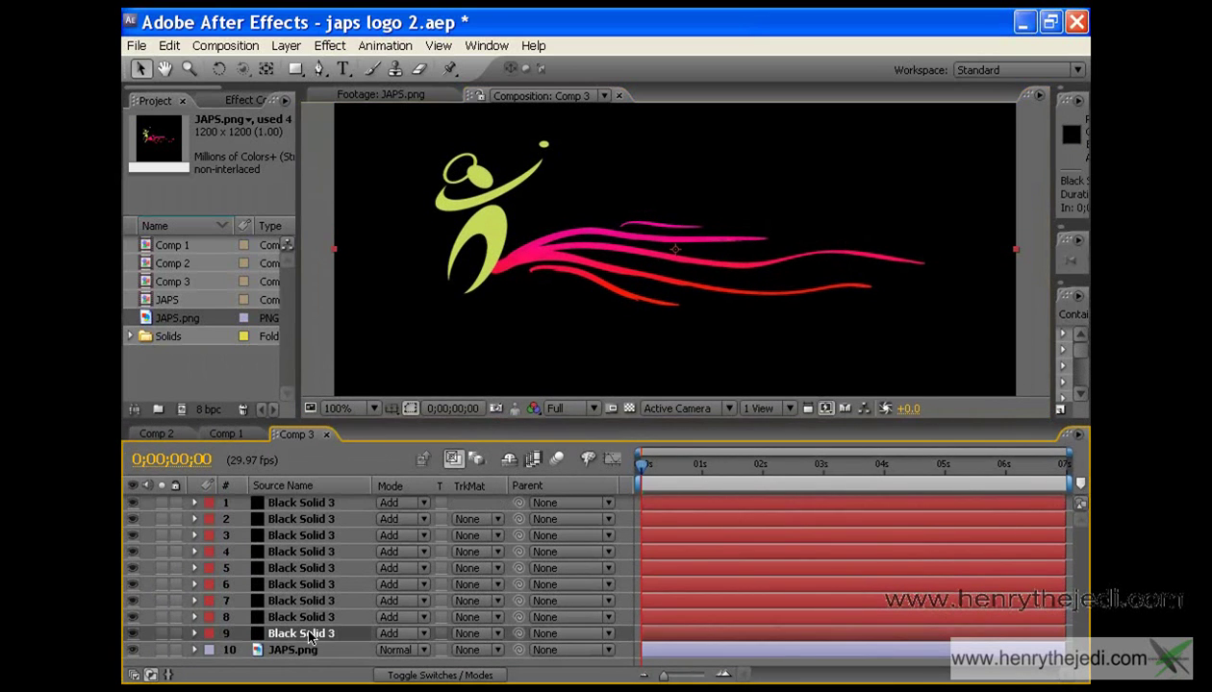
{"action": "left_click", "coordinate": [319, 70]}
{"action": "left_click", "coordinate": [167, 69]}
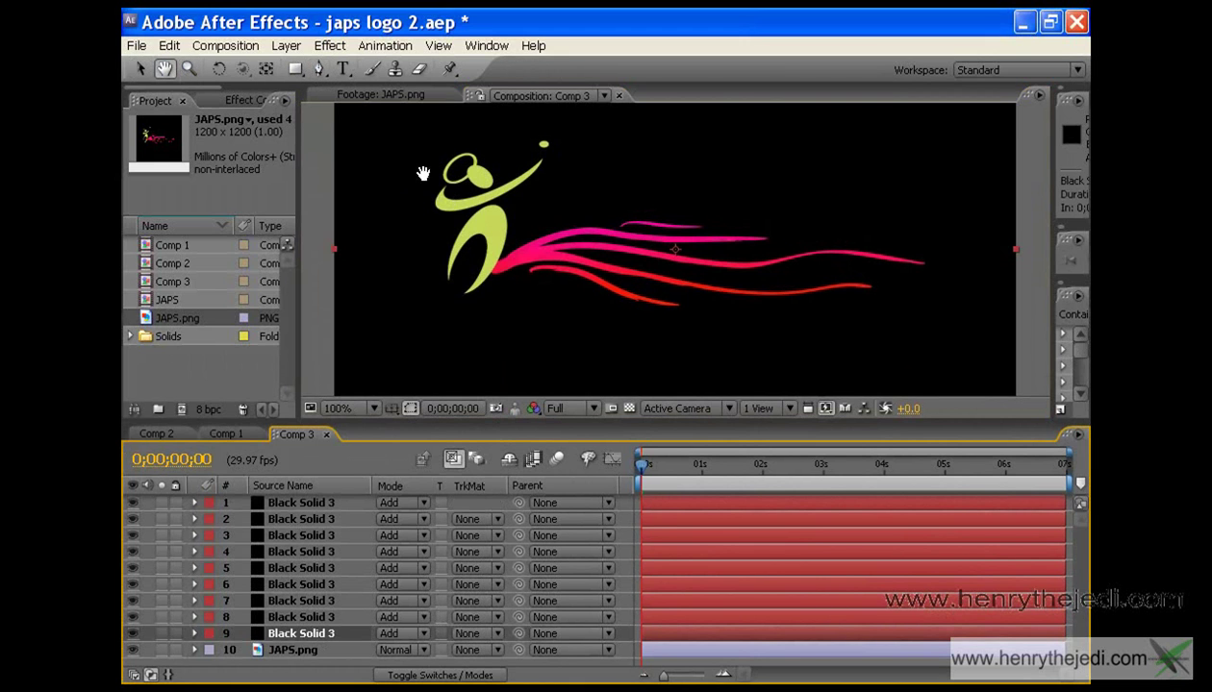
{"action": "left_click_drag", "start_coordinate": [432, 170], "coordinate": [482, 222]}
{"action": "scroll", "coordinate": [482, 222], "scroll_direction": "up", "scroll_amount": 2}
{"action": "left_click_drag", "start_coordinate": [363, 199], "coordinate": [788, 311]}
{"action": "left_click_drag", "start_coordinate": [494, 245], "coordinate": [543, 221]}
{"action": "left_click", "coordinate": [318, 69]}
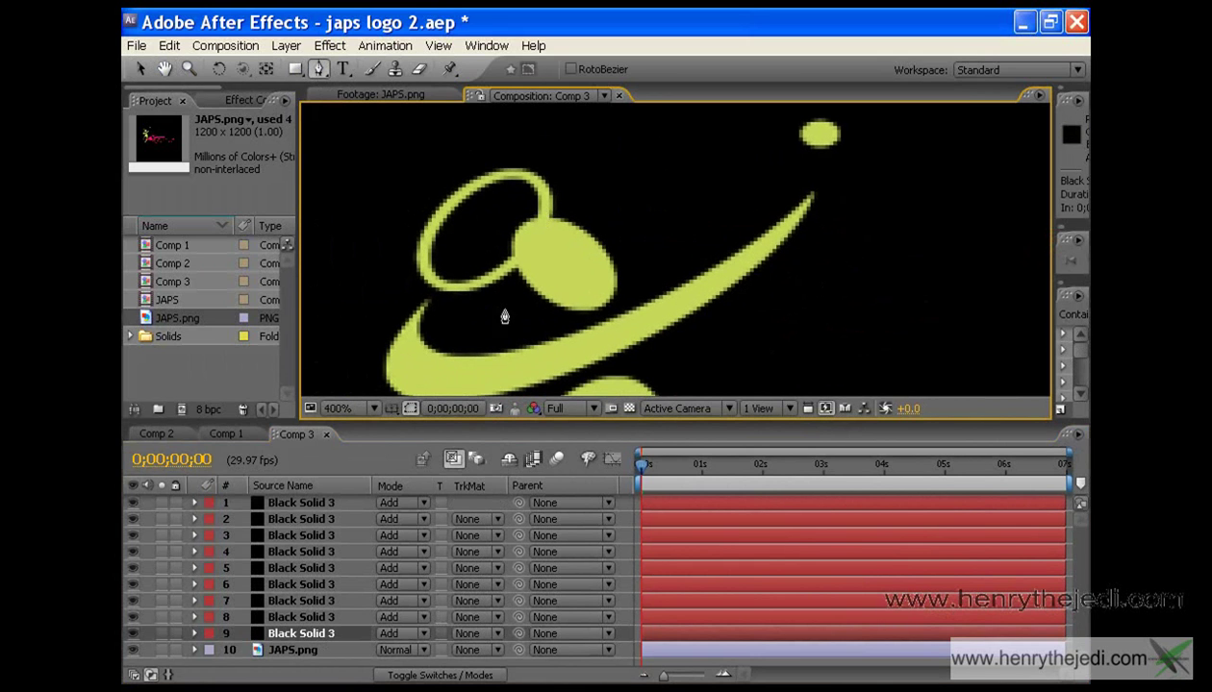
{"action": "left_click", "coordinate": [510, 254]}
{"action": "left_click", "coordinate": [438, 278]}
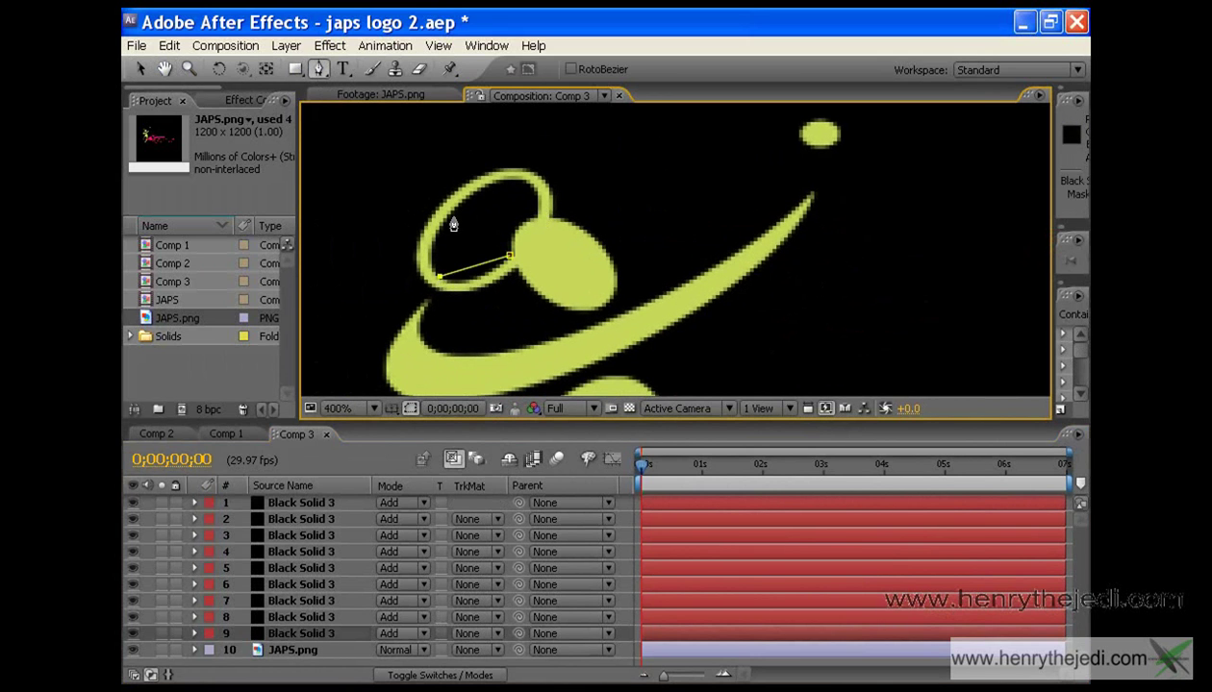
{"action": "left_click", "coordinate": [454, 212]}
{"action": "left_click", "coordinate": [516, 177]}
{"action": "double_click", "coordinate": [510, 255]}
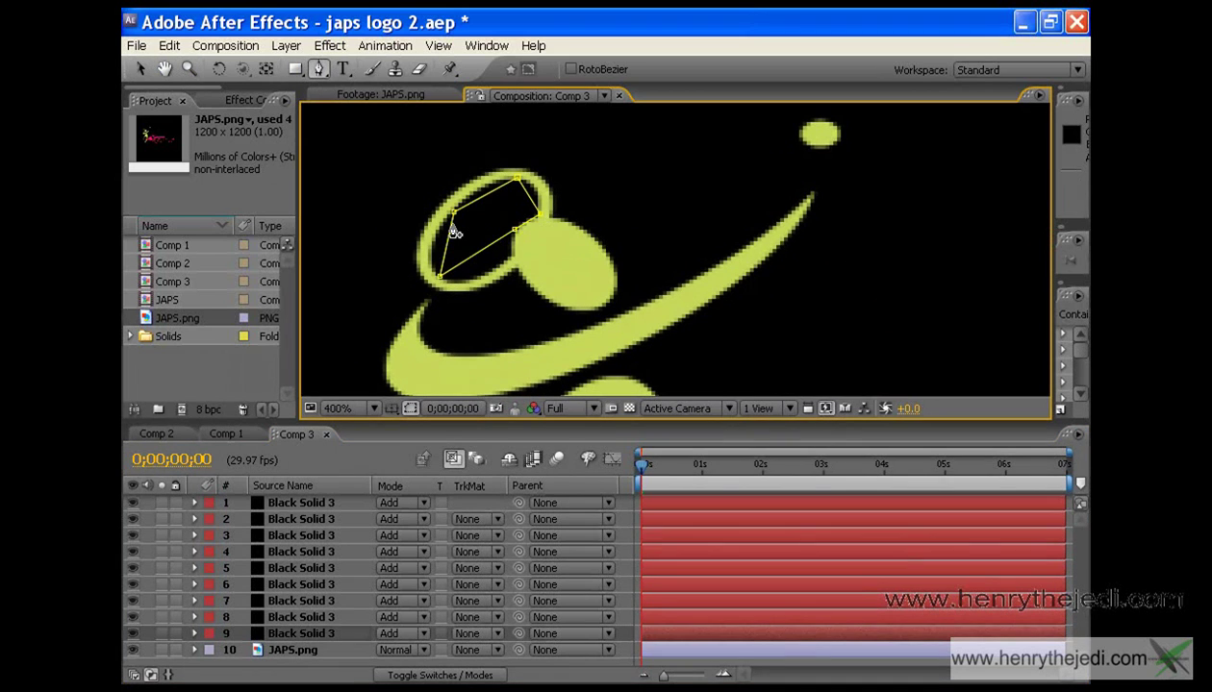
{"action": "key", "text": "ctrl+z"}
- Convert the inner mask's corner points to curves that follow the inside of the head's ring
{"action": "left_click_drag", "start_coordinate": [315, 68], "coordinate": [366, 137]}
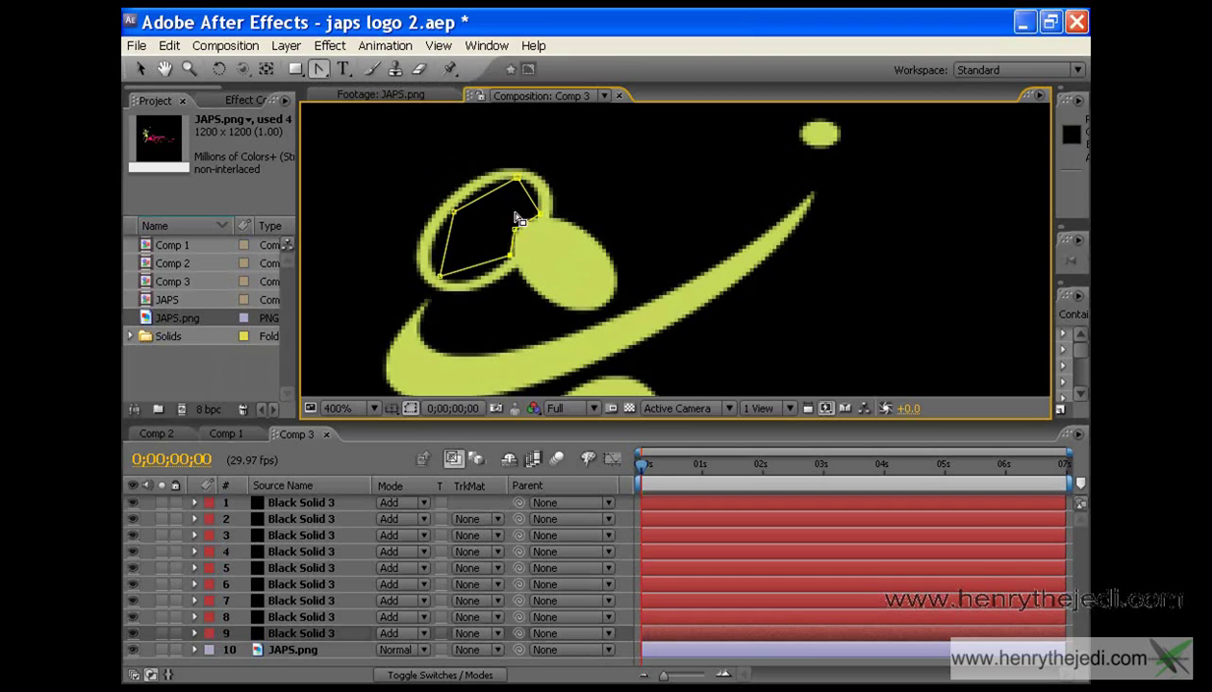
{"action": "left_click_drag", "start_coordinate": [440, 279], "coordinate": [469, 293]}
{"action": "left_click_drag", "start_coordinate": [517, 178], "coordinate": [488, 176]}
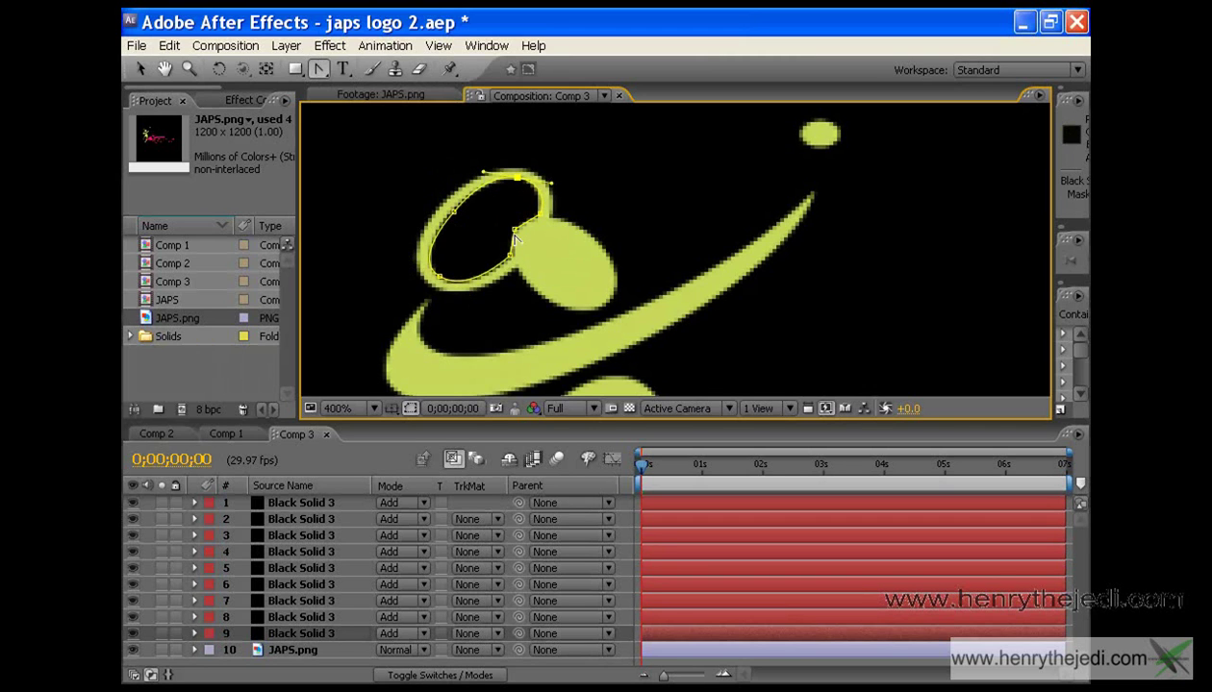
{"action": "left_click_drag", "start_coordinate": [512, 230], "coordinate": [525, 224]}
- Draw a second Pen mask on layer 9 around the outside of the head's ring and the filled oval beside it
{"action": "left_click_drag", "start_coordinate": [314, 69], "coordinate": [358, 70]}
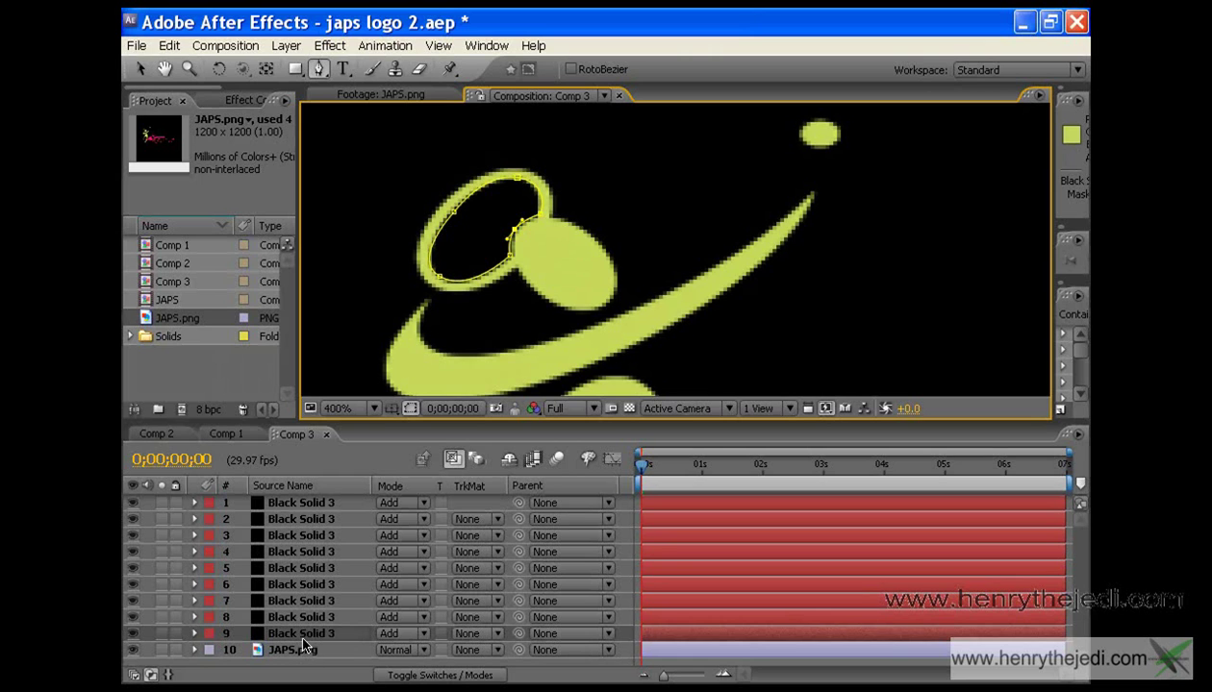
{"action": "left_click", "coordinate": [516, 266]}
{"action": "left_click", "coordinate": [473, 289]}
{"action": "left_click", "coordinate": [413, 272]}
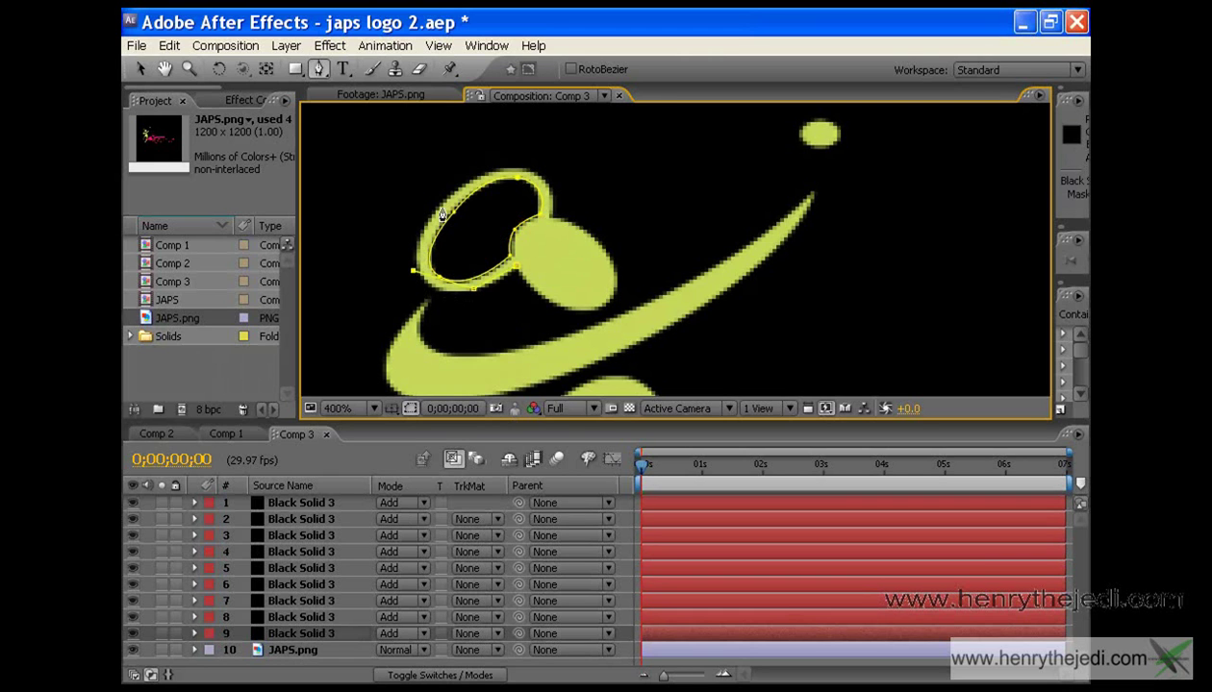
{"action": "left_click", "coordinate": [516, 167]}
{"action": "left_click", "coordinate": [602, 305]}
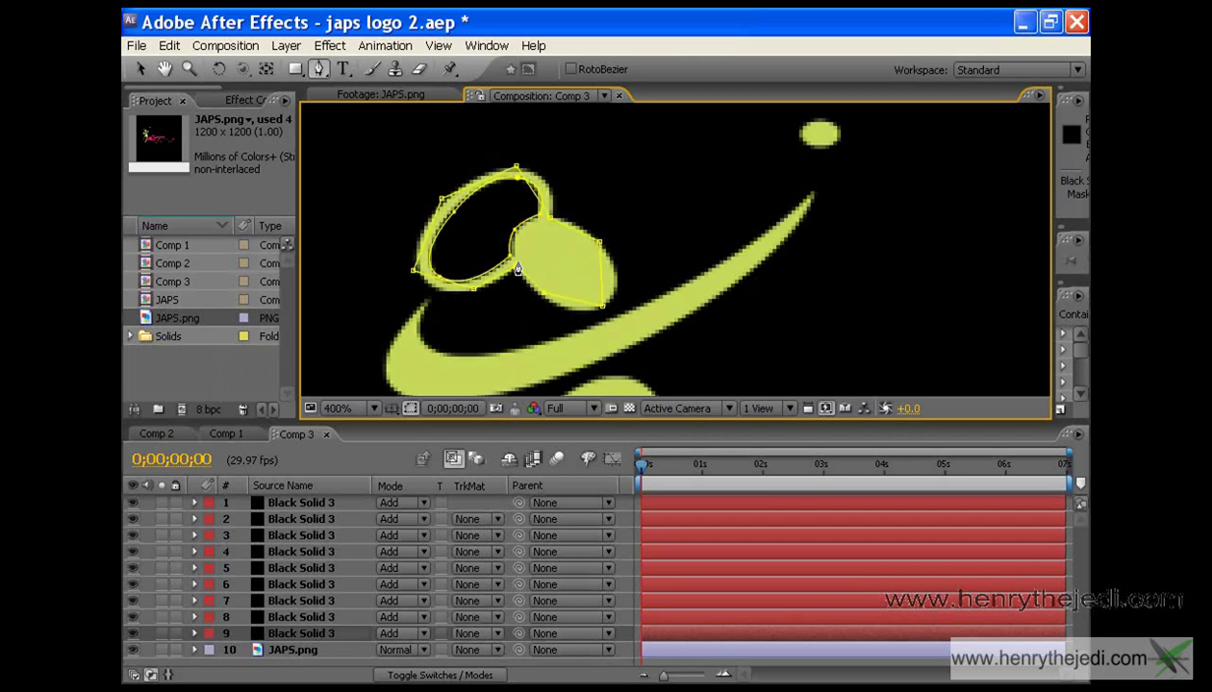
- Curve the outer mask's points to follow the outer edges of the ring and the filled oval
{"action": "left_click_drag", "start_coordinate": [308, 68], "coordinate": [358, 131]}
{"action": "left_click_drag", "start_coordinate": [443, 202], "coordinate": [420, 223]}
{"action": "left_click_drag", "start_coordinate": [414, 270], "coordinate": [493, 280]}
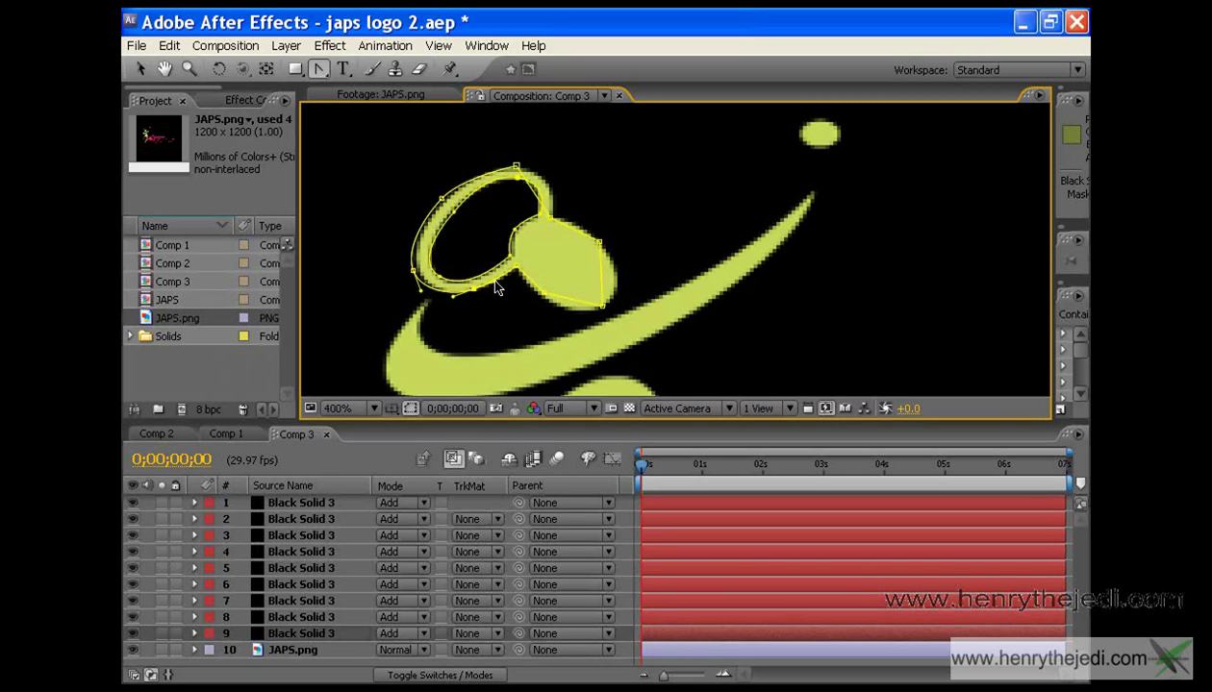
{"action": "left_click_drag", "start_coordinate": [516, 168], "coordinate": [486, 171]}
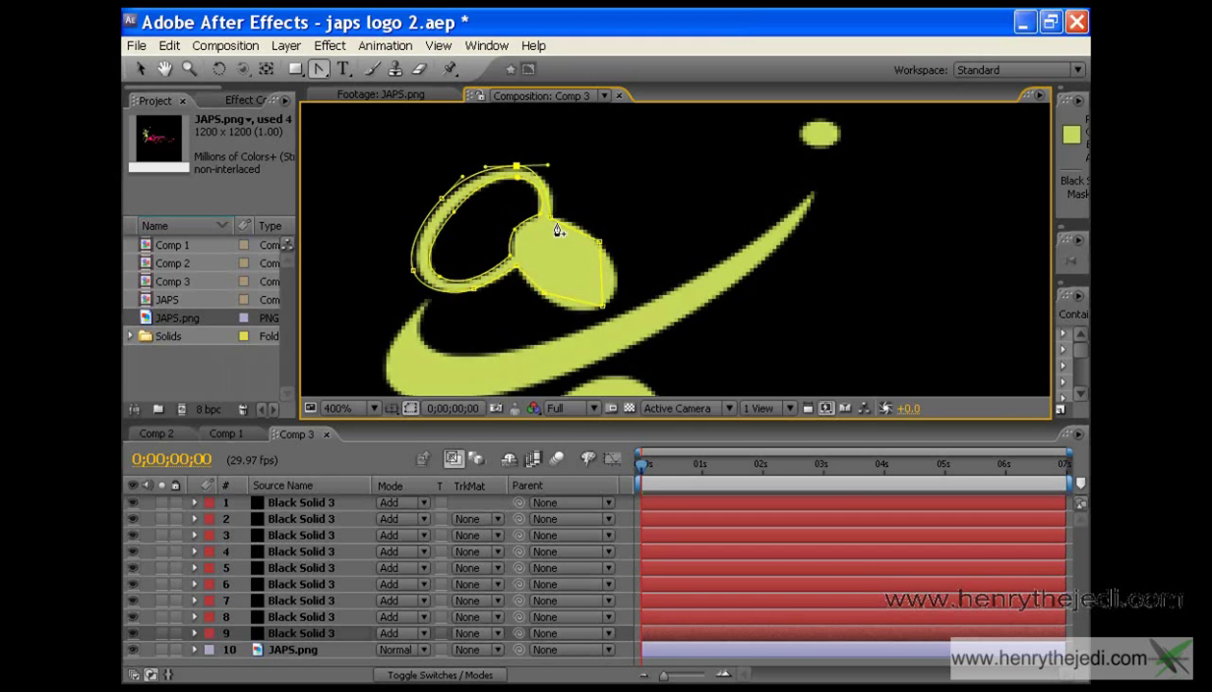
{"action": "left_click_drag", "start_coordinate": [600, 243], "coordinate": [581, 221]}
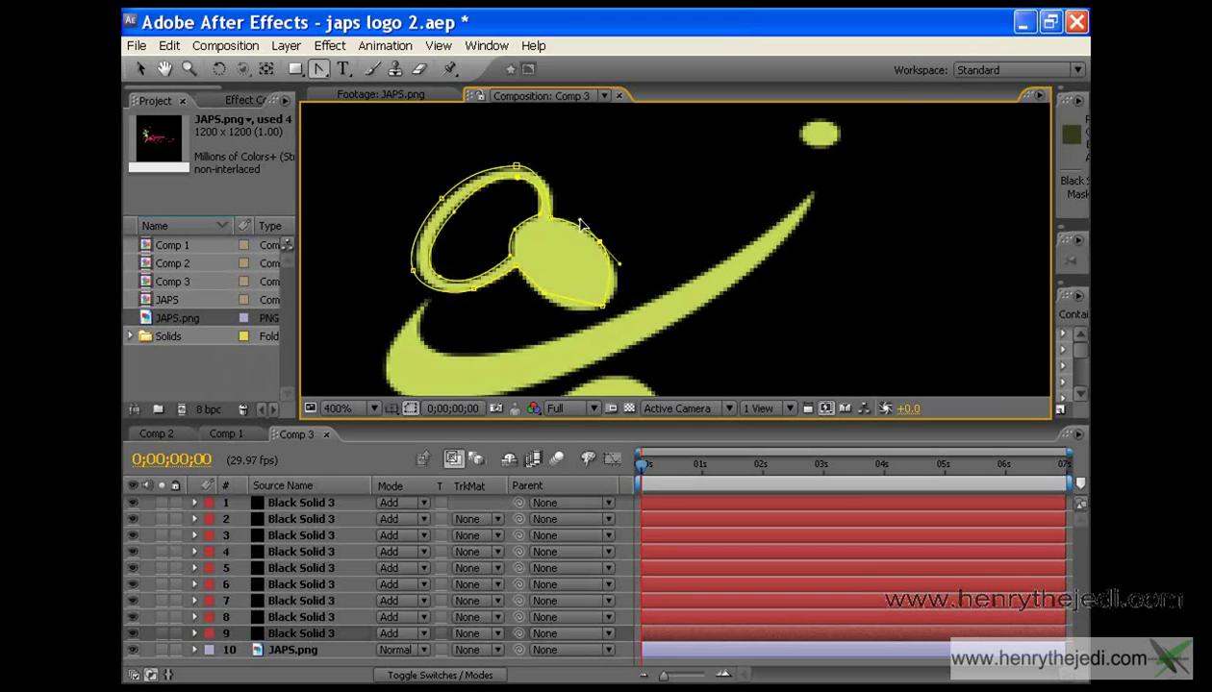
{"action": "left_click_drag", "start_coordinate": [544, 298], "coordinate": [619, 300]}
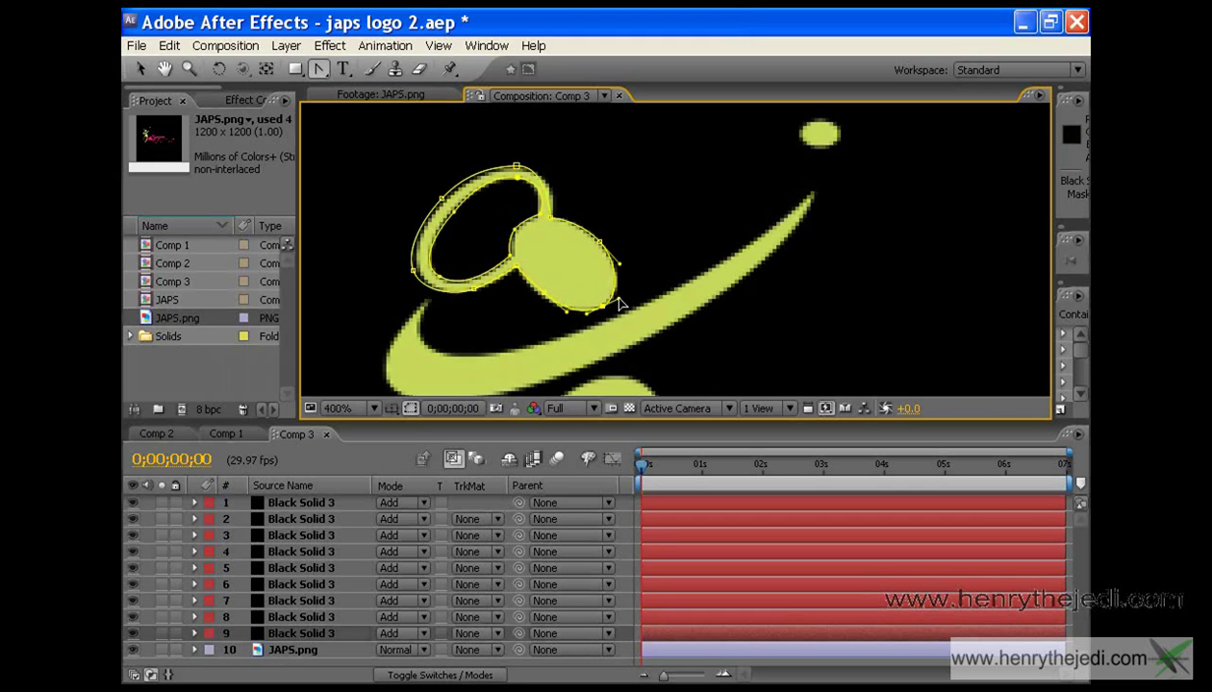
- Nudge the outer mask on layer 9 where it follows the lower edge of the filled oval
{"action": "left_click", "coordinate": [140, 69]}
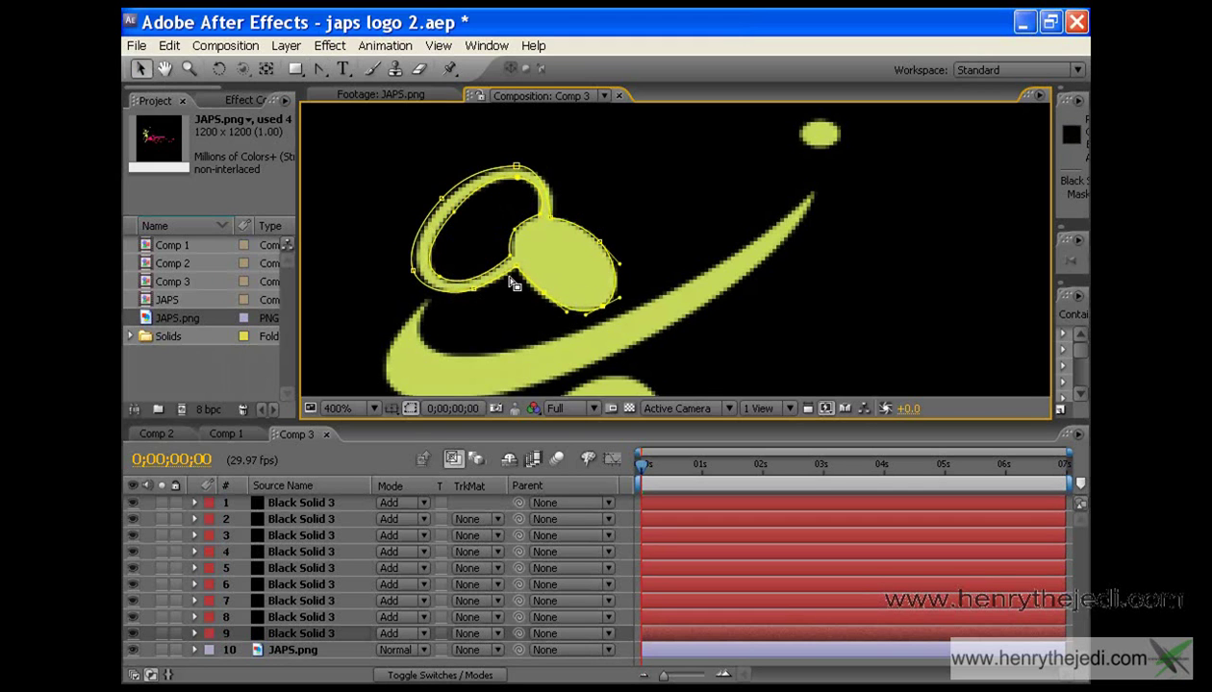
{"action": "left_click_drag", "start_coordinate": [543, 294], "coordinate": [536, 293]}
- On the black solid in layer 8, trace the green swoosh below the head with a closed, straight-sided Pen mask
{"action": "left_click", "coordinate": [301, 618]}
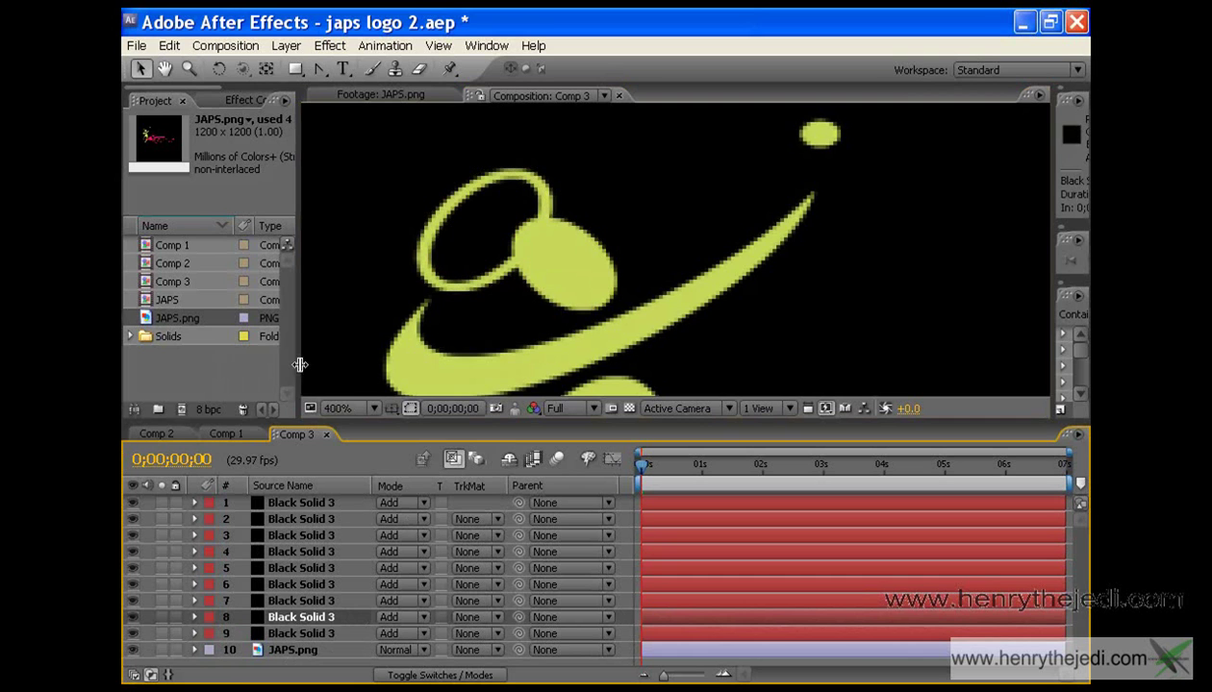
{"action": "left_click", "coordinate": [165, 70]}
{"action": "left_click_drag", "start_coordinate": [522, 270], "coordinate": [484, 181]}
{"action": "left_click_drag", "start_coordinate": [318, 69], "coordinate": [385, 69]}
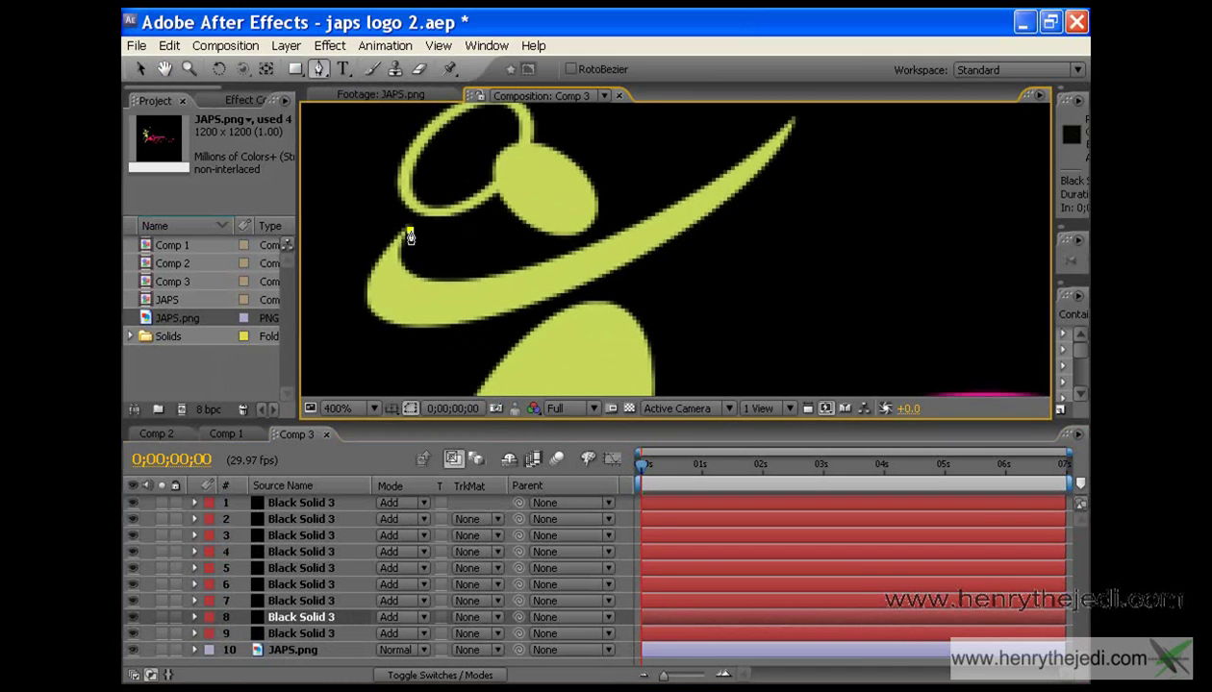
{"action": "left_click", "coordinate": [409, 233]}
{"action": "left_click", "coordinate": [793, 120]}
{"action": "left_click", "coordinate": [575, 288]}
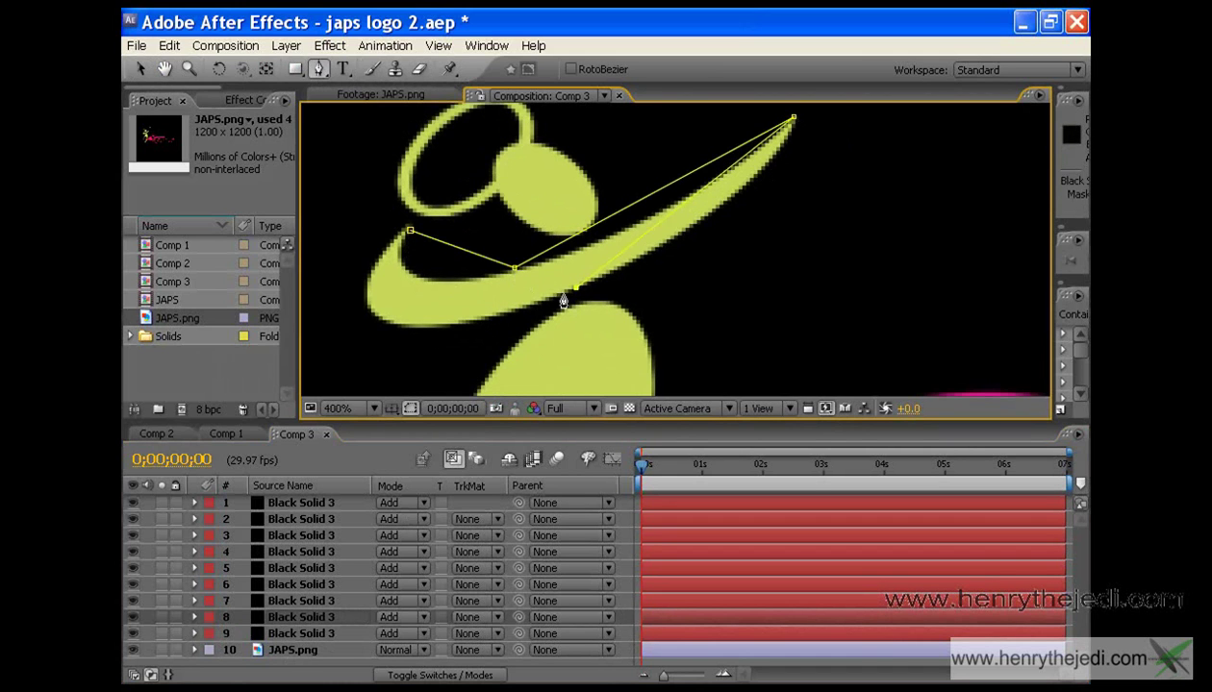
{"action": "left_click", "coordinate": [382, 319]}
{"action": "left_click", "coordinate": [401, 234]}
- Convert the swoosh mask's corner points to curves that follow the swoosh's upper and lower edges
{"action": "left_click_drag", "start_coordinate": [318, 70], "coordinate": [365, 135]}
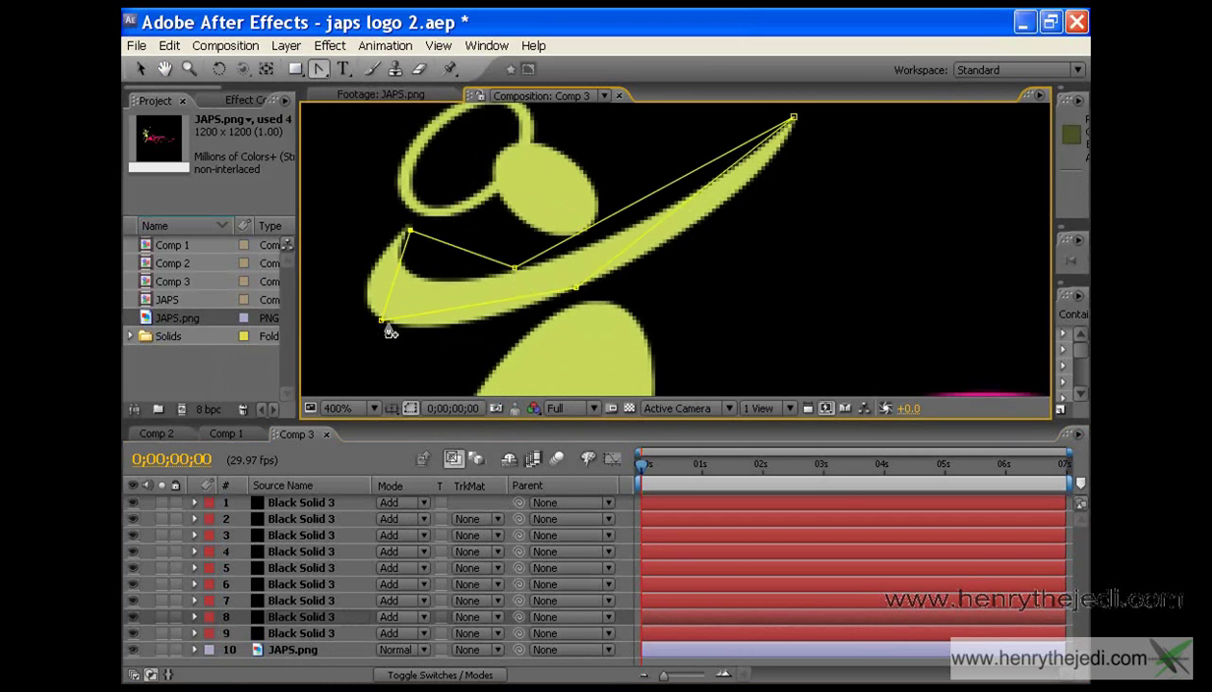
{"action": "left_click_drag", "start_coordinate": [384, 321], "coordinate": [433, 344]}
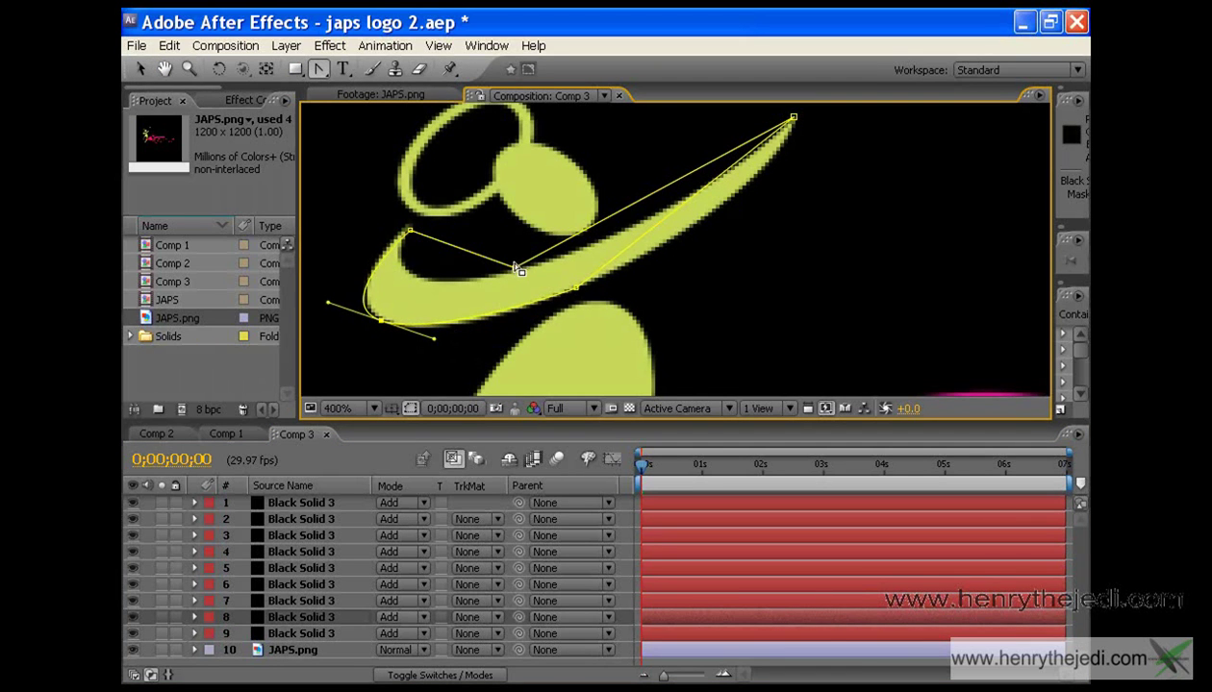
{"action": "left_click_drag", "start_coordinate": [515, 270], "coordinate": [361, 312]}
{"action": "left_click_drag", "start_coordinate": [576, 288], "coordinate": [654, 262]}
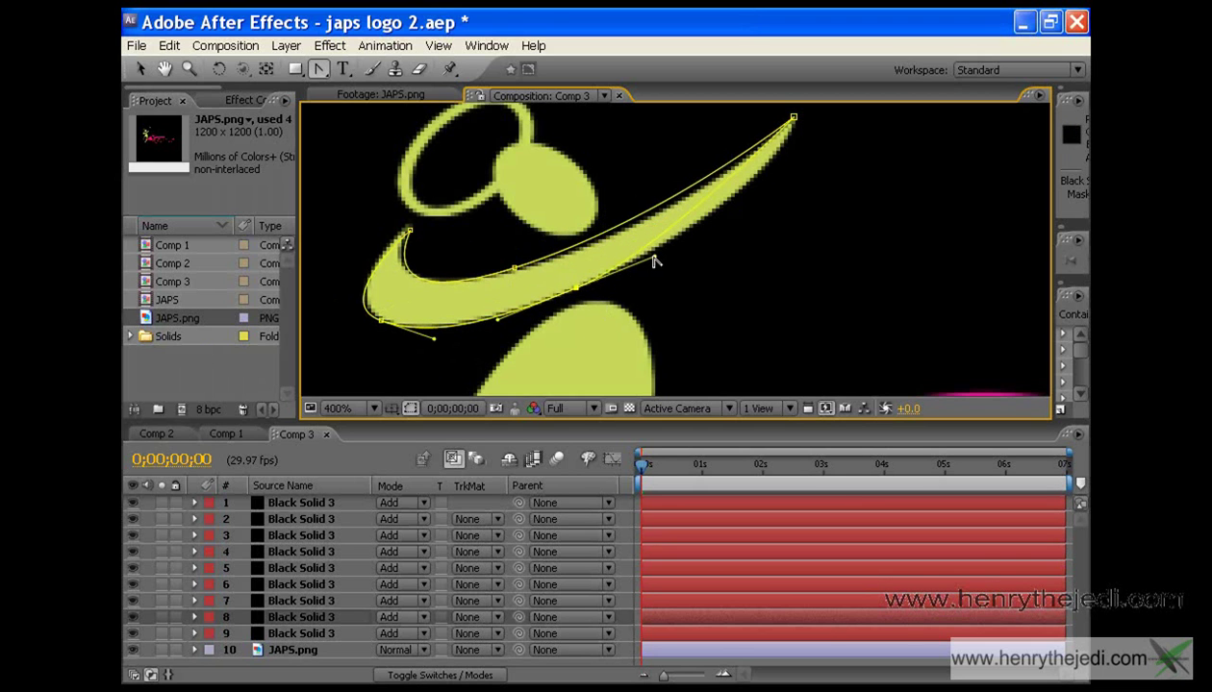
{"action": "left_click_drag", "start_coordinate": [576, 287], "coordinate": [726, 241]}
{"action": "left_click_drag", "start_coordinate": [383, 327], "coordinate": [432, 341]}
{"action": "left_click", "coordinate": [139, 68]}
{"action": "left_click", "coordinate": [523, 273]}
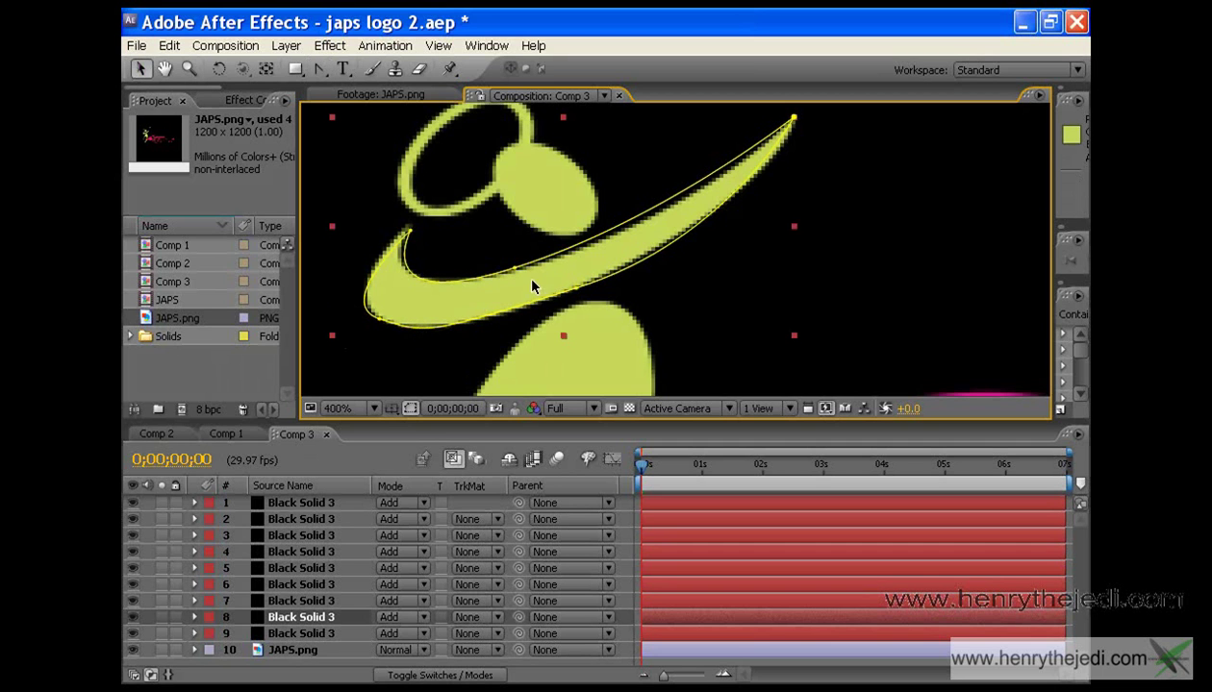
- Select the black solid in layer 7 and activate the Pen tool for tracing the green arched body
{"action": "left_click", "coordinate": [164, 69]}
{"action": "left_click_drag", "start_coordinate": [571, 385], "coordinate": [538, 171]}
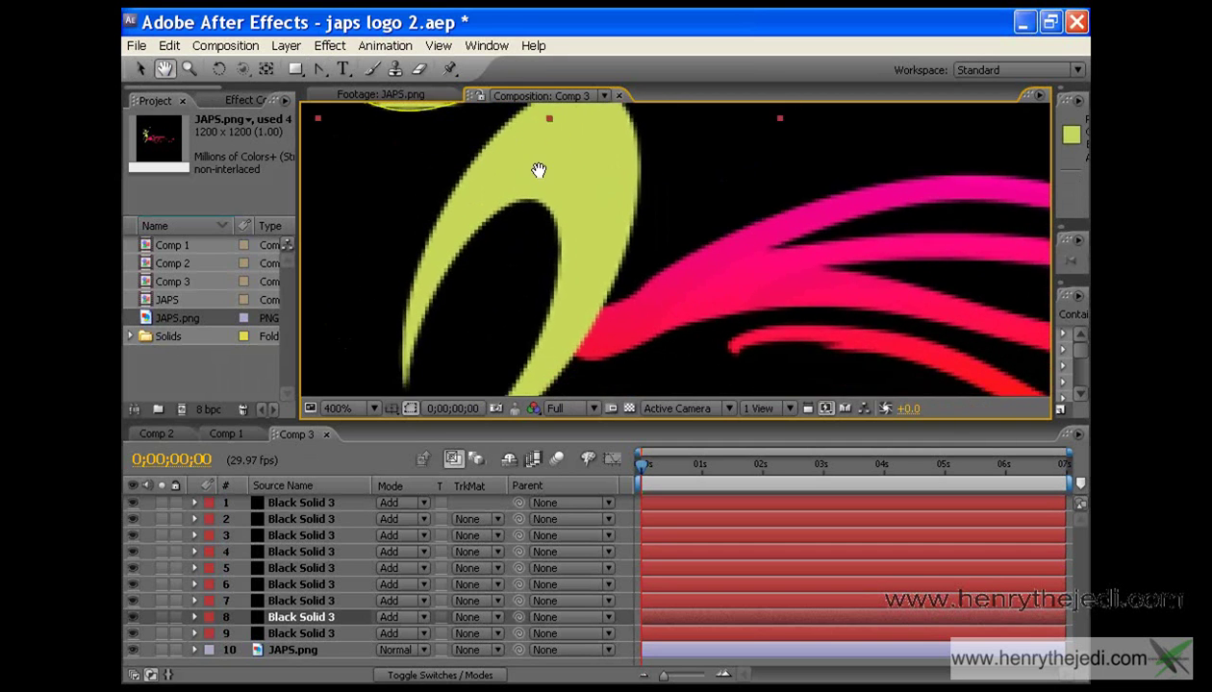
{"action": "key", "text": "comma"}
{"action": "scroll", "coordinate": [517, 213], "scroll_direction": "up", "scroll_amount": 1}
{"action": "scroll", "coordinate": [479, 205], "scroll_direction": "down", "scroll_amount": 1}
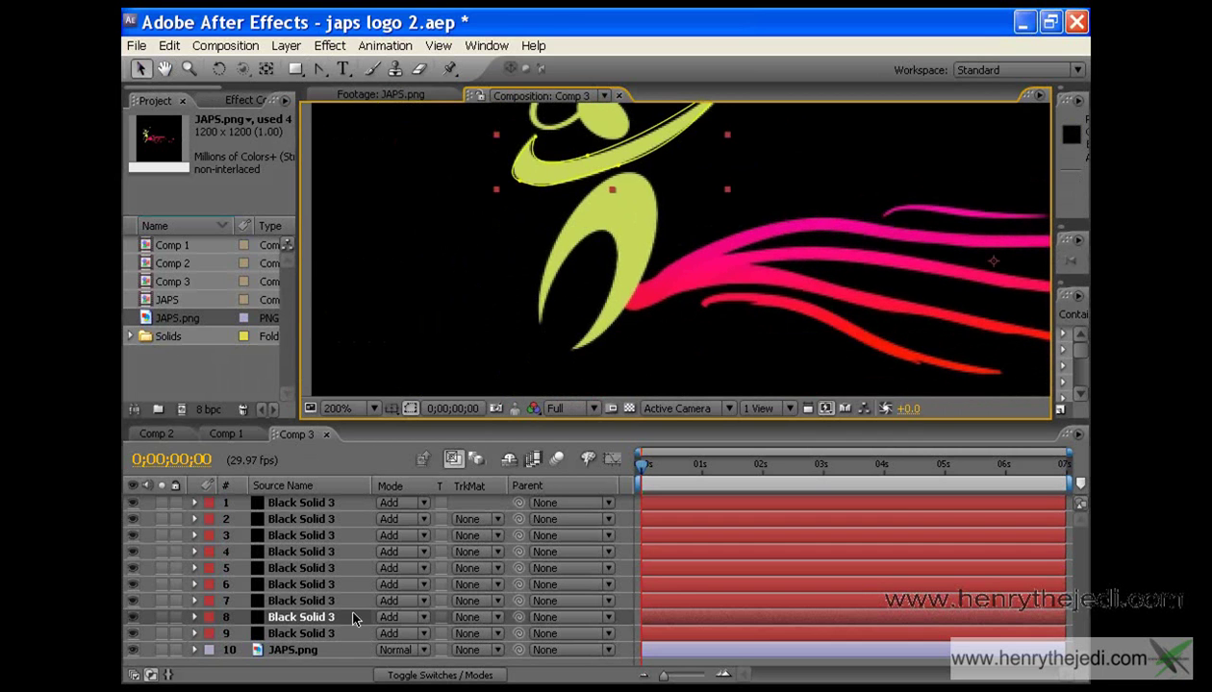
{"action": "left_click", "coordinate": [311, 603]}
{"action": "left_click", "coordinate": [320, 69]}
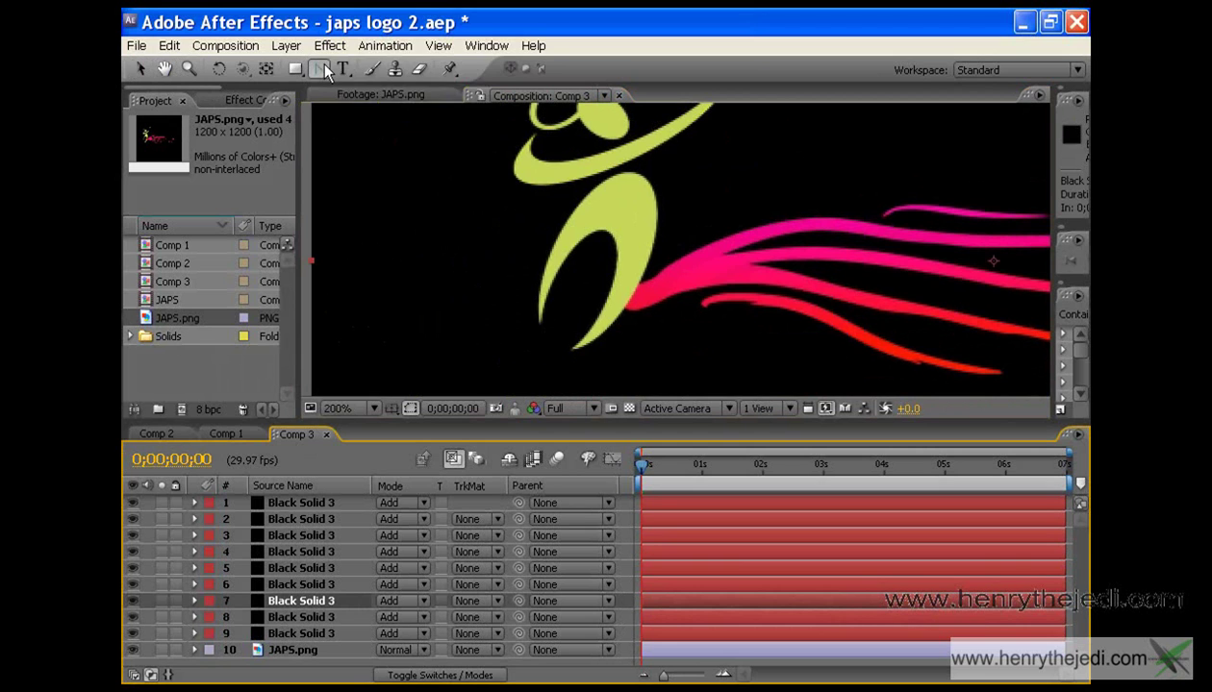
{"action": "left_click", "coordinate": [371, 70]}
{"action": "left_click", "coordinate": [543, 329]}
{"action": "scroll", "coordinate": [573, 267], "scroll_direction": "up", "scroll_amount": 1}
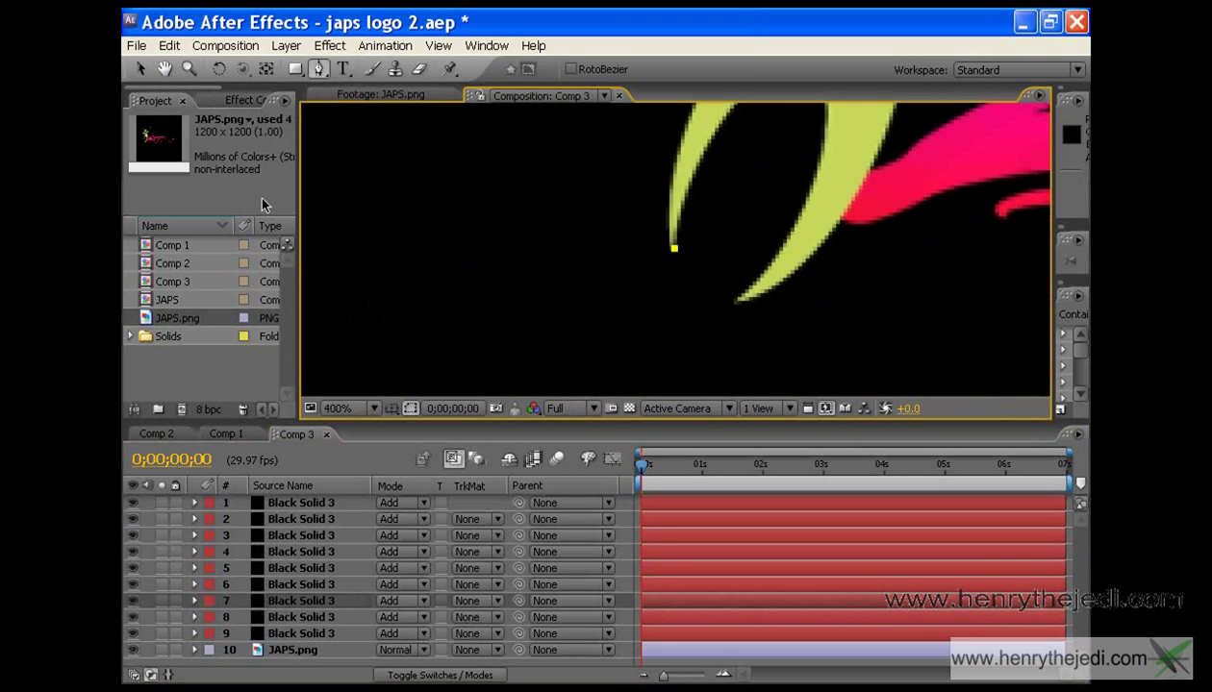
{"action": "key", "text": "ctrl+z"}
{"action": "left_click", "coordinate": [164, 71]}
{"action": "left_click_drag", "start_coordinate": [873, 224], "coordinate": [721, 284]}
{"action": "key", "text": "g"}
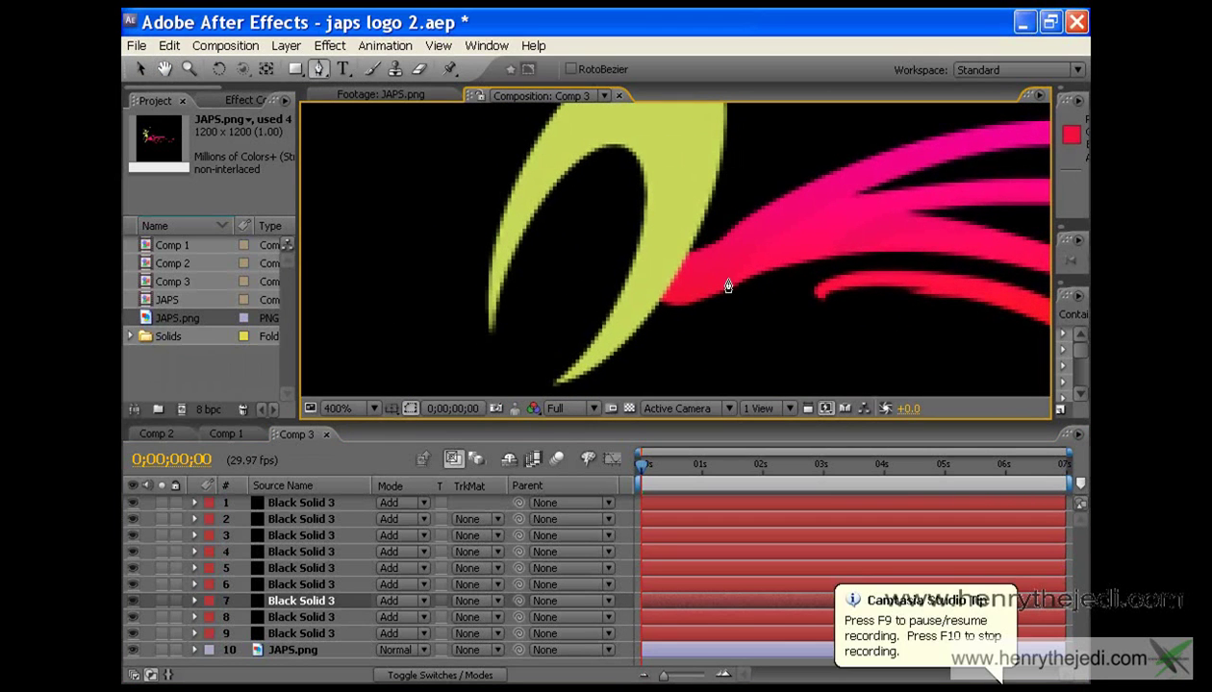
{"action": "left_click", "coordinate": [619, 143]}
{"action": "left_click", "coordinate": [489, 326]}
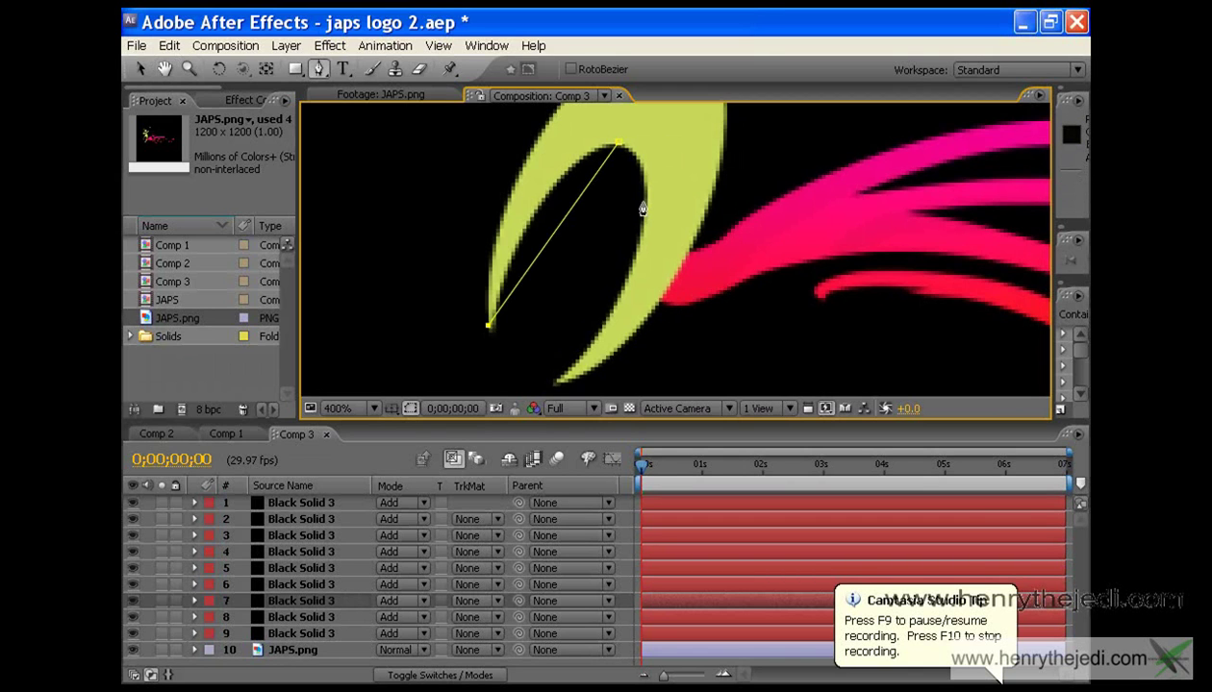
{"action": "left_click", "coordinate": [556, 382]}
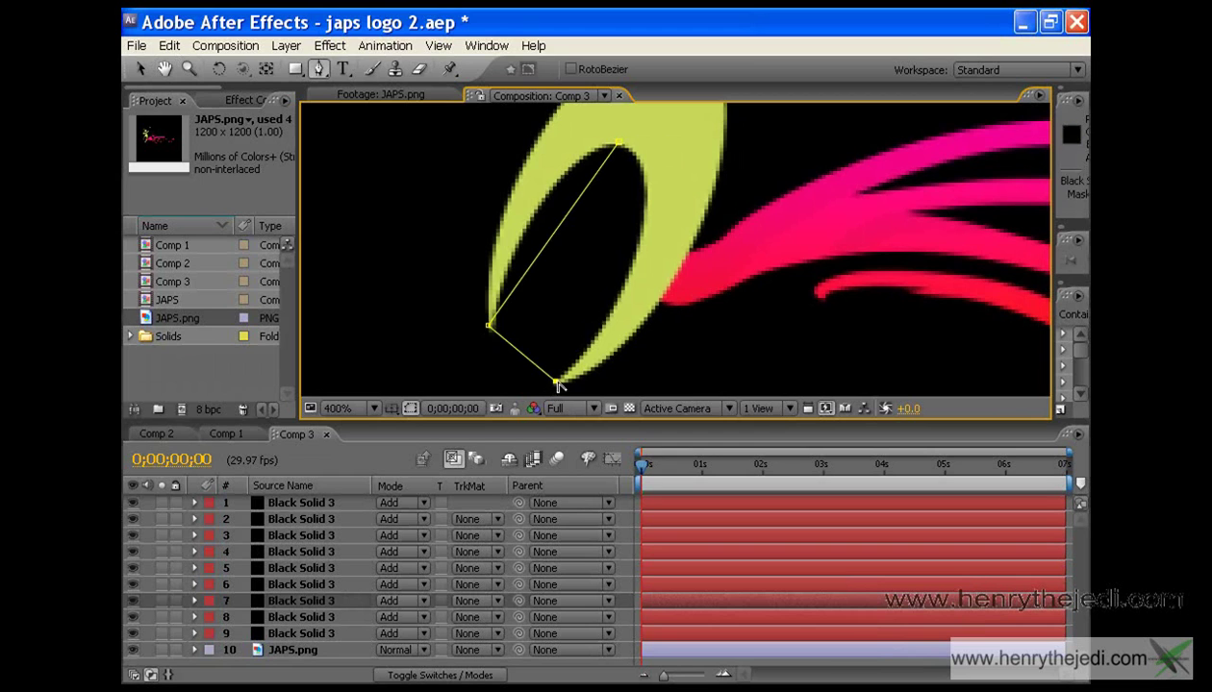
{"action": "key", "text": "ctrl+z"}
{"action": "left_click", "coordinate": [643, 230]}
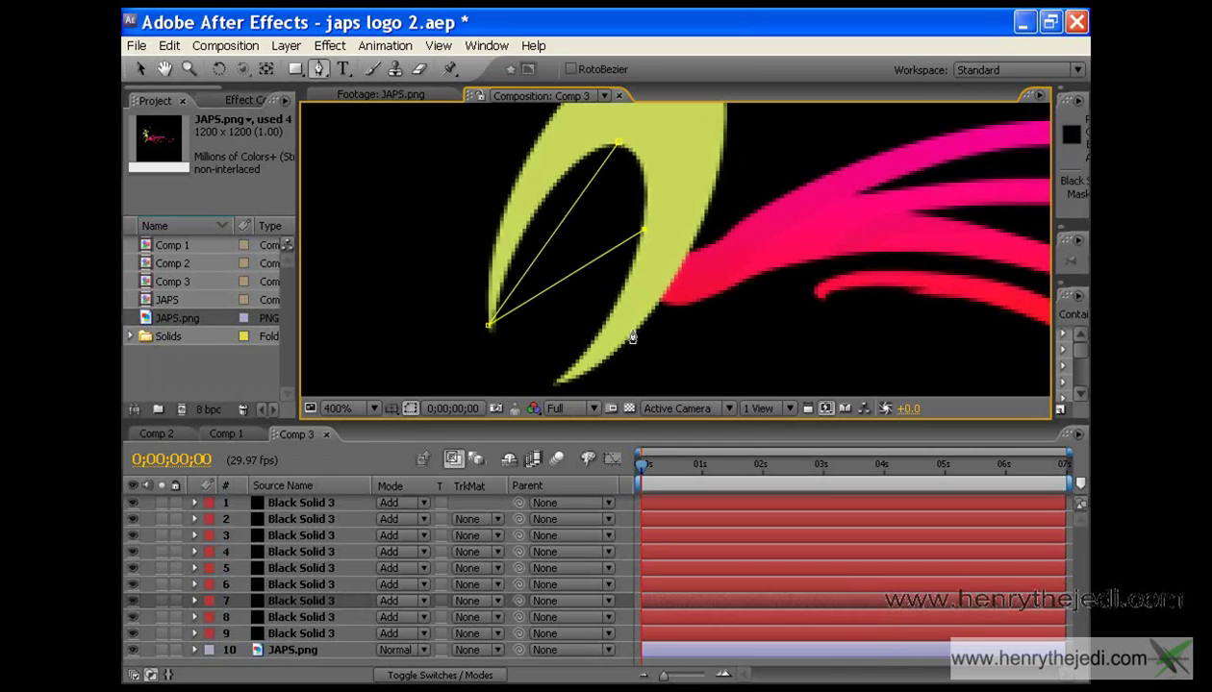
{"action": "key", "text": "ctrl+z"}
{"action": "scroll", "coordinate": [633, 332], "scroll_direction": "down", "scroll_amount": 3}
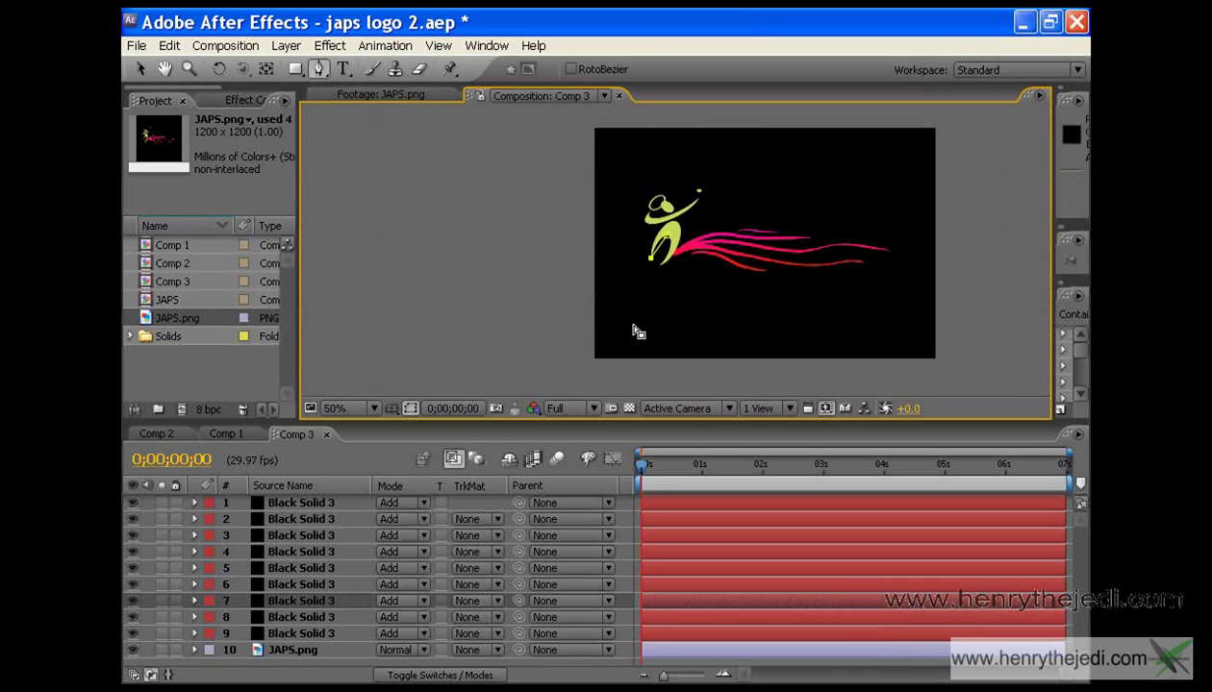
{"action": "scroll", "coordinate": [633, 332], "scroll_direction": "up", "scroll_amount": 1}
{"action": "left_click", "coordinate": [170, 68]}
{"action": "left_click_drag", "start_coordinate": [1043, 296], "coordinate": [663, 289]}
{"action": "scroll", "coordinate": [536, 309], "scroll_direction": "up", "scroll_amount": 3}
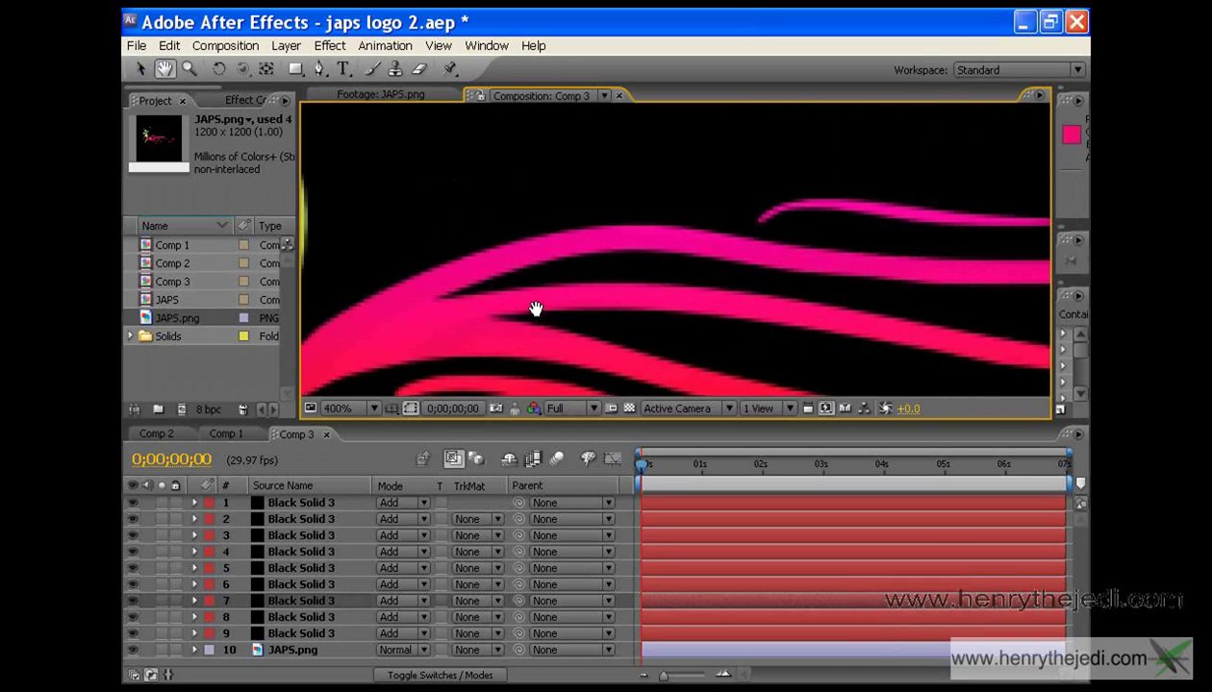
{"action": "mouse_move", "coordinate": [430, 305]}
{"action": "left_mouse_down"}
{"action": "mouse_move", "coordinate": [800, 157]}
{"action": "mouse_move", "coordinate": [785, 213]}
{"action": "left_mouse_up"}
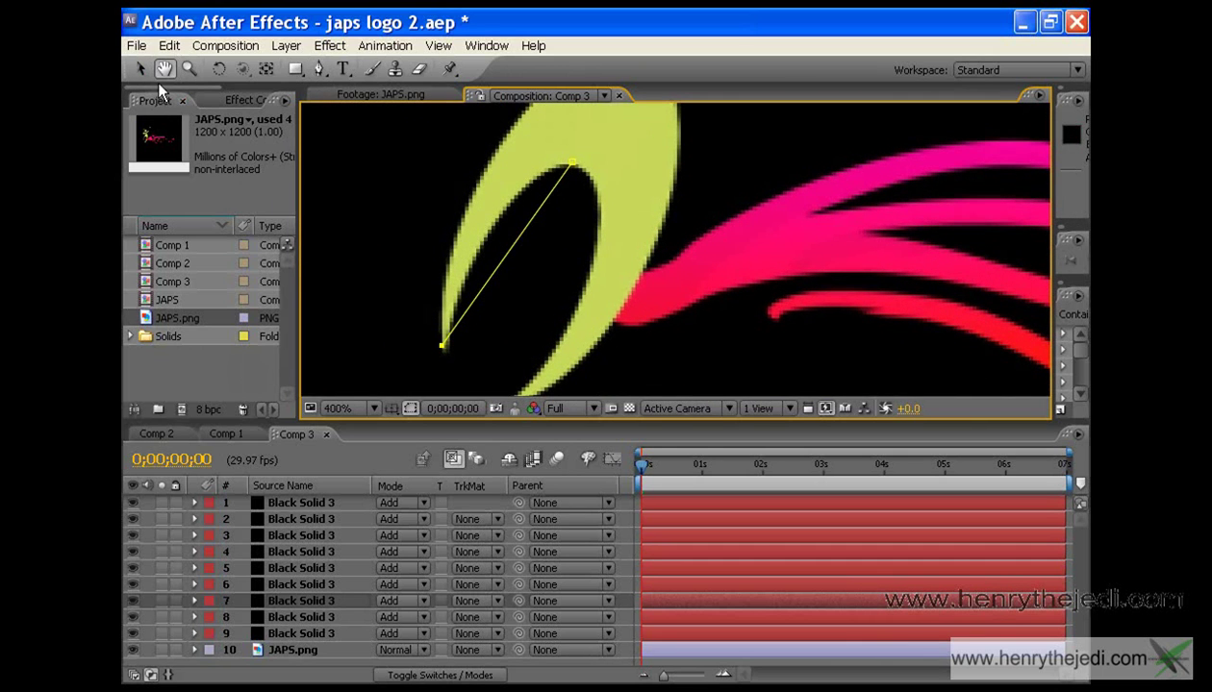
{"action": "left_click", "coordinate": [318, 69]}
{"action": "left_click", "coordinate": [600, 242]}
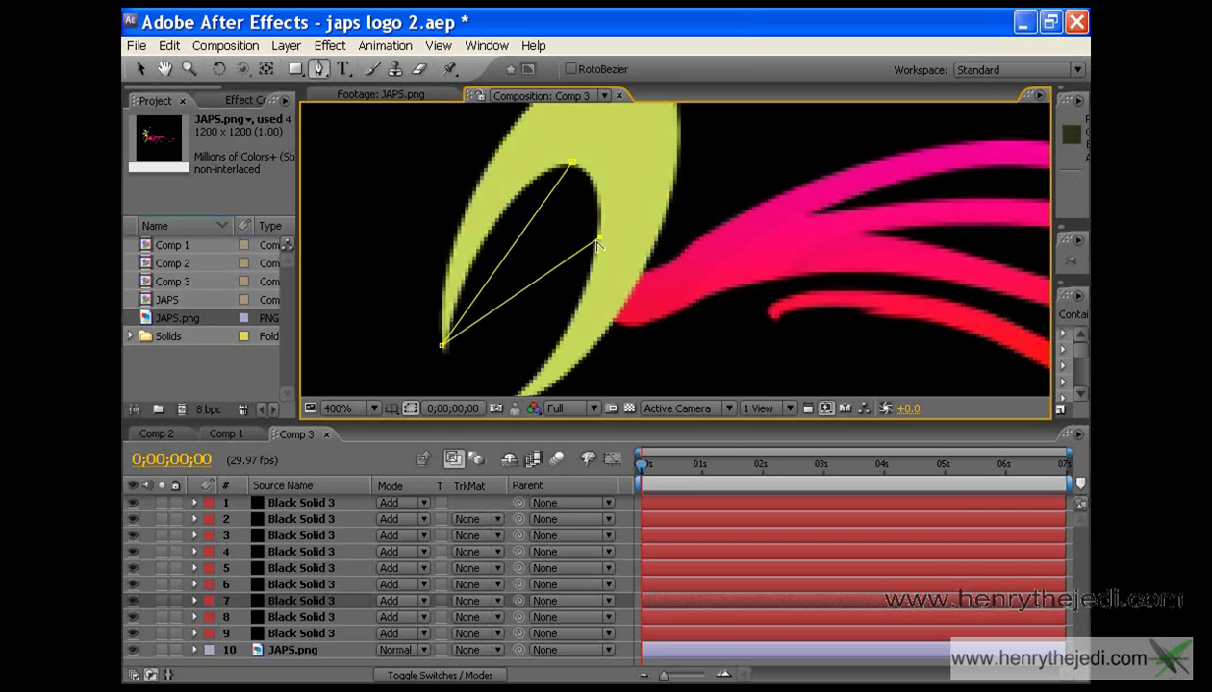
{"action": "key", "text": "ctrl+z"}
{"action": "key", "text": "ctrl+z"}
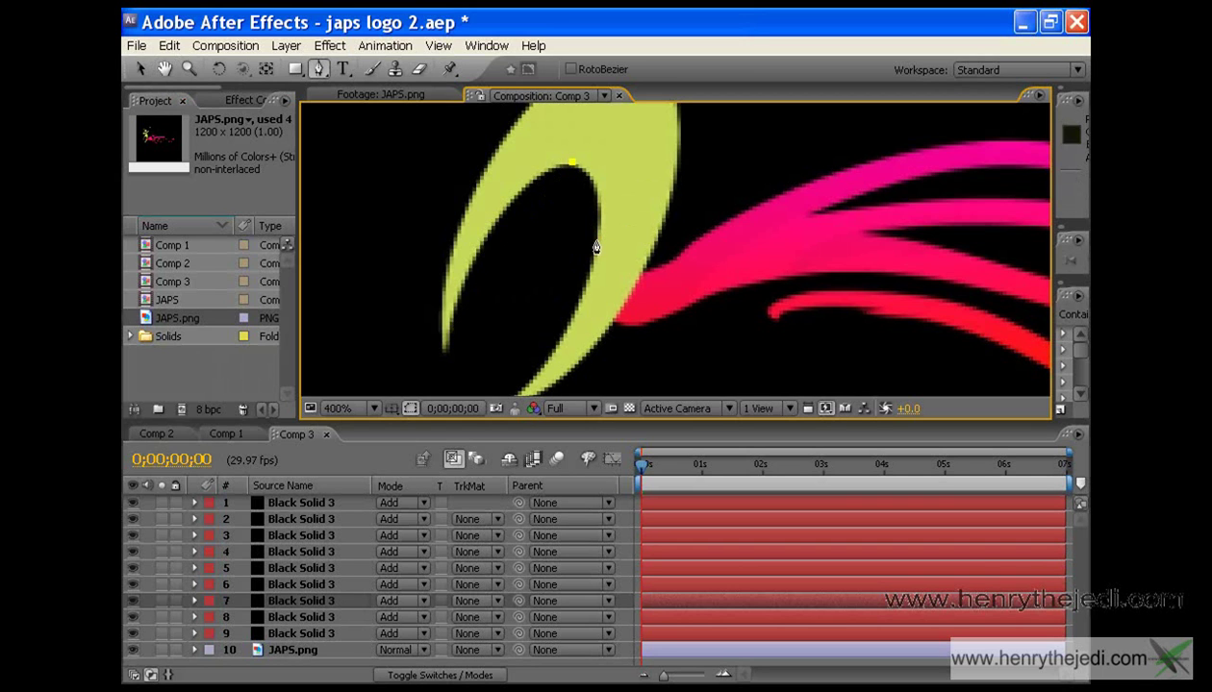
{"action": "key", "text": "ctrl+z"}
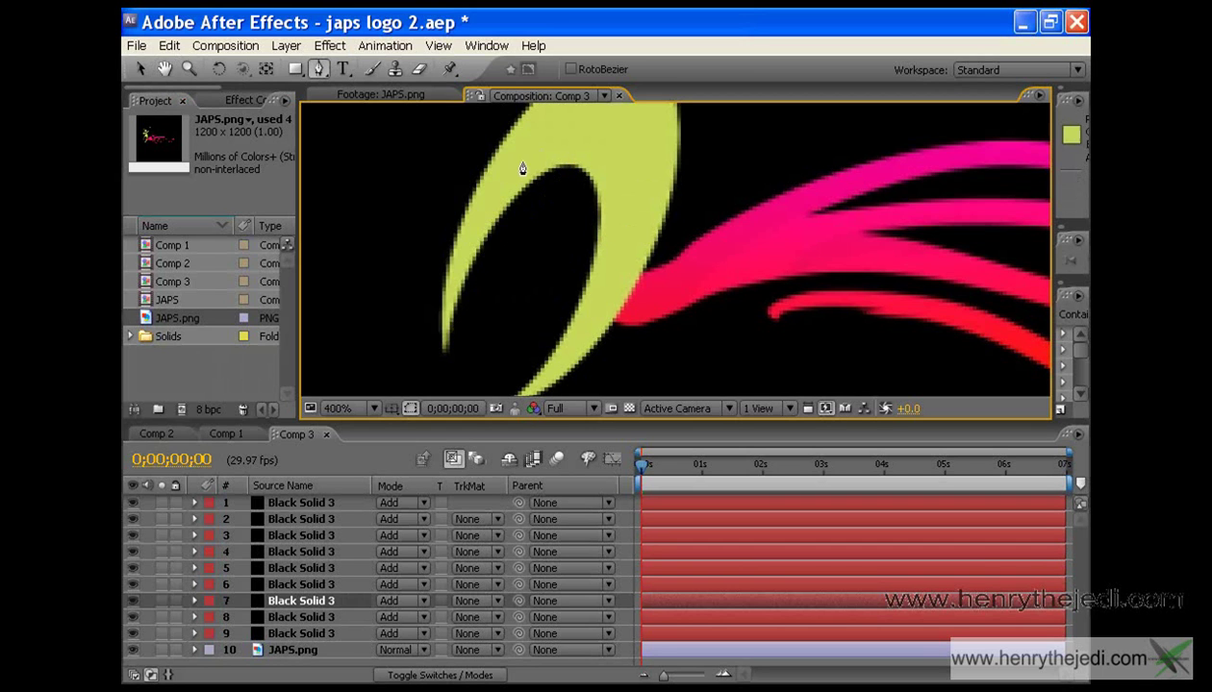
- Trace the green arched body with a straight-sided Pen mask on layer 7, from the left leg's tip through the inner arch and around the outside
{"action": "left_click", "coordinate": [443, 346]}
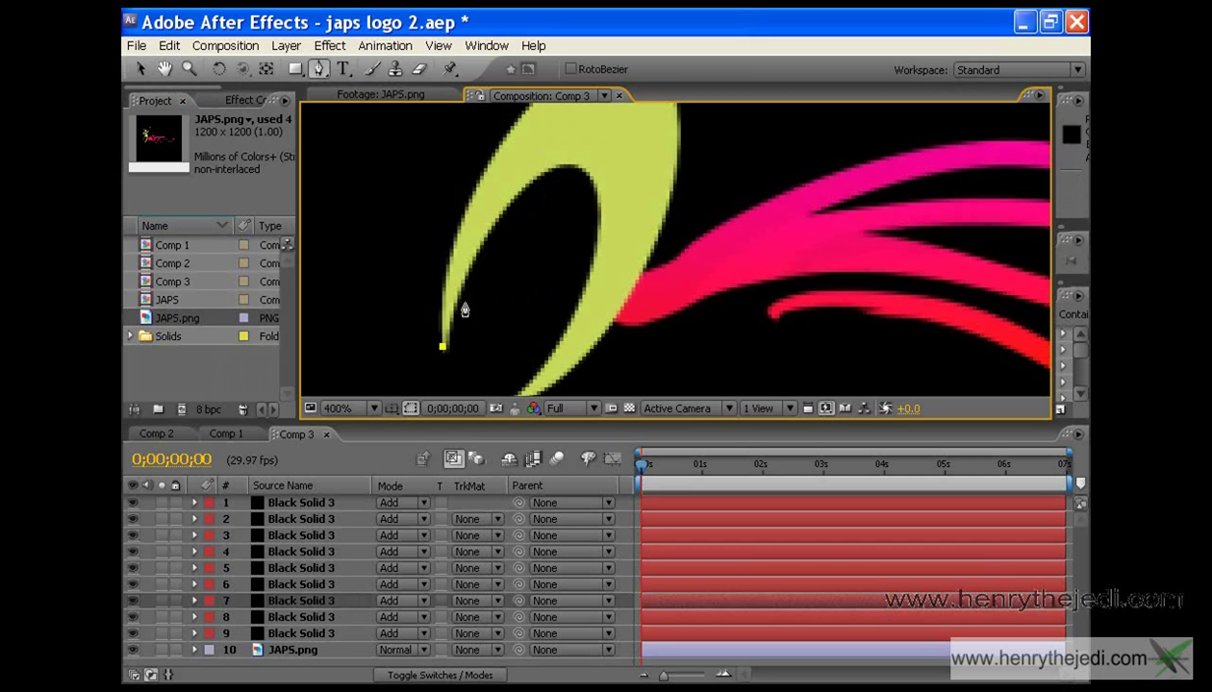
{"action": "left_click", "coordinate": [575, 167]}
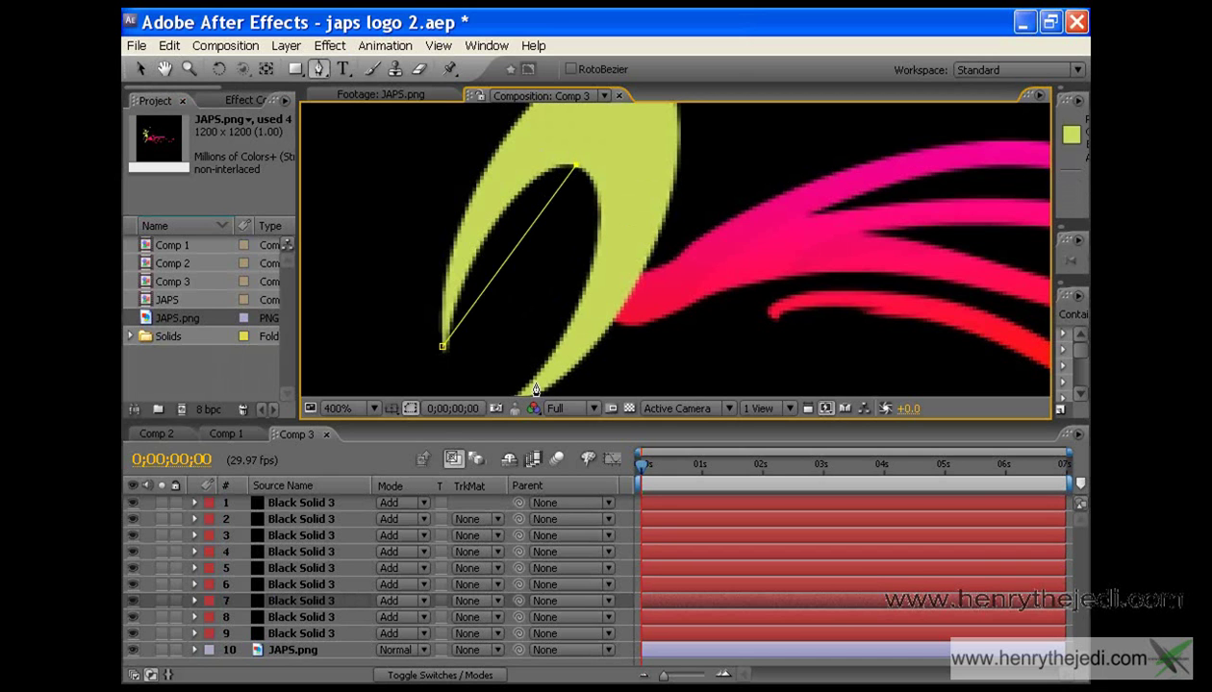
{"action": "left_click", "coordinate": [523, 392]}
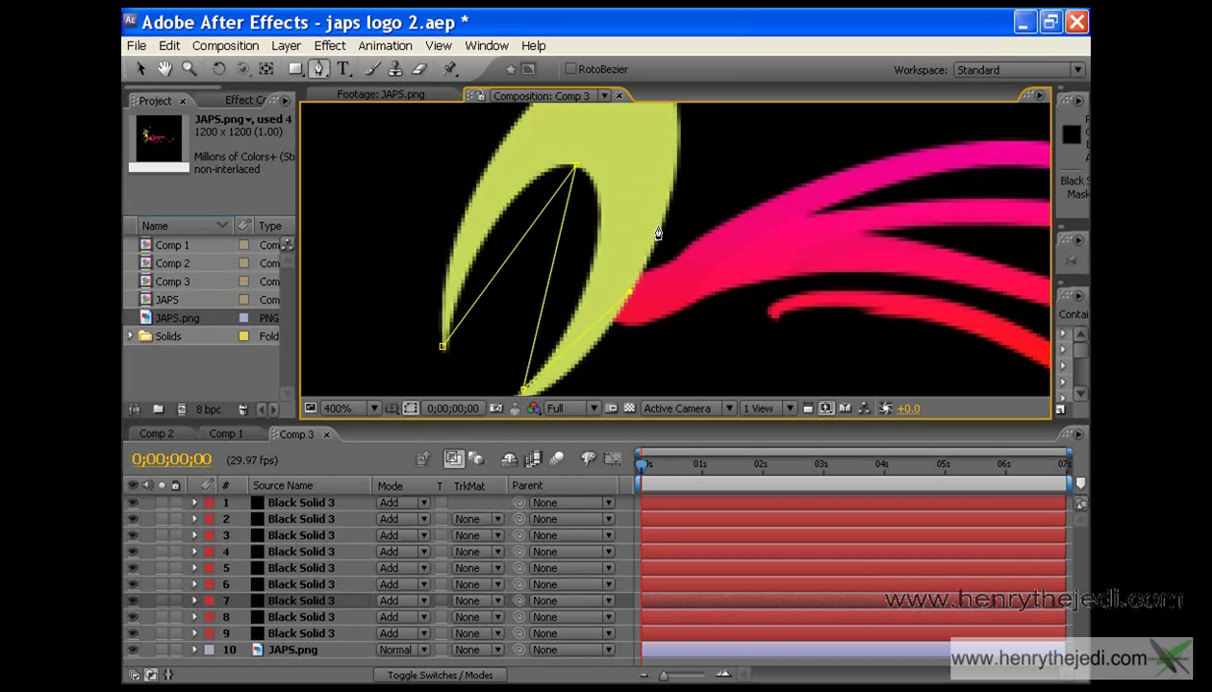
{"action": "left_click", "coordinate": [166, 71]}
{"action": "left_click_drag", "start_coordinate": [563, 177], "coordinate": [568, 222]}
{"action": "key", "text": "comma"}
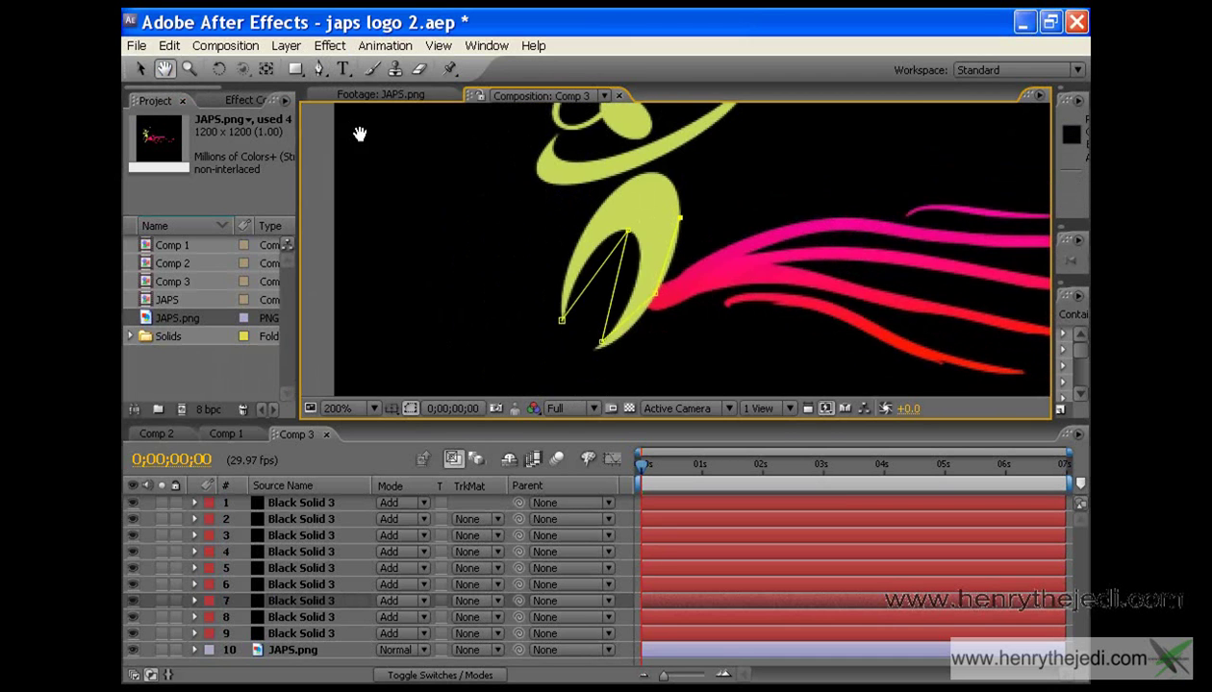
{"action": "left_click", "coordinate": [317, 70]}
{"action": "left_click", "coordinate": [651, 173]}
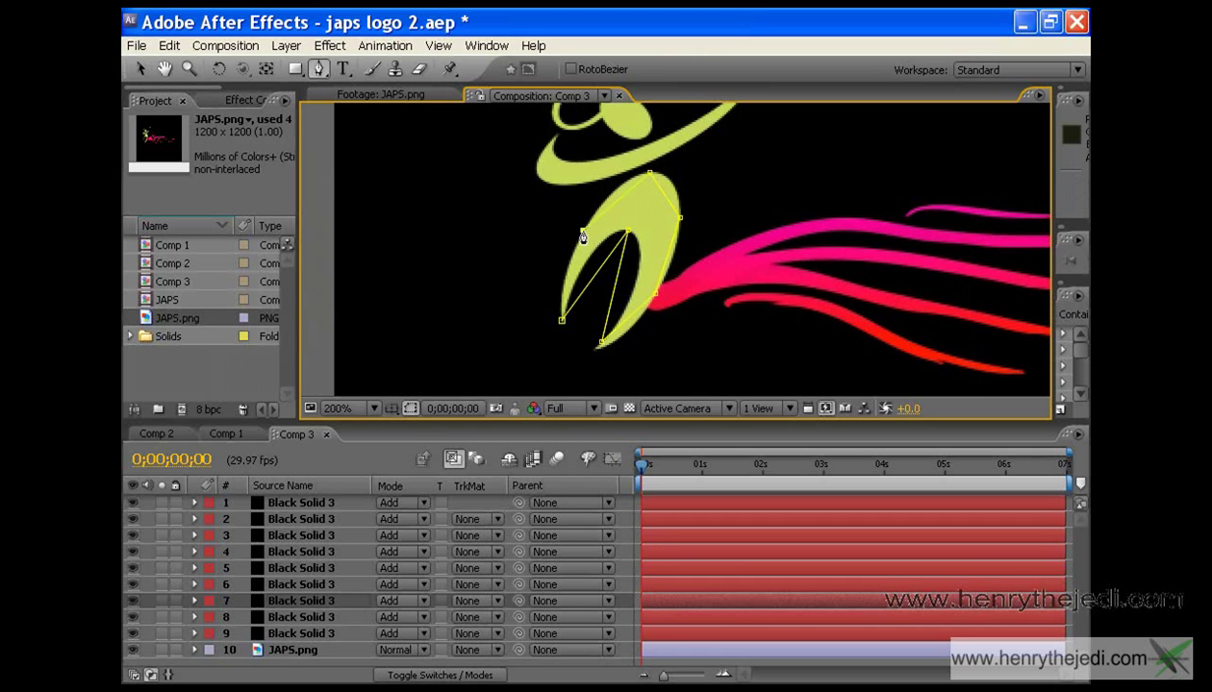
- Curve the body mask's points along the left, top and right outer edges of the green arch
{"action": "left_click_drag", "start_coordinate": [319, 68], "coordinate": [364, 135]}
{"action": "left_click_drag", "start_coordinate": [583, 232], "coordinate": [560, 274]}
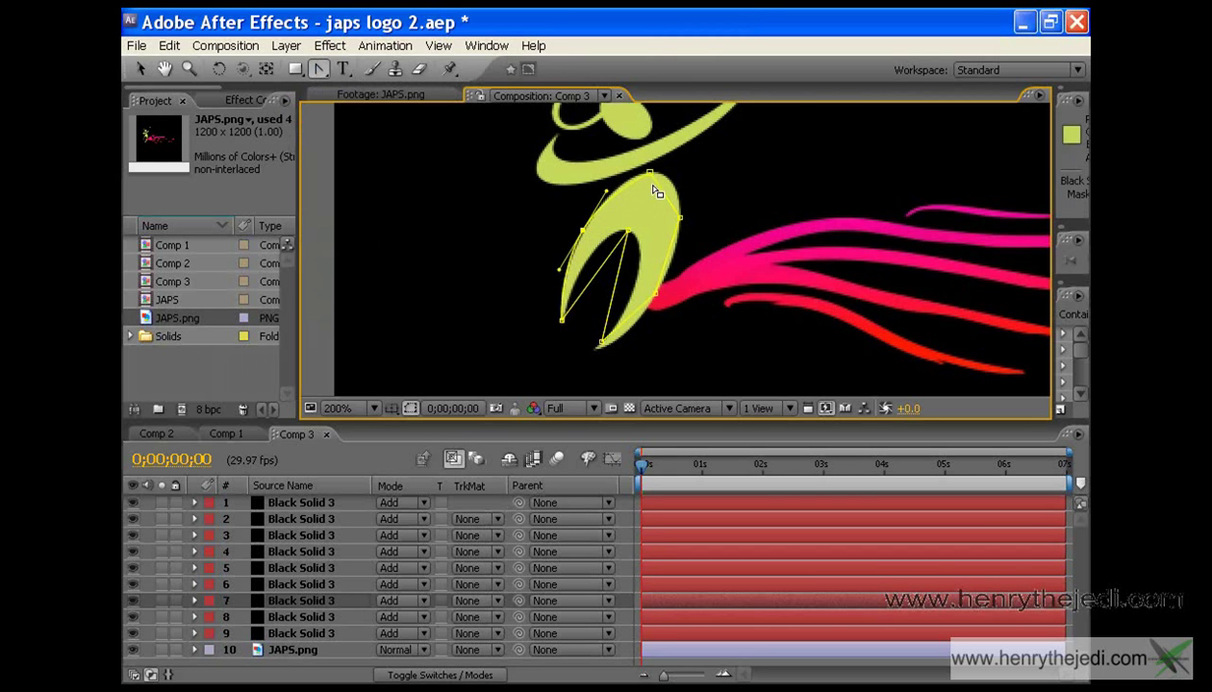
{"action": "left_click_drag", "start_coordinate": [649, 173], "coordinate": [625, 180]}
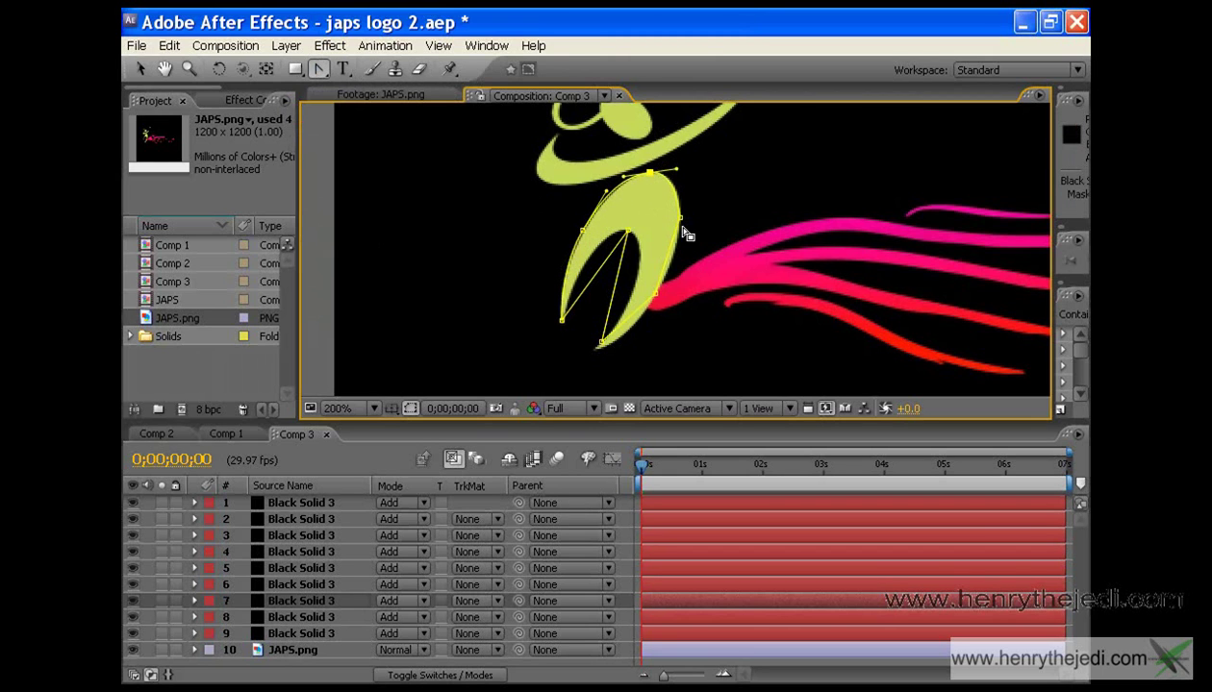
{"action": "mouse_move", "coordinate": [681, 218]}
{"action": "left_mouse_down"}
{"action": "mouse_move", "coordinate": [692, 197]}
{"action": "mouse_move", "coordinate": [679, 197]}
{"action": "left_mouse_up"}
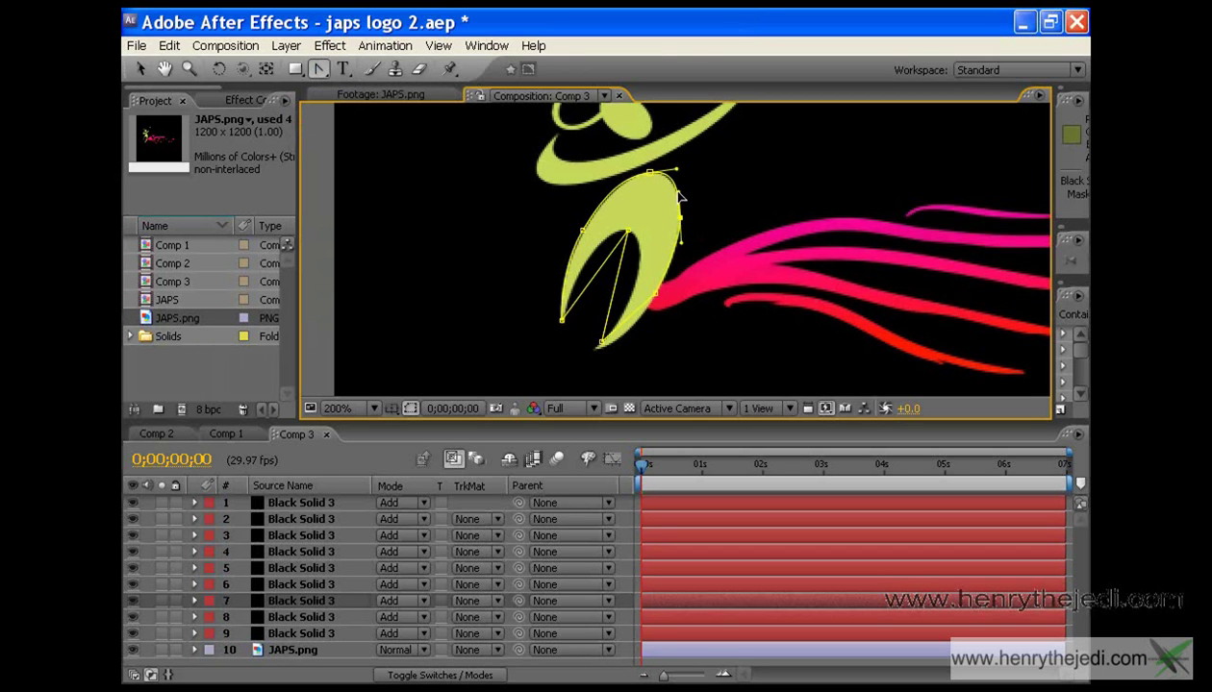
- Move the body mask's corner onto the right leg's tip, and curve the inner arch and lower right outer edge
{"action": "left_click", "coordinate": [141, 70]}
{"action": "left_click_drag", "start_coordinate": [602, 342], "coordinate": [597, 350]}
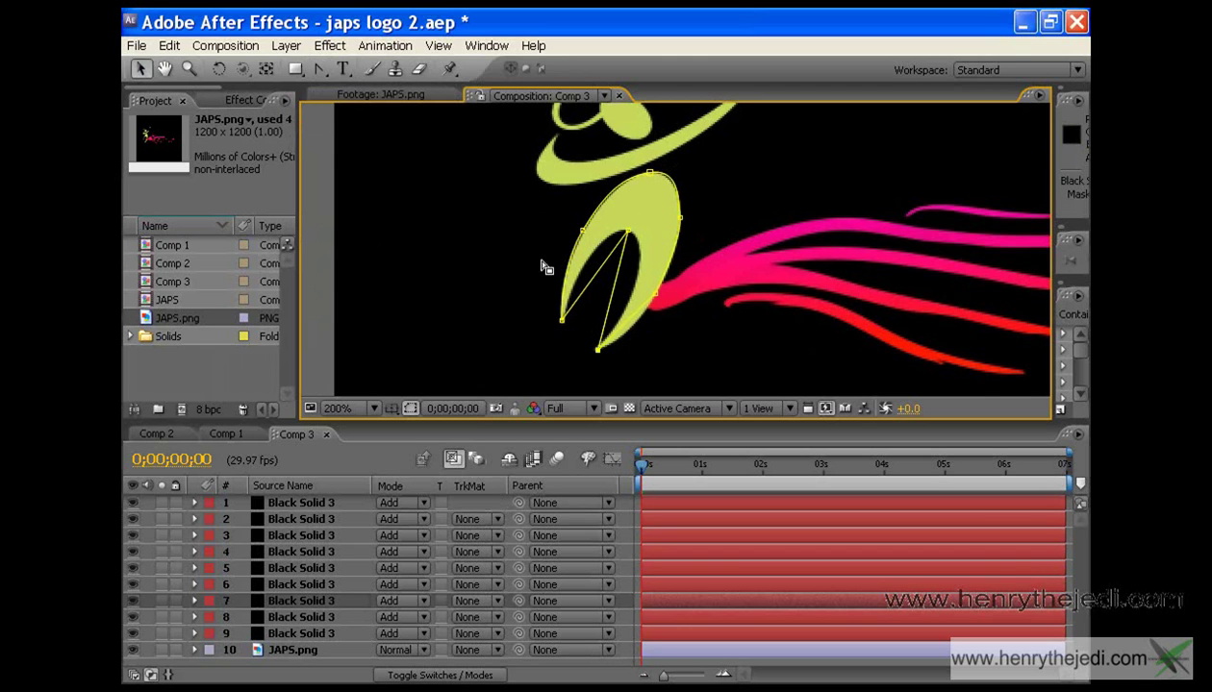
{"action": "left_click", "coordinate": [318, 69]}
{"action": "left_click_drag", "start_coordinate": [626, 232], "coordinate": [670, 239]}
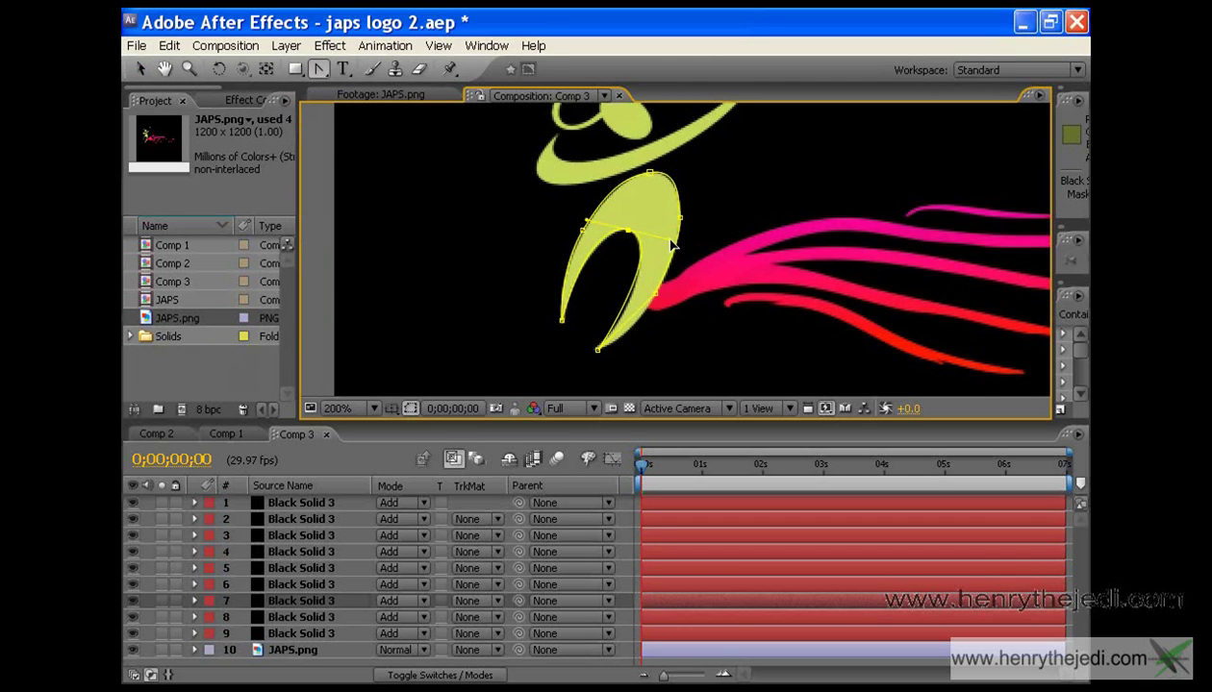
{"action": "left_click_drag", "start_coordinate": [657, 299], "coordinate": [669, 271]}
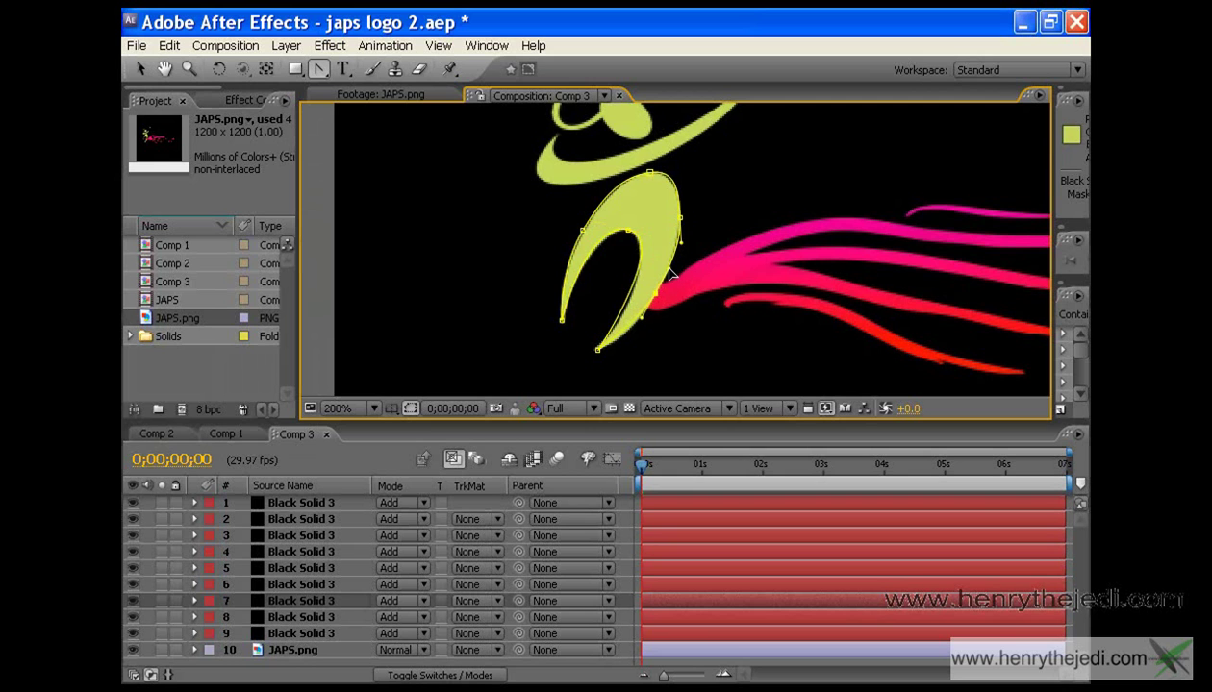
{"action": "left_click", "coordinate": [140, 69]}
- Select the black solid in layer 6 and save the project as japs logo 2.aep
{"action": "left_click", "coordinate": [164, 69]}
{"action": "left_click_drag", "start_coordinate": [818, 289], "coordinate": [641, 266]}
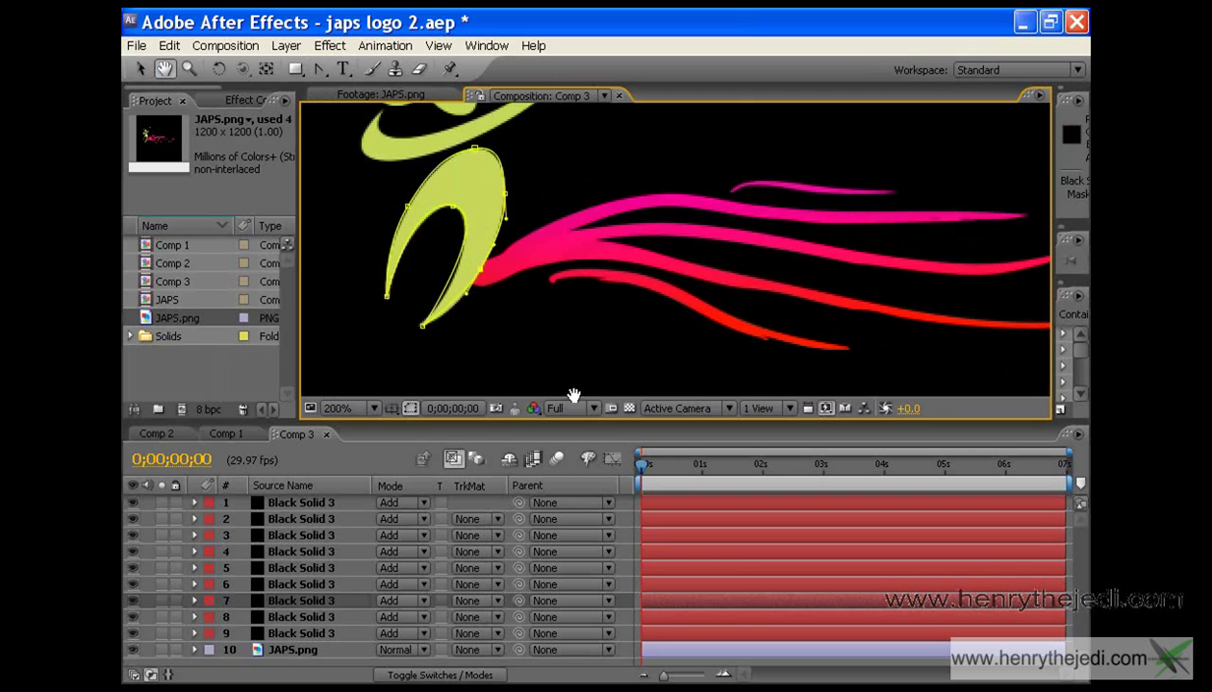
{"action": "left_click", "coordinate": [299, 588]}
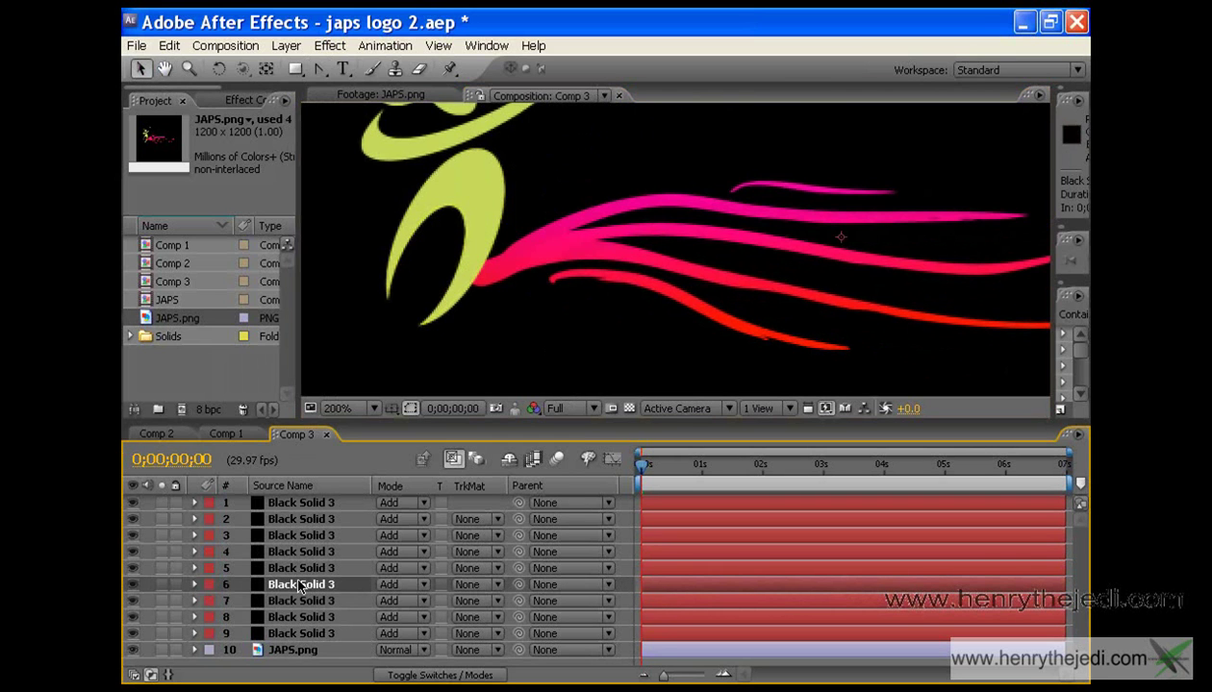
{"action": "left_click", "coordinate": [136, 46]}
{"action": "left_click", "coordinate": [230, 230]}
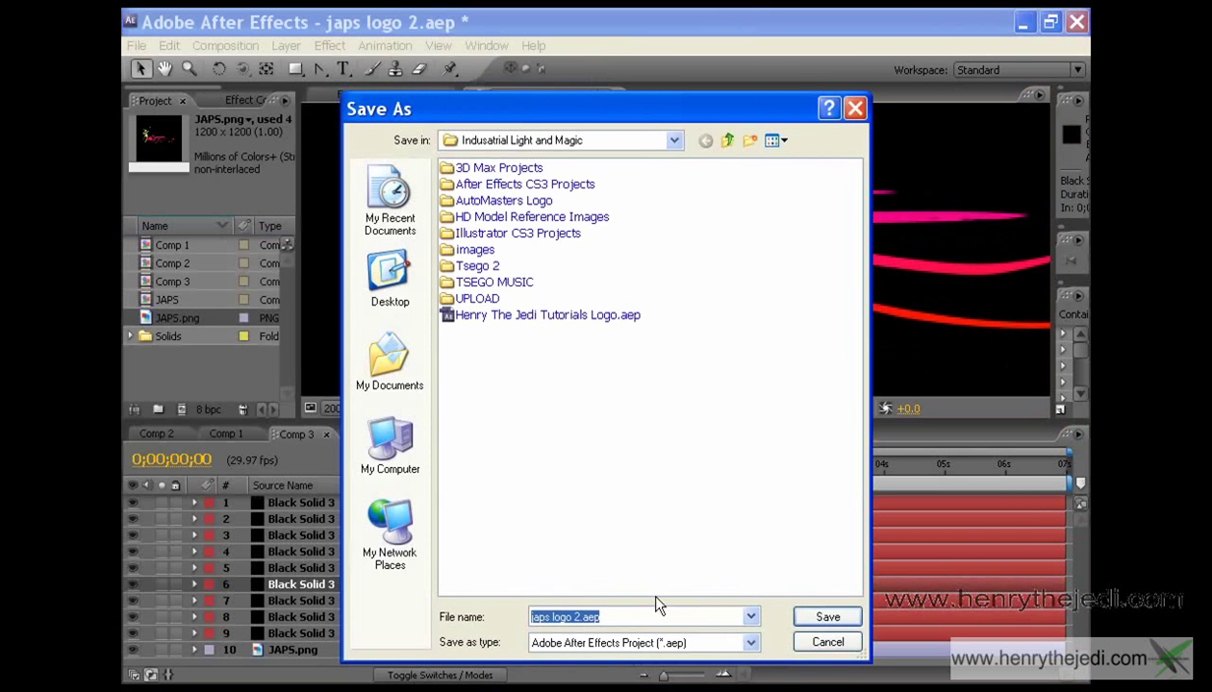
{"action": "left_click", "coordinate": [824, 617]}
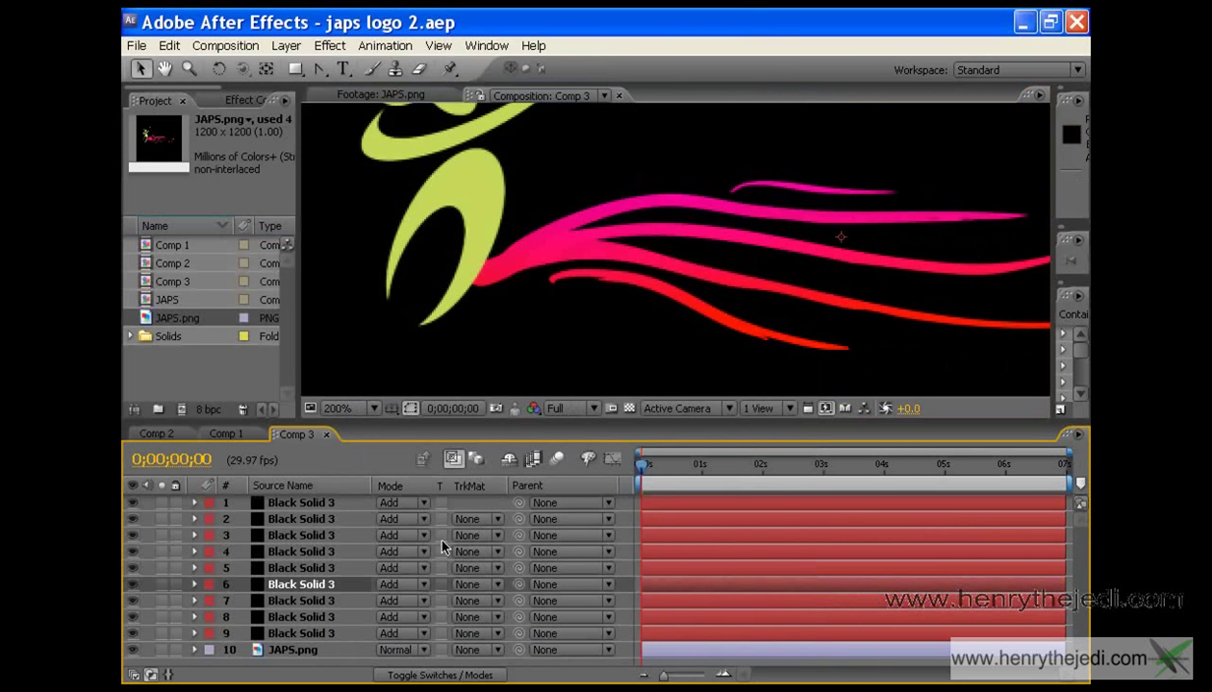
{"action": "double_click", "coordinate": [322, 586]}
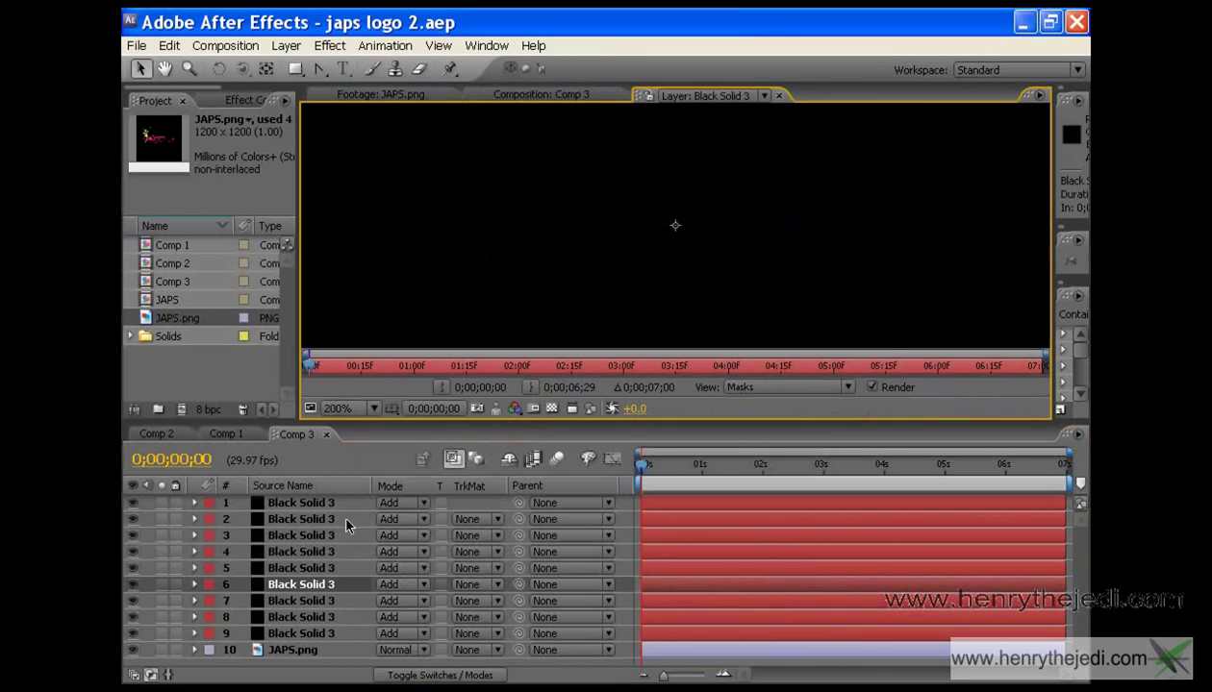
{"action": "left_click", "coordinate": [367, 92]}
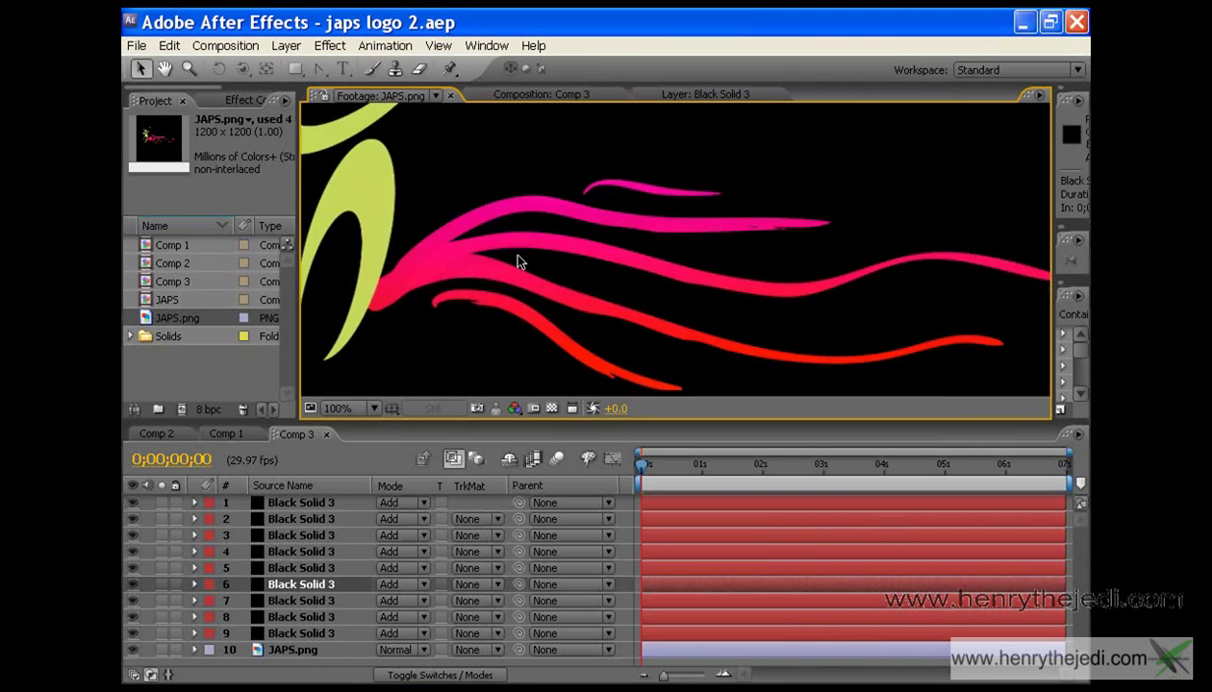
{"action": "left_click", "coordinate": [537, 94]}
- Trace the short lowest red strand with a closed, straight-sided Pen mask on layer 6
{"action": "left_click", "coordinate": [167, 71]}
{"action": "mouse_move", "coordinate": [549, 261]}
{"action": "left_mouse_down"}
{"action": "mouse_move", "coordinate": [423, 258]}
{"action": "mouse_move", "coordinate": [427, 249]}
{"action": "mouse_move", "coordinate": [380, 228]}
{"action": "left_mouse_up"}
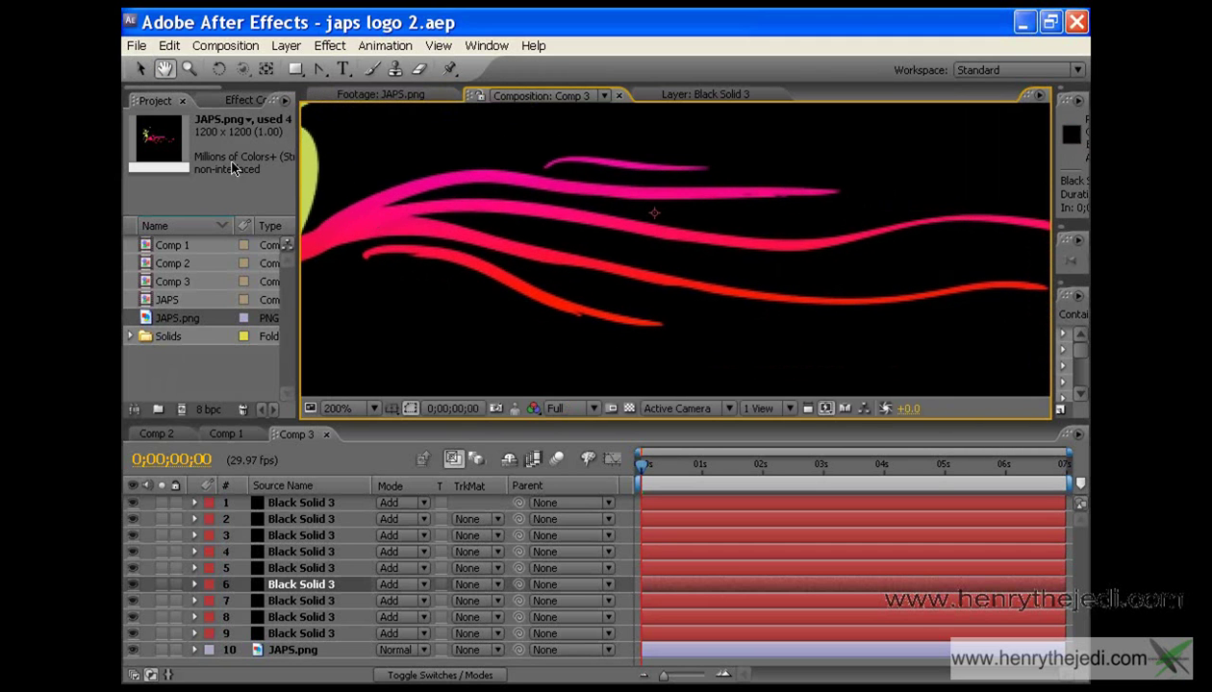
{"action": "left_click", "coordinate": [325, 73]}
{"action": "left_click", "coordinate": [351, 70]}
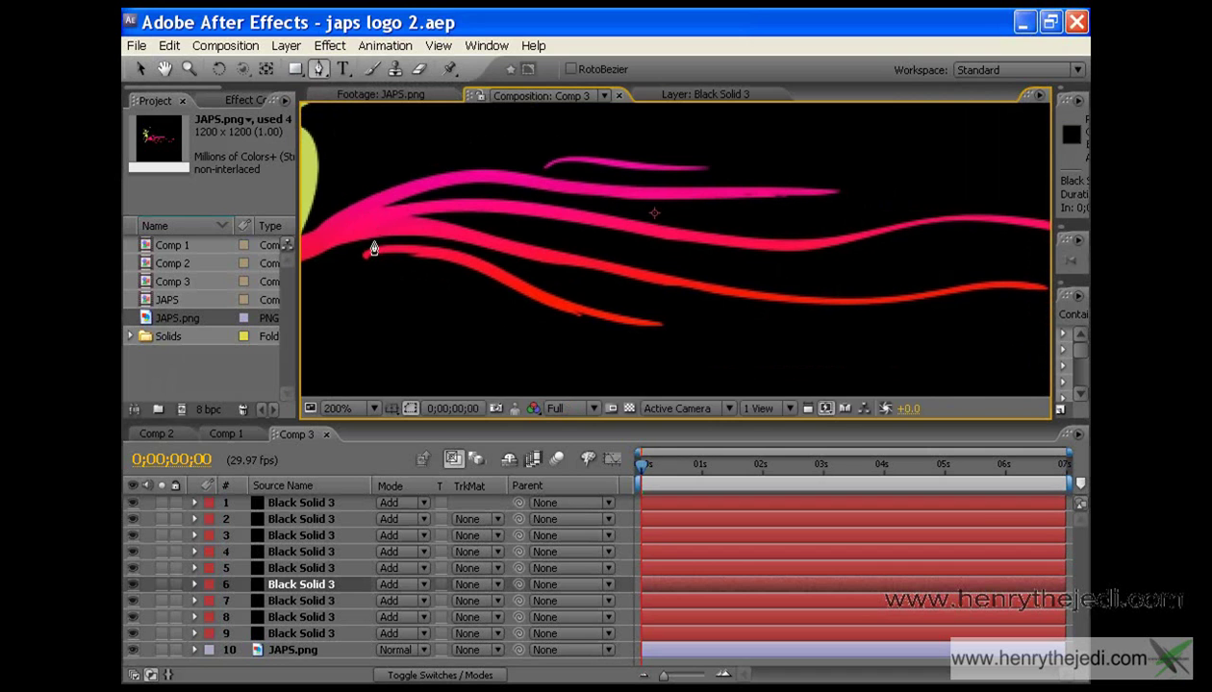
{"action": "left_click", "coordinate": [363, 258]}
{"action": "left_click", "coordinate": [470, 269]}
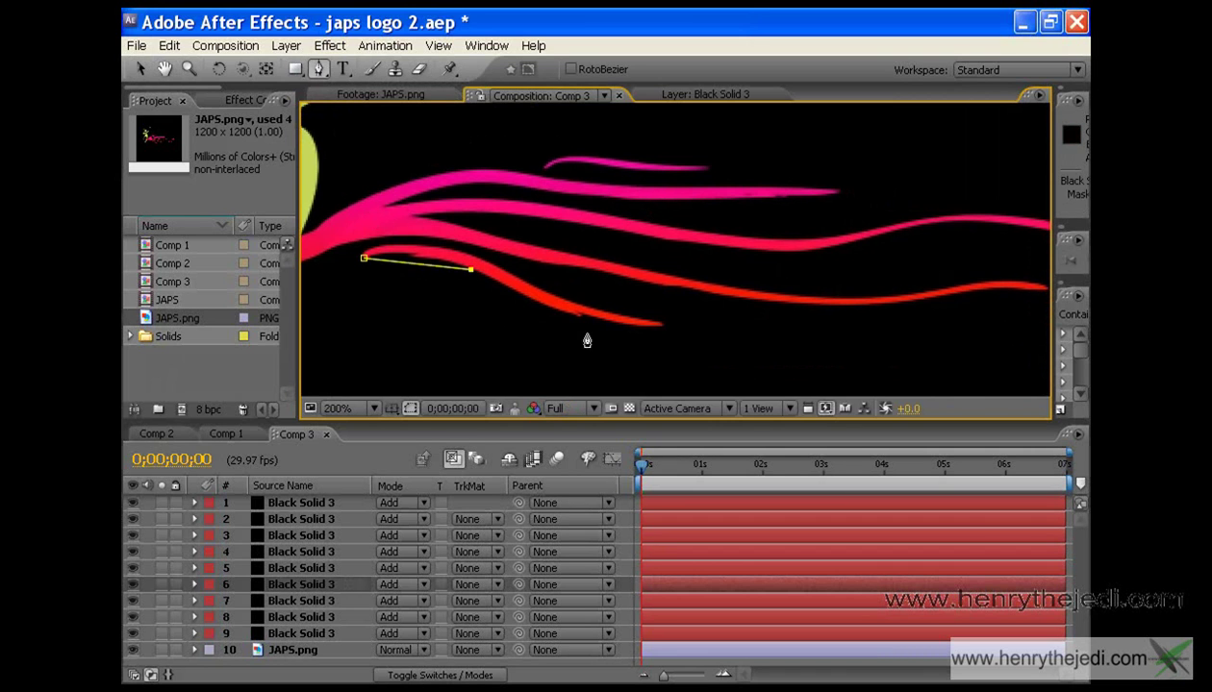
{"action": "left_click", "coordinate": [665, 324]}
{"action": "left_click", "coordinate": [462, 254]}
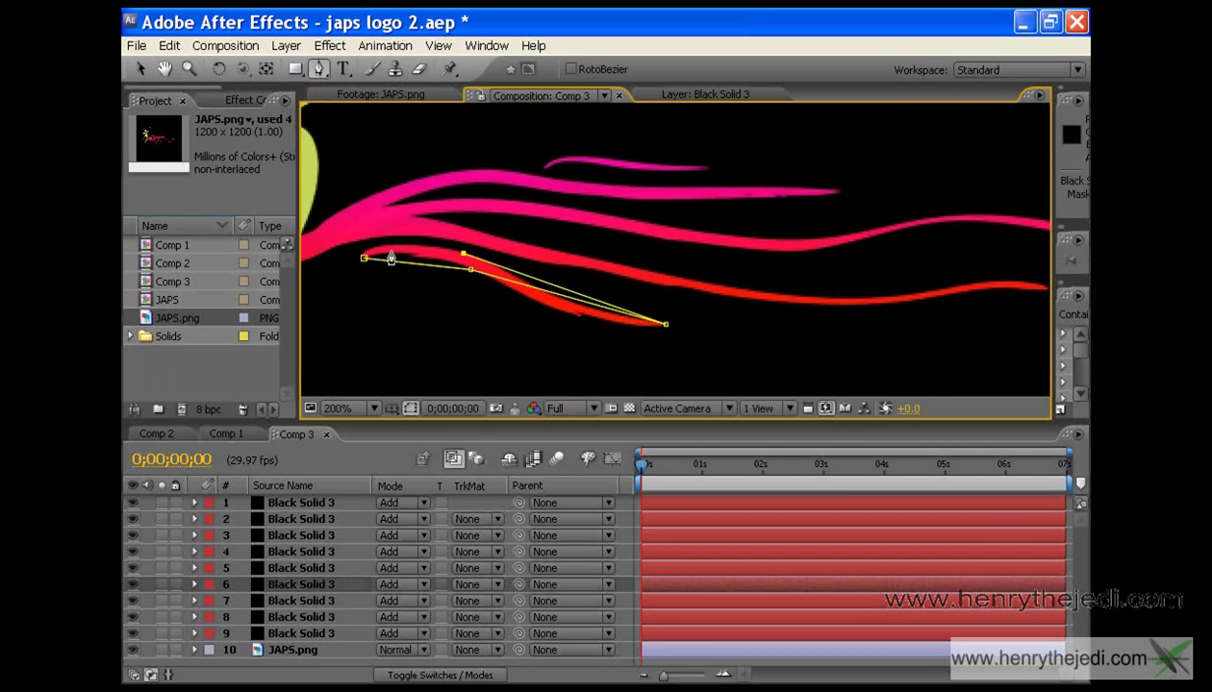
{"action": "left_click", "coordinate": [363, 259]}
- Curve the upper and lower middle points of the layer 6 mask along the strand and move its end corner onto the strand's tip
{"action": "left_click_drag", "start_coordinate": [318, 70], "coordinate": [360, 125]}
{"action": "left_click_drag", "start_coordinate": [463, 256], "coordinate": [385, 222]}
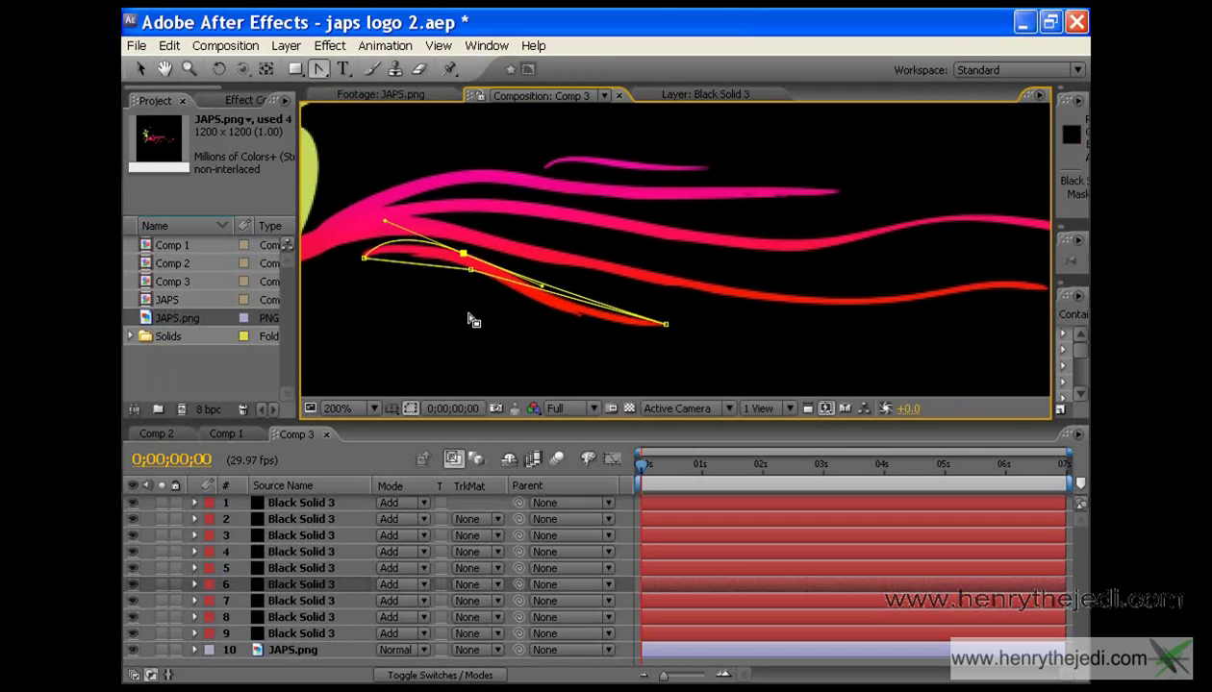
{"action": "left_click_drag", "start_coordinate": [471, 272], "coordinate": [538, 313]}
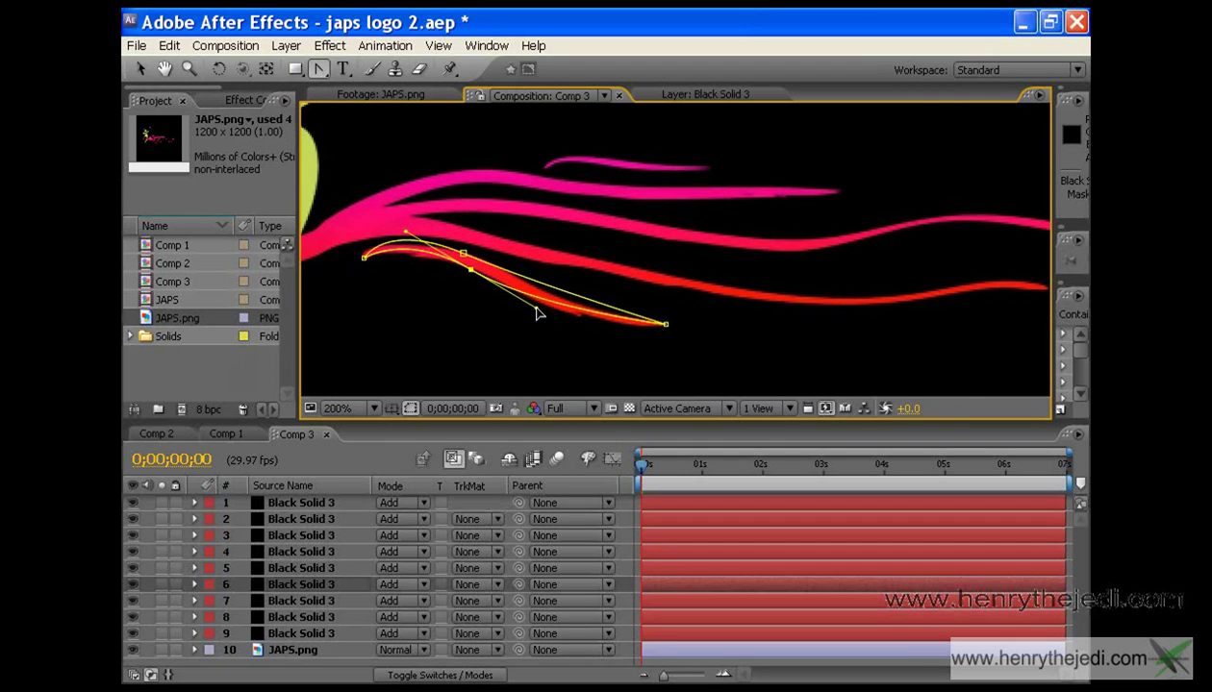
{"action": "key", "text": "v"}
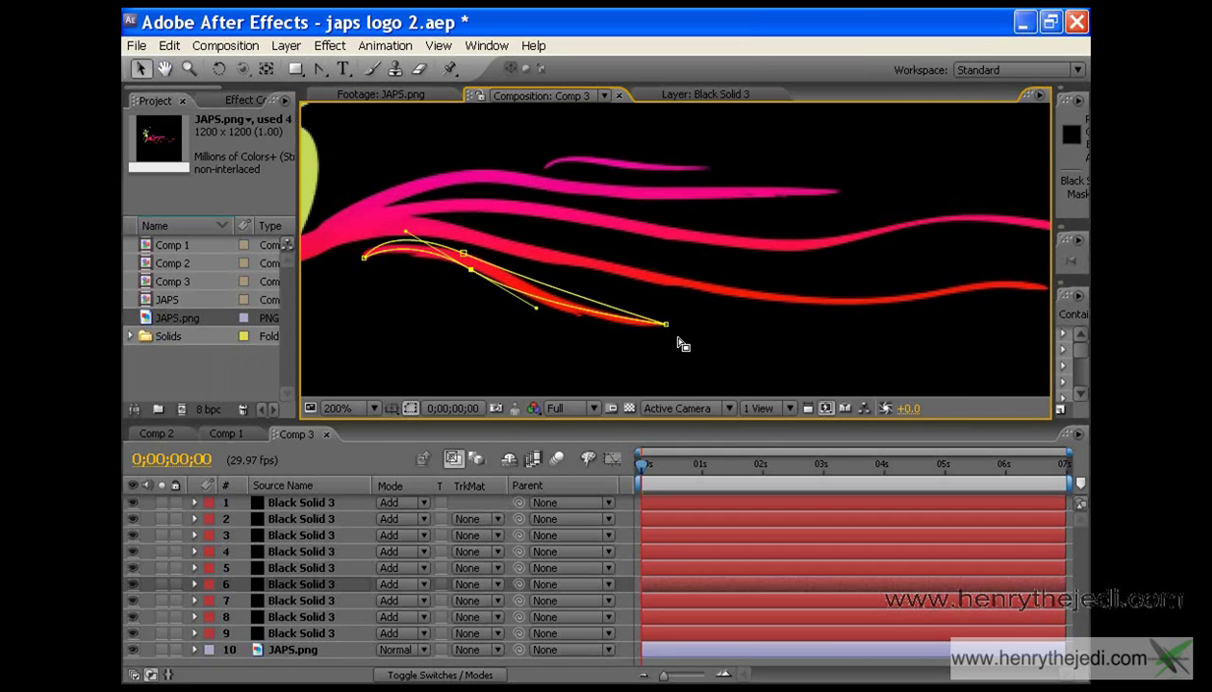
{"action": "left_click_drag", "start_coordinate": [667, 326], "coordinate": [660, 328]}
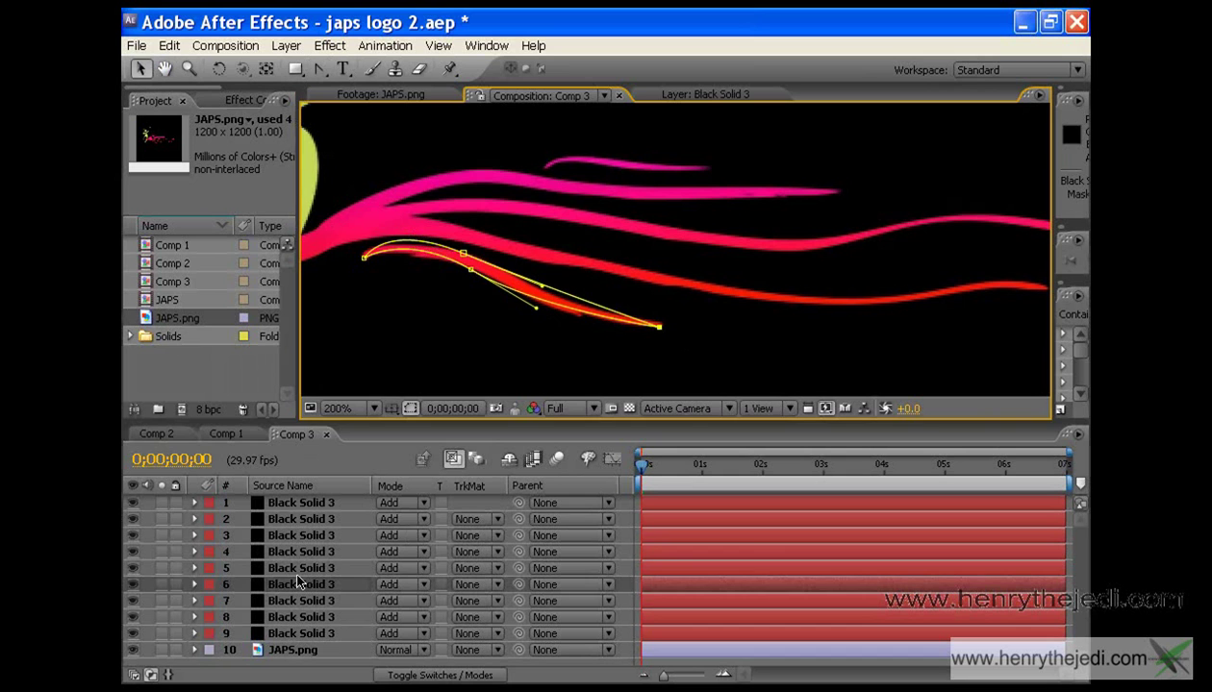
- Start a straight-sided Pen mask on layer 5, tracing the long lower red strand from the body out to its tip and back to the fork
{"action": "left_click", "coordinate": [299, 568]}
{"action": "left_click", "coordinate": [164, 68]}
{"action": "left_click_drag", "start_coordinate": [380, 166], "coordinate": [408, 191]}
{"action": "key", "text": "slash"}
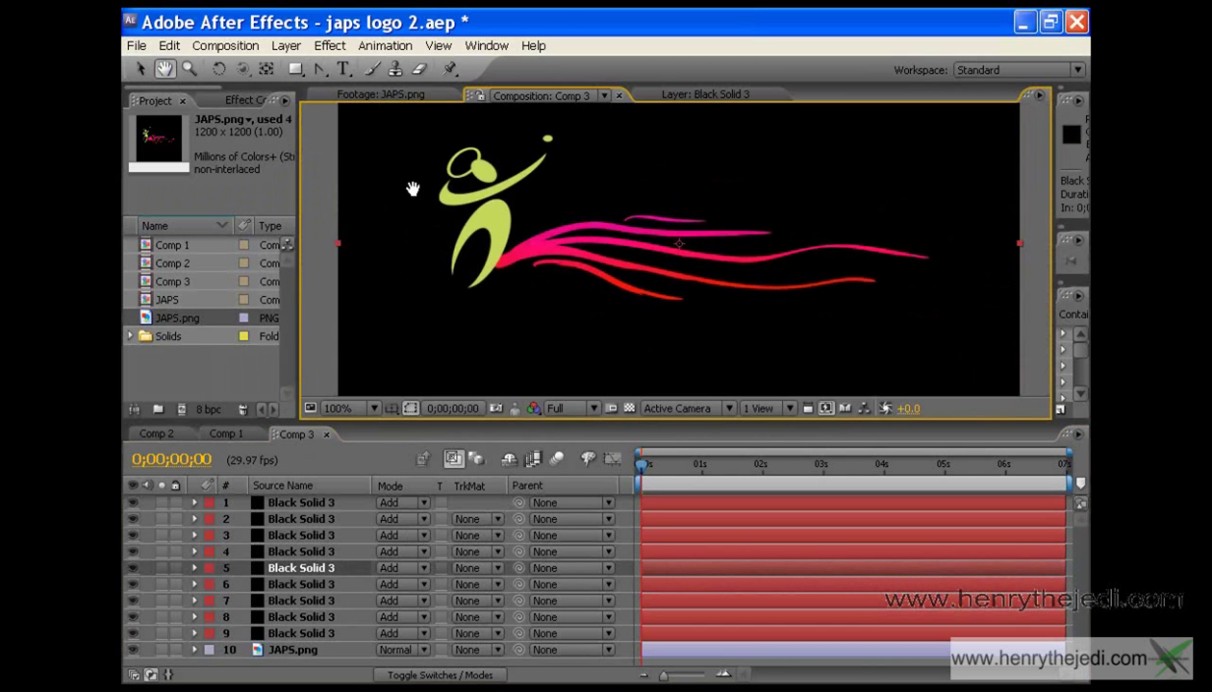
{"action": "left_click_drag", "start_coordinate": [318, 68], "coordinate": [378, 67]}
{"action": "left_click", "coordinate": [498, 269]}
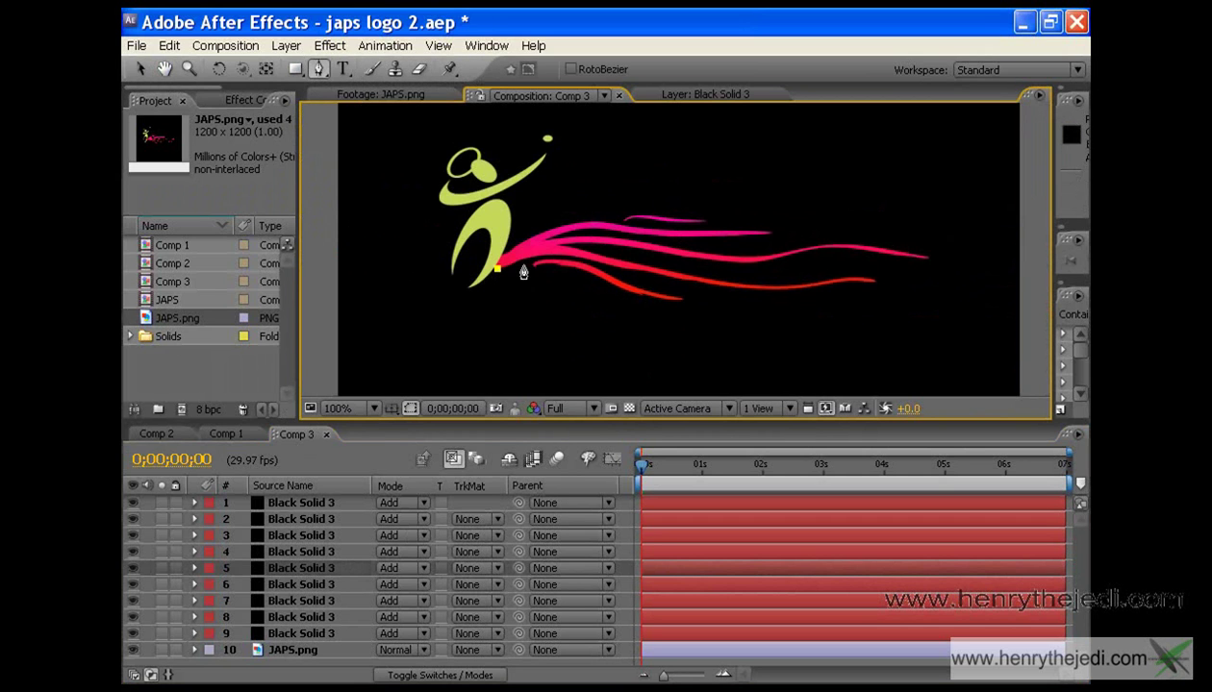
{"action": "left_click", "coordinate": [547, 255]}
{"action": "left_click", "coordinate": [649, 279]}
{"action": "left_click", "coordinate": [835, 283]}
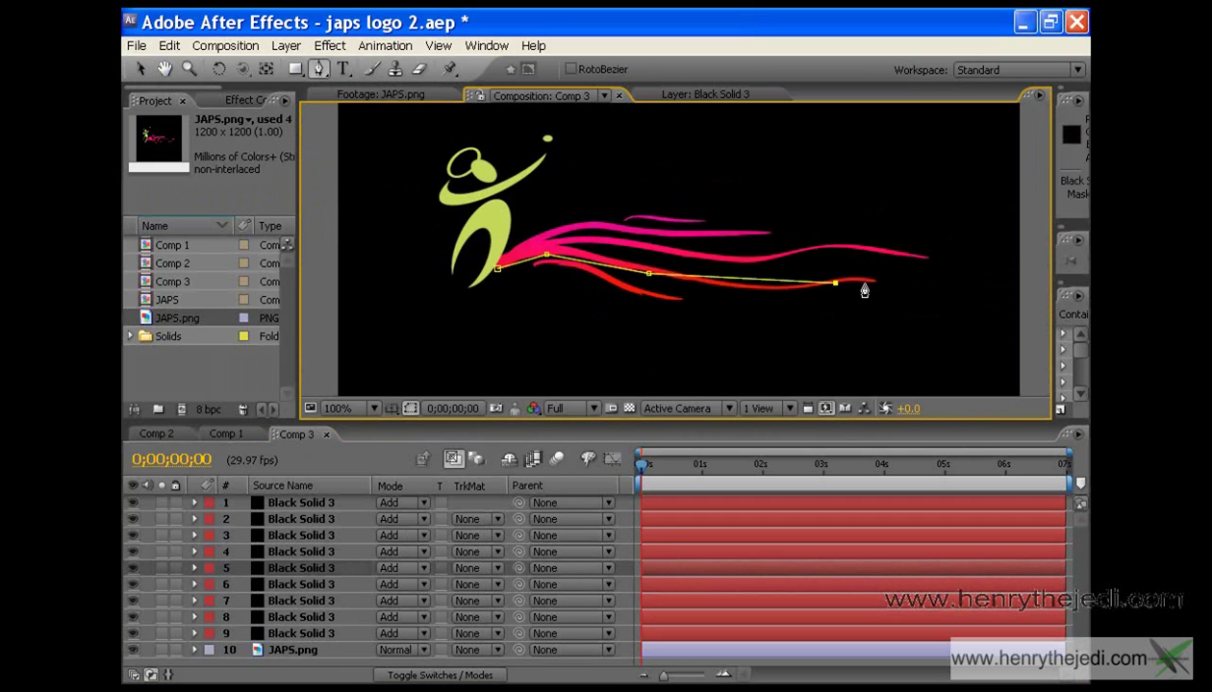
{"action": "left_click", "coordinate": [877, 284]}
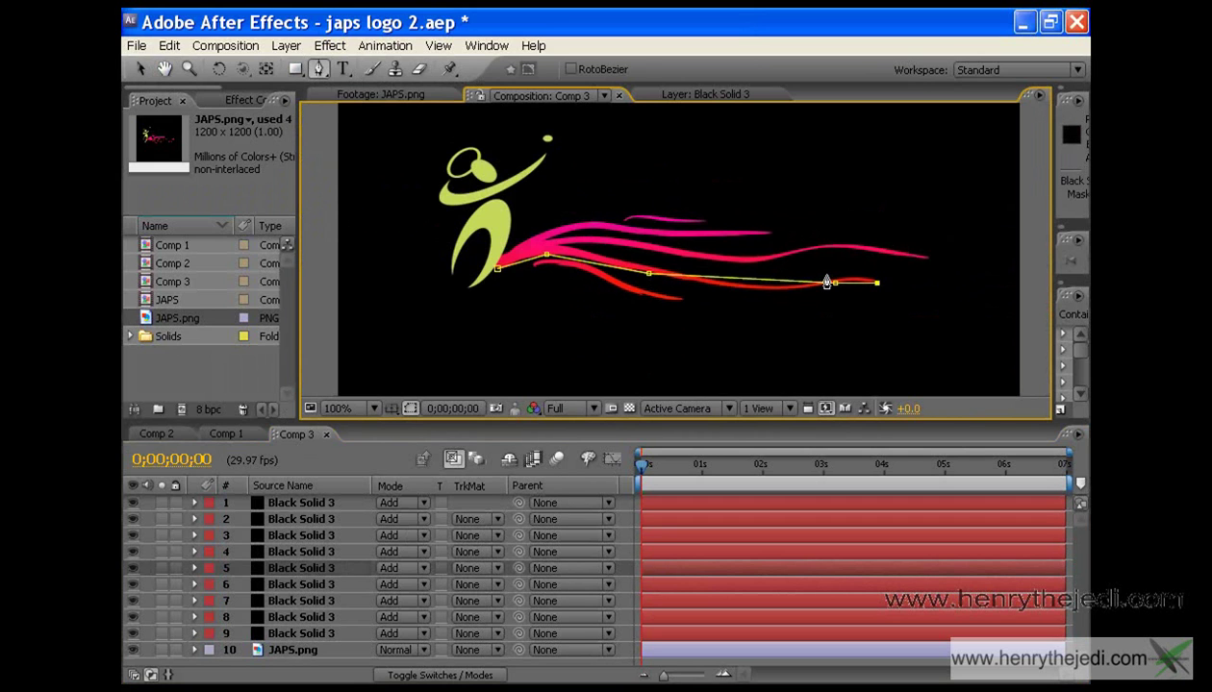
{"action": "left_click", "coordinate": [653, 268]}
{"action": "left_click", "coordinate": [558, 247]}
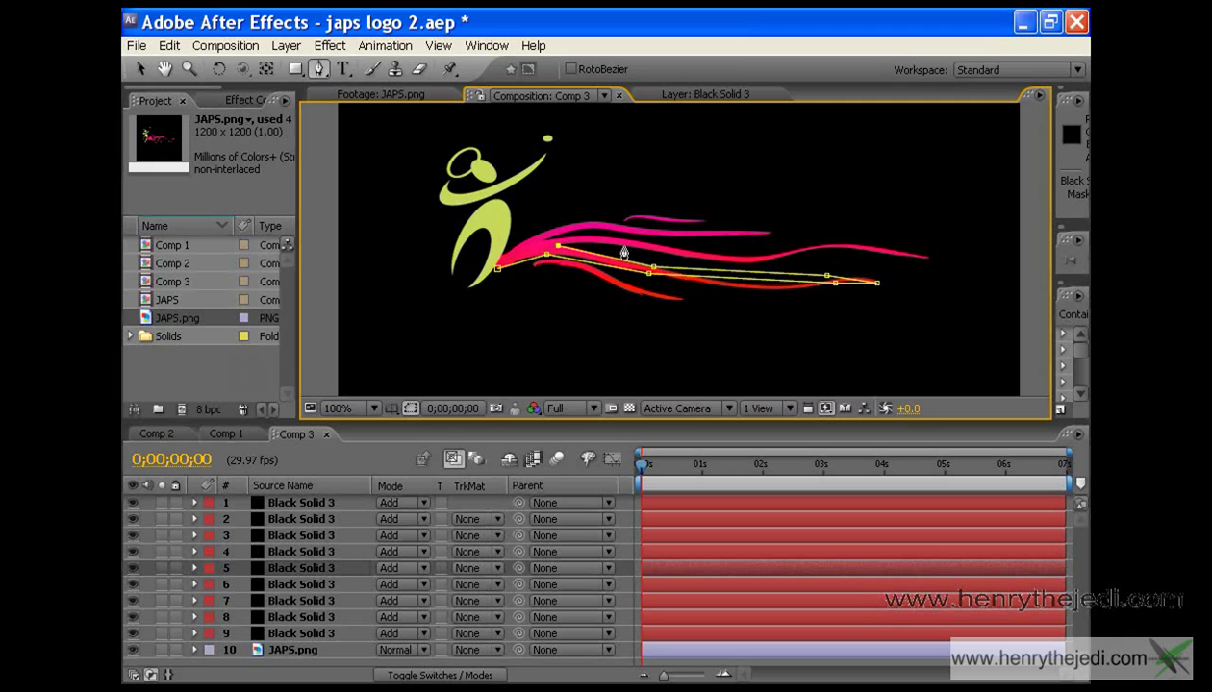
- Continue the layer 5 mask around the middle and upper pink strands and close it at the body
{"action": "left_click", "coordinate": [739, 266]}
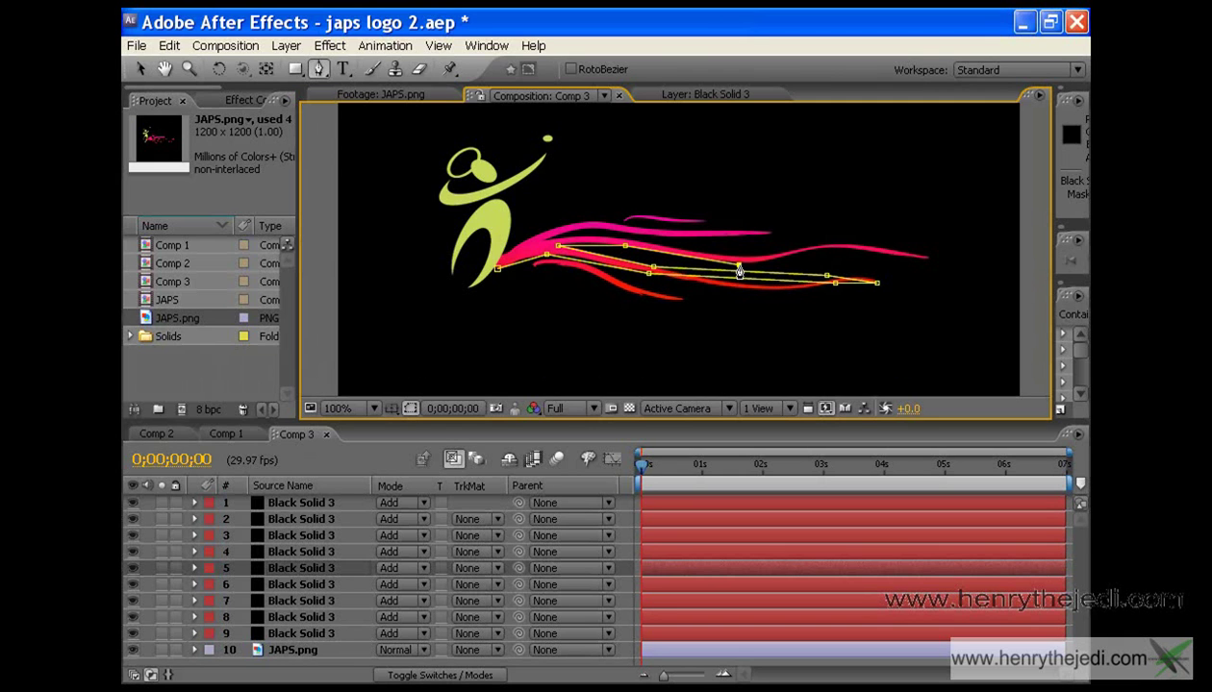
{"action": "left_click", "coordinate": [827, 249]}
{"action": "left_click", "coordinate": [927, 257]}
{"action": "left_click", "coordinate": [820, 241]}
{"action": "left_click", "coordinate": [731, 255]}
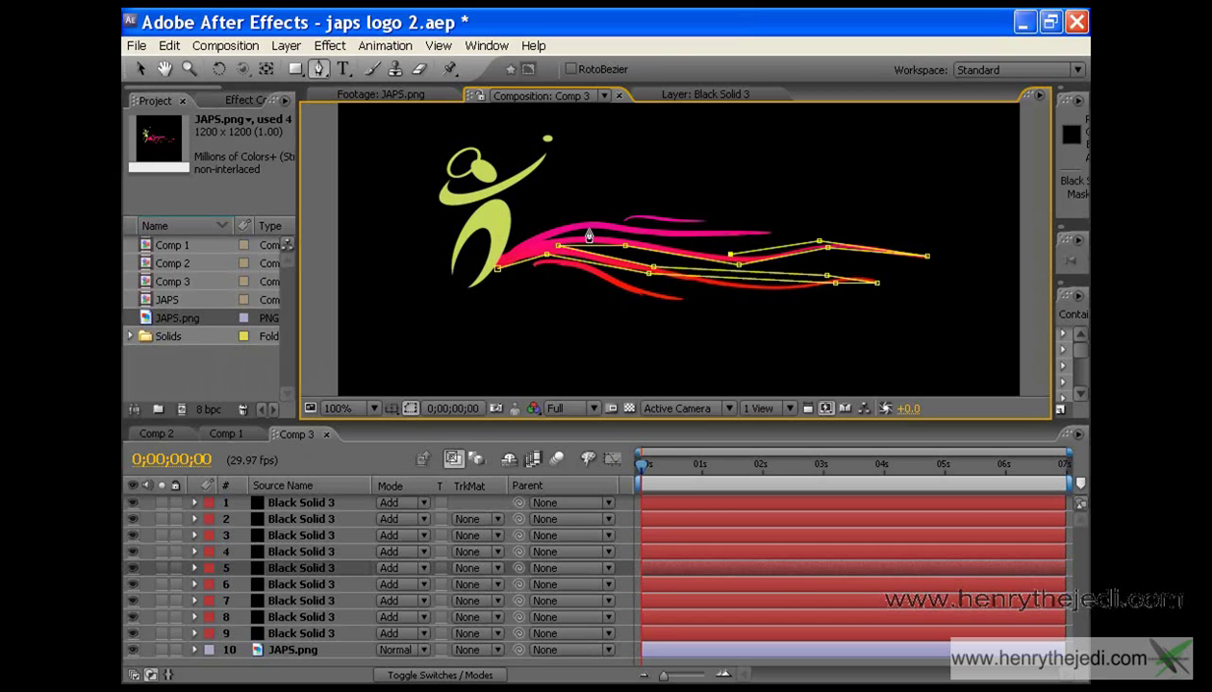
{"action": "left_click", "coordinate": [595, 236]}
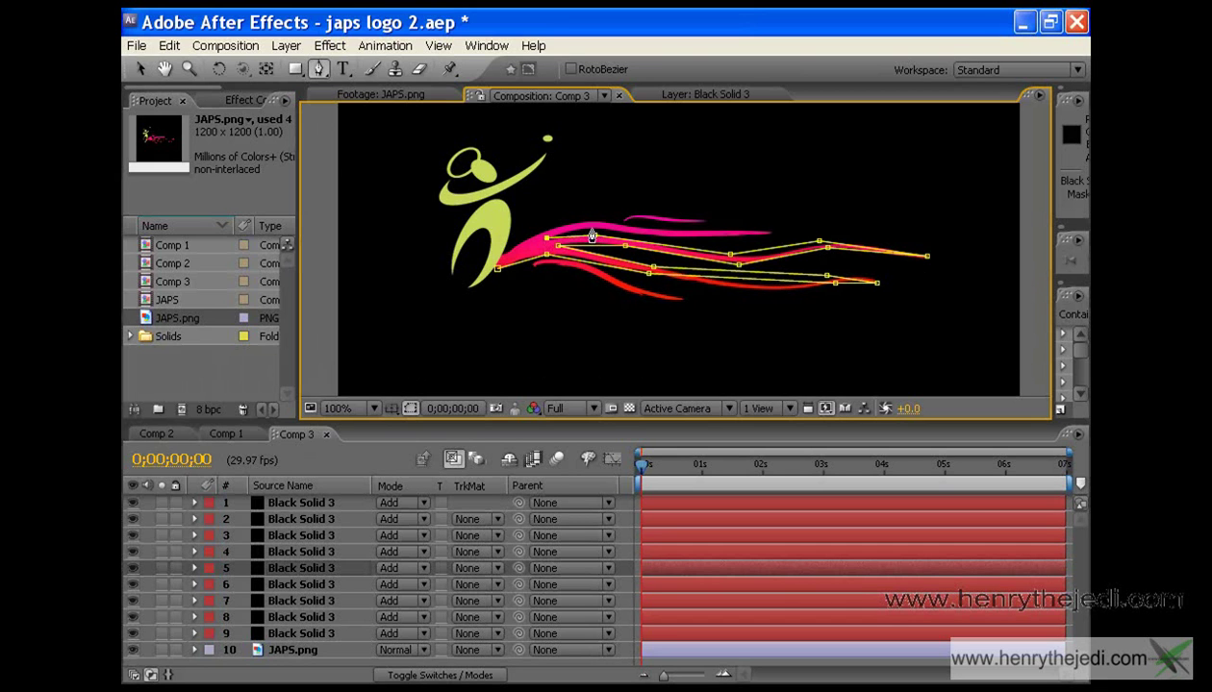
{"action": "left_click", "coordinate": [765, 241]}
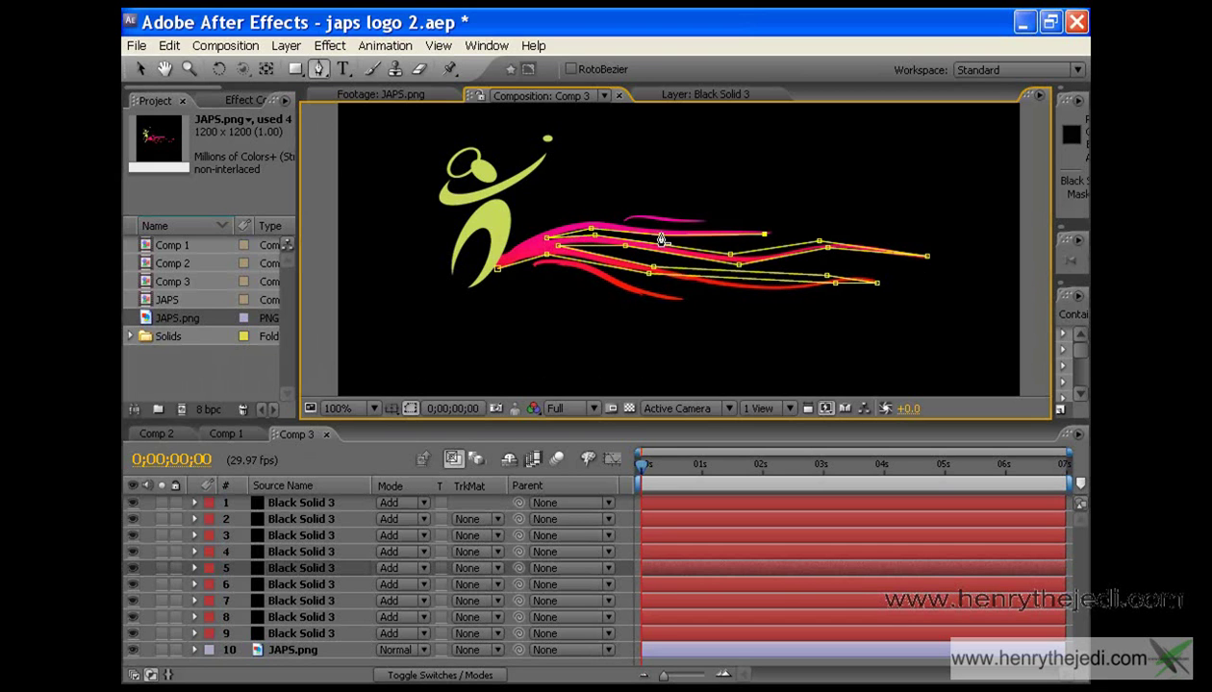
{"action": "left_click", "coordinate": [573, 226]}
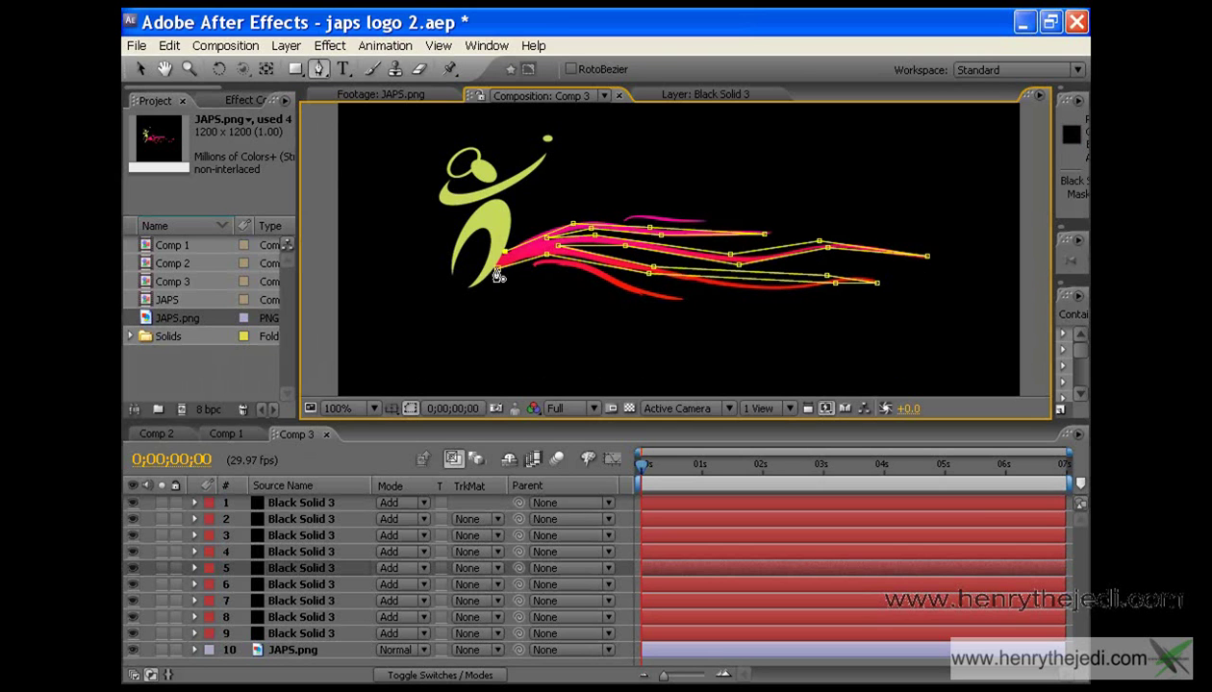
- Curve the layer 5 mask's points along the top and bottom edges of the upper pink strand
{"action": "left_click_drag", "start_coordinate": [317, 69], "coordinate": [360, 116]}
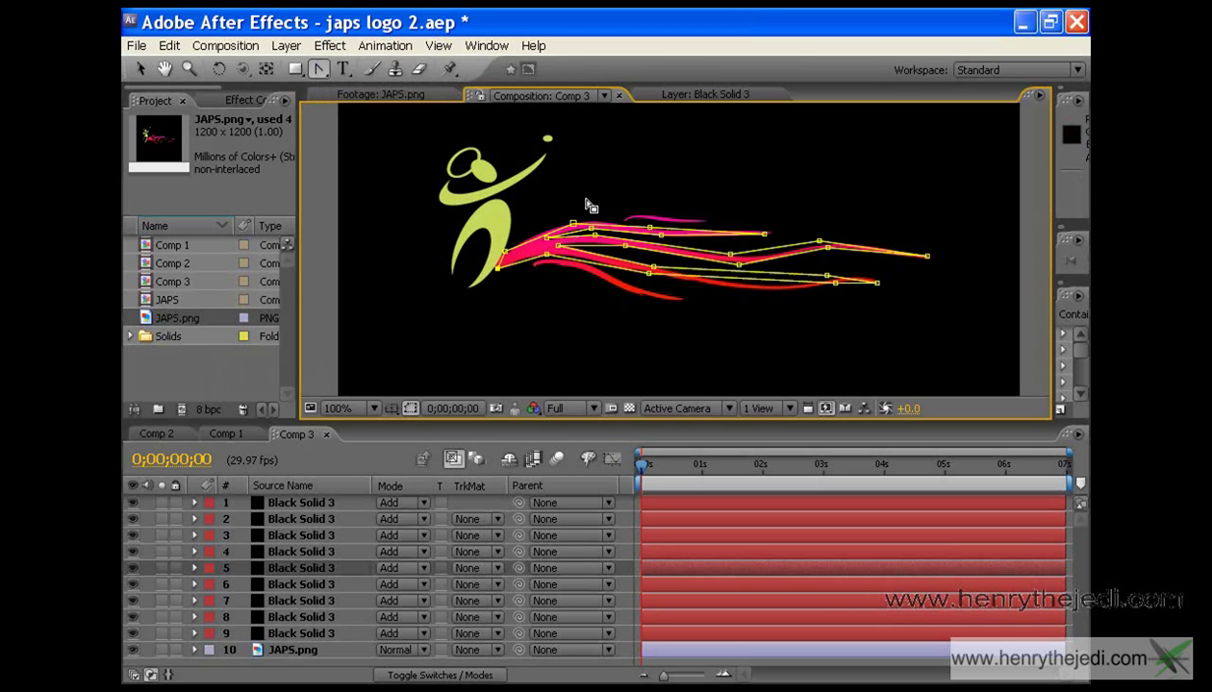
{"action": "key", "text": "period"}
{"action": "left_click", "coordinate": [588, 204]}
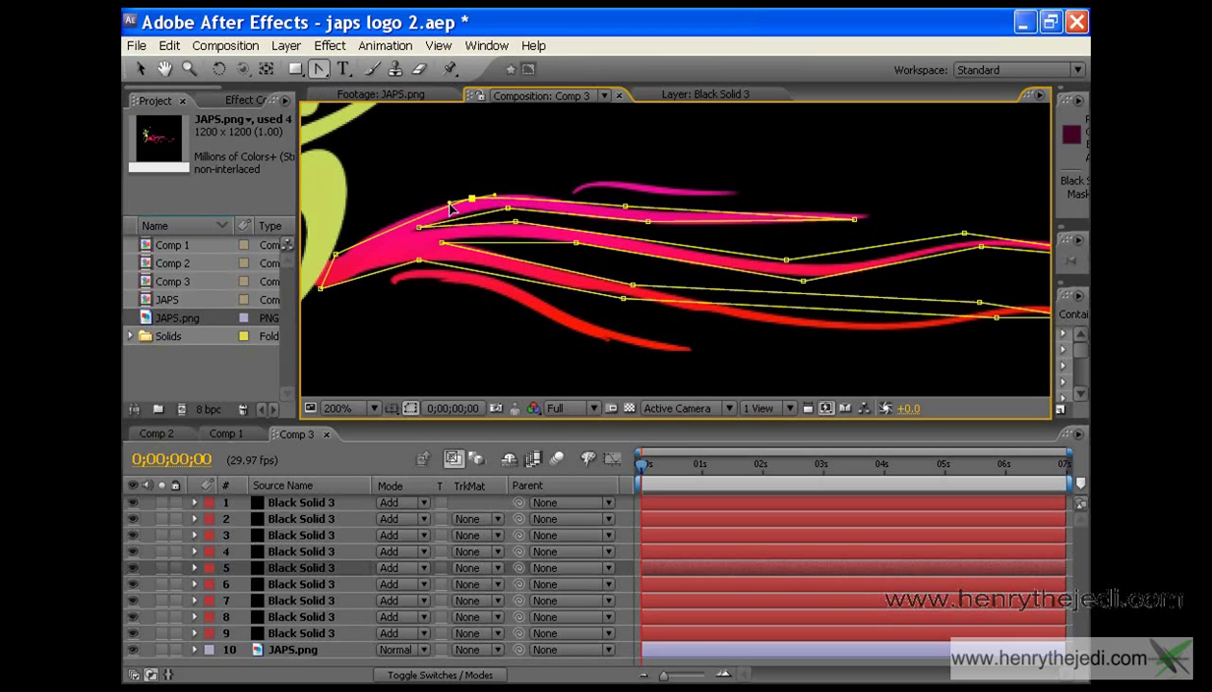
{"action": "left_click_drag", "start_coordinate": [445, 198], "coordinate": [443, 193]}
{"action": "left_click_drag", "start_coordinate": [625, 206], "coordinate": [552, 199]}
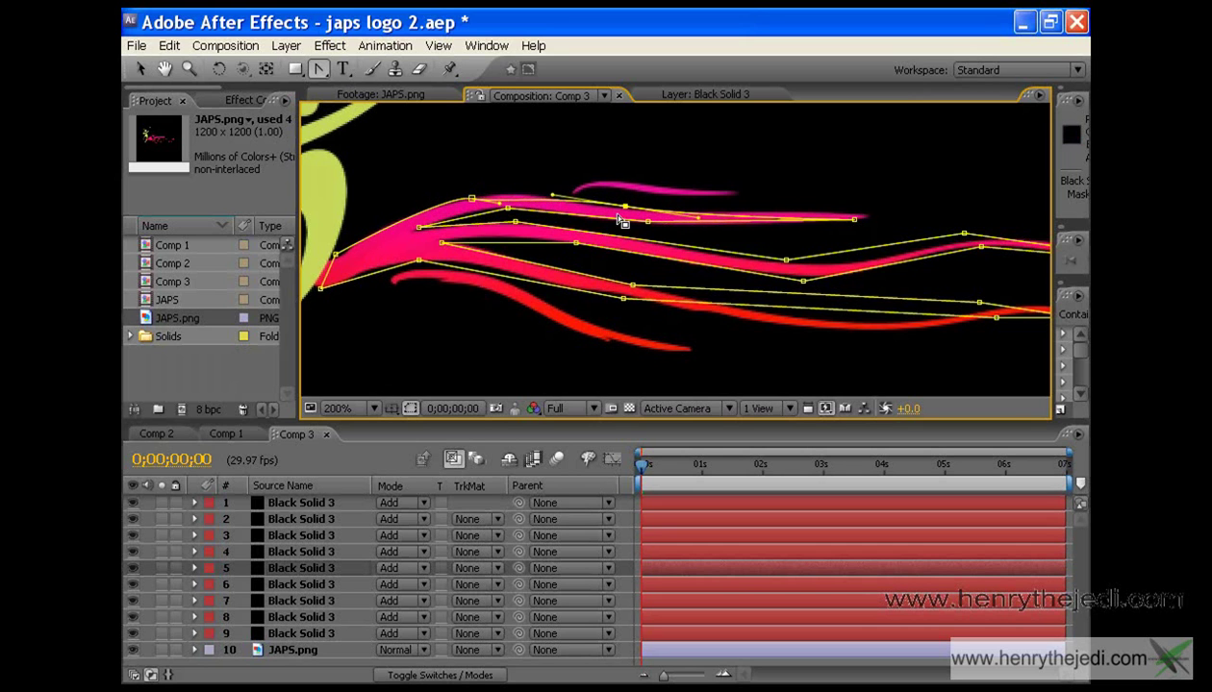
{"action": "left_click_drag", "start_coordinate": [644, 227], "coordinate": [708, 233]}
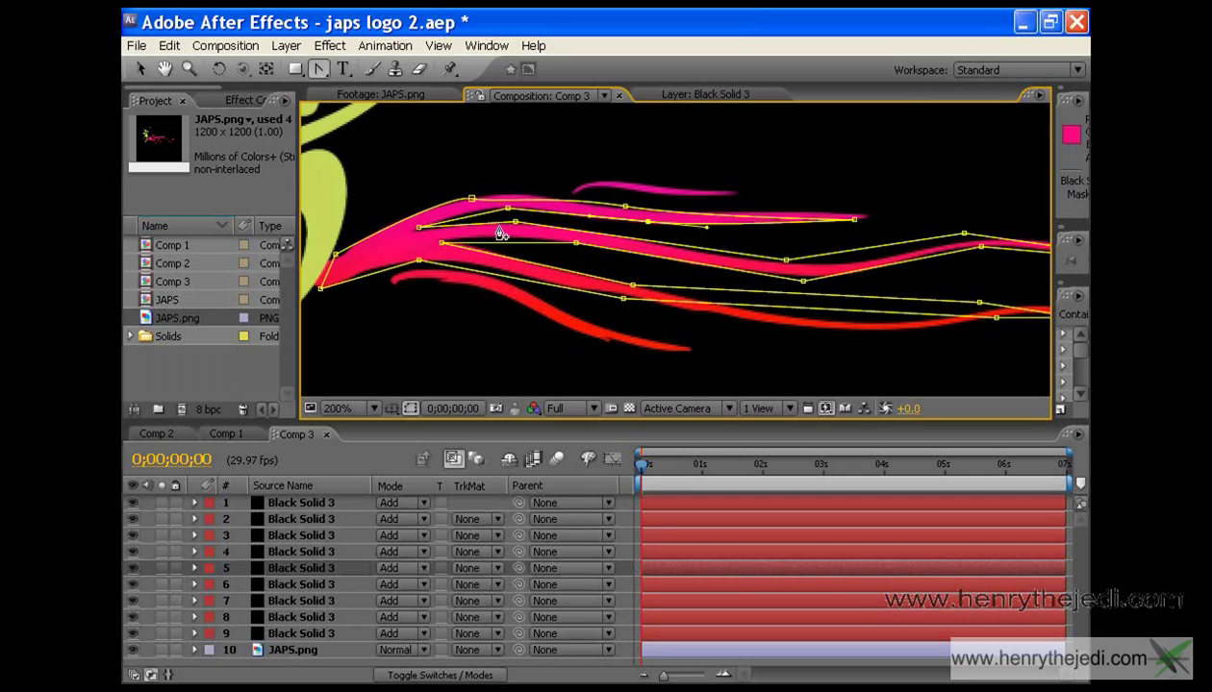
{"action": "left_click_drag", "start_coordinate": [507, 208], "coordinate": [576, 210]}
{"action": "mouse_move", "coordinate": [473, 199]}
{"action": "left_mouse_down"}
{"action": "mouse_move", "coordinate": [491, 195]}
{"action": "mouse_move", "coordinate": [468, 175]}
{"action": "mouse_move", "coordinate": [452, 196]}
{"action": "left_mouse_up"}
{"action": "left_click_drag", "start_coordinate": [445, 197], "coordinate": [468, 180]}
- Curve the layer 5 mask's points along the middle pink strand and the inner half of the long lower red strand
{"action": "left_click_drag", "start_coordinate": [514, 224], "coordinate": [471, 225]}
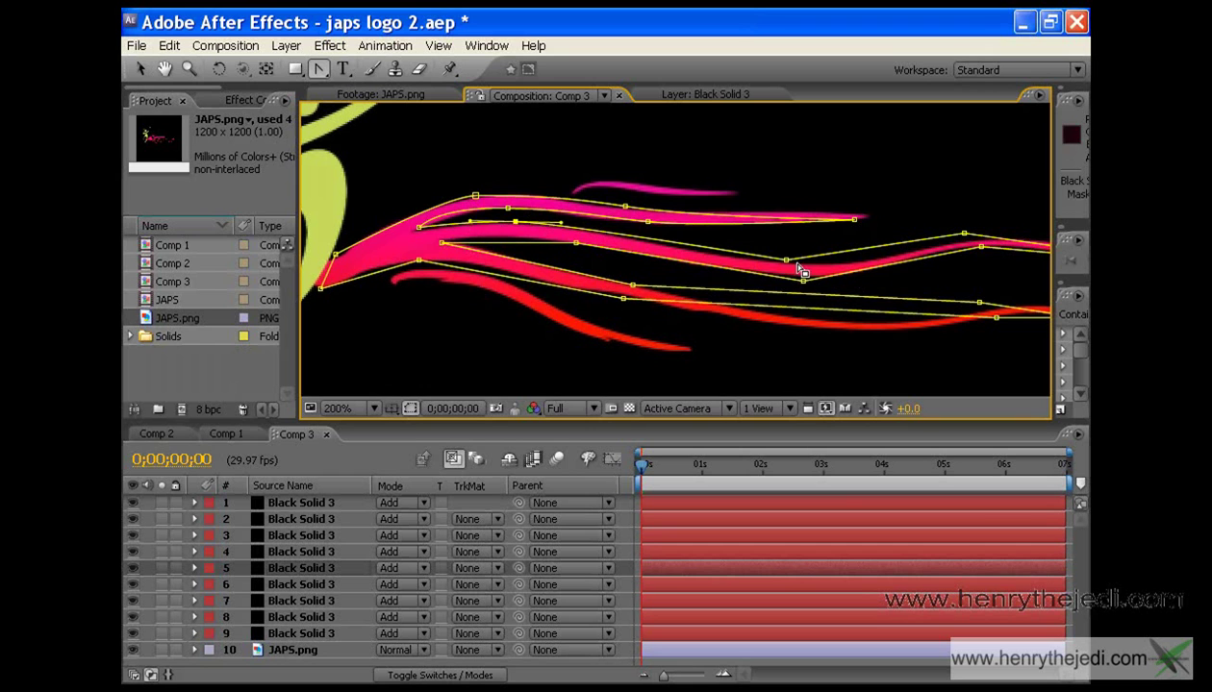
{"action": "left_click_drag", "start_coordinate": [787, 261], "coordinate": [697, 254]}
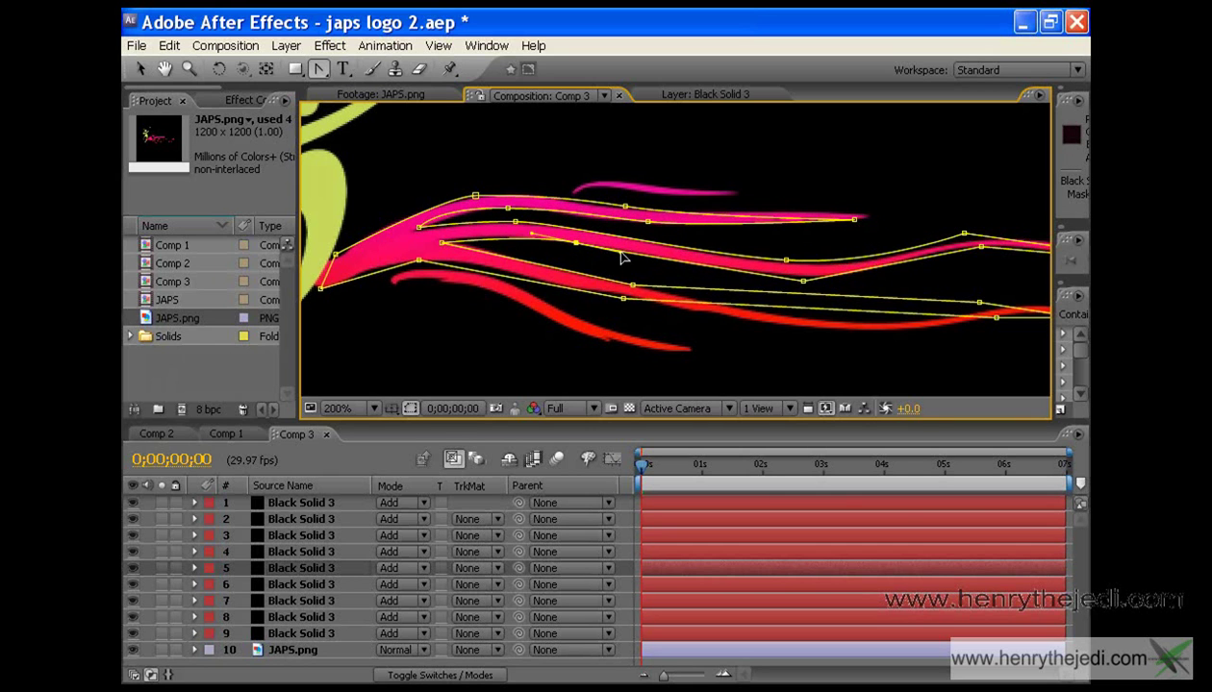
{"action": "left_click_drag", "start_coordinate": [803, 281], "coordinate": [872, 279]}
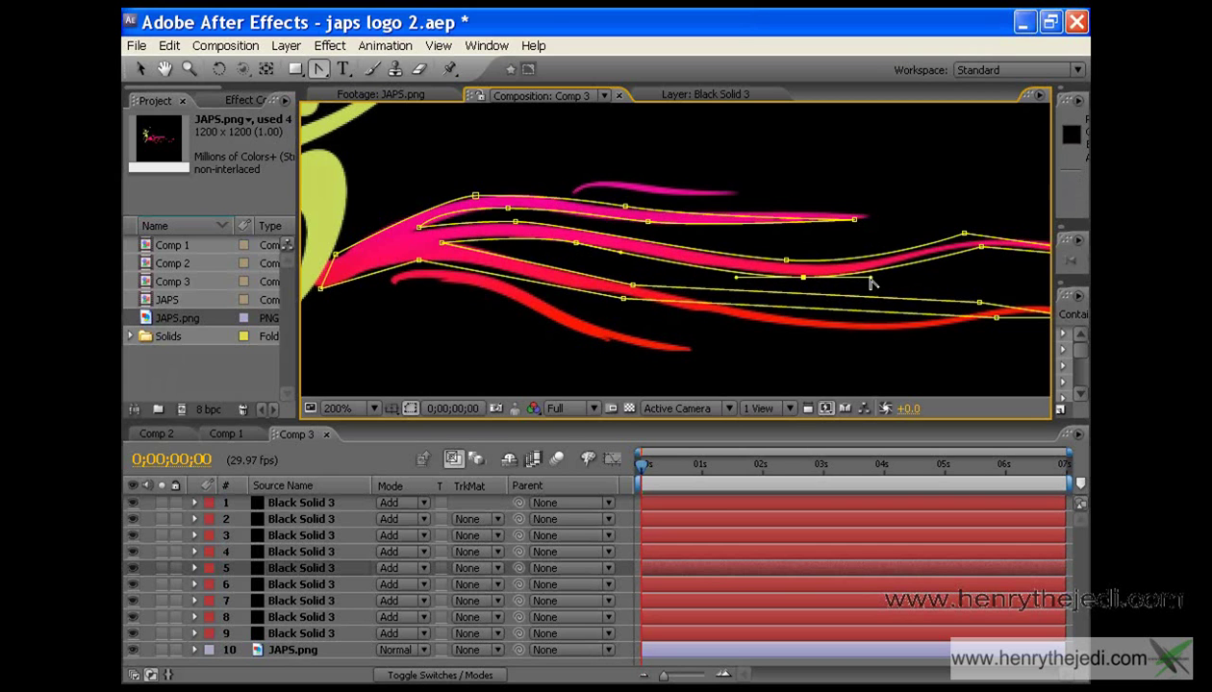
{"action": "left_click_drag", "start_coordinate": [419, 261], "coordinate": [477, 263]}
{"action": "left_click_drag", "start_coordinate": [623, 299], "coordinate": [830, 335]}
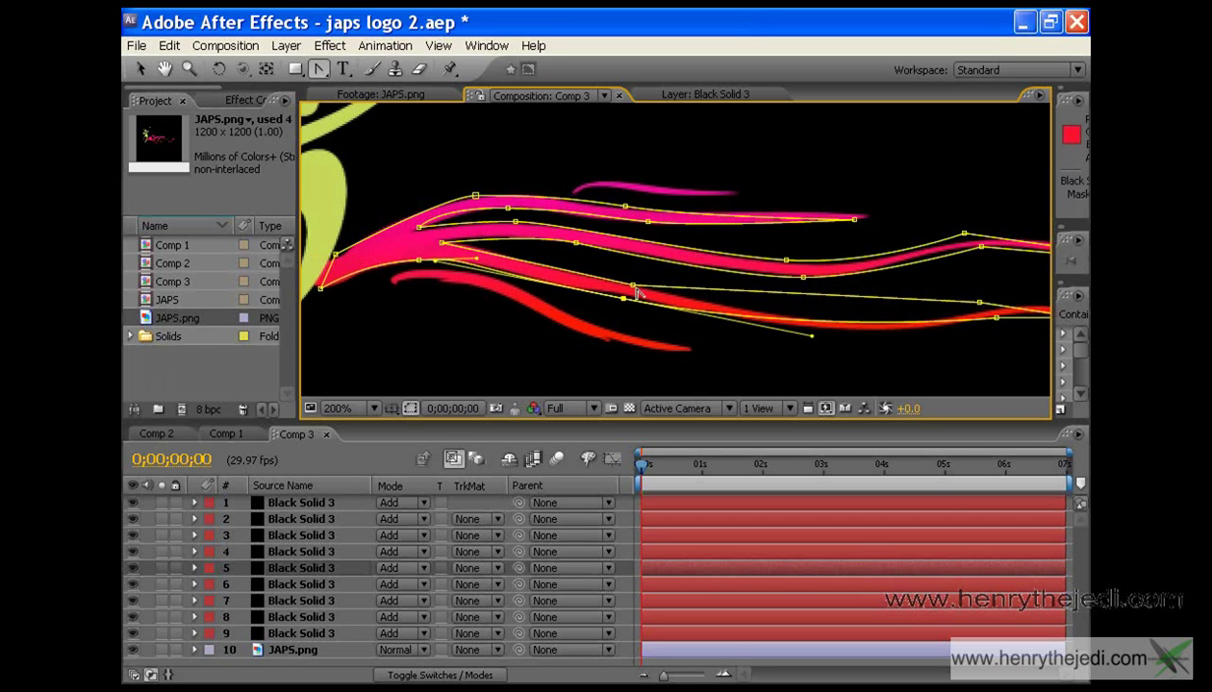
{"action": "left_click_drag", "start_coordinate": [633, 286], "coordinate": [675, 296]}
- Curve the layer 5 mask's points near the outer ends of the long lower red strand and the middle pink strand
{"action": "left_click", "coordinate": [165, 69]}
{"action": "left_click_drag", "start_coordinate": [781, 240], "coordinate": [584, 216]}
{"action": "left_click", "coordinate": [319, 68]}
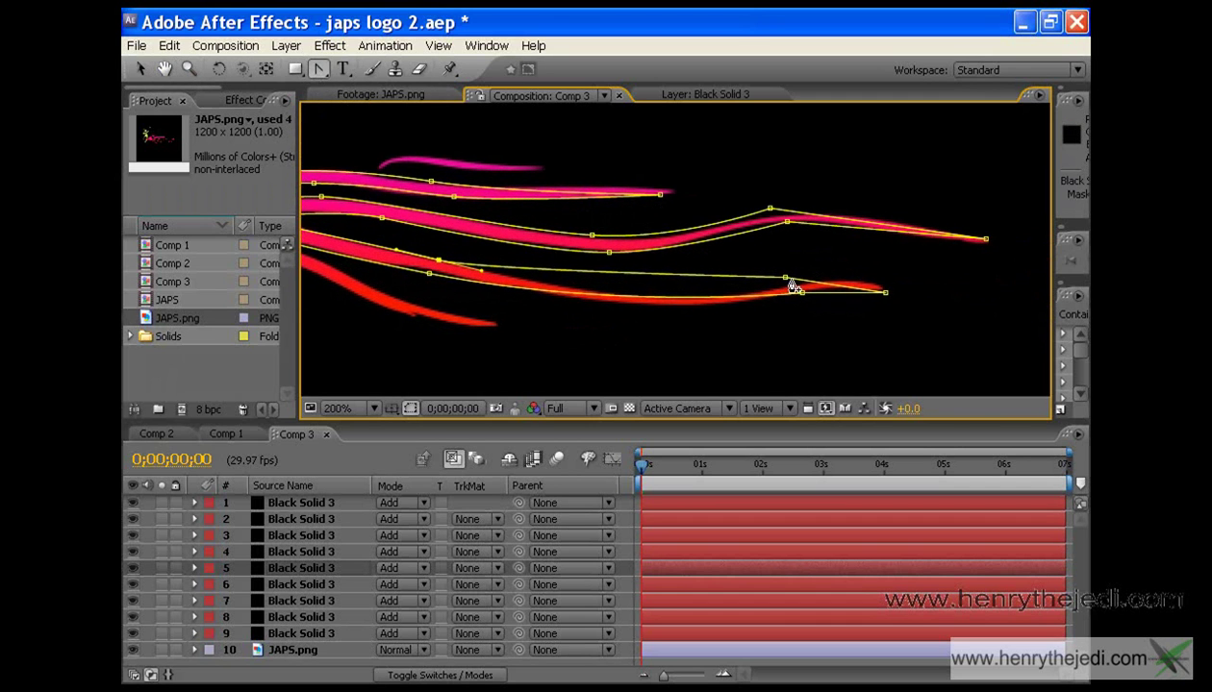
{"action": "left_click_drag", "start_coordinate": [785, 279], "coordinate": [611, 290]}
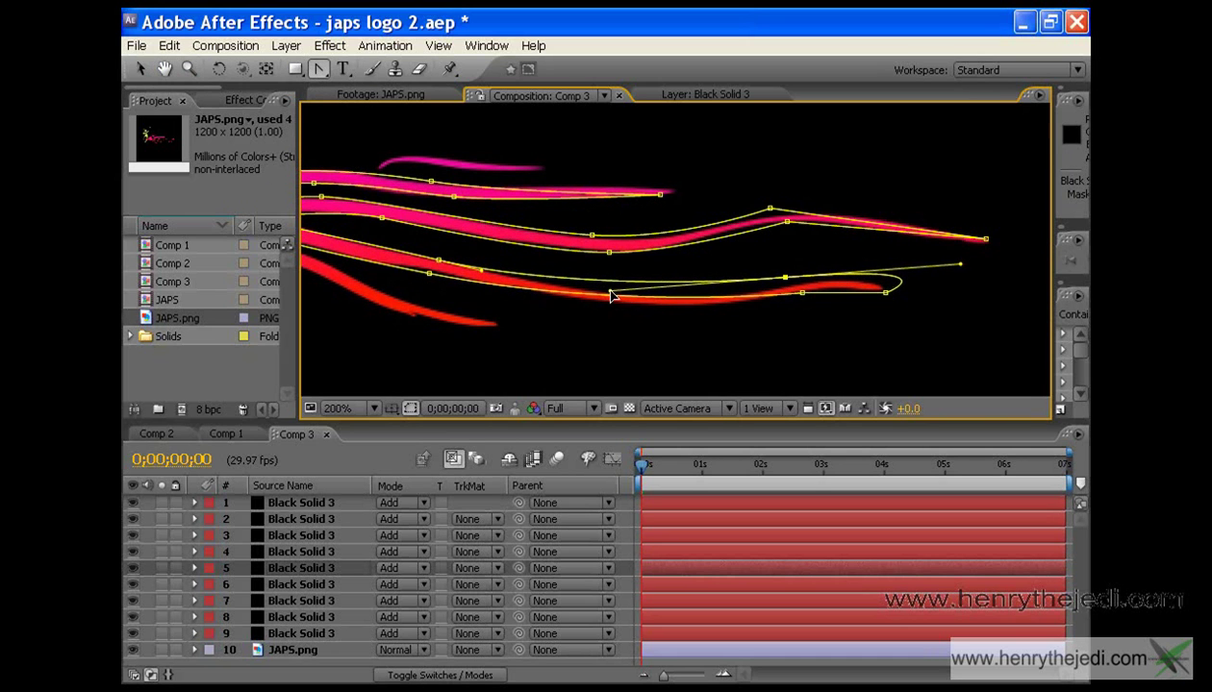
{"action": "left_click_drag", "start_coordinate": [769, 208], "coordinate": [744, 225]}
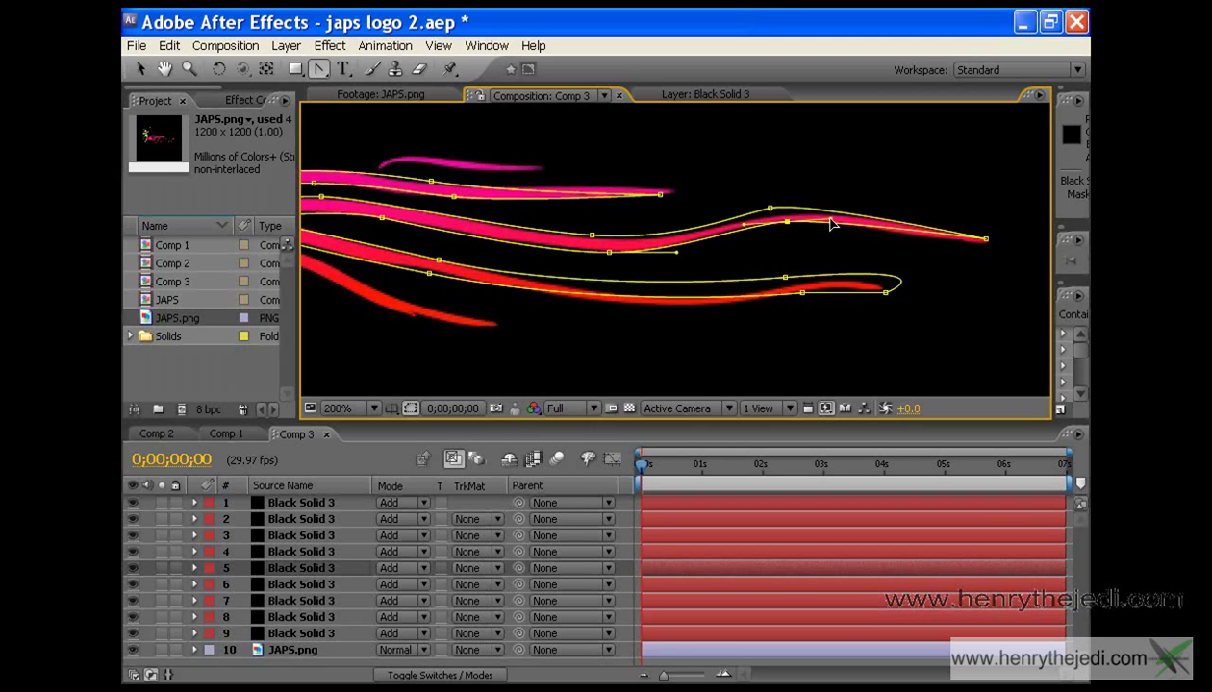
- Reposition the layer 5 mask's points to fit the outer half of the long lower red strand, and save the project
{"action": "left_click", "coordinate": [140, 69]}
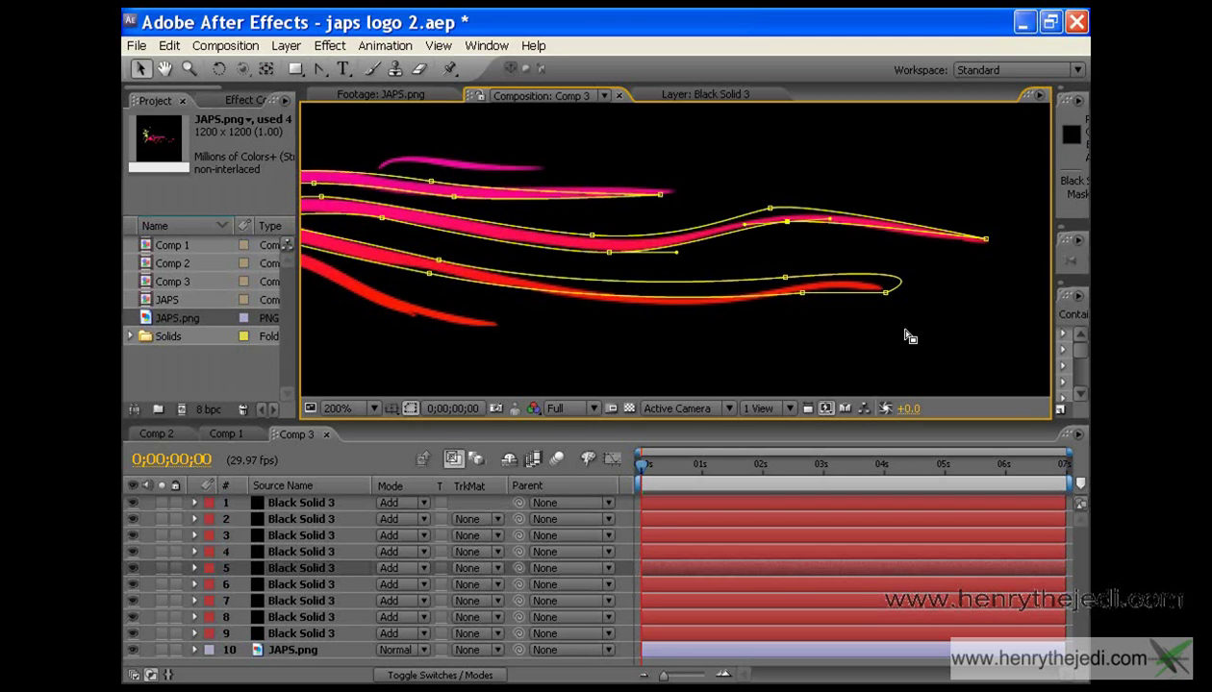
{"action": "left_click_drag", "start_coordinate": [785, 281], "coordinate": [751, 307]}
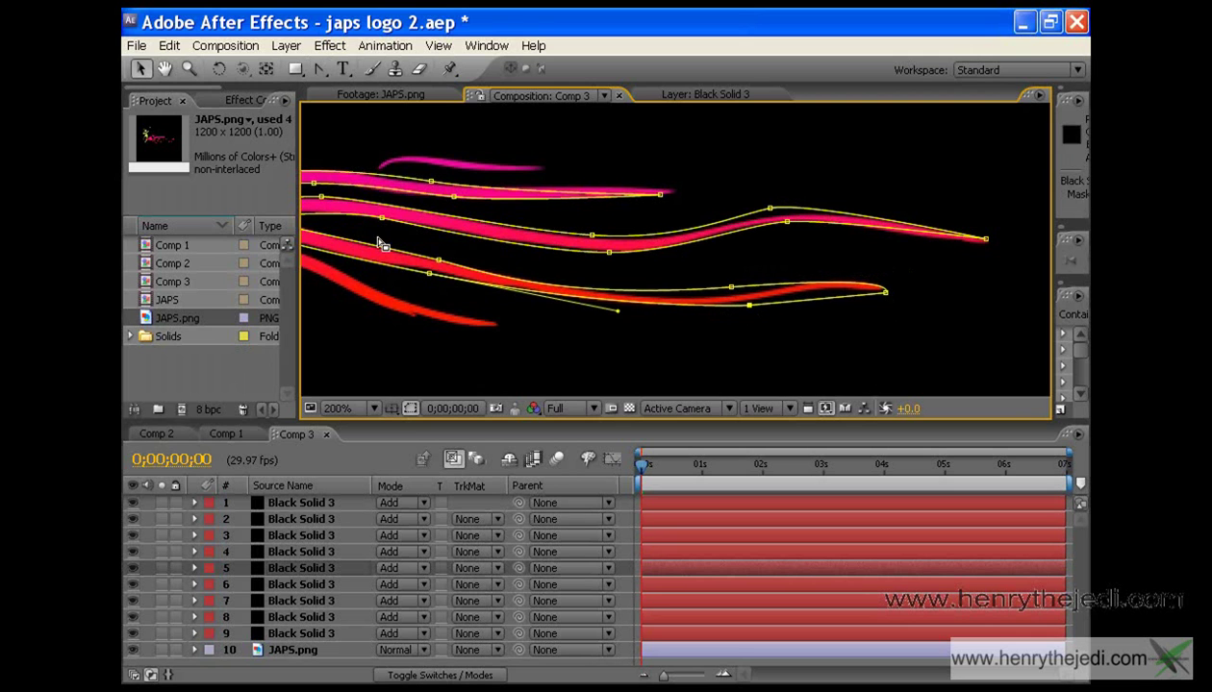
{"action": "left_click", "coordinate": [165, 69]}
{"action": "left_click_drag", "start_coordinate": [378, 206], "coordinate": [612, 220]}
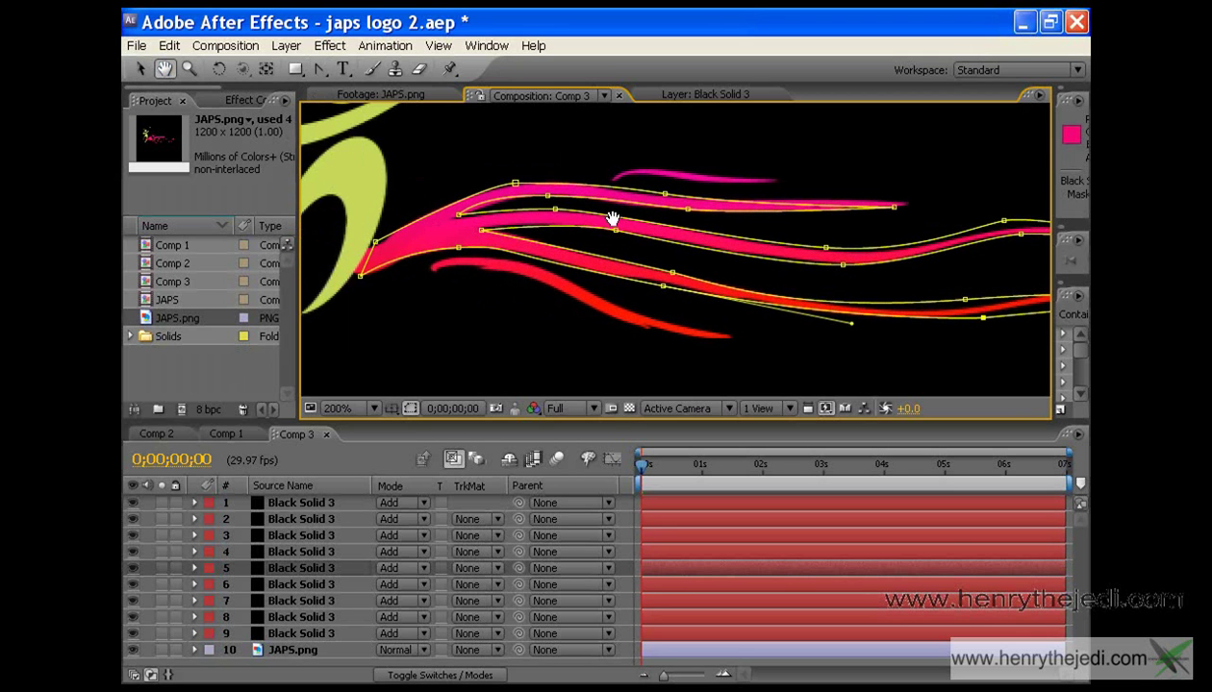
{"action": "key", "text": "ctrl+s"}
- Trace the short topmost pink strand with a closed, straight-sided Pen mask on layer 4
{"action": "left_click_drag", "start_coordinate": [584, 211], "coordinate": [555, 314]}
{"action": "left_click", "coordinate": [140, 69]}
{"action": "left_click", "coordinate": [284, 558]}
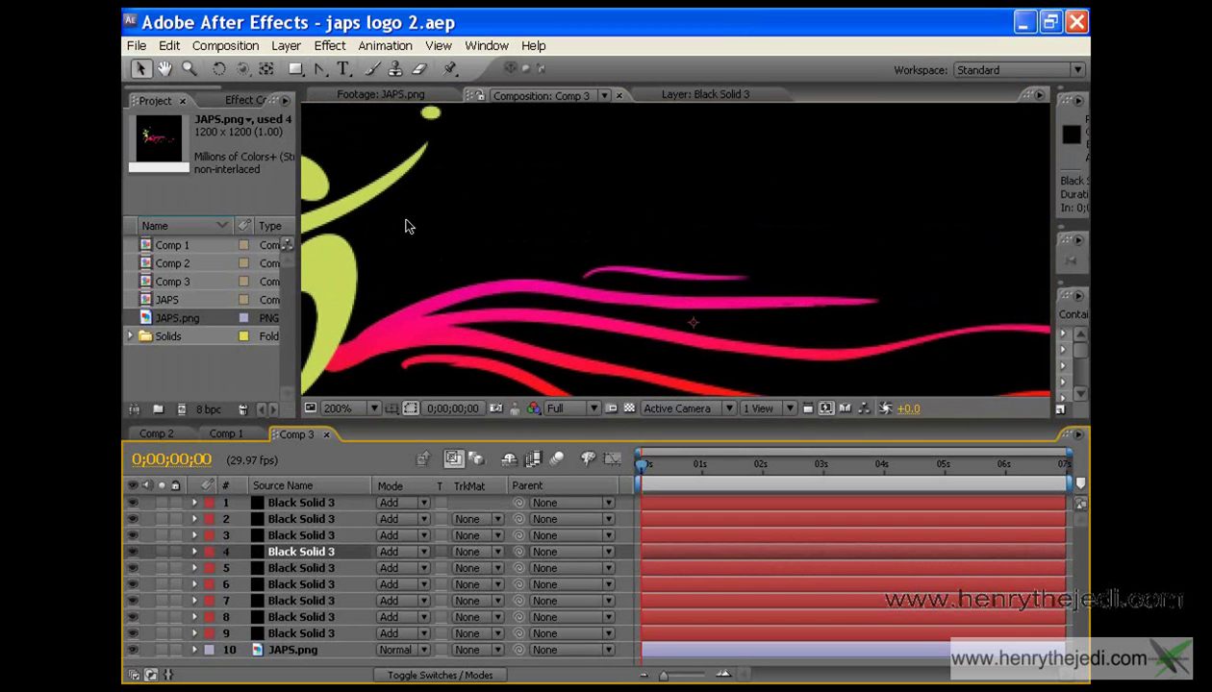
{"action": "left_click", "coordinate": [318, 70]}
{"action": "left_click", "coordinate": [582, 286]}
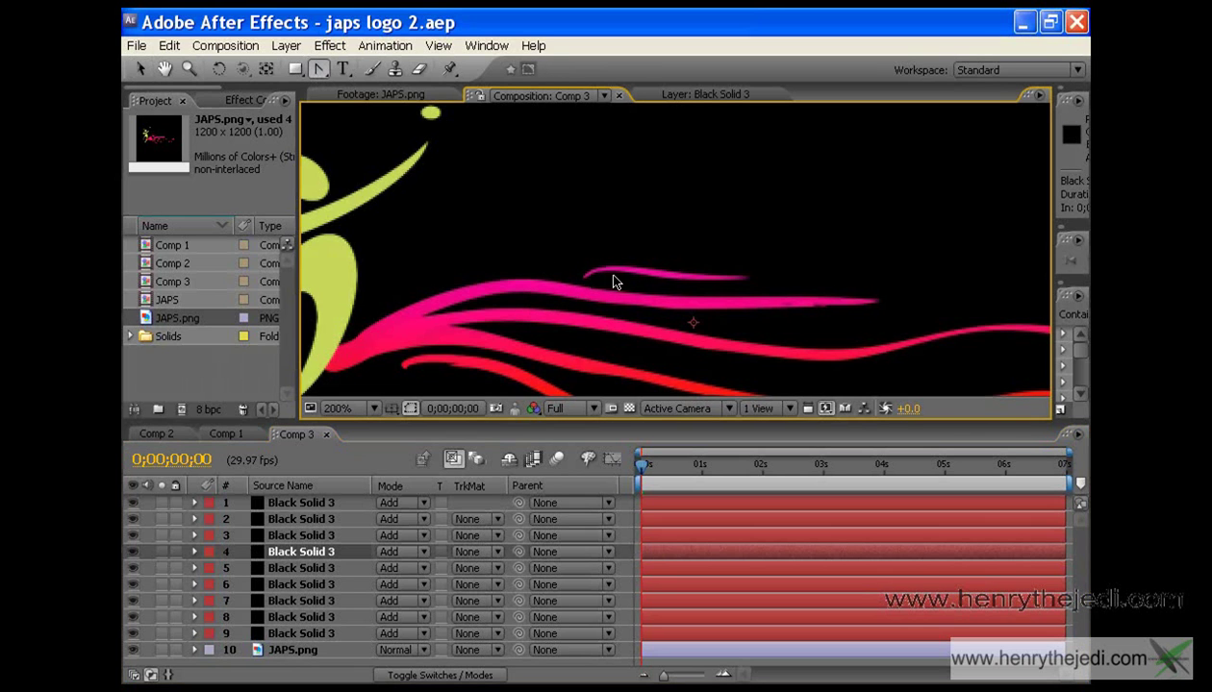
{"action": "left_click_drag", "start_coordinate": [317, 75], "coordinate": [342, 72]}
{"action": "left_click", "coordinate": [587, 277]}
{"action": "left_click", "coordinate": [637, 276]}
{"action": "left_click", "coordinate": [748, 277]}
{"action": "left_click_drag", "start_coordinate": [652, 276], "coordinate": [648, 271]}
{"action": "left_click", "coordinate": [587, 278]}
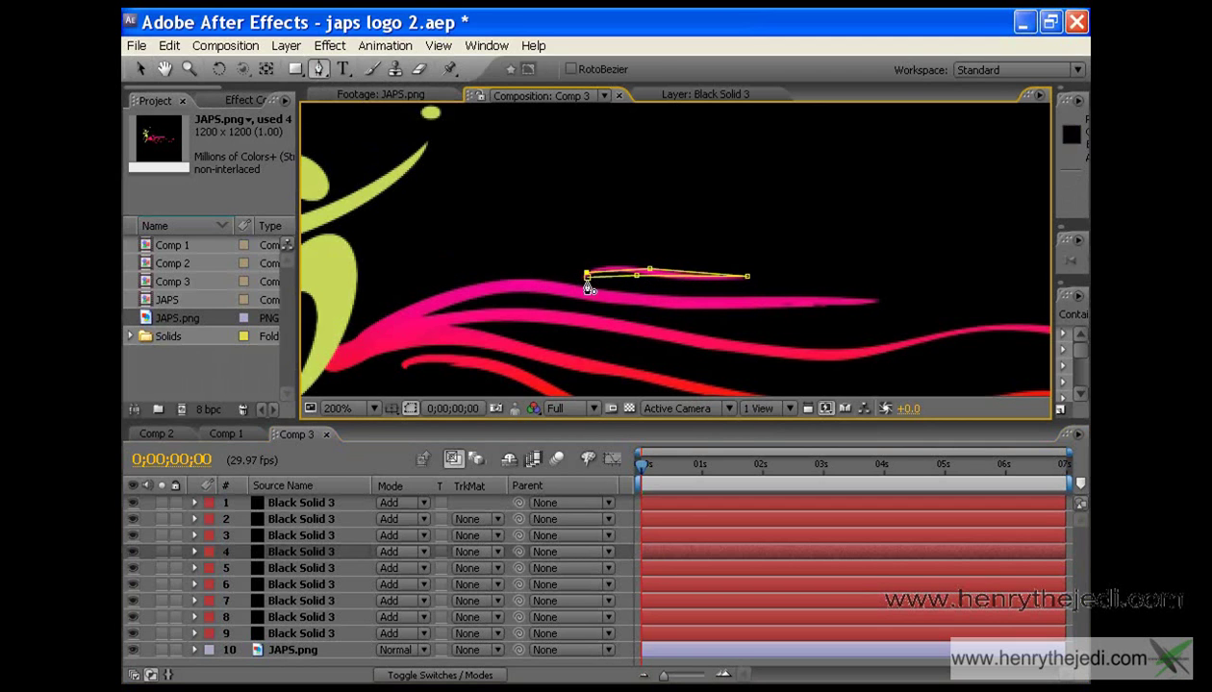
- Curve the layer 4 mask's upper middle point to follow the short topmost pink strand
{"action": "left_click_drag", "start_coordinate": [315, 71], "coordinate": [361, 132]}
{"action": "left_click", "coordinate": [647, 271]}
{"action": "mouse_move", "coordinate": [648, 271]}
{"action": "left_mouse_down"}
{"action": "mouse_move", "coordinate": [629, 286]}
{"action": "mouse_move", "coordinate": [654, 281]}
{"action": "left_mouse_up"}
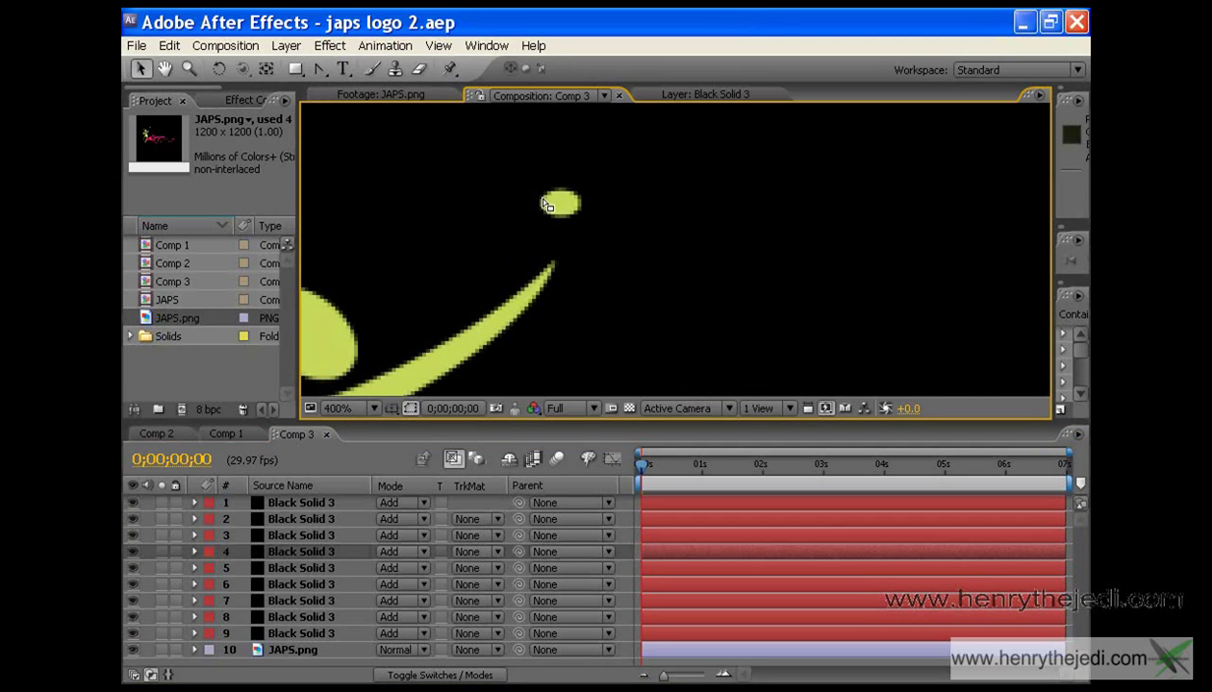
- Draw an elliptical mask on layer 3 around the small green dot above the figure's raised hand
{"action": "left_click", "coordinate": [296, 541]}
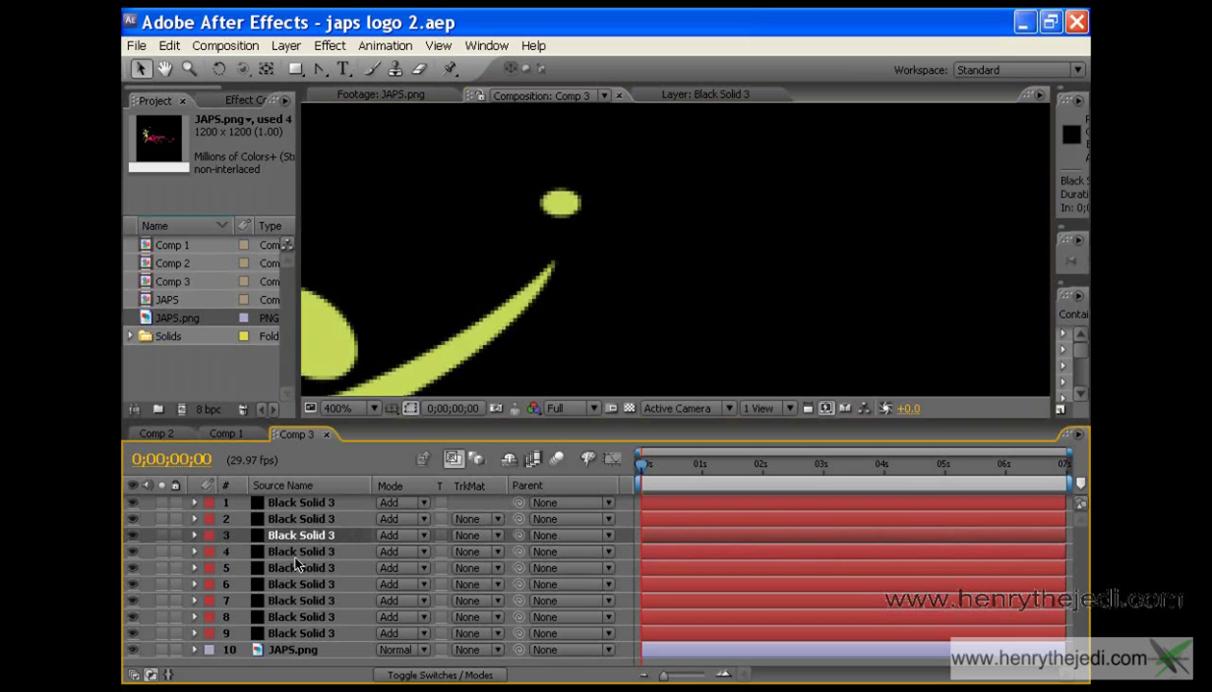
{"action": "left_click", "coordinate": [295, 555]}
{"action": "left_click", "coordinate": [165, 71]}
{"action": "left_click_drag", "start_coordinate": [603, 314], "coordinate": [579, 307]}
{"action": "scroll", "coordinate": [532, 208], "scroll_direction": "down", "scroll_amount": 1}
{"action": "scroll", "coordinate": [533, 208], "scroll_direction": "up", "scroll_amount": 1}
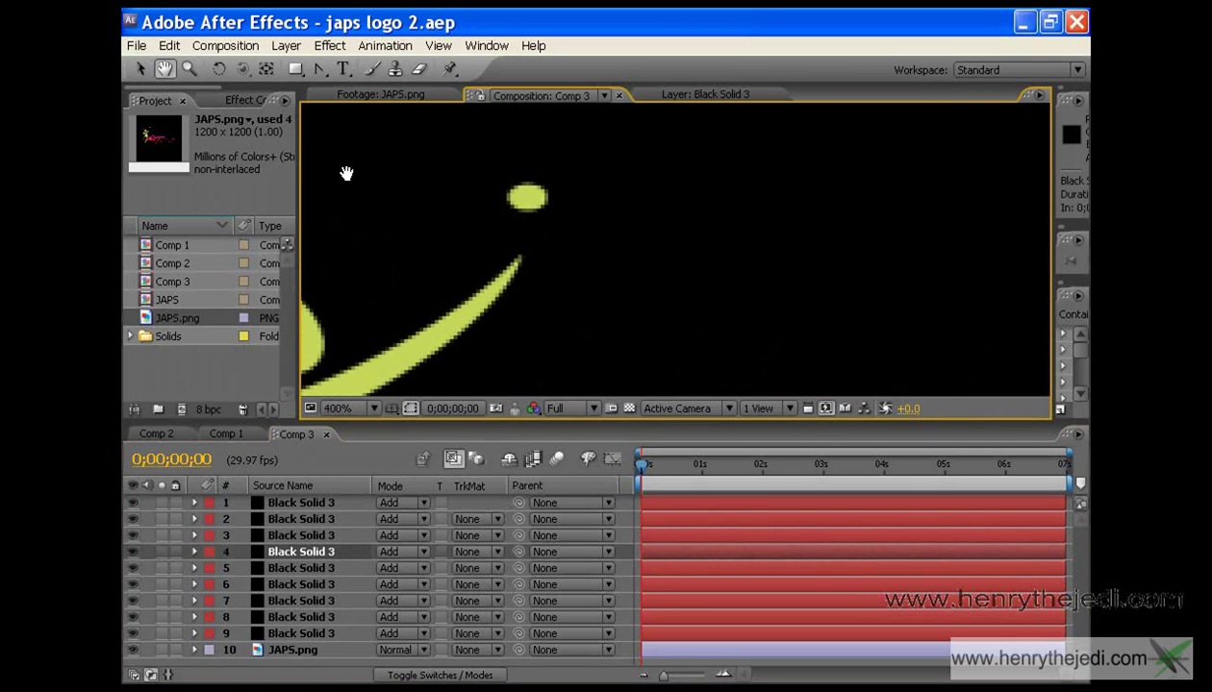
{"action": "left_click", "coordinate": [141, 71]}
{"action": "left_click", "coordinate": [296, 540]}
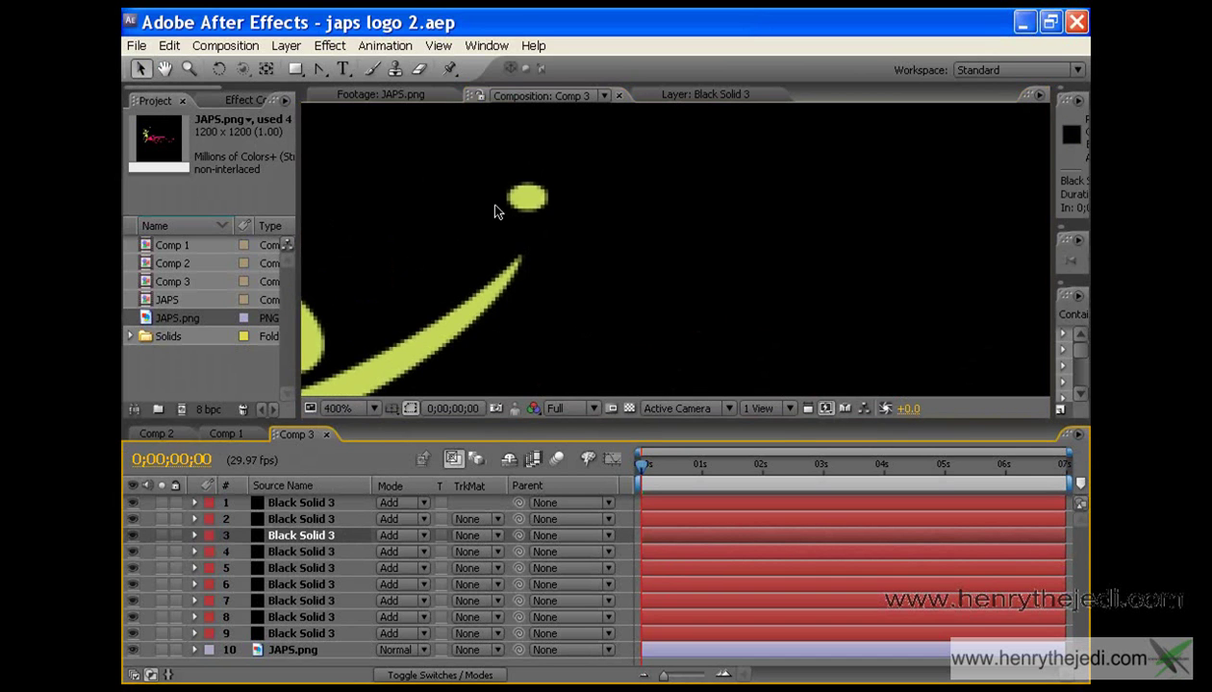
{"action": "left_click", "coordinate": [296, 69]}
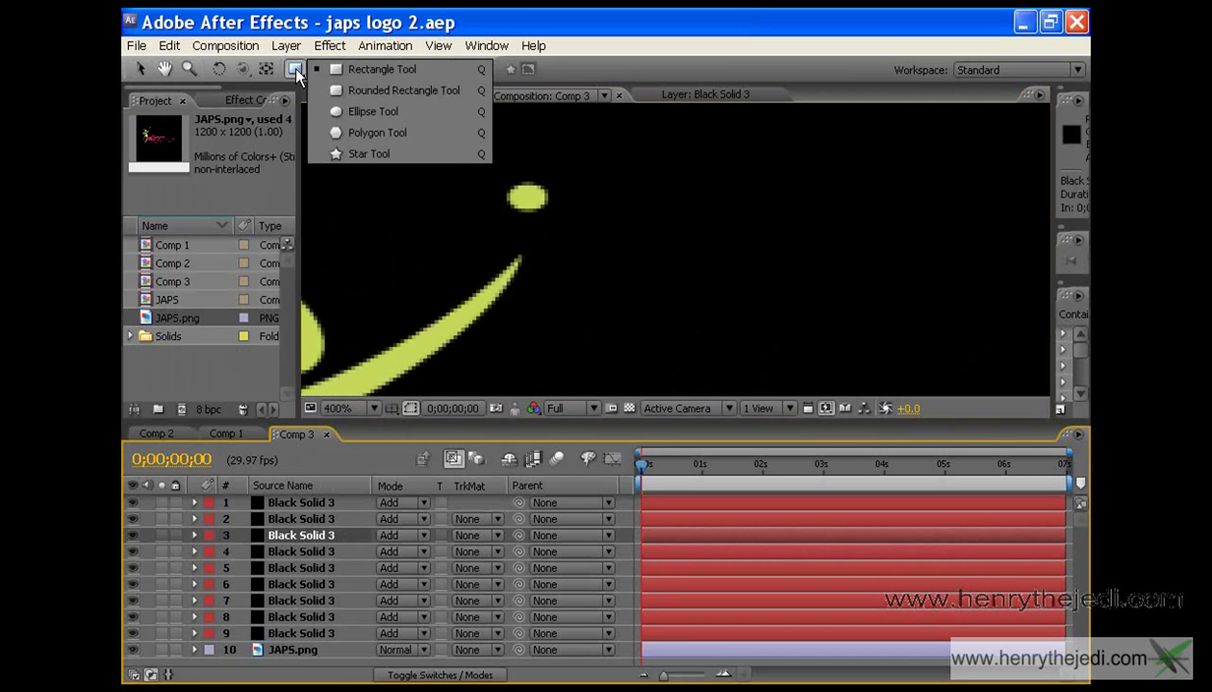
{"action": "left_click", "coordinate": [347, 110]}
{"action": "left_click_drag", "start_coordinate": [501, 182], "coordinate": [548, 211]}
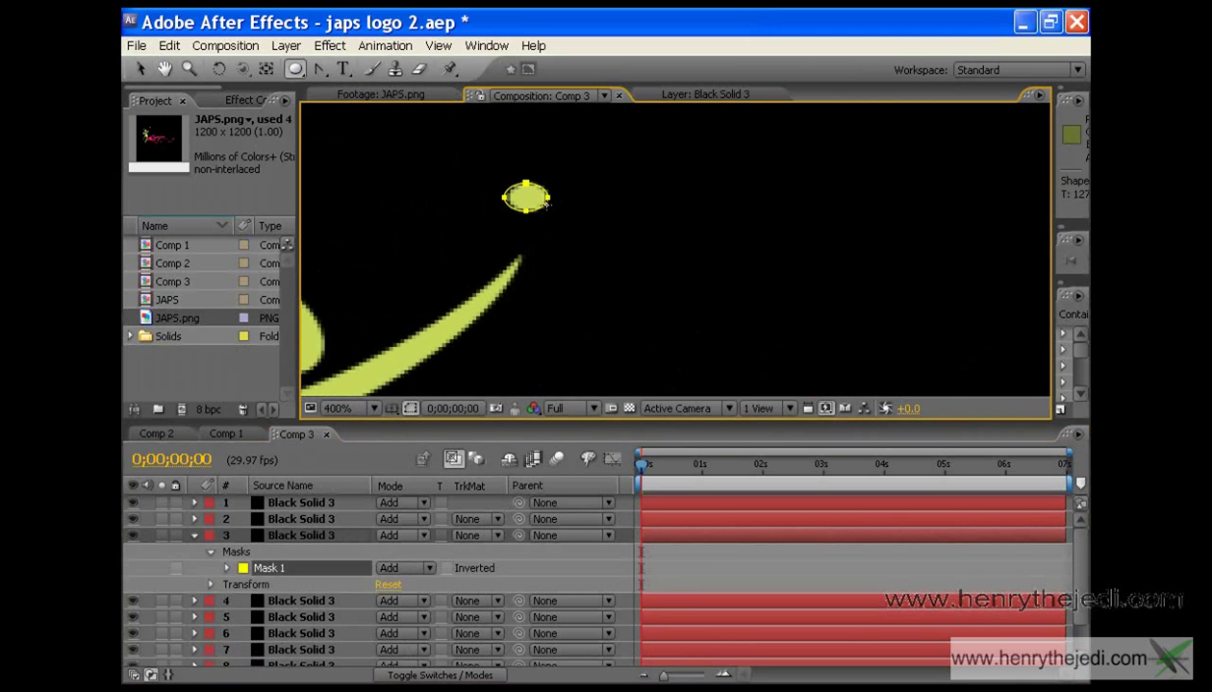
{"action": "left_click", "coordinate": [143, 69]}
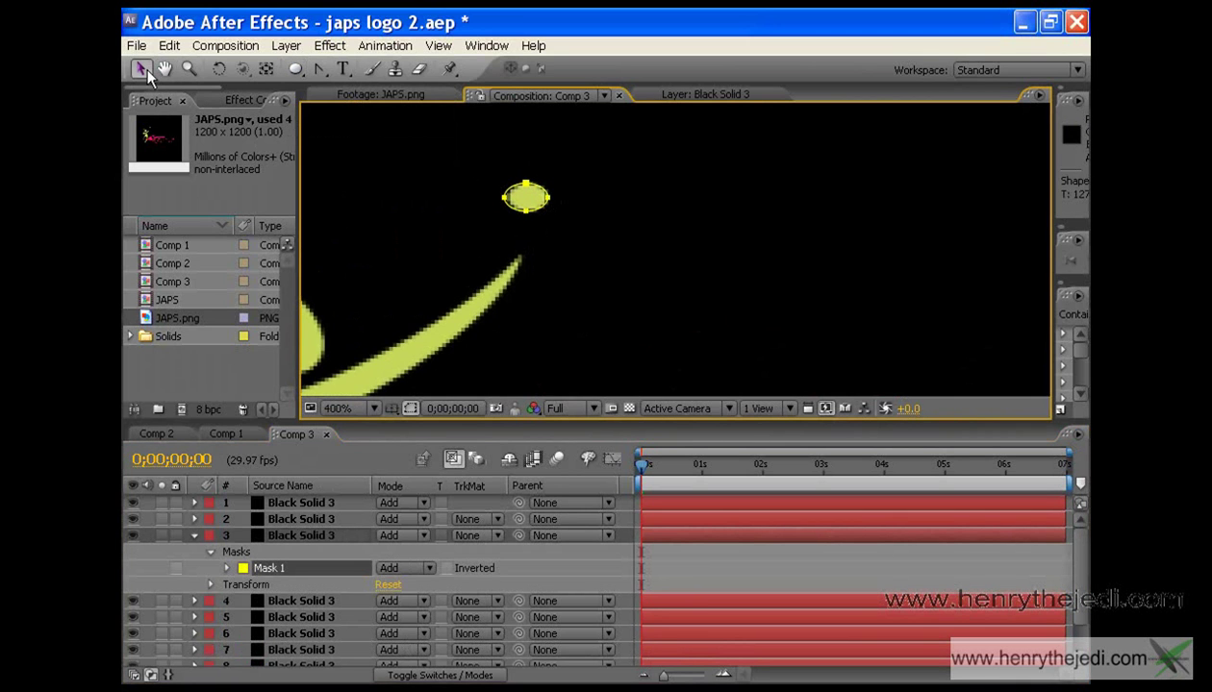
{"action": "left_click", "coordinate": [528, 198]}
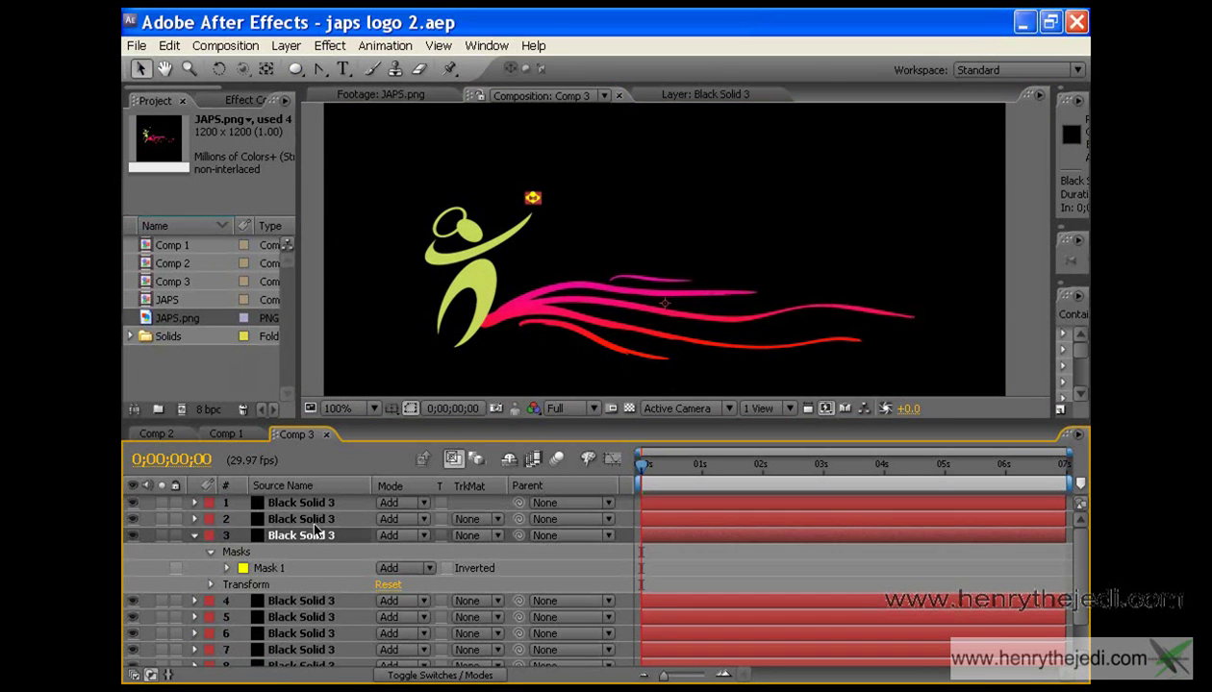
- Delete the two unused black solids at the top of the layer stack and collapse the remaining top layer
{"action": "left_click", "coordinate": [314, 522]}
{"action": "key", "text": "ctrl+v"}
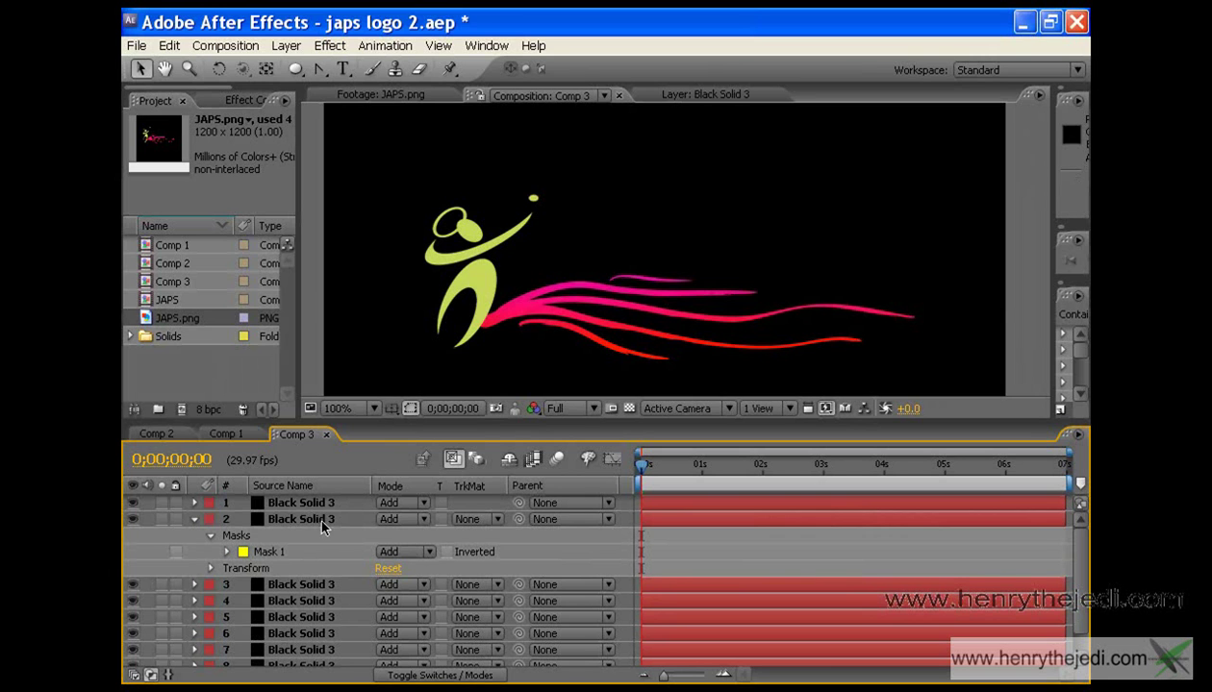
{"action": "left_click", "coordinate": [322, 522]}
{"action": "left_click", "coordinate": [322, 506]}
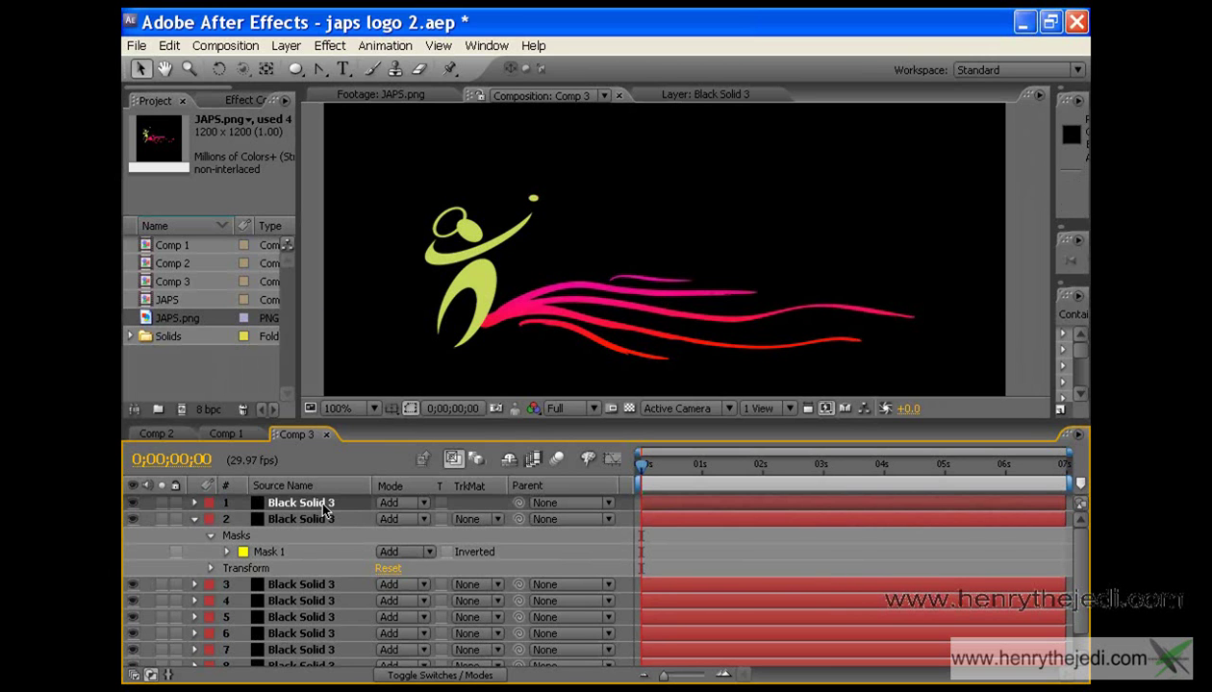
{"action": "key", "text": "Delete"}
{"action": "left_click", "coordinate": [194, 503]}
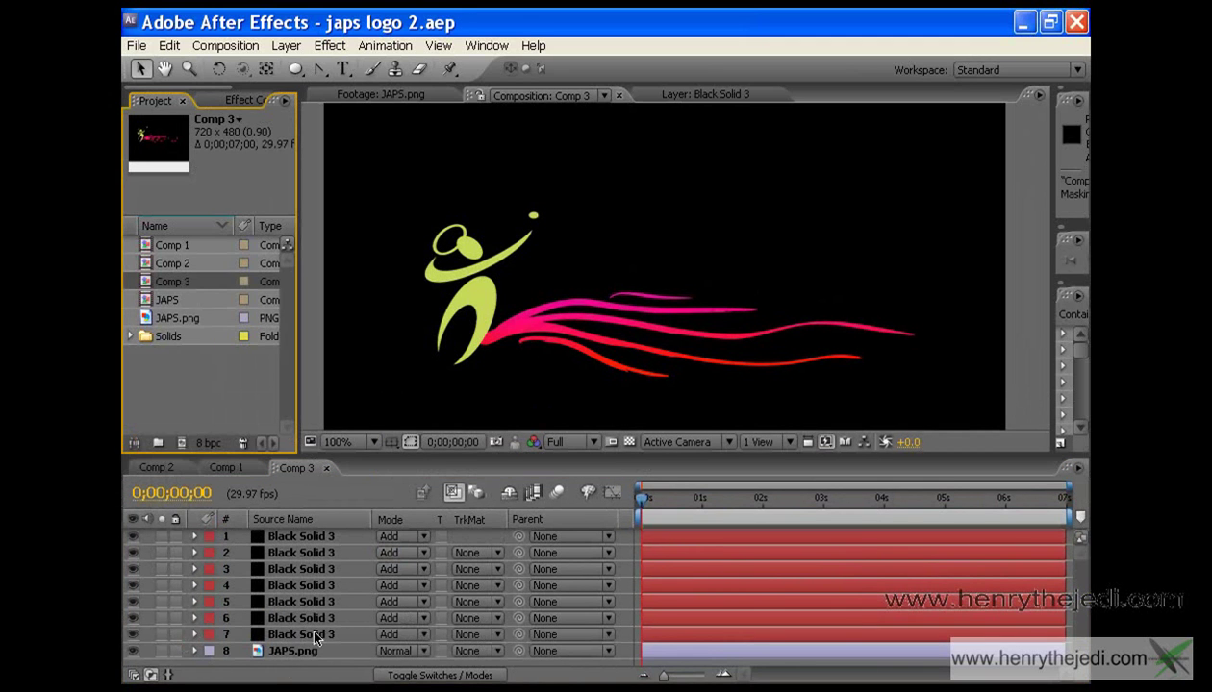
- Apply the Stroke effect to all seven masked black solids at once
{"action": "left_click", "coordinate": [310, 635]}
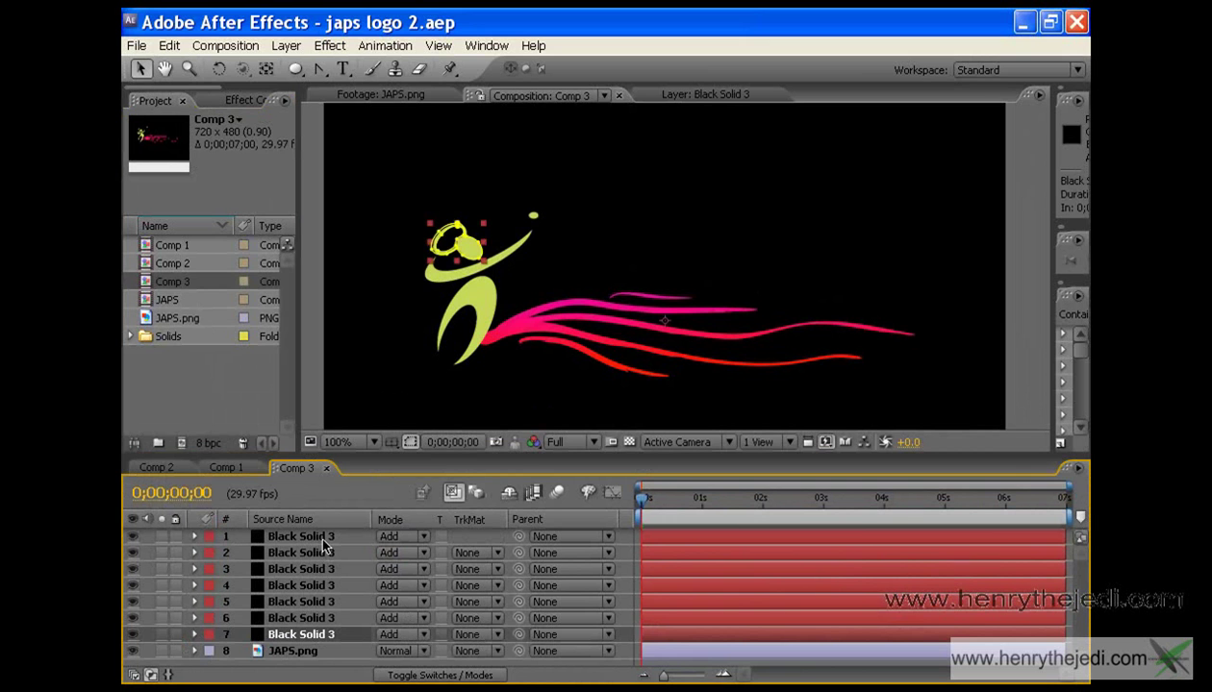
{"action": "left_click", "coordinate": [324, 544], "text": "shift"}
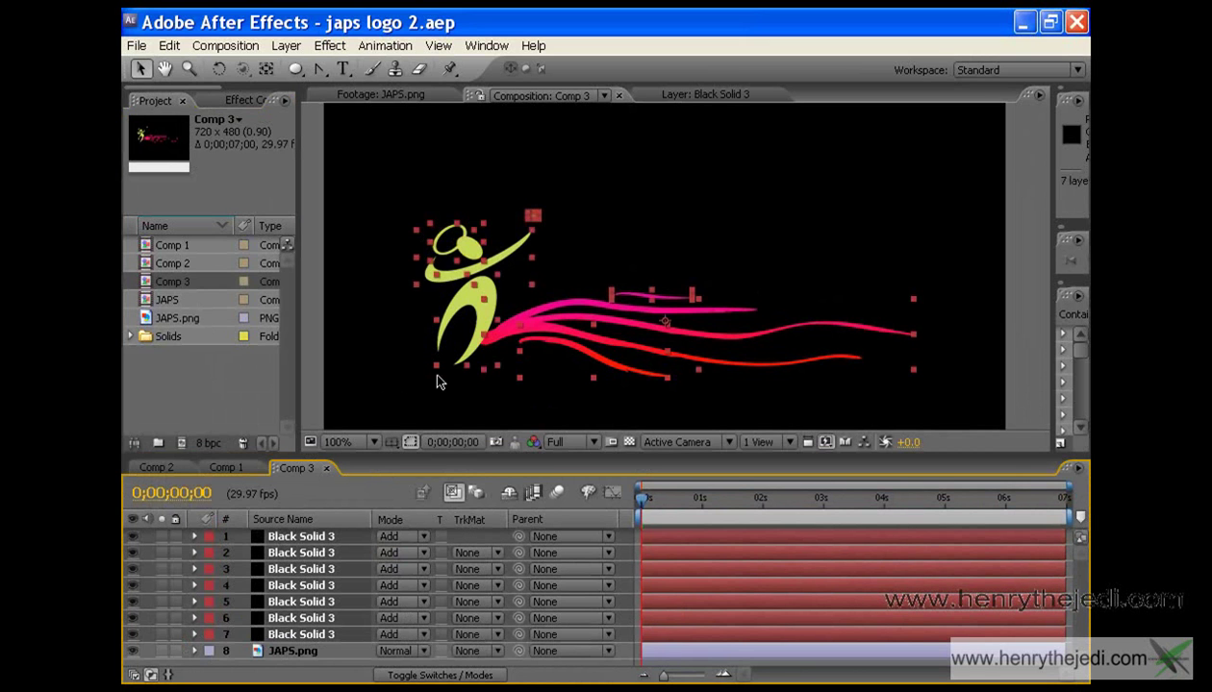
{"action": "left_click", "coordinate": [329, 45]}
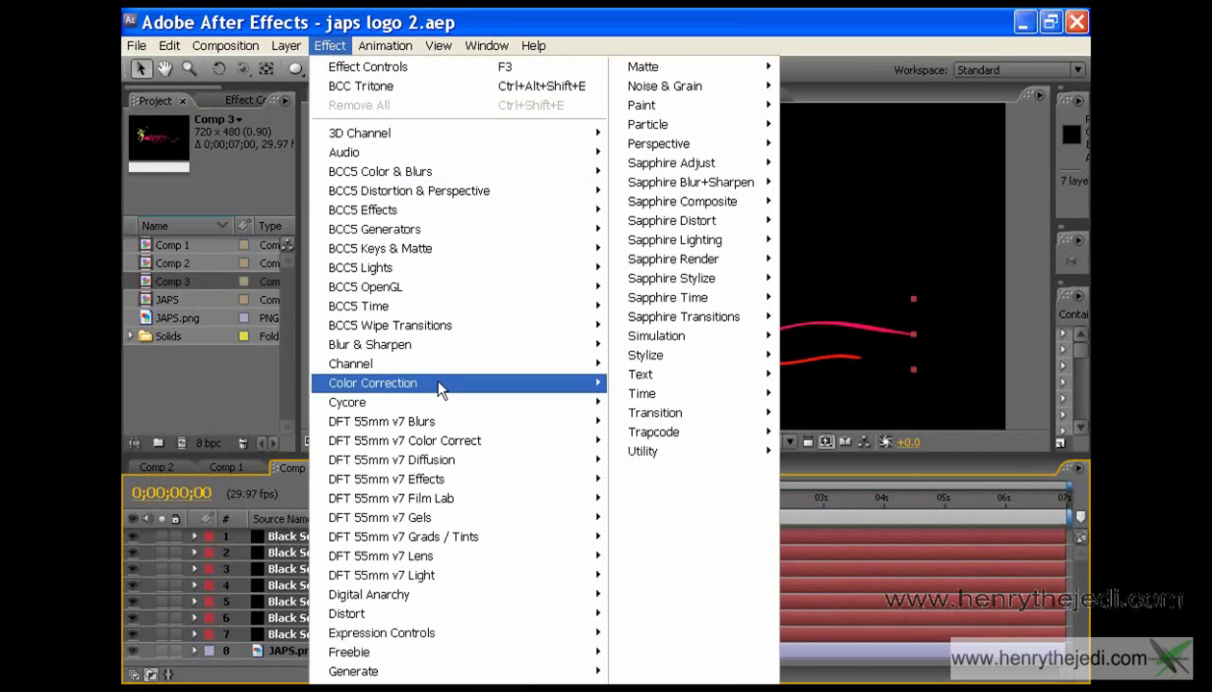
{"action": "mouse_move", "coordinate": [740, 364]}
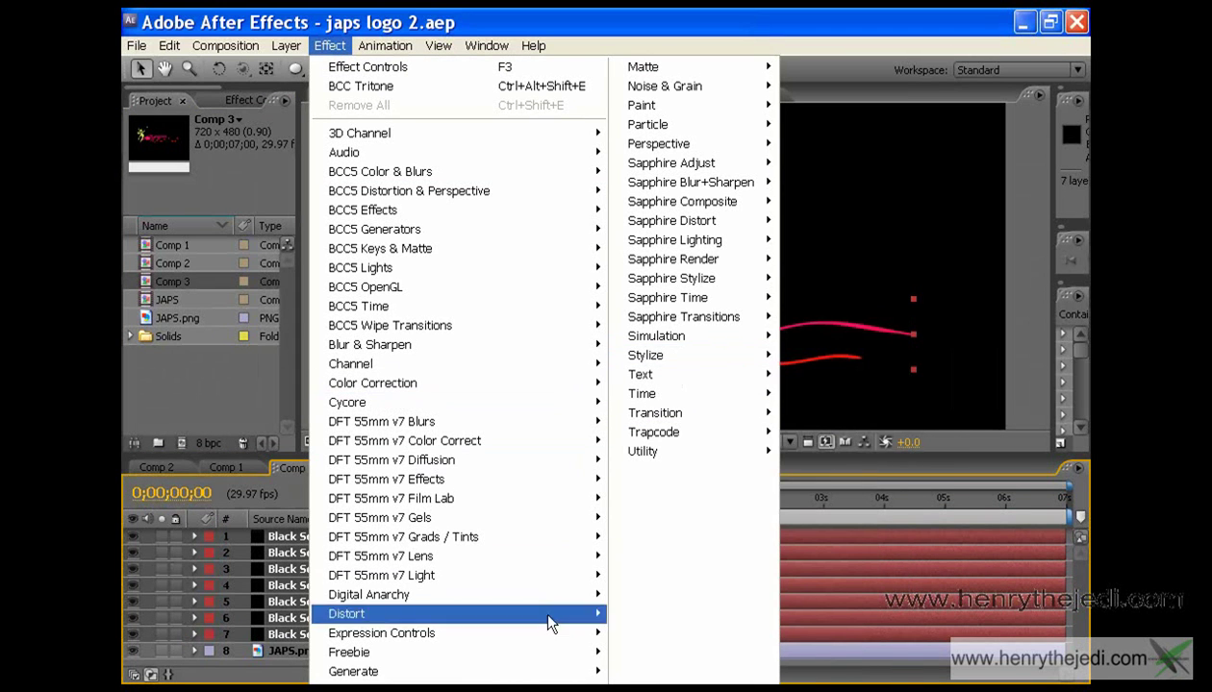
{"action": "mouse_move", "coordinate": [553, 672]}
{"action": "left_click", "coordinate": [627, 633]}
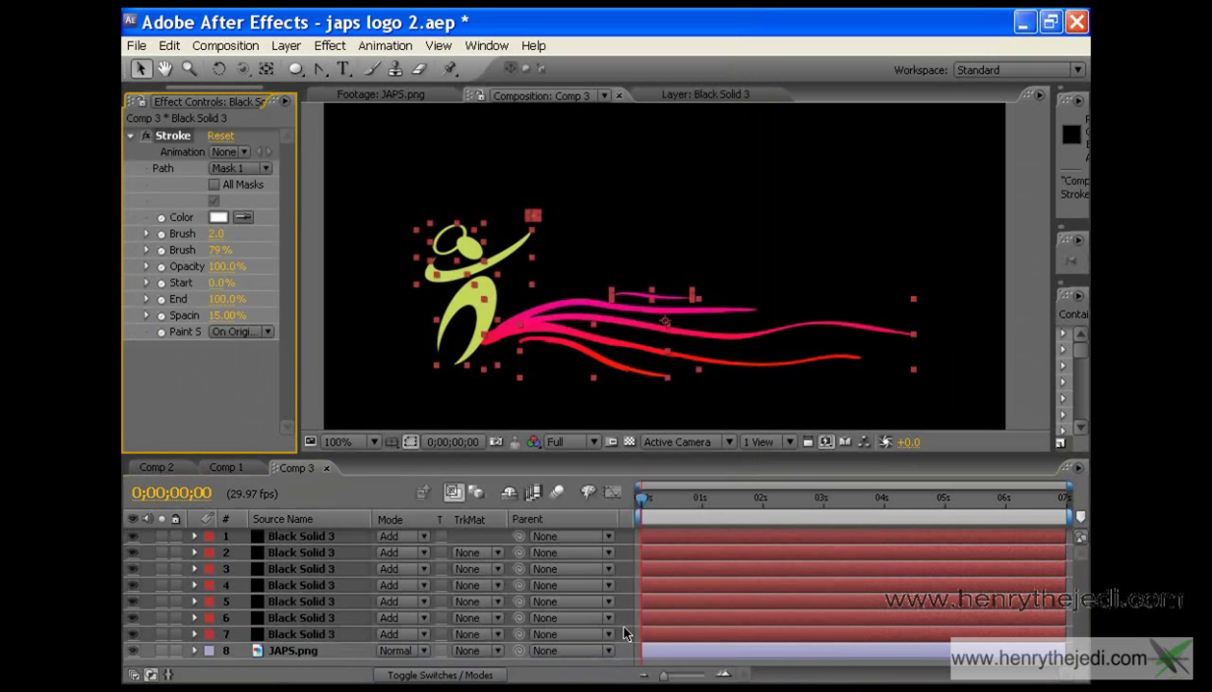
- Examine the white stroke outlines around the figure and the strands, both close up and across the whole logo
{"action": "scroll", "coordinate": [447, 315], "scroll_direction": "up", "scroll_amount": 1}
{"action": "left_click", "coordinate": [164, 69]}
{"action": "left_click_drag", "start_coordinate": [400, 272], "coordinate": [516, 197]}
{"action": "left_click_drag", "start_coordinate": [414, 179], "coordinate": [471, 191]}
{"action": "scroll", "coordinate": [567, 264], "scroll_direction": "down", "scroll_amount": 1}
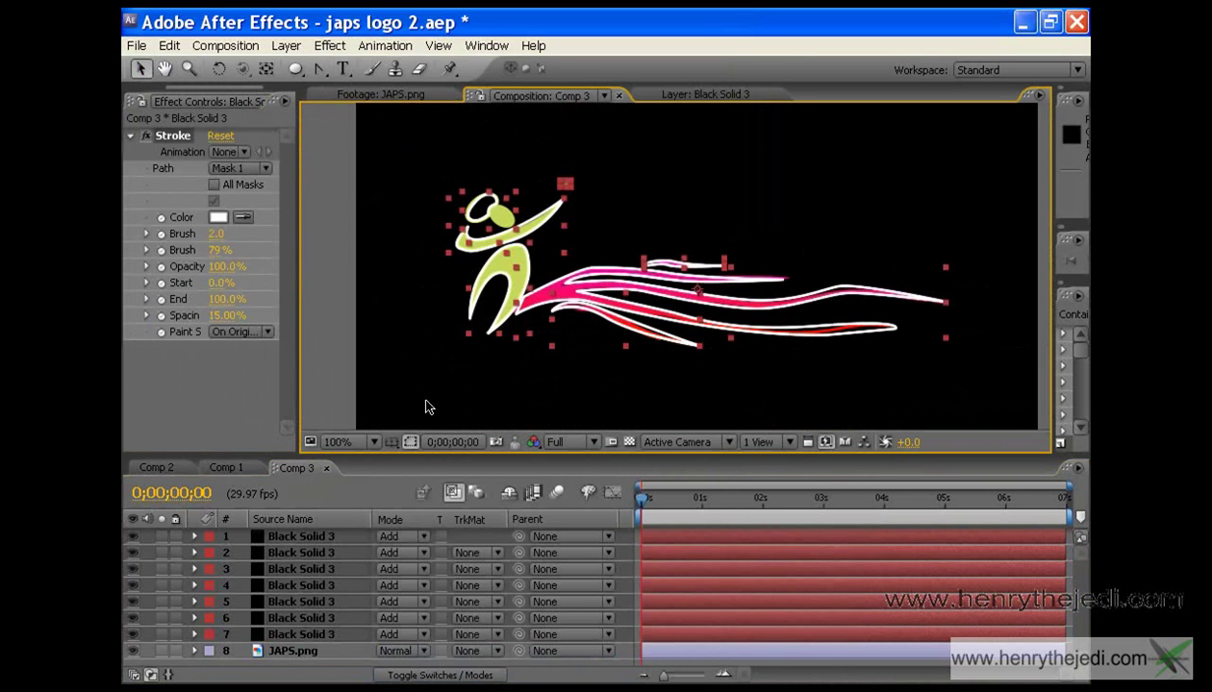
{"action": "scroll", "coordinate": [642, 296], "scroll_direction": "up", "scroll_amount": 1}
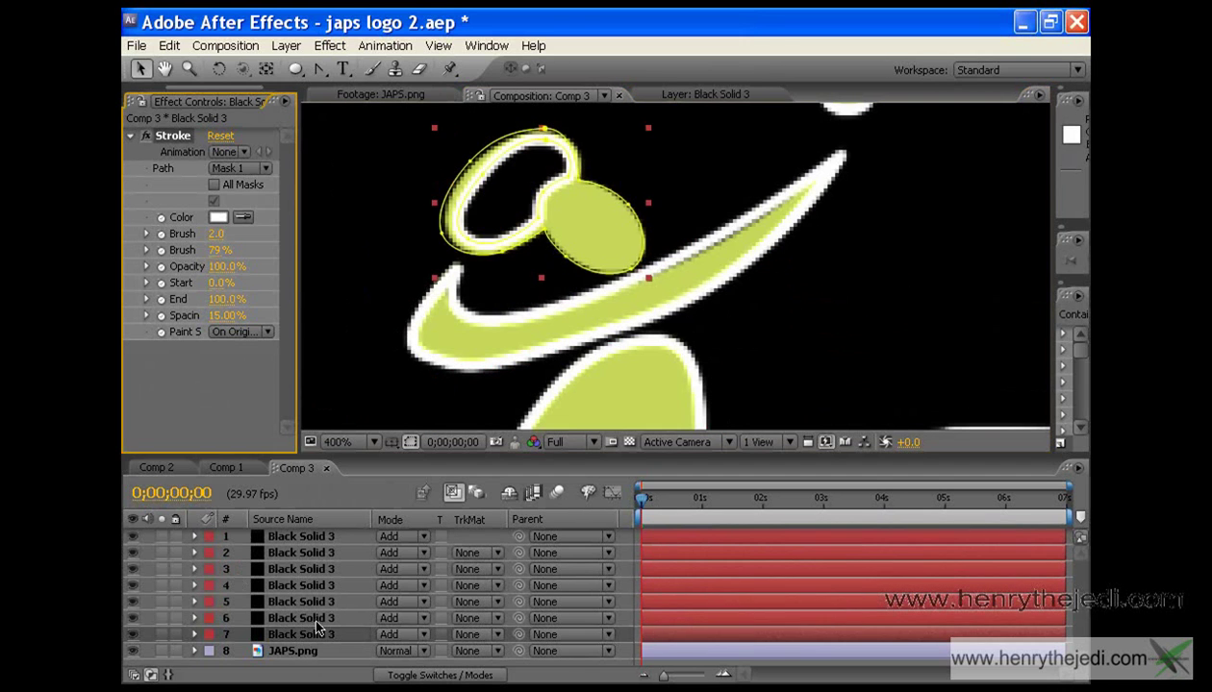
- Add keyframes at 0;00;00;00 on layer 7's Stroke for Paint Style, Spacing, End, Start, Opacity, Brush Hardness and Brush Size
{"action": "left_click", "coordinate": [315, 619]}
{"action": "left_click", "coordinate": [311, 634]}
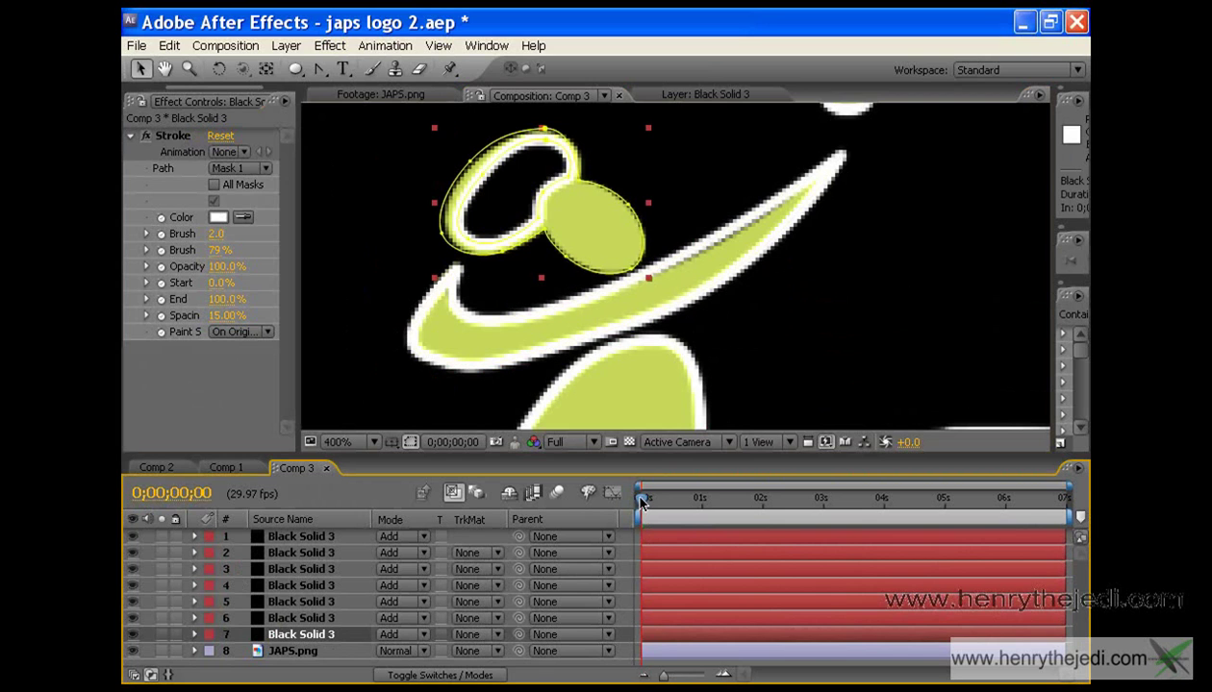
{"action": "left_click_drag", "start_coordinate": [643, 502], "coordinate": [644, 508]}
{"action": "left_click", "coordinate": [161, 332]}
{"action": "left_click", "coordinate": [161, 316]}
{"action": "left_click", "coordinate": [160, 299]}
{"action": "left_click", "coordinate": [160, 282]}
{"action": "left_click", "coordinate": [160, 267]}
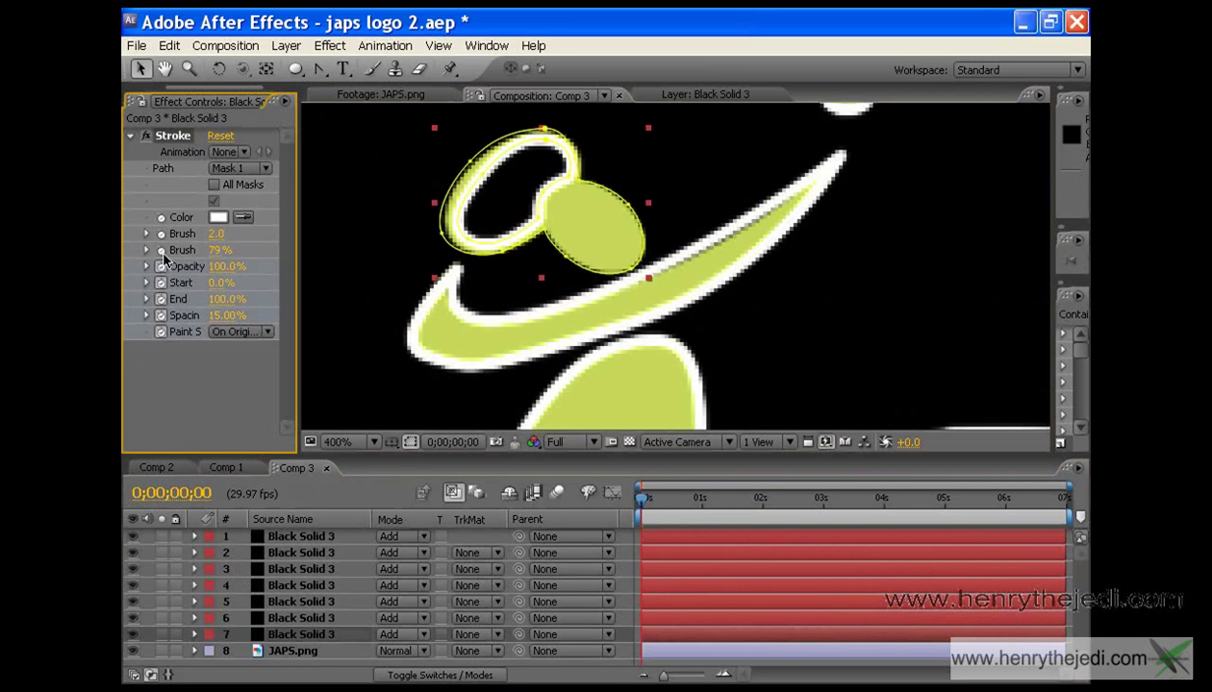
{"action": "left_click", "coordinate": [160, 251]}
{"action": "left_click", "coordinate": [161, 234]}
- Animate layer 7's stroke Start from 100% at 0;00;00;00 to 0% at 0;00;01;13
{"action": "left_click_drag", "start_coordinate": [220, 283], "coordinate": [353, 289]}
{"action": "left_click", "coordinate": [337, 322]}
{"action": "left_click", "coordinate": [296, 634]}
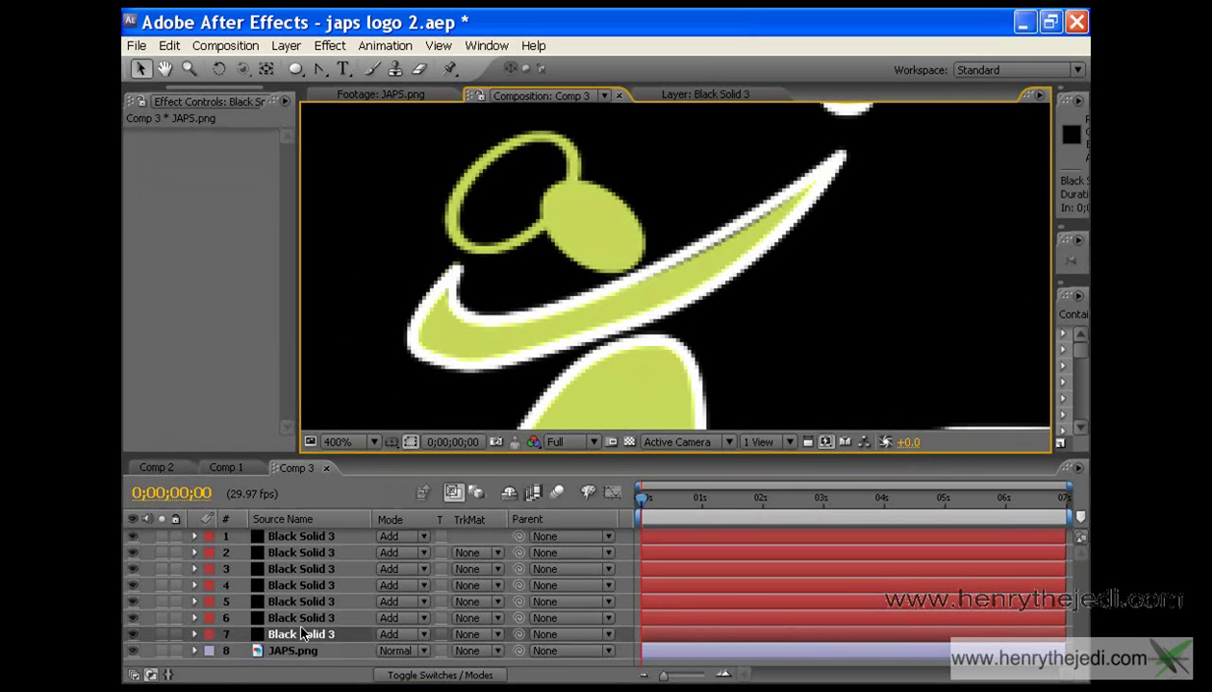
{"action": "left_click_drag", "start_coordinate": [645, 501], "coordinate": [731, 501]}
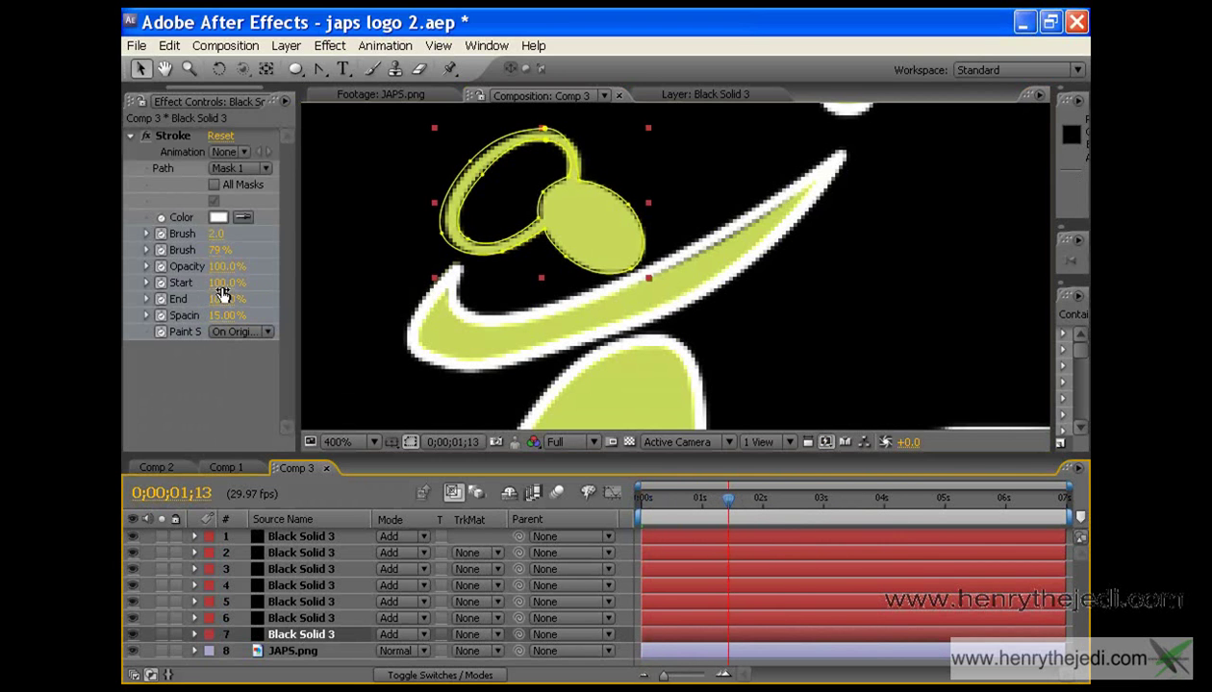
{"action": "left_click_drag", "start_coordinate": [222, 283], "coordinate": [128, 279]}
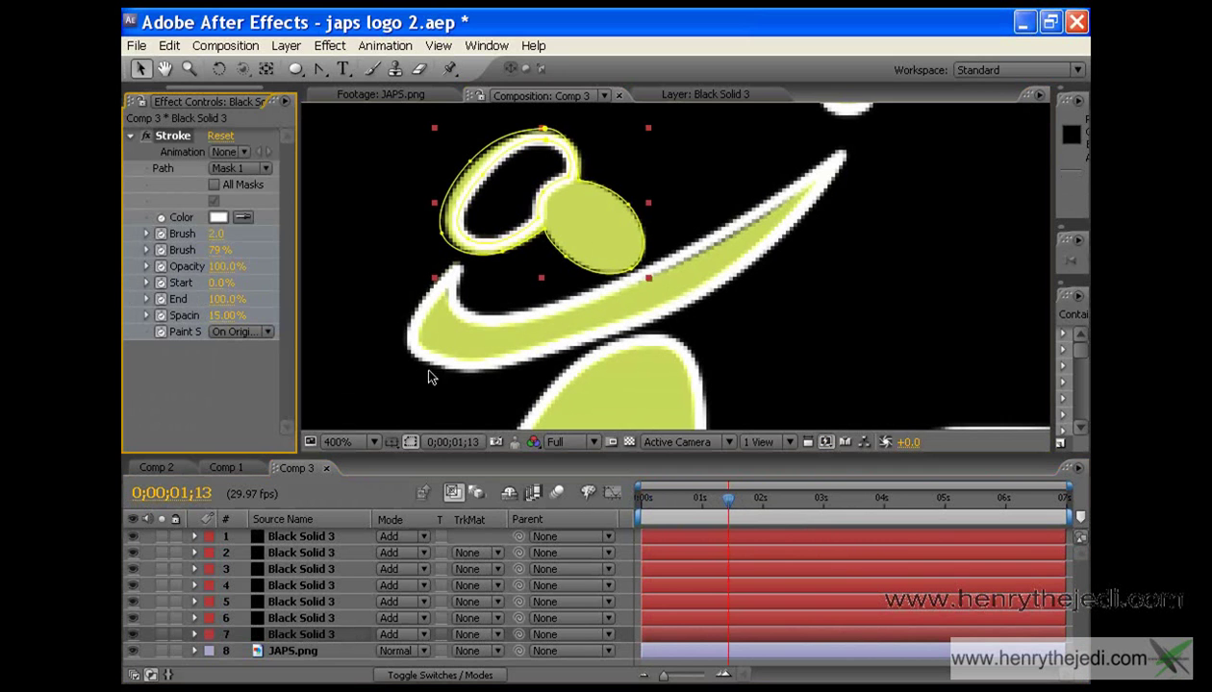
- Preview layer 7's stroke animation from the beginning of the timeline
{"action": "left_click_drag", "start_coordinate": [728, 503], "coordinate": [645, 501]}
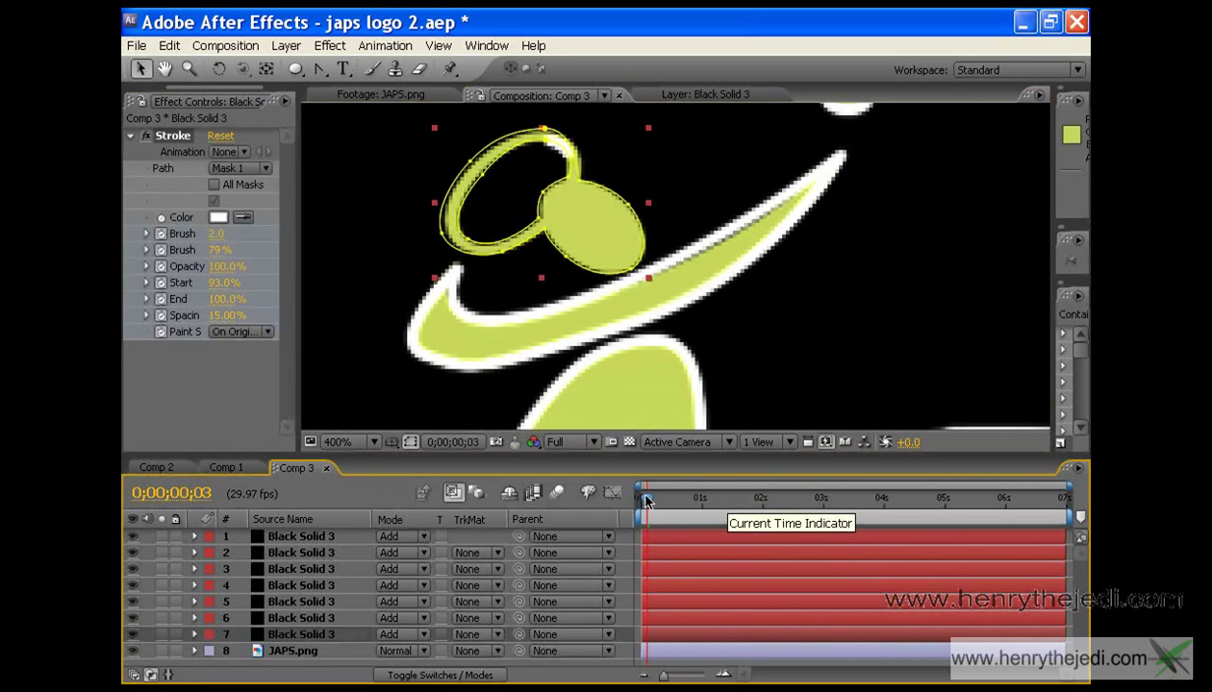
{"action": "key", "text": "space"}
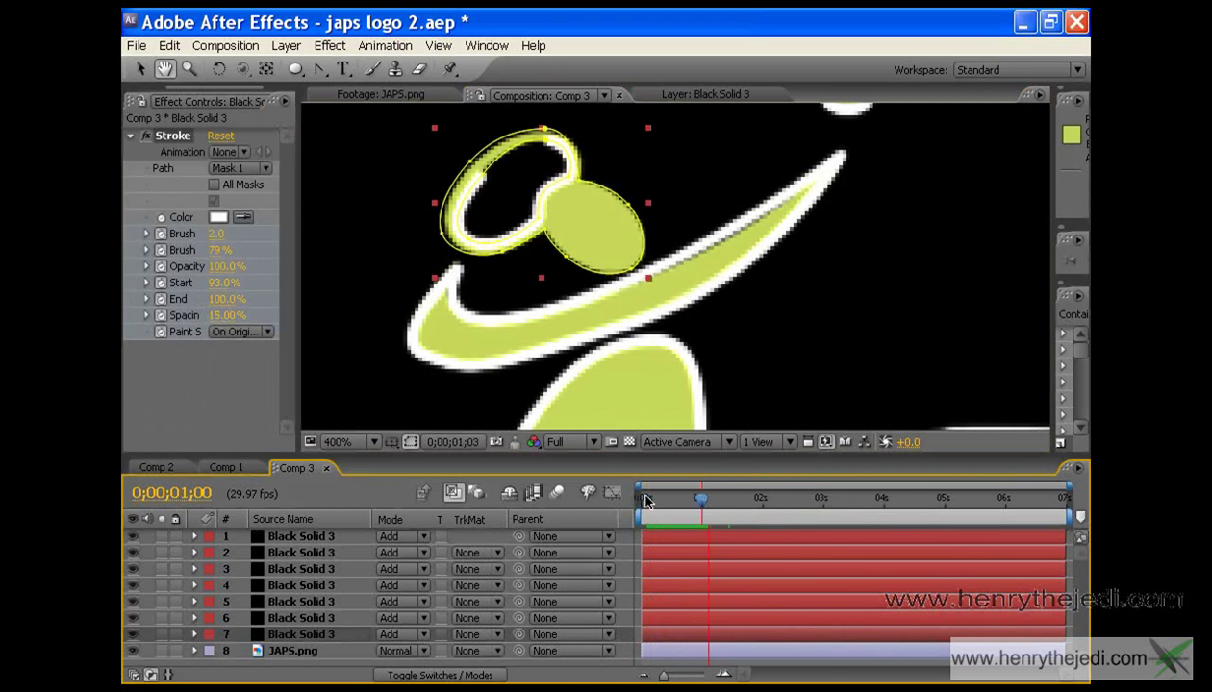
{"action": "mouse_move", "coordinate": [720, 500]}
{"action": "left_mouse_down"}
{"action": "mouse_move", "coordinate": [697, 502]}
{"action": "mouse_move", "coordinate": [716, 506]}
{"action": "left_mouse_up"}
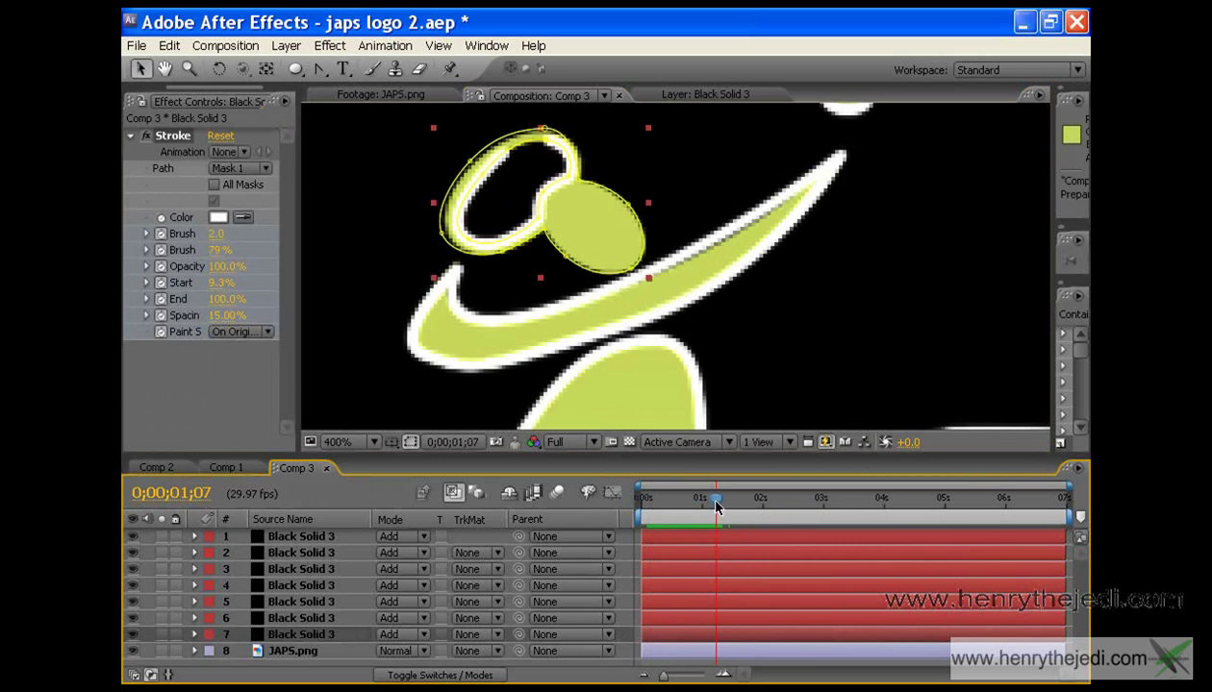
- Examine the two masks on layer 7
{"action": "left_click", "coordinate": [290, 637]}
{"action": "left_click", "coordinate": [195, 635]}
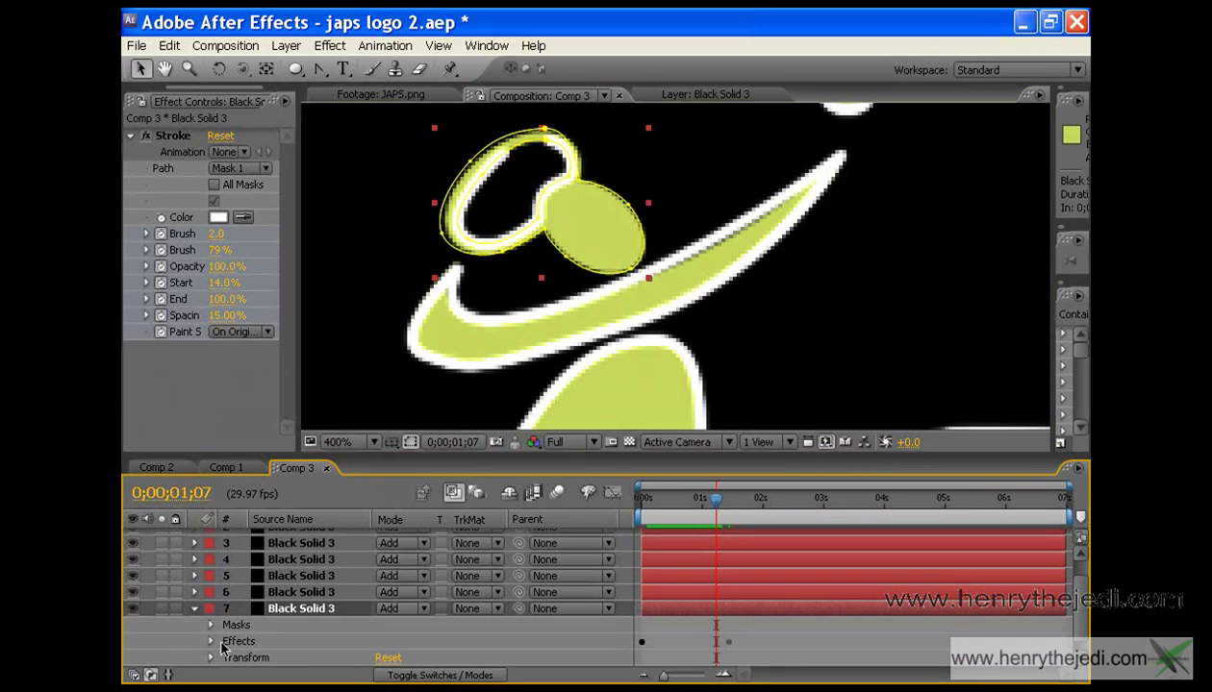
{"action": "left_click", "coordinate": [211, 626]}
{"action": "left_click", "coordinate": [268, 657]}
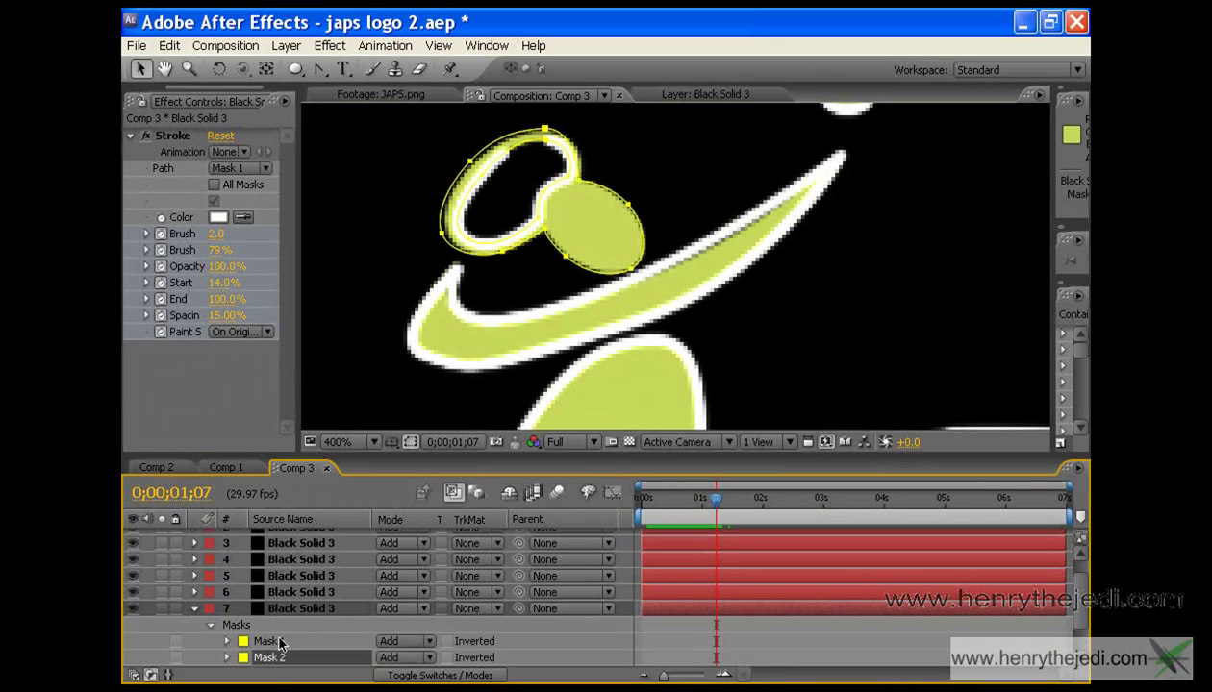
{"action": "left_click", "coordinate": [194, 606]}
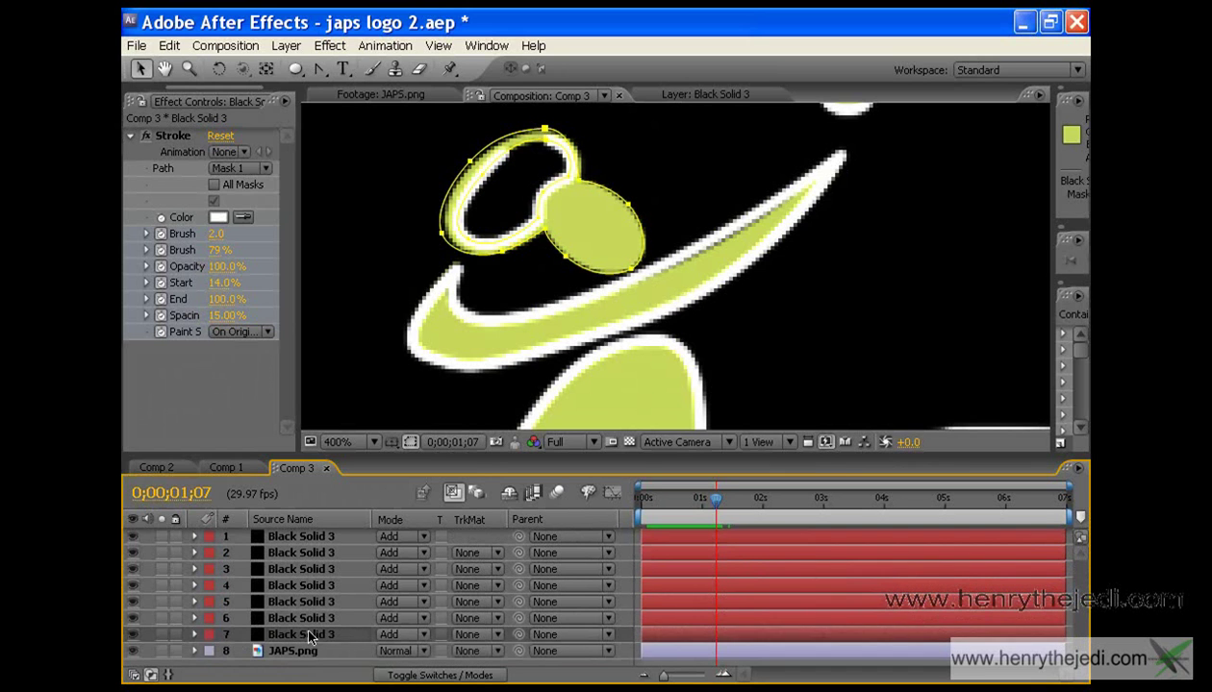
- Add keyframes at 0;00;01;07 on layer 6's Stroke for Paint Style, Spacing, End, Start, Opacity, Brush Hardness, Brush Size and Color
{"action": "left_click", "coordinate": [304, 621]}
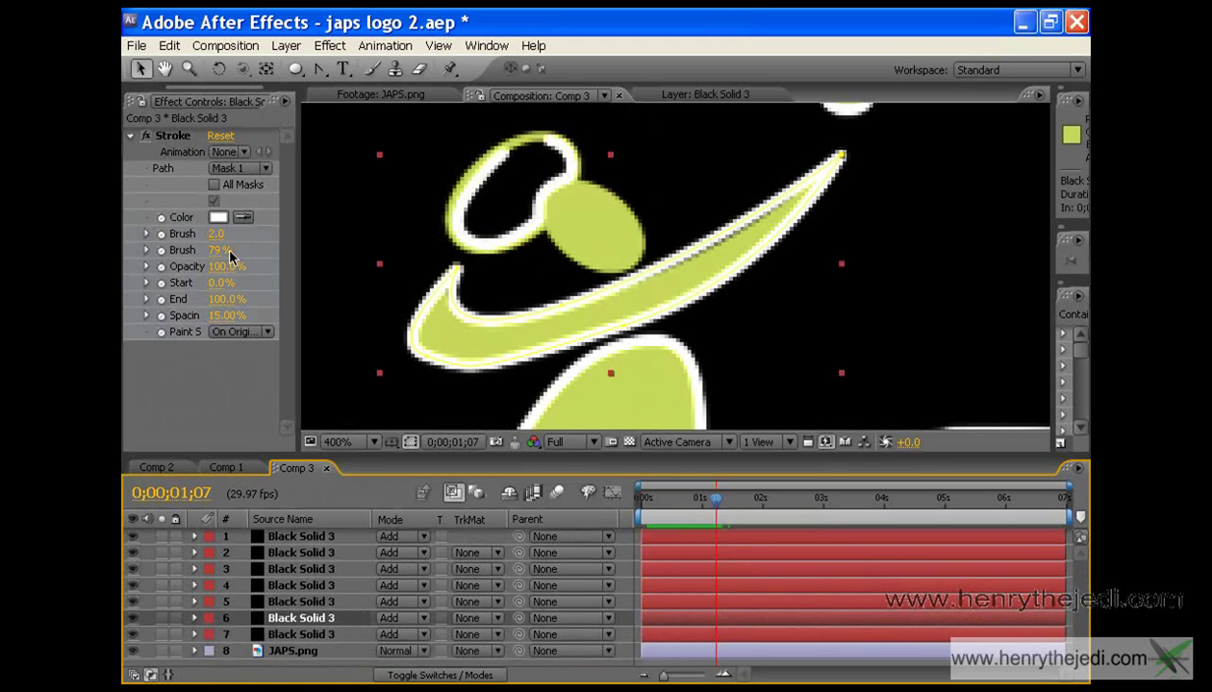
{"action": "left_click_drag", "start_coordinate": [161, 332], "coordinate": [161, 256]}
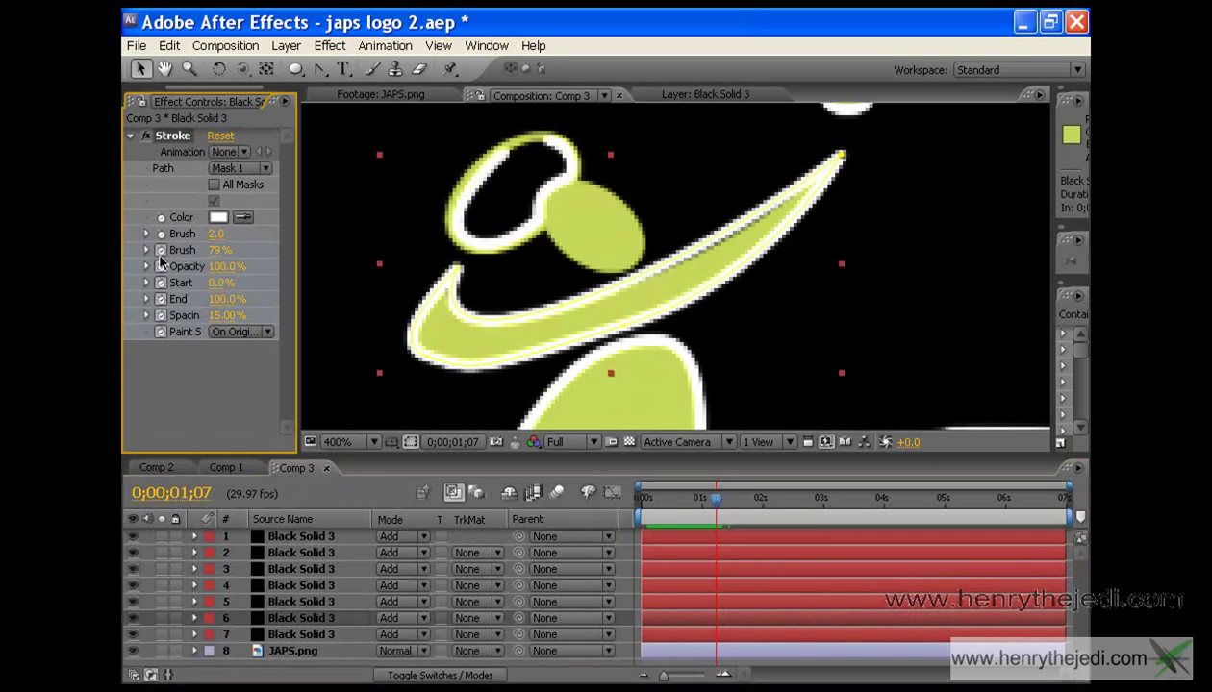
{"action": "left_click", "coordinate": [161, 233]}
{"action": "left_click", "coordinate": [161, 217]}
- Set layer 6's stroke color to yellow-green C3FF0B at 0;00;01;07
{"action": "left_click", "coordinate": [218, 217]}
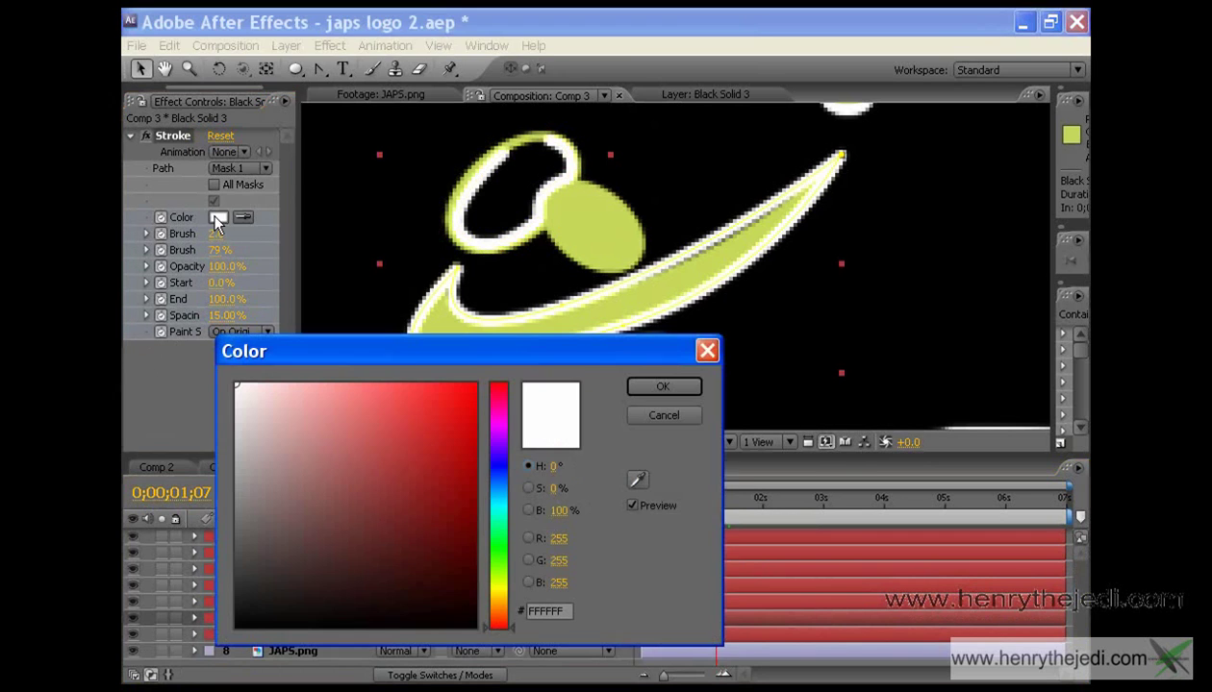
{"action": "left_click_drag", "start_coordinate": [495, 471], "coordinate": [479, 571]}
{"action": "left_click", "coordinate": [465, 384]}
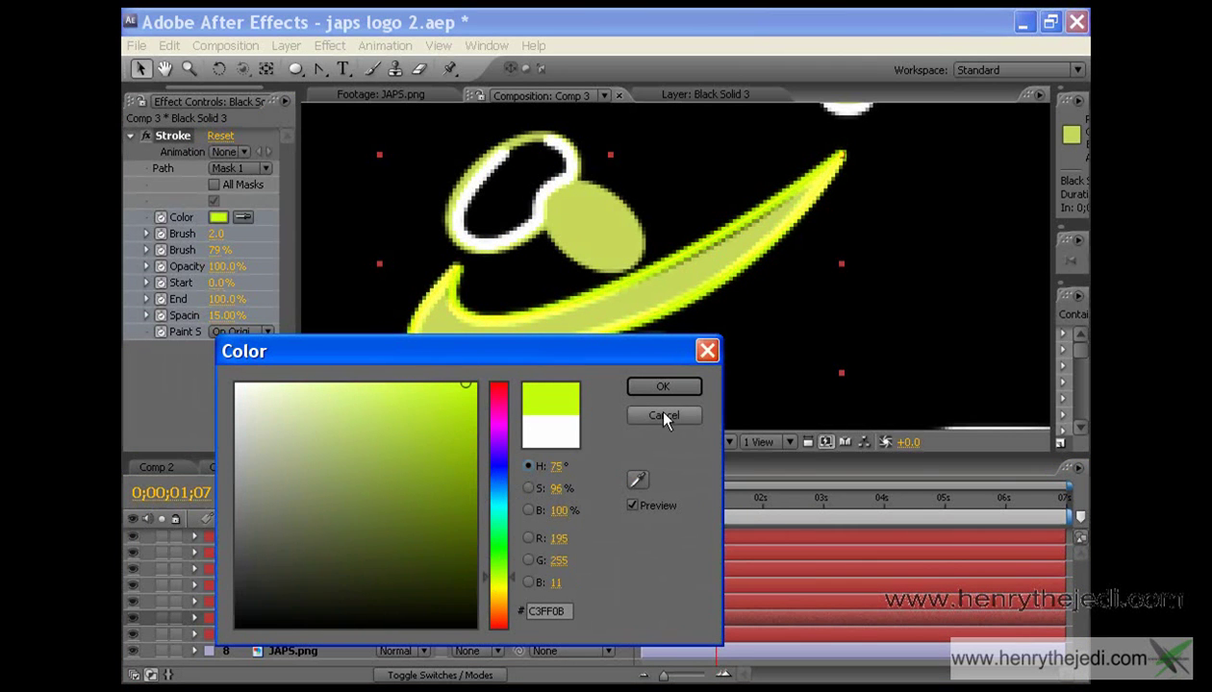
{"action": "left_click", "coordinate": [663, 385]}
- Animate layer 6's stroke Start from 100% at 0;00;01;07 to 0% at 0;00;02;07
{"action": "left_click_drag", "start_coordinate": [215, 283], "coordinate": [351, 284]}
{"action": "left_click_drag", "start_coordinate": [717, 498], "coordinate": [779, 501]}
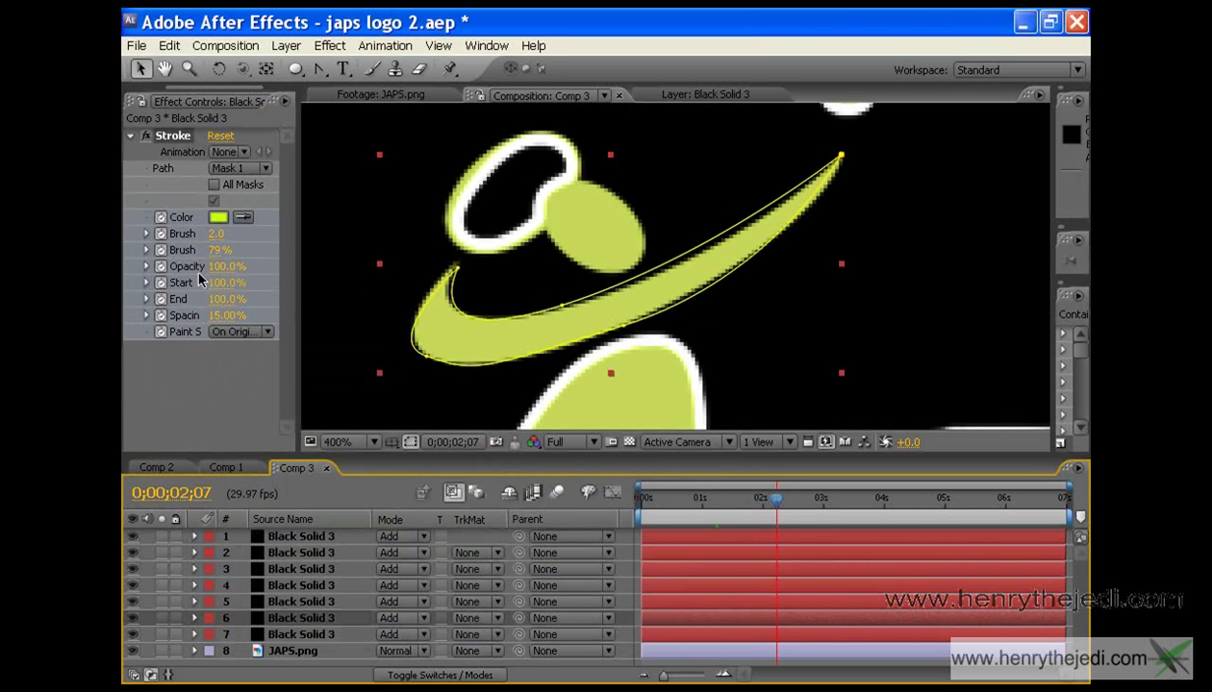
{"action": "left_click_drag", "start_coordinate": [222, 284], "coordinate": [123, 279]}
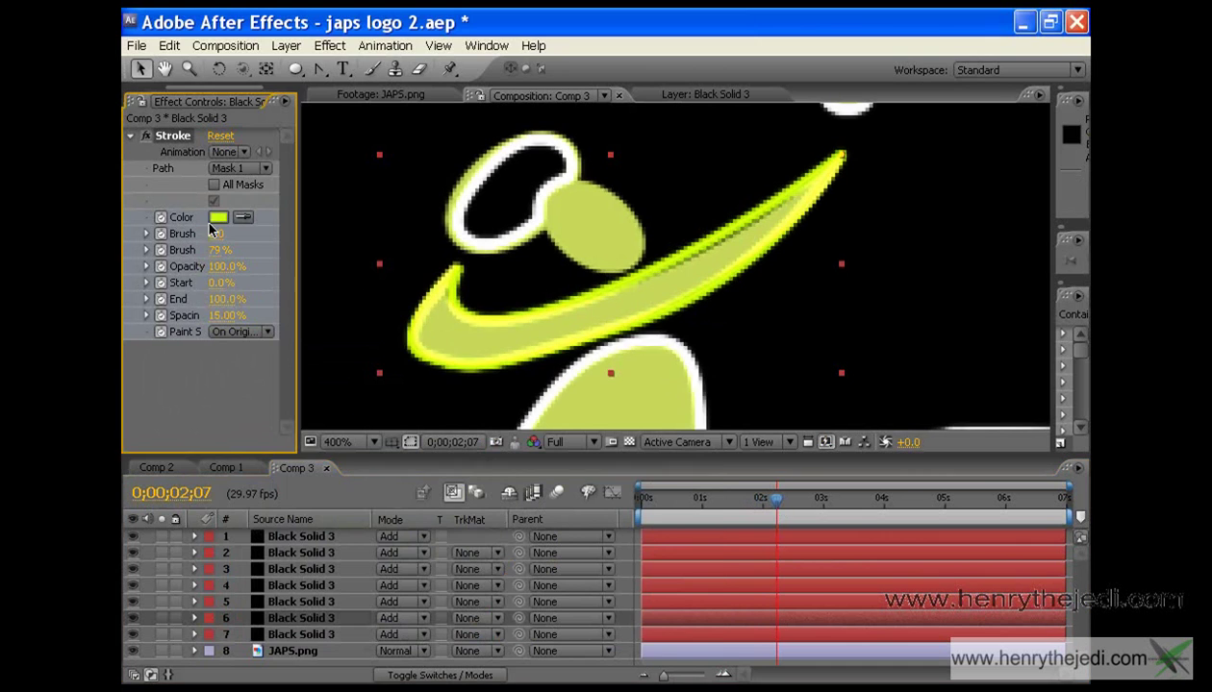
- Set layer 6's stroke color to bright green 18FF00 at 0;00;02;07
{"action": "left_click", "coordinate": [218, 217]}
{"action": "left_click", "coordinate": [495, 462]}
{"action": "mouse_move", "coordinate": [495, 450]}
{"action": "left_mouse_down"}
{"action": "mouse_move", "coordinate": [496, 615]}
{"action": "mouse_move", "coordinate": [496, 601]}
{"action": "left_mouse_up"}
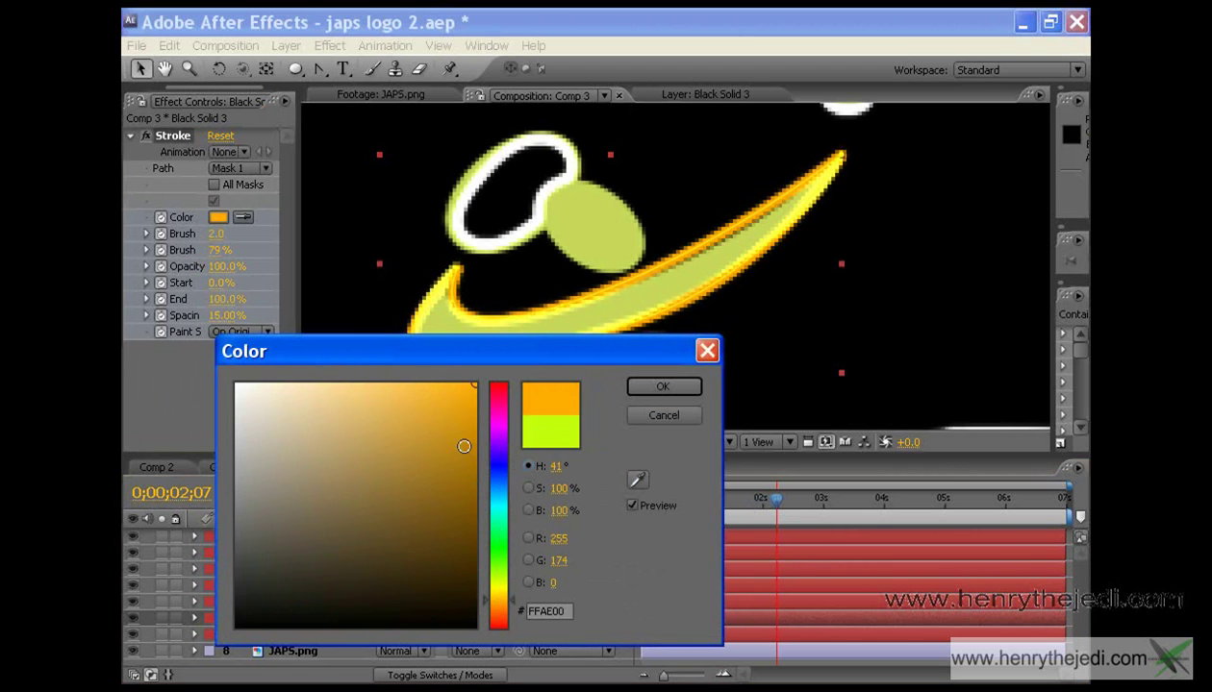
{"action": "left_click", "coordinate": [495, 544]}
{"action": "left_click", "coordinate": [631, 384]}
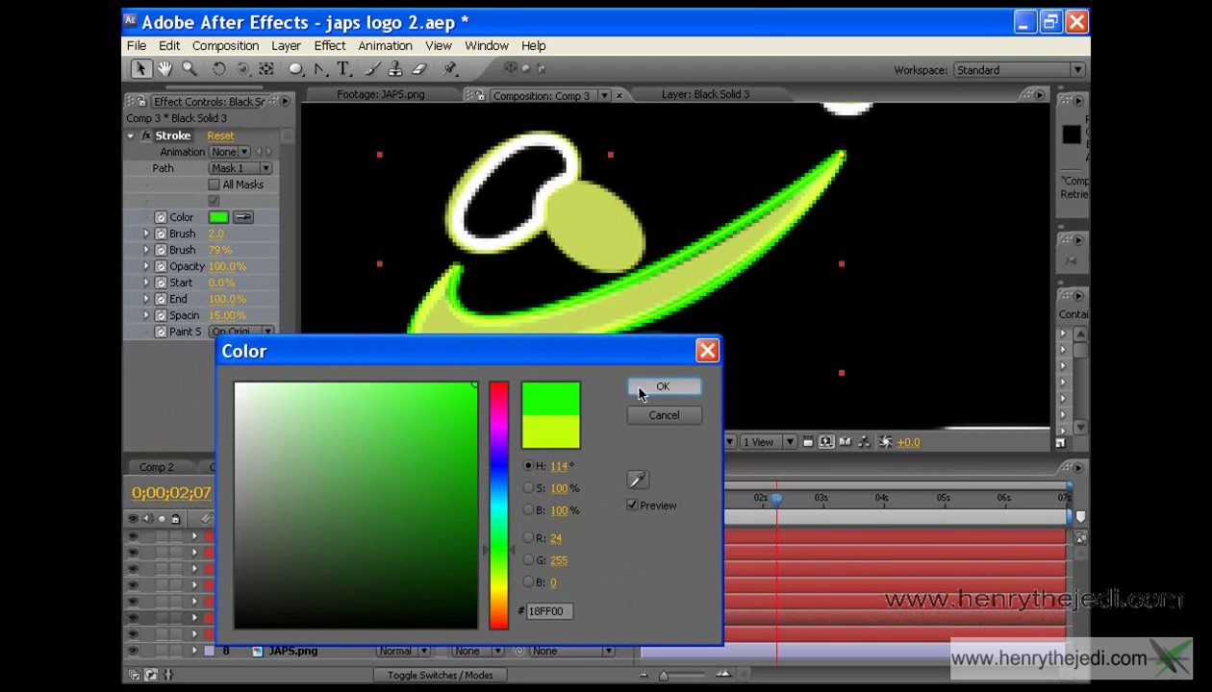
- Add keyframes at 0;00;01;04 on layer 5's Stroke for Paint Style, Spacing, End, Start, Opacity, Brush Hardness, Brush Size and Color
{"action": "left_click", "coordinate": [279, 604]}
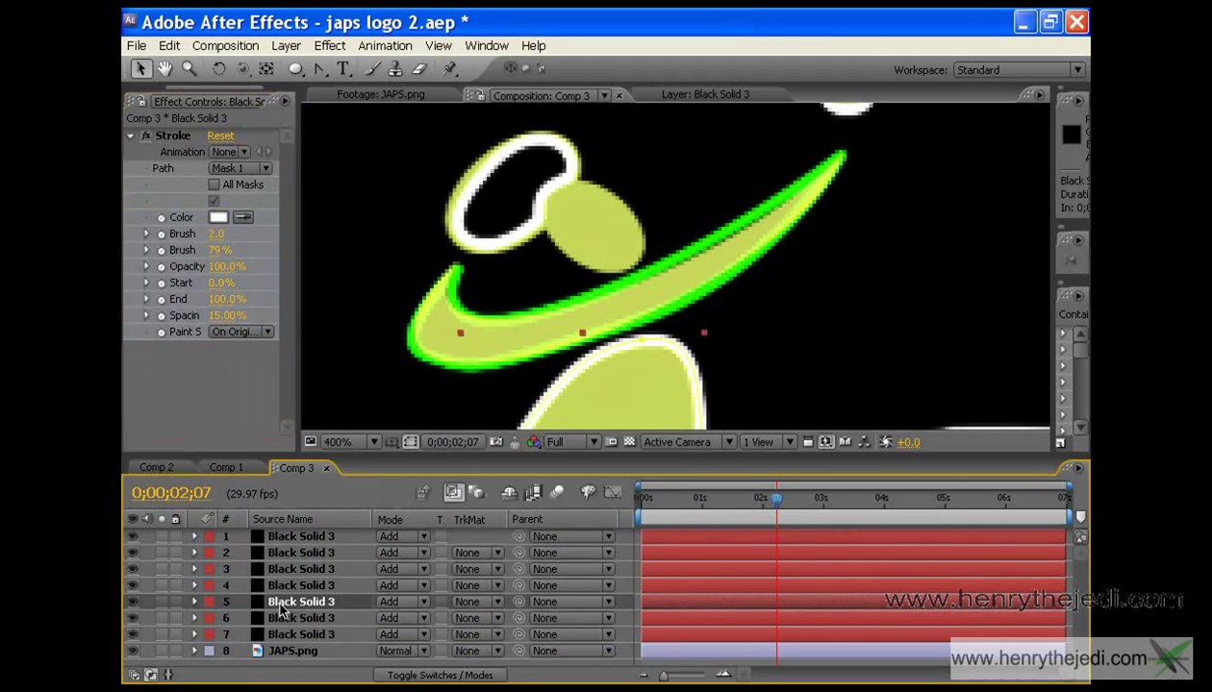
{"action": "left_click_drag", "start_coordinate": [777, 505], "coordinate": [712, 505]}
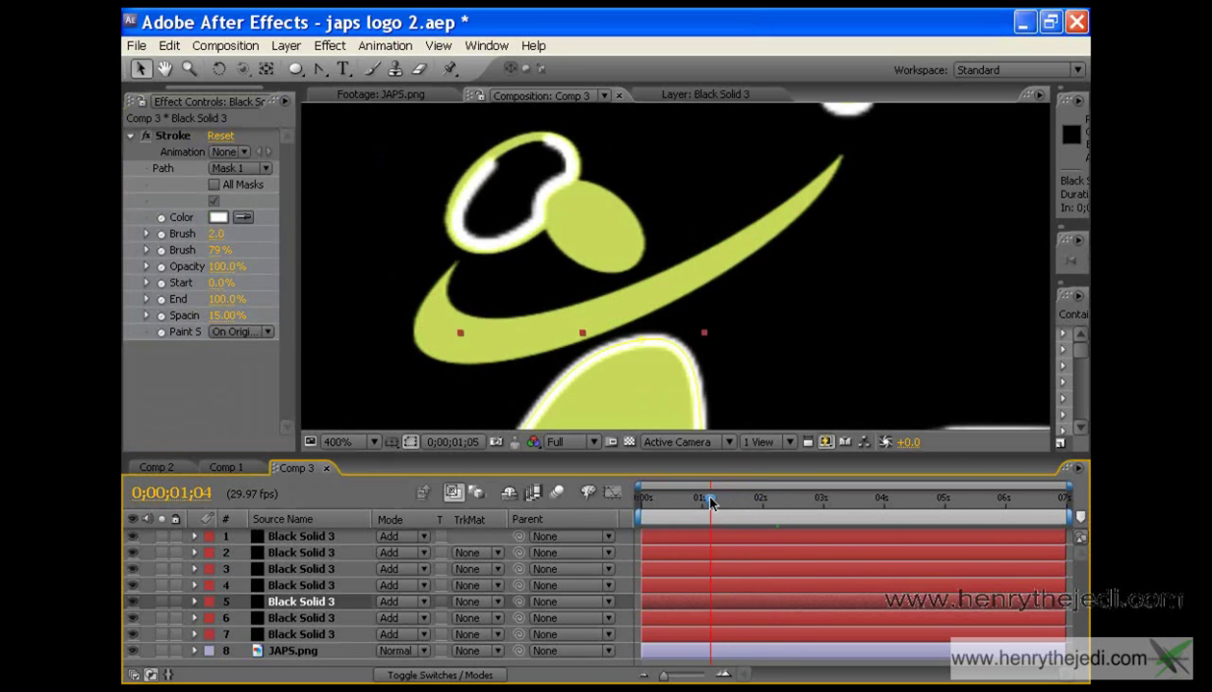
{"action": "left_click", "coordinate": [164, 69]}
{"action": "mouse_move", "coordinate": [448, 320]}
{"action": "left_mouse_down"}
{"action": "mouse_move", "coordinate": [500, 176]}
{"action": "mouse_move", "coordinate": [503, 127]}
{"action": "left_mouse_up"}
{"action": "left_click", "coordinate": [142, 69]}
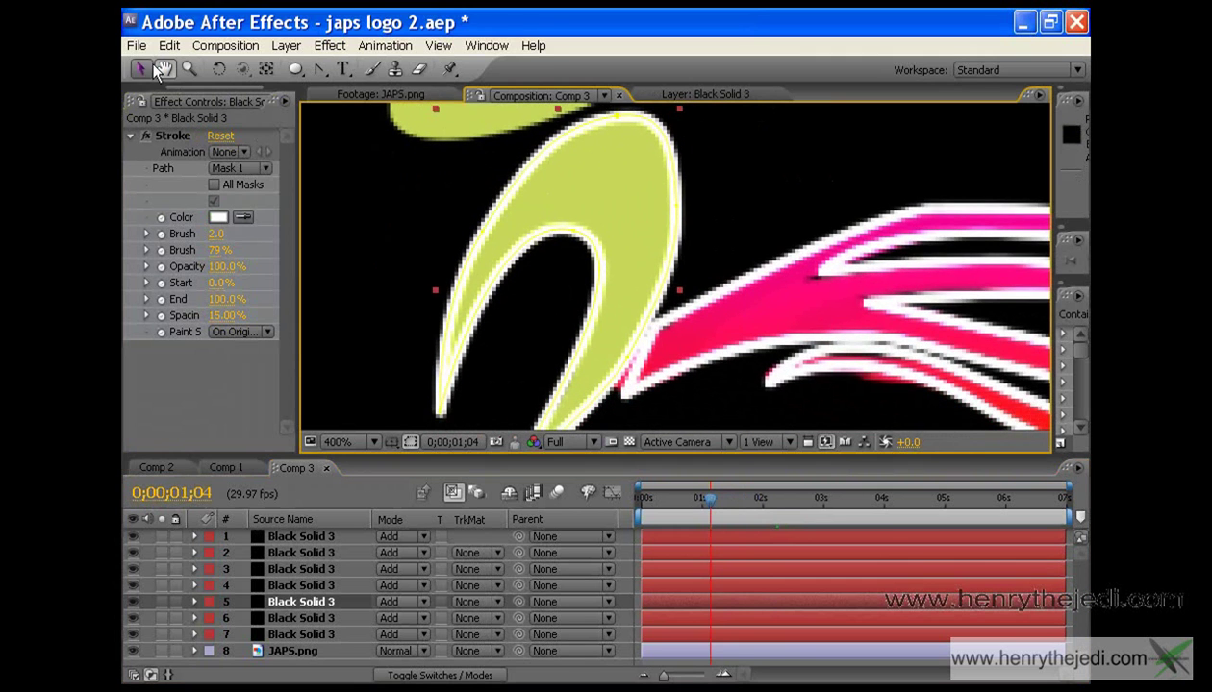
{"action": "left_click", "coordinate": [162, 333]}
{"action": "left_click", "coordinate": [161, 317]}
{"action": "left_click", "coordinate": [161, 299]}
{"action": "left_click", "coordinate": [161, 266]}
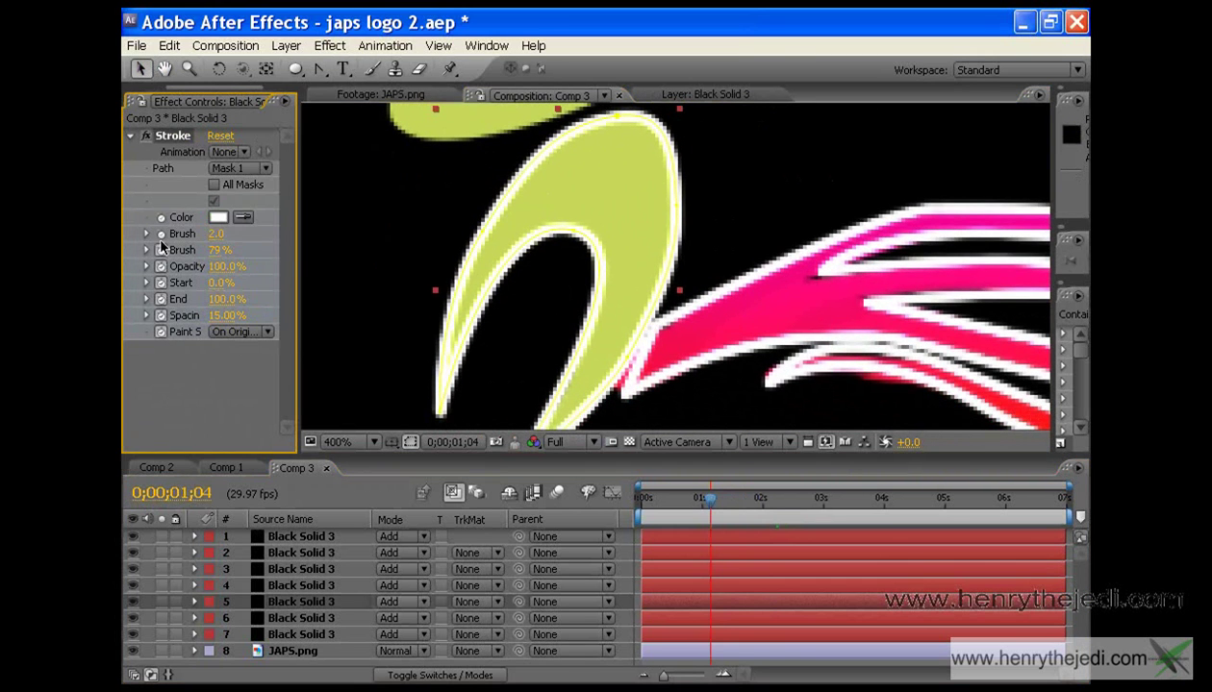
{"action": "left_click", "coordinate": [161, 217]}
- Set layer 5's stroke color to cyan at 0;00;01;04
{"action": "left_click", "coordinate": [219, 218]}
{"action": "left_click_drag", "start_coordinate": [501, 562], "coordinate": [498, 502]}
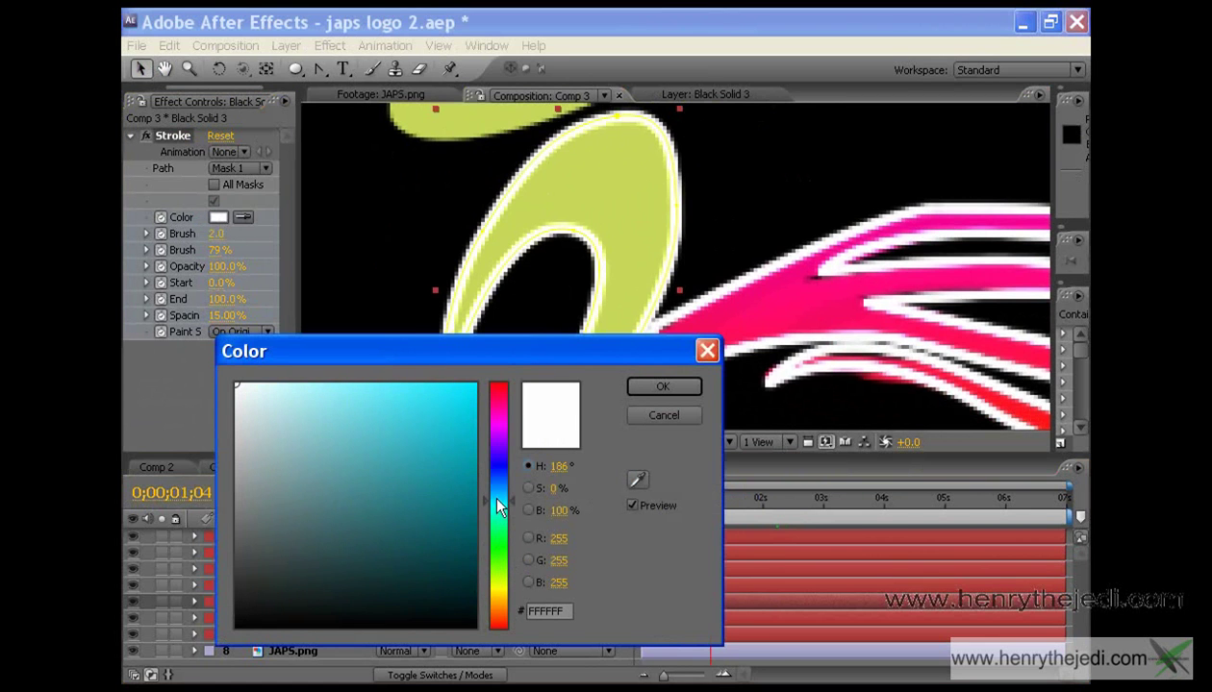
{"action": "left_click", "coordinate": [420, 419]}
{"action": "left_click", "coordinate": [663, 386]}
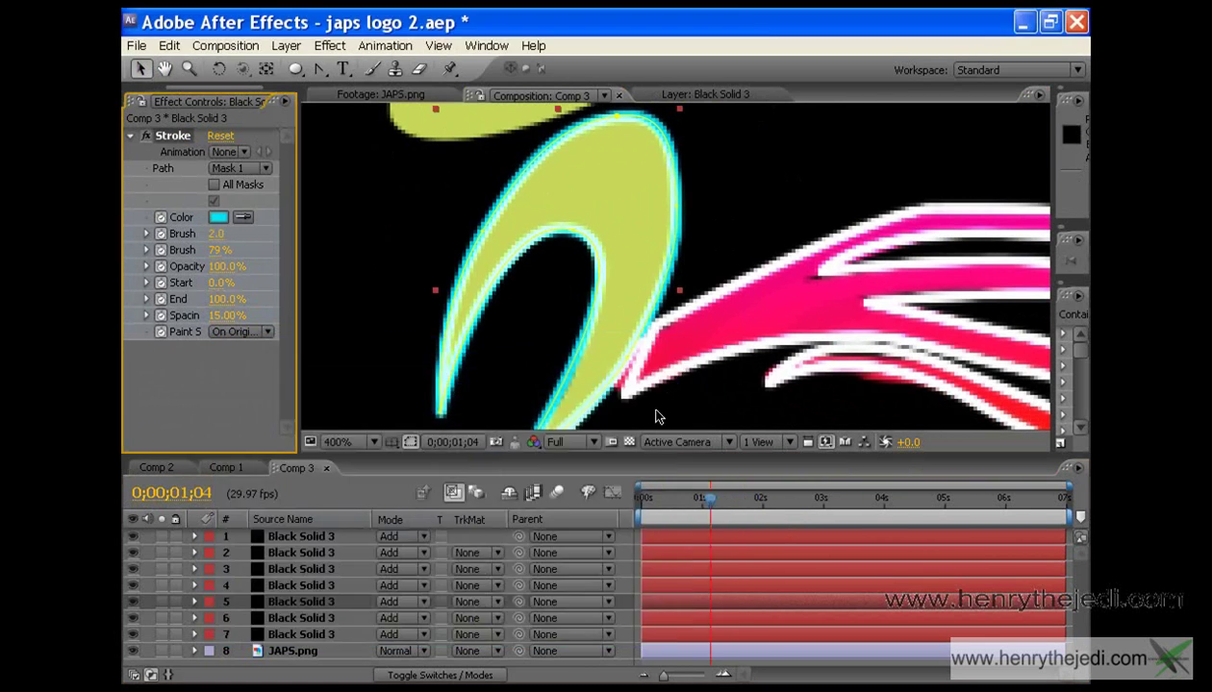
- Animate layer 5's stroke Start from 100% at 0;00;01;04 to 0% at 0;00;02;00
{"action": "left_click_drag", "start_coordinate": [219, 286], "coordinate": [778, 527]}
{"action": "left_click", "coordinate": [713, 501]}
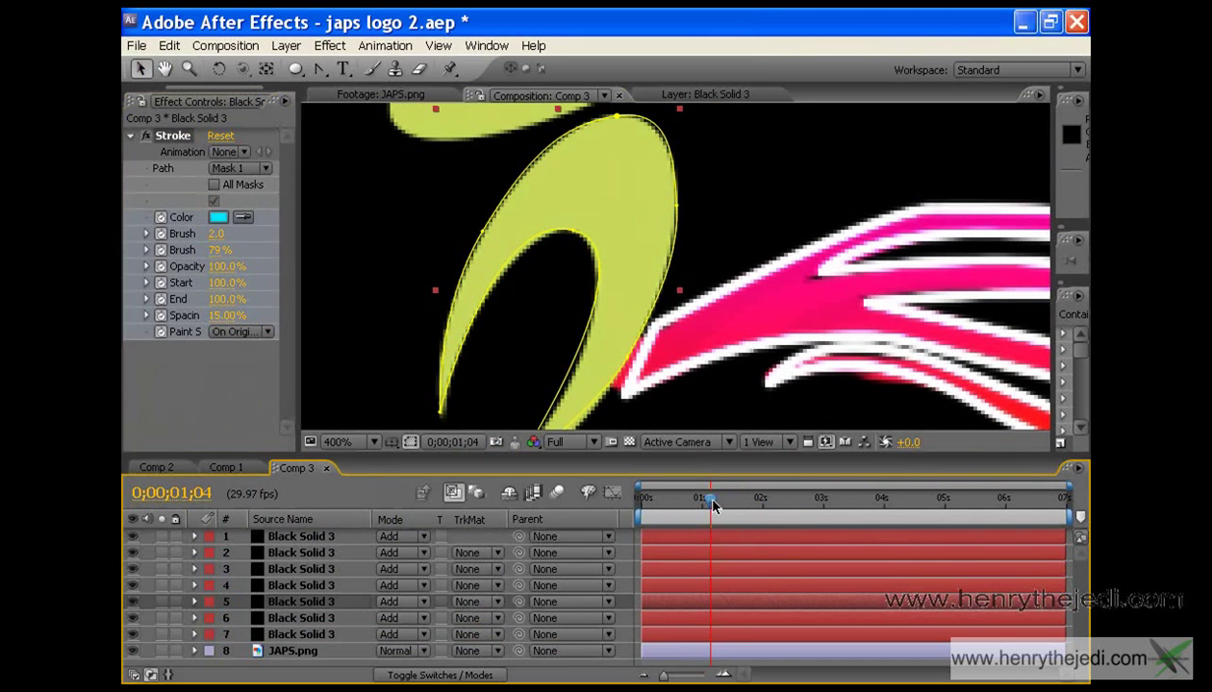
{"action": "left_click_drag", "start_coordinate": [423, 154], "coordinate": [419, 252]}
{"action": "left_click", "coordinate": [141, 70]}
{"action": "left_click_drag", "start_coordinate": [705, 512], "coordinate": [759, 502]}
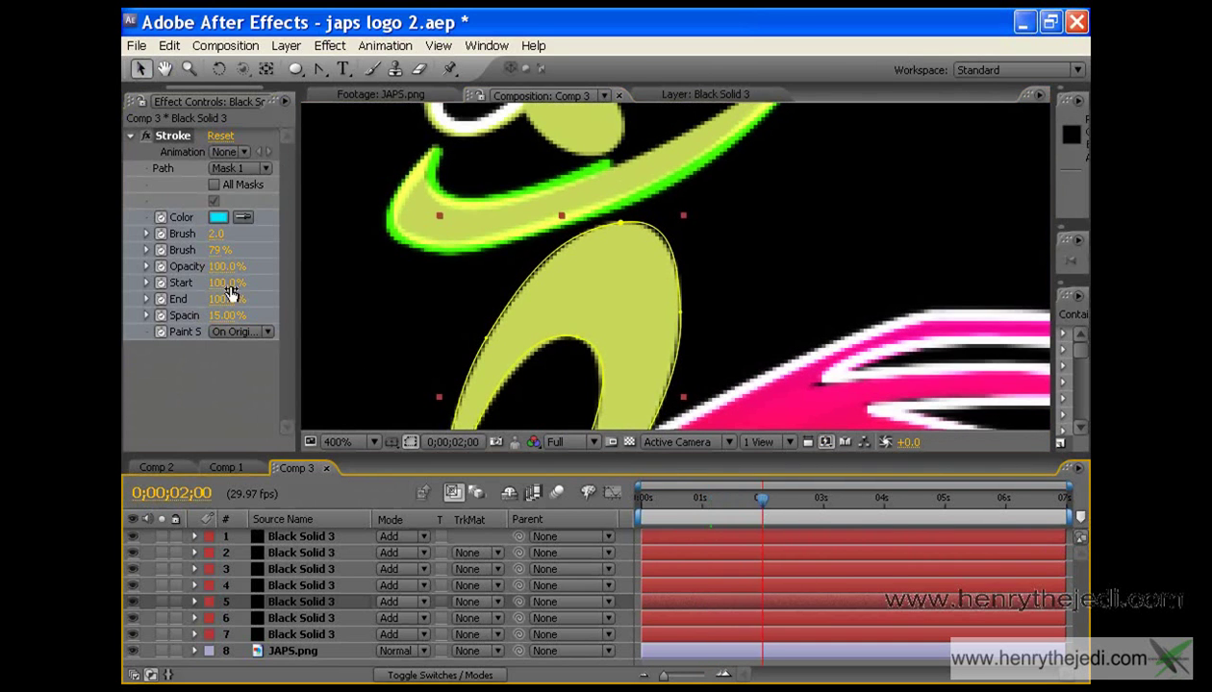
{"action": "left_click_drag", "start_coordinate": [219, 282], "coordinate": [124, 283]}
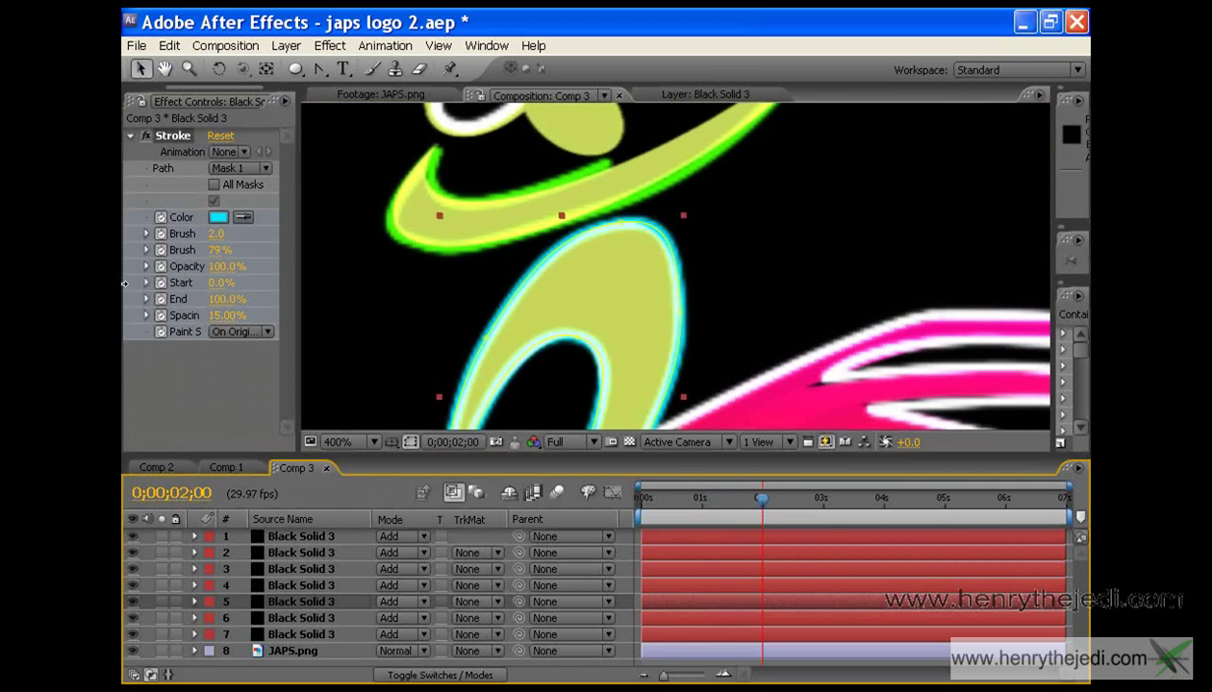
- At 0;00;02;00, set layer 5's stroke color to blue 0000FF and increase its brush hardness and brush size
{"action": "left_click", "coordinate": [218, 218]}
{"action": "left_click", "coordinate": [218, 219]}
{"action": "left_click_drag", "start_coordinate": [495, 527], "coordinate": [507, 471]}
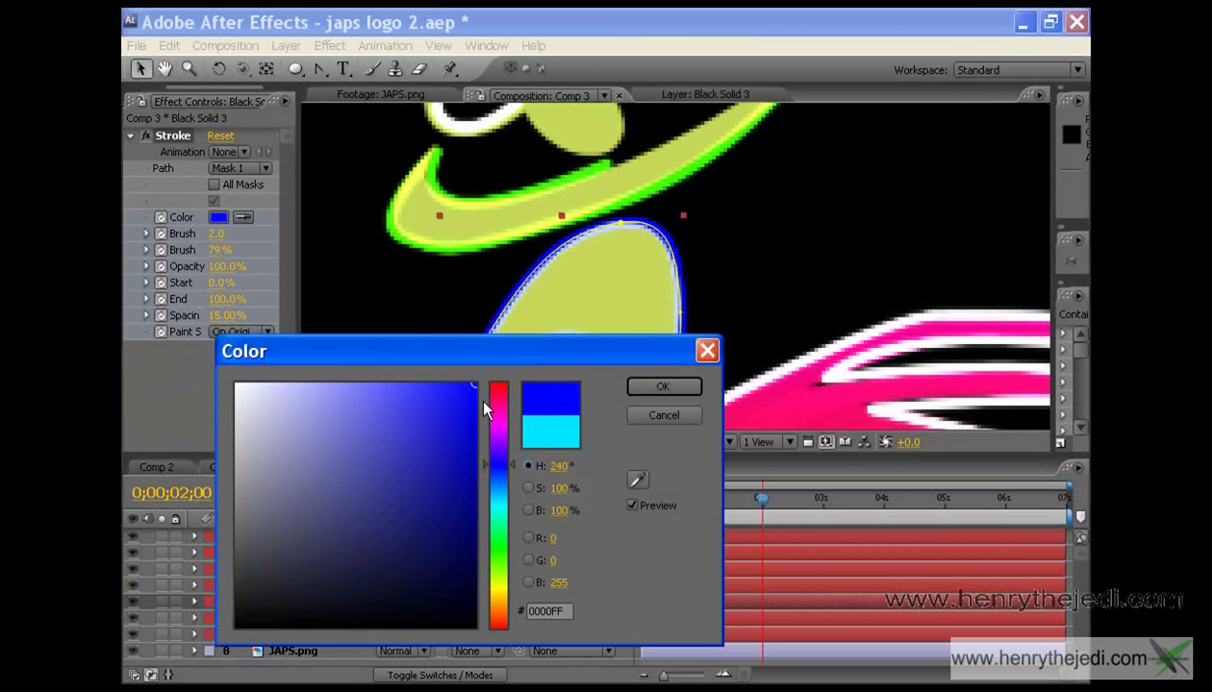
{"action": "left_click", "coordinate": [663, 386]}
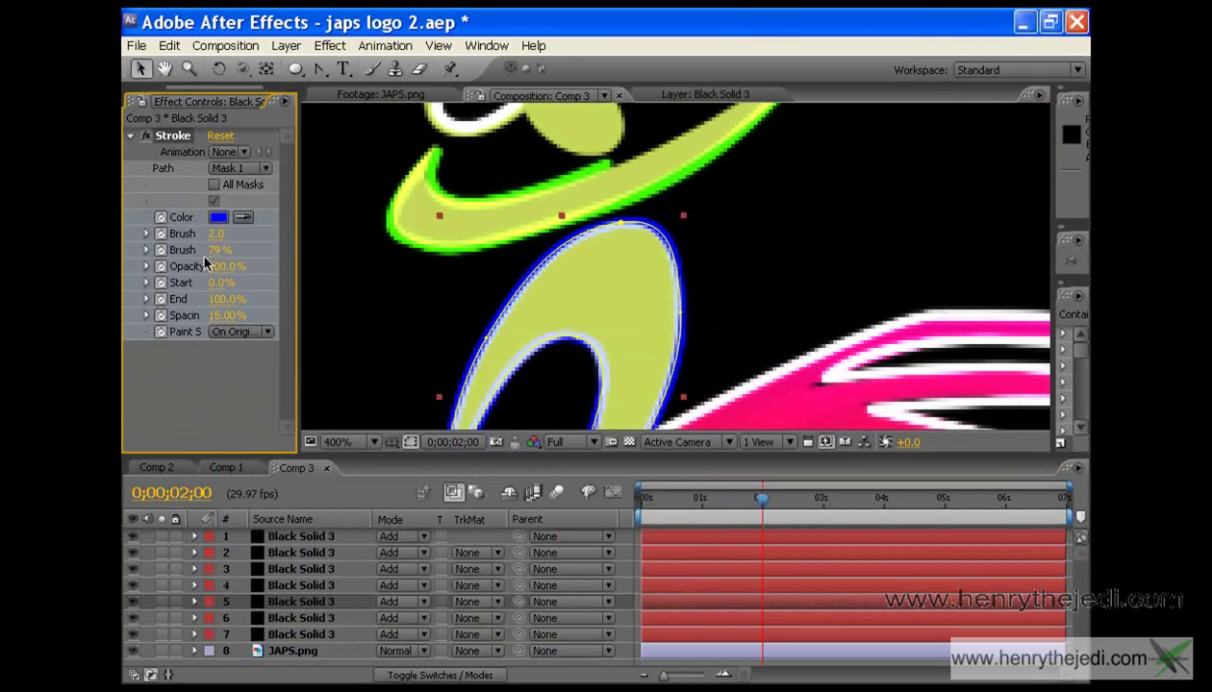
{"action": "left_click_drag", "start_coordinate": [215, 254], "coordinate": [297, 246]}
{"action": "left_click_drag", "start_coordinate": [216, 250], "coordinate": [235, 231]}
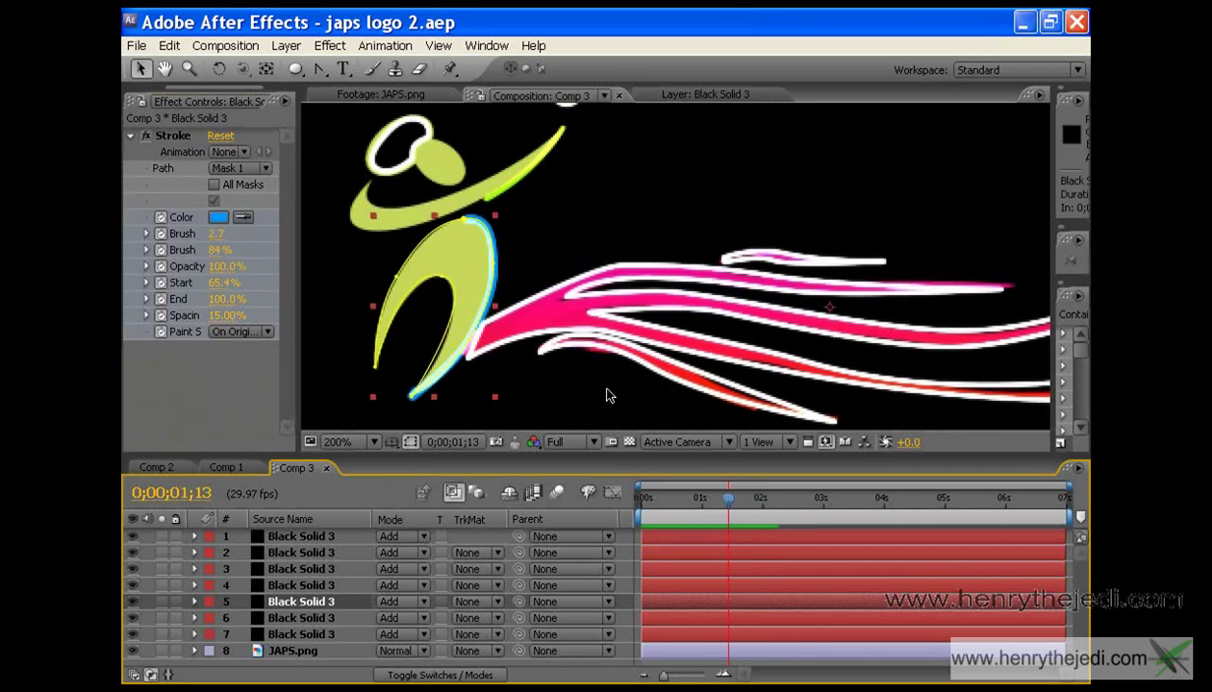
- Add keyframes at 0;00;01;15 on layer 4's Stroke for Paint Style, Spacing, End, Start, Opacity, Brush Hardness and Brush Size
{"action": "left_click_drag", "start_coordinate": [730, 509], "coordinate": [732, 508]}
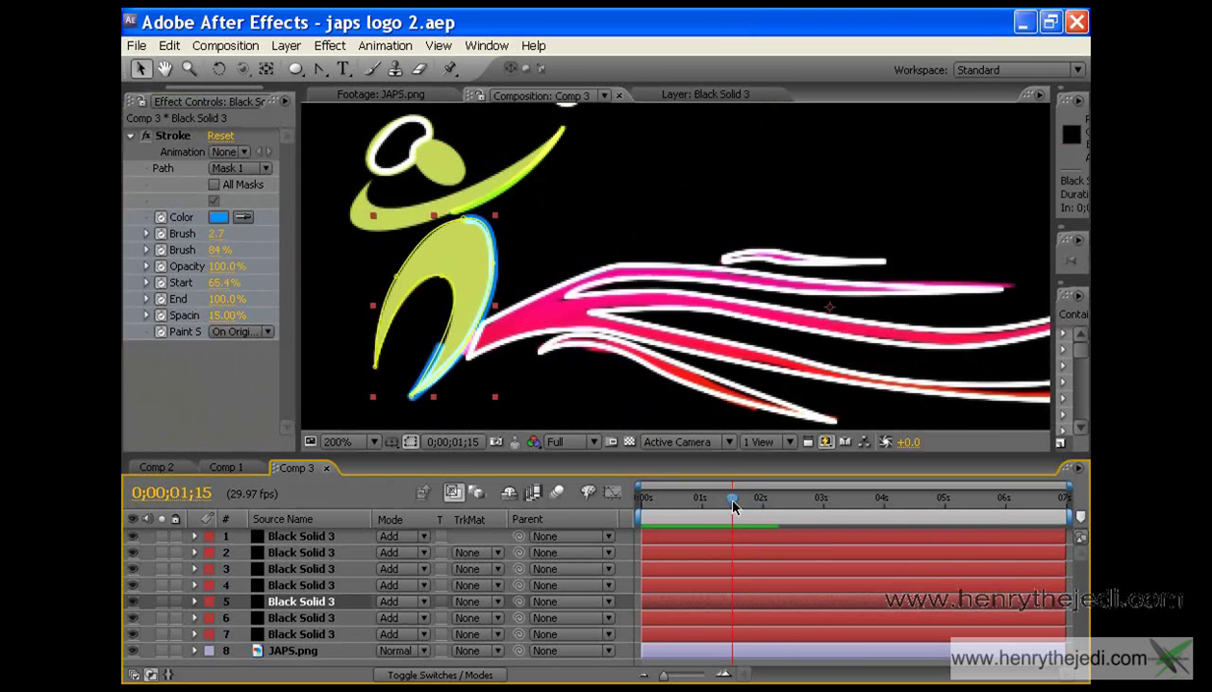
{"action": "left_click", "coordinate": [306, 586]}
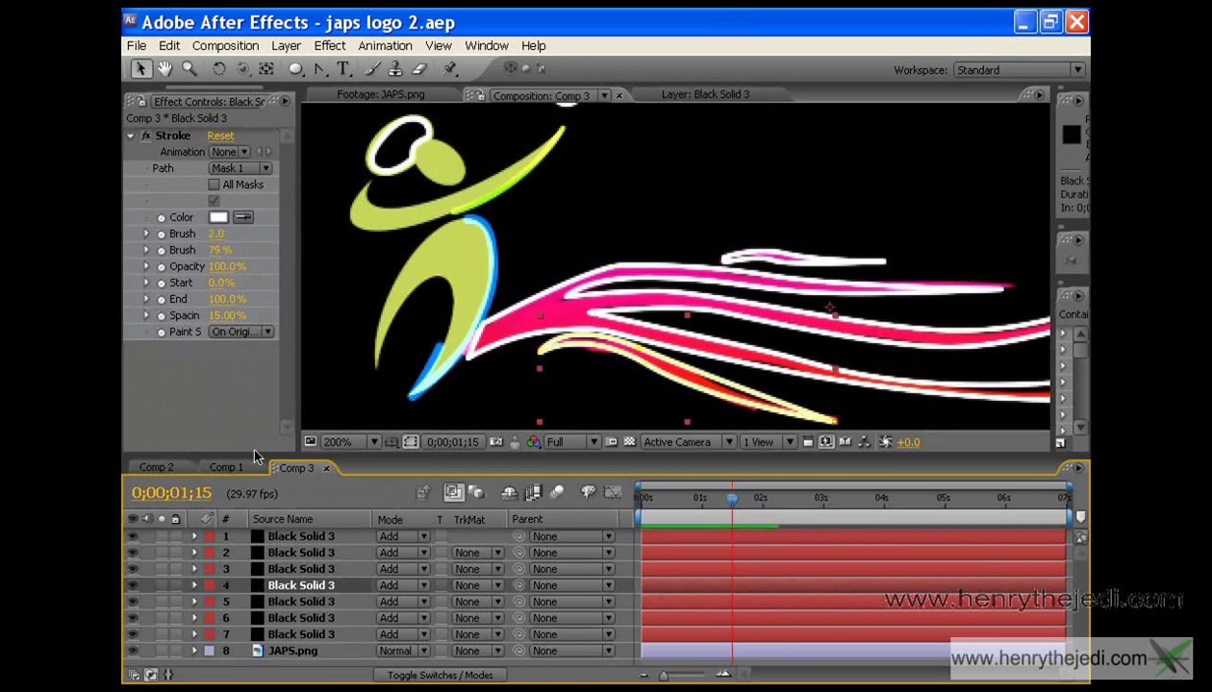
{"action": "left_click", "coordinate": [161, 332]}
{"action": "left_click", "coordinate": [161, 315]}
{"action": "left_click", "coordinate": [160, 299]}
{"action": "left_click", "coordinate": [160, 282]}
{"action": "left_click", "coordinate": [161, 267]}
{"action": "left_click", "coordinate": [161, 250]}
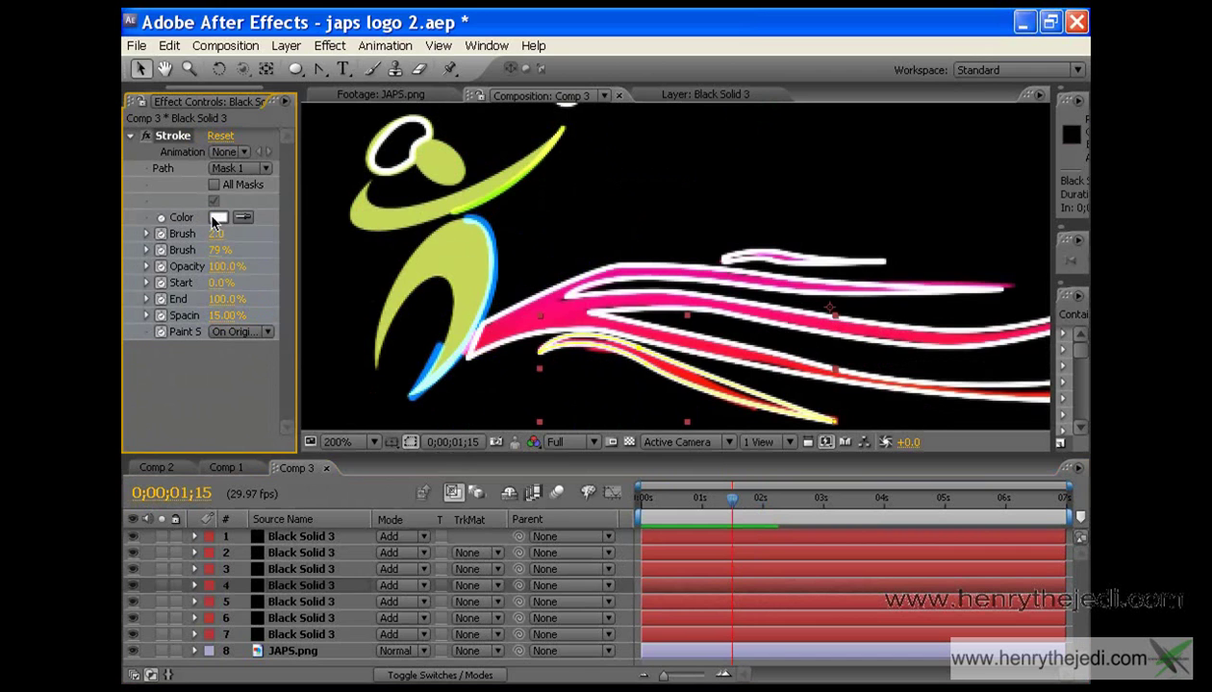
- Set layer 4's stroke color to orange
{"action": "left_click", "coordinate": [218, 218]}
{"action": "left_click", "coordinate": [496, 582]}
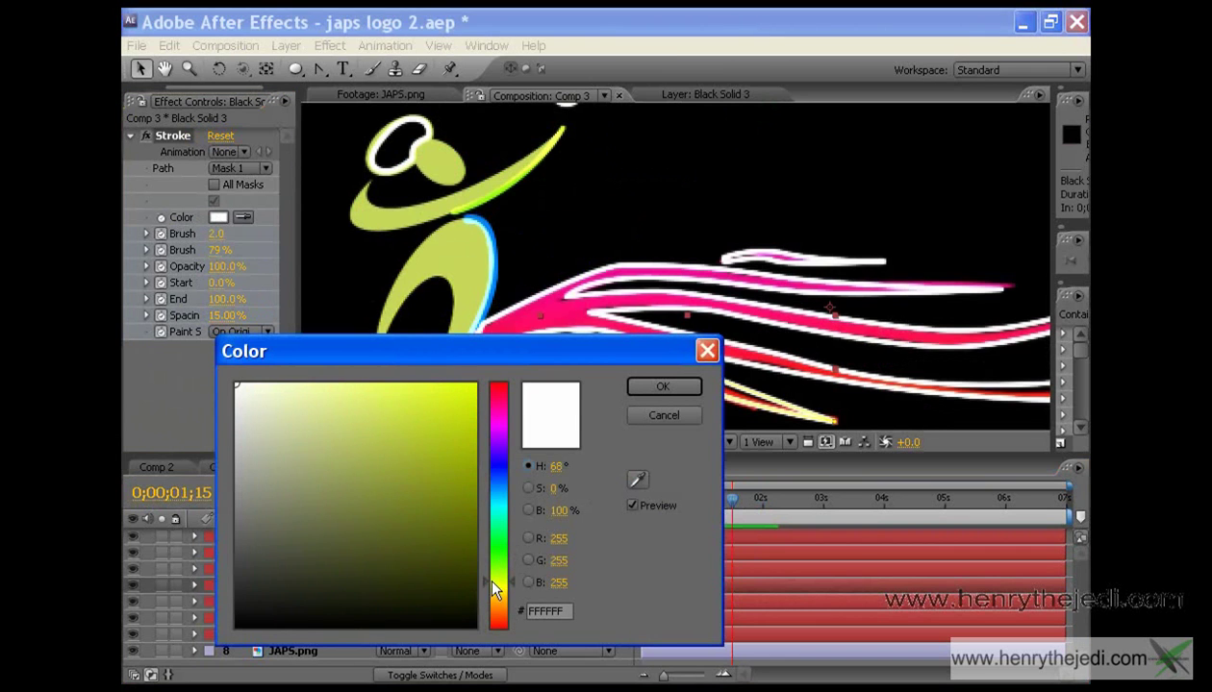
{"action": "left_click", "coordinate": [477, 377]}
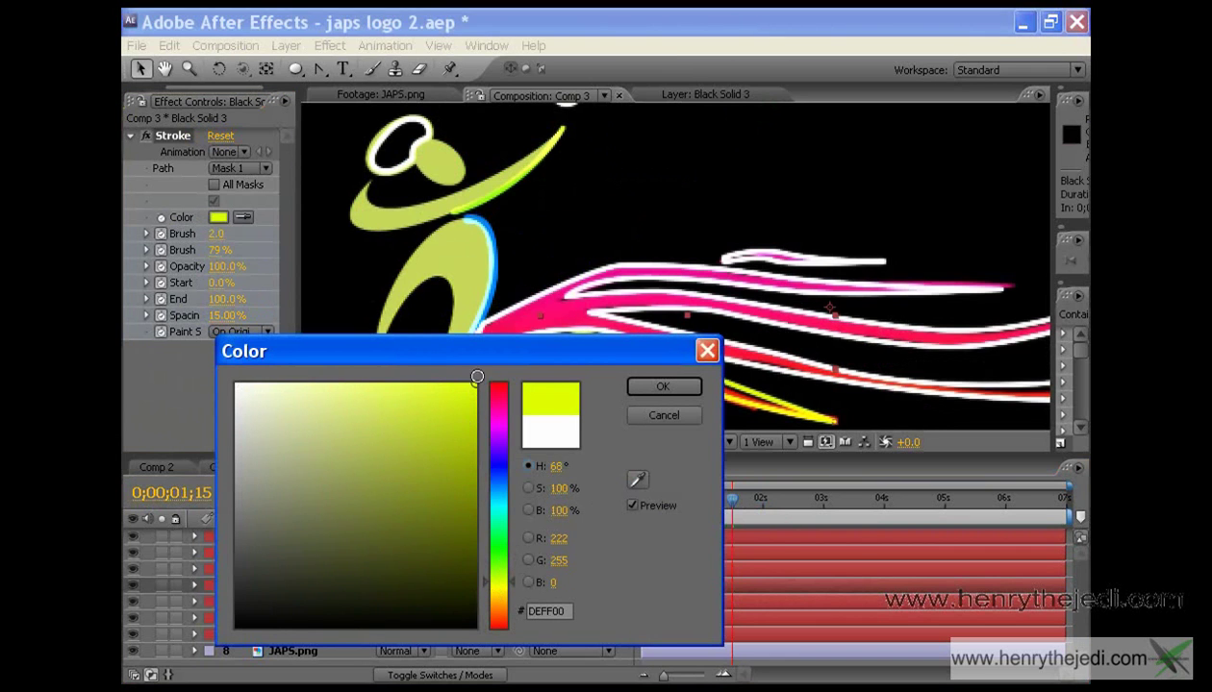
{"action": "left_click", "coordinate": [496, 604]}
{"action": "left_click", "coordinate": [660, 387]}
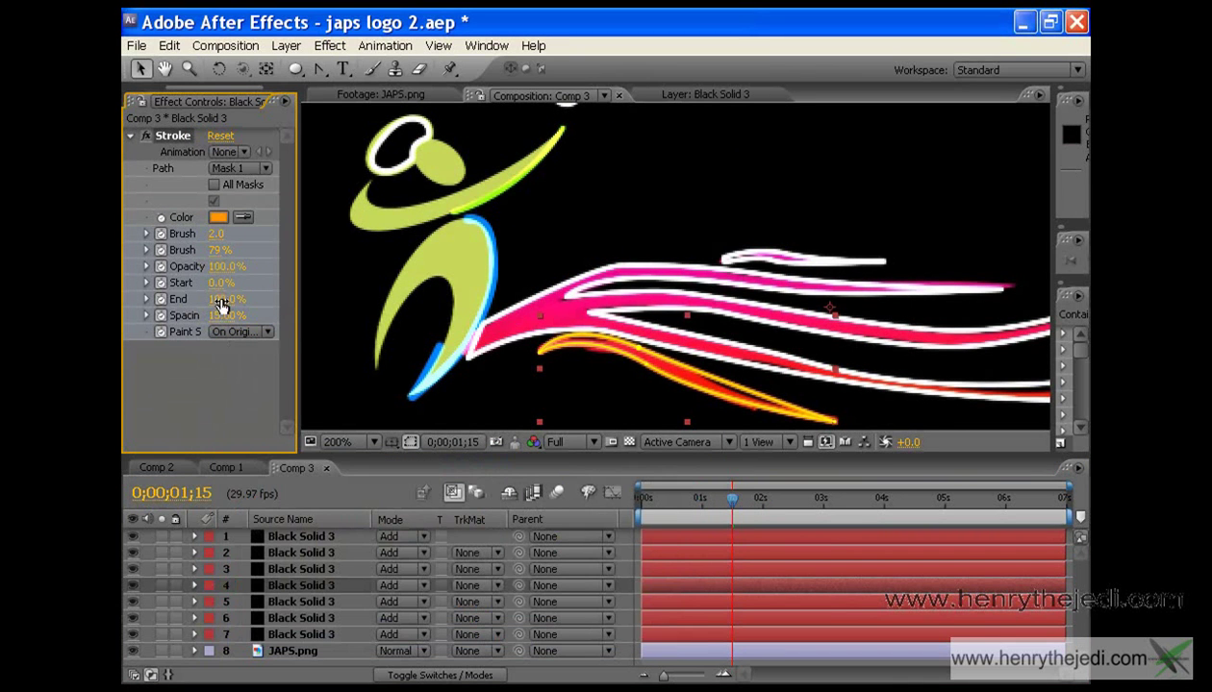
- Animate layer 4's stroke Start from 100% at 0;00;01;15 to 4% at 0;00;02;04
{"action": "left_click_drag", "start_coordinate": [223, 283], "coordinate": [369, 277]}
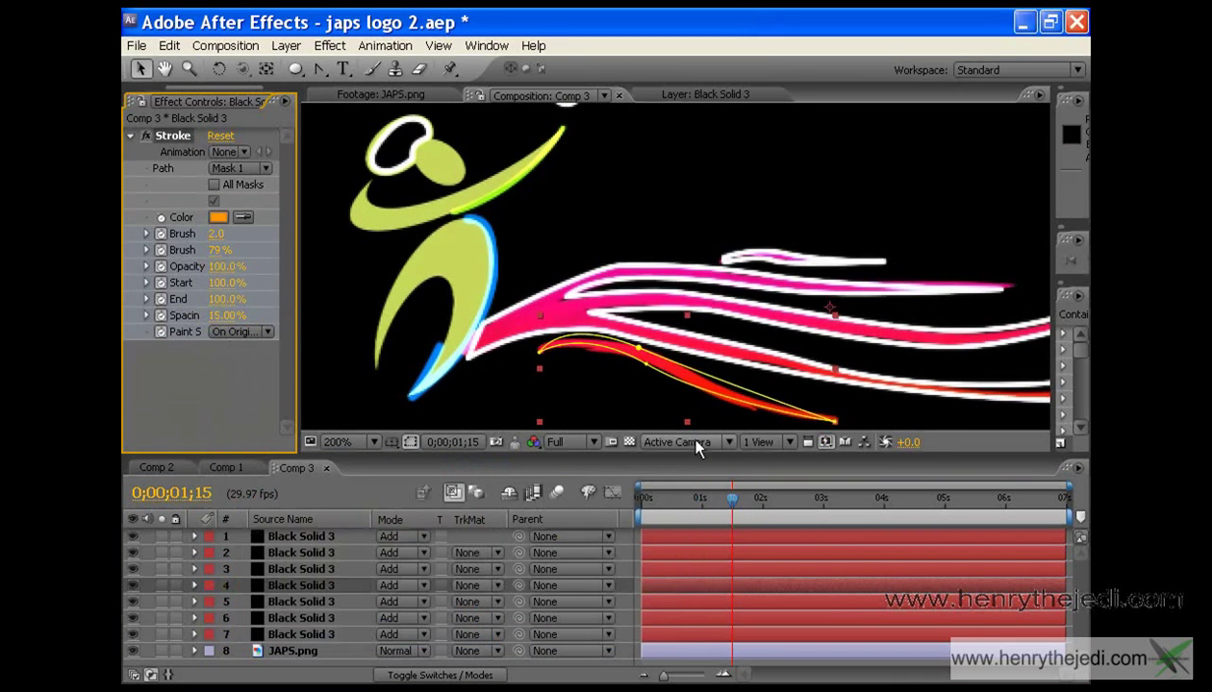
{"action": "left_click_drag", "start_coordinate": [733, 501], "coordinate": [771, 503]}
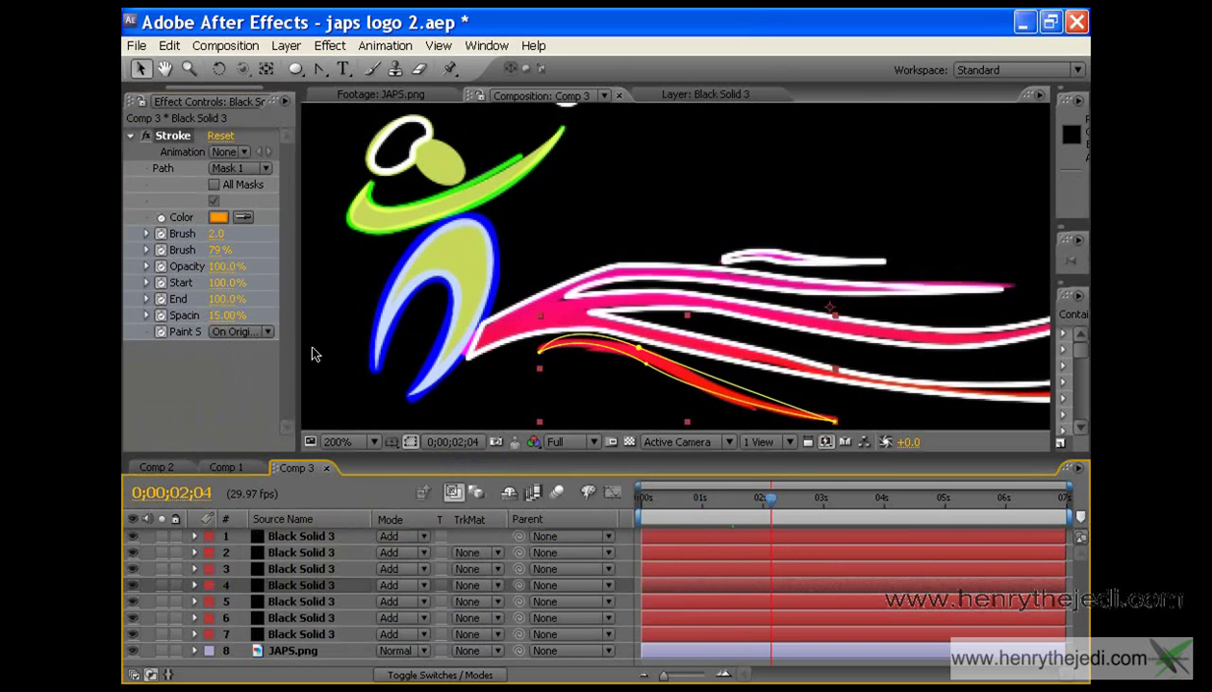
{"action": "left_click_drag", "start_coordinate": [227, 283], "coordinate": [125, 280]}
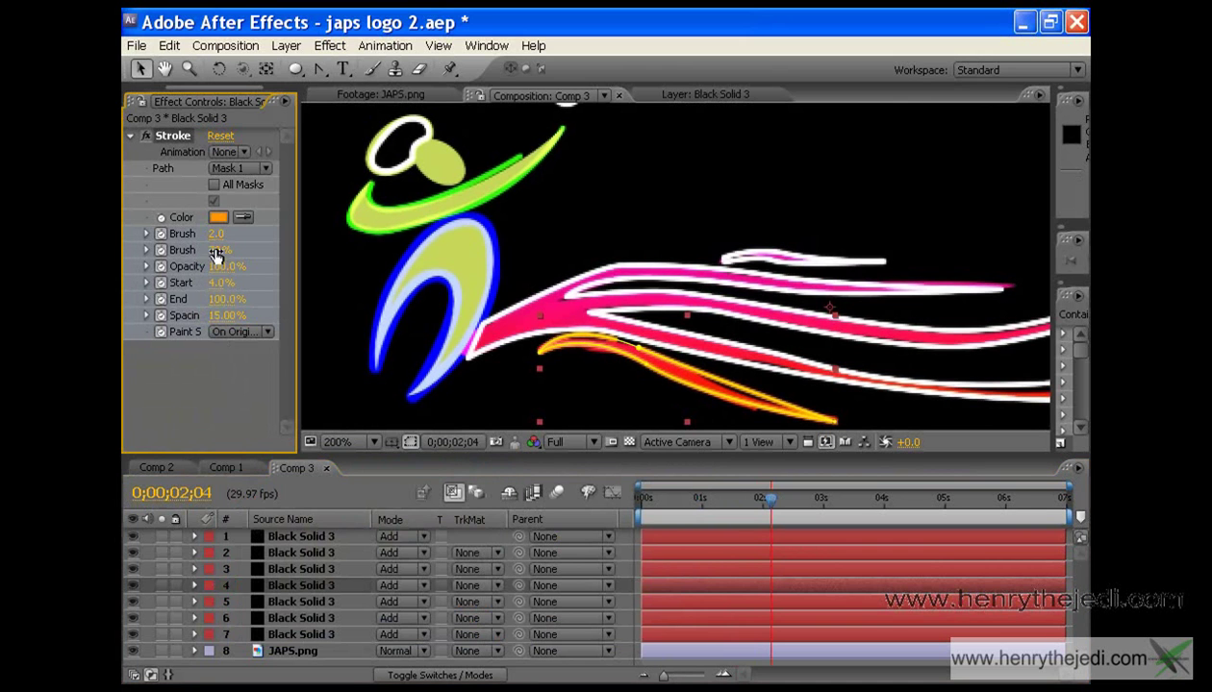
- At 0;00;02;04, set layer 4's stroke brush hardness to 86%, brush size to 4.0 and color to red
{"action": "mouse_move", "coordinate": [221, 249]}
{"action": "left_mouse_down"}
{"action": "mouse_move", "coordinate": [262, 249]}
{"action": "mouse_move", "coordinate": [236, 234]}
{"action": "left_mouse_up"}
{"action": "left_click", "coordinate": [221, 217]}
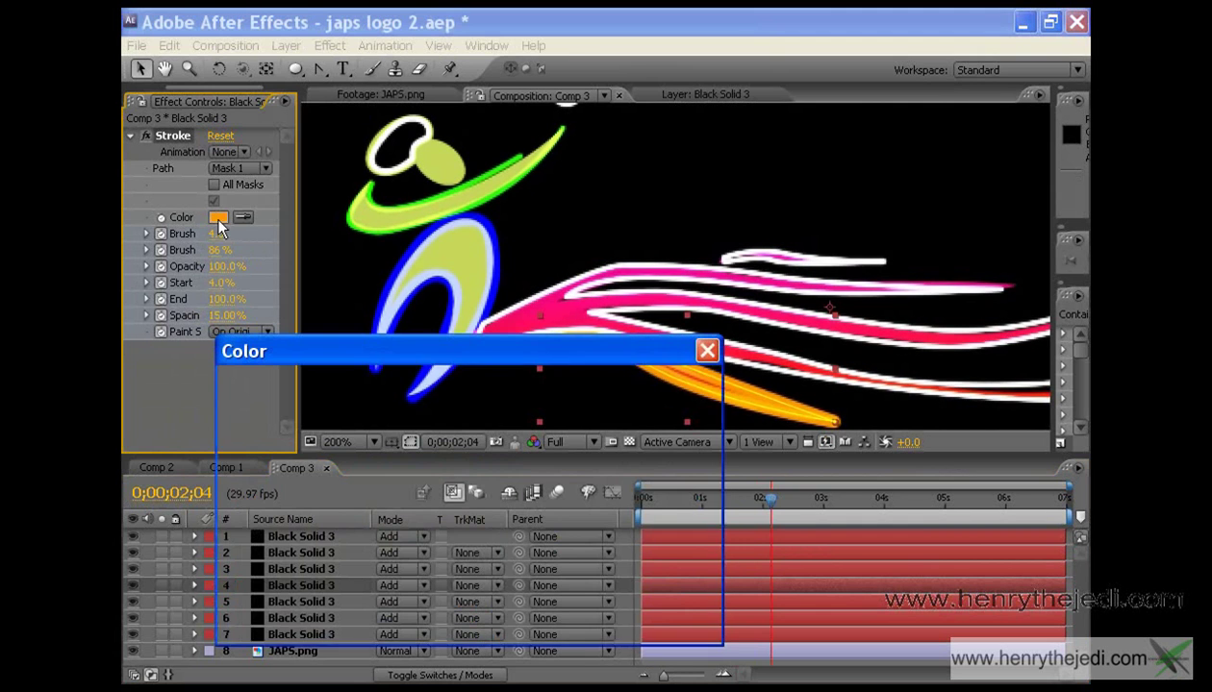
{"action": "left_click_drag", "start_coordinate": [491, 545], "coordinate": [500, 627]}
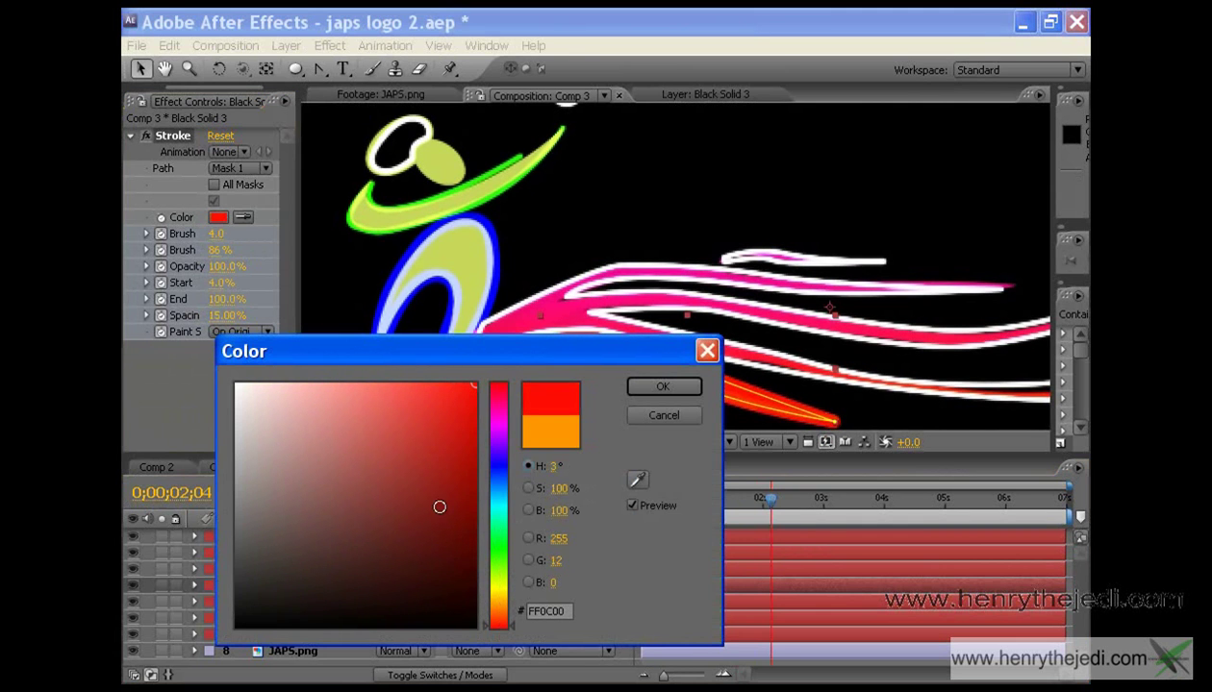
{"action": "left_click", "coordinate": [438, 400]}
{"action": "left_click_drag", "start_coordinate": [439, 400], "coordinate": [428, 429]}
{"action": "left_click", "coordinate": [659, 387]}
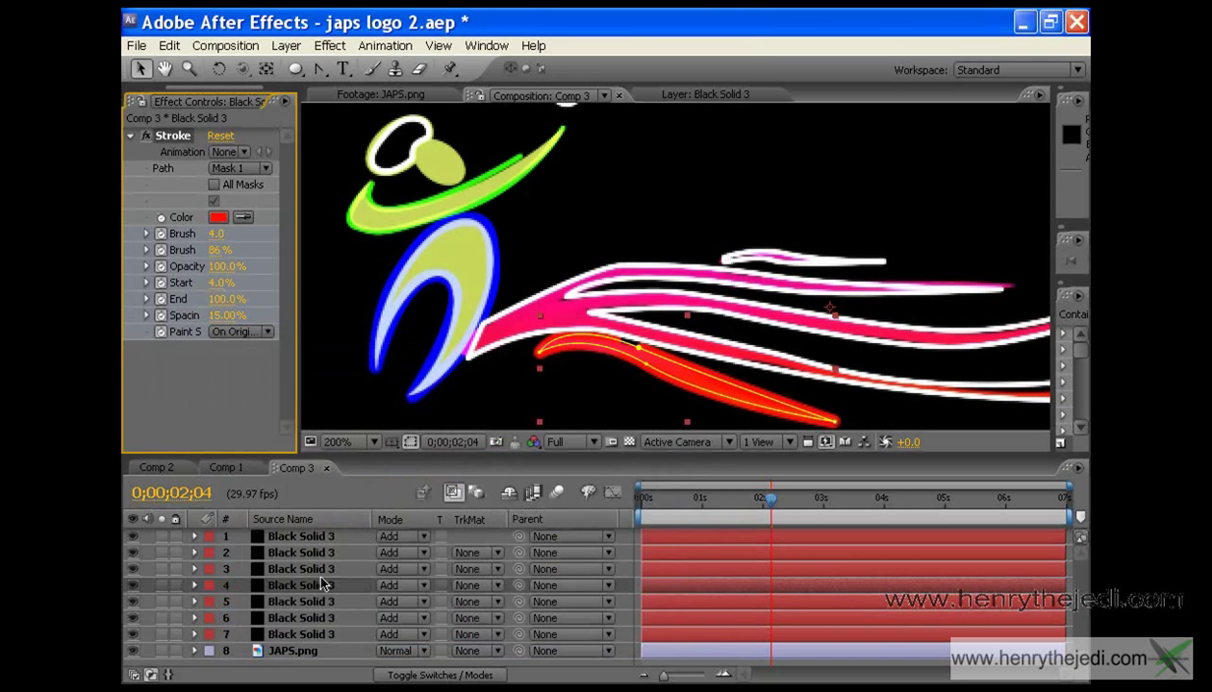
- Change layer 4's stroke color to orange (D65C12) at 0;00;02;04
{"action": "left_click", "coordinate": [219, 217]}
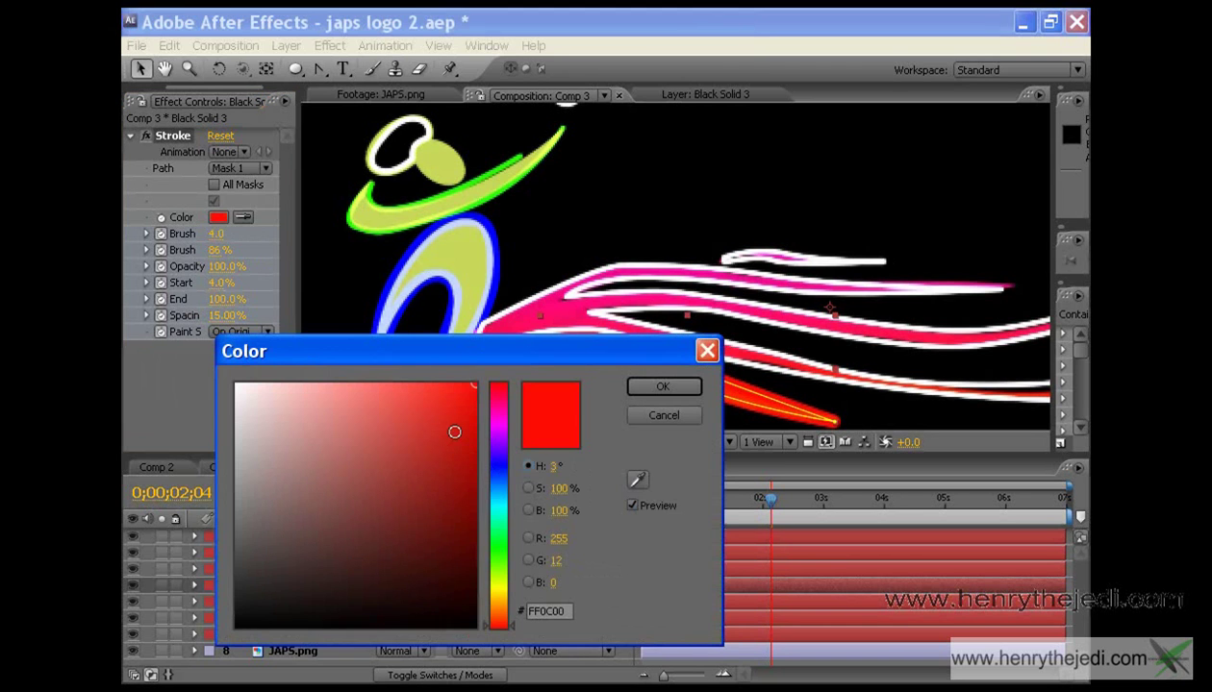
{"action": "left_click", "coordinate": [493, 613]}
{"action": "mouse_move", "coordinate": [452, 423]}
{"action": "left_mouse_down"}
{"action": "mouse_move", "coordinate": [444, 397]}
{"action": "mouse_move", "coordinate": [456, 423]}
{"action": "left_mouse_up"}
{"action": "left_click", "coordinate": [660, 387]}
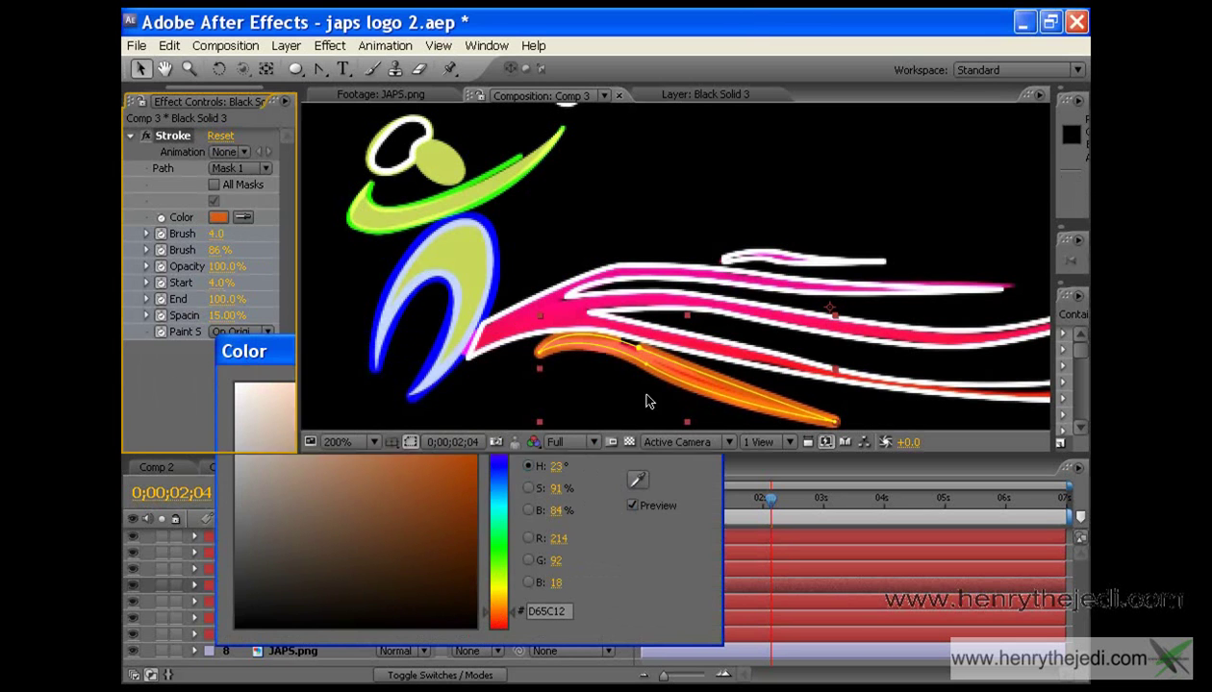
- Add keyframes at 0;00;01;15 on layer 3's Stroke for Paint Style, Spacing, End, Start, Opacity, Brush Hardness, Brush Size and Color
{"action": "left_click", "coordinate": [315, 571]}
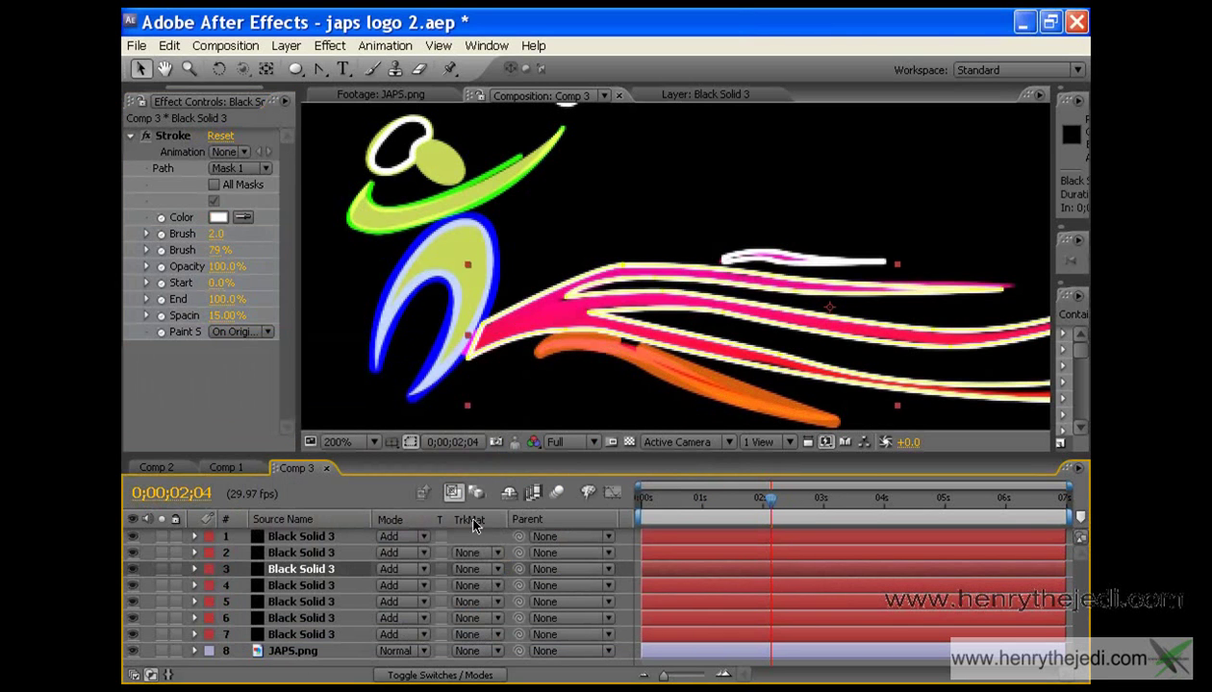
{"action": "mouse_move", "coordinate": [770, 506]}
{"action": "left_mouse_down"}
{"action": "mouse_move", "coordinate": [657, 506]}
{"action": "mouse_move", "coordinate": [733, 507]}
{"action": "left_mouse_up"}
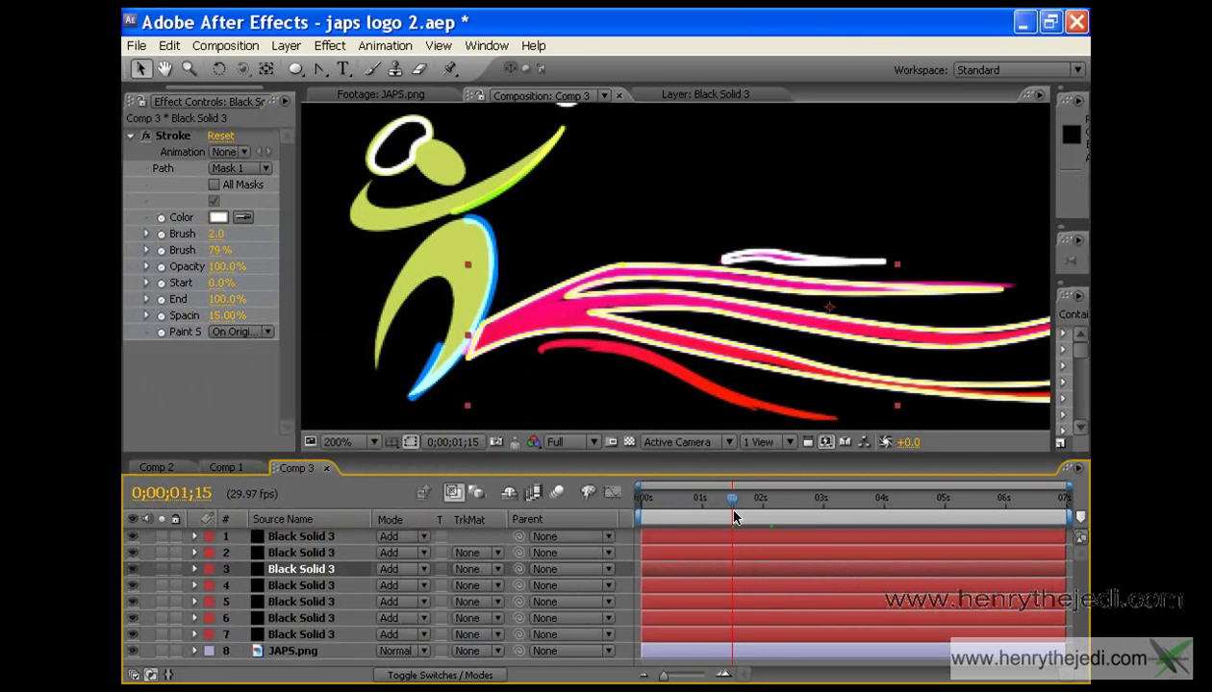
{"action": "left_click", "coordinate": [160, 344]}
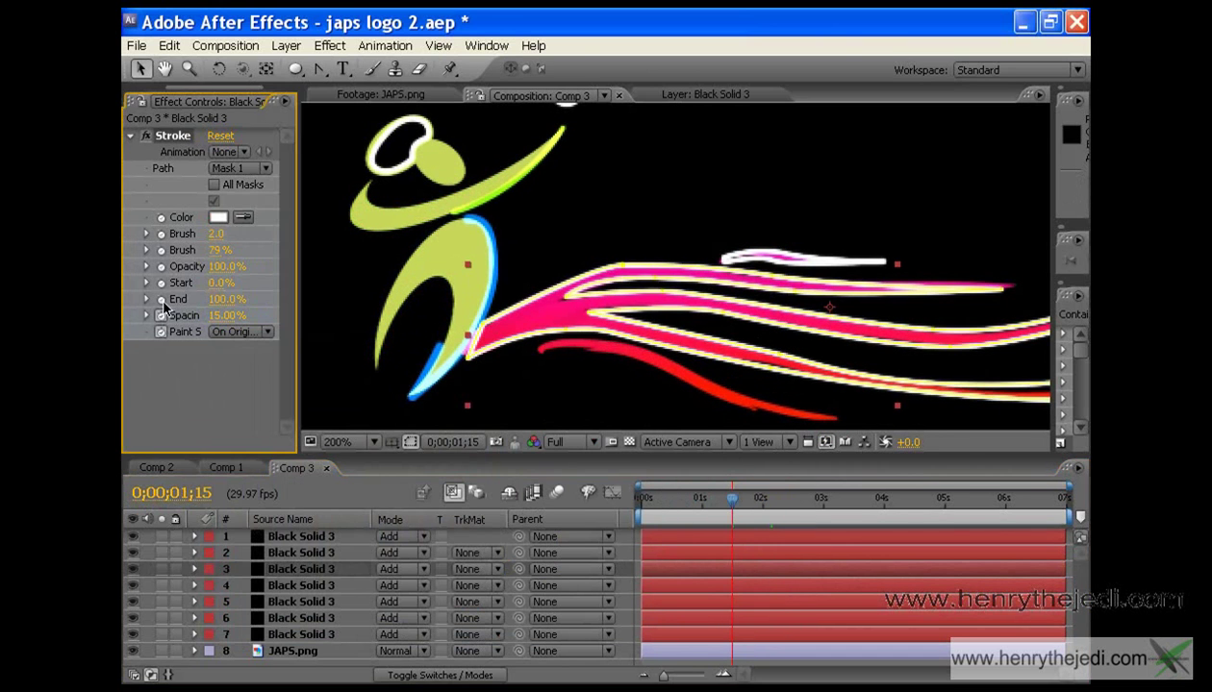
{"action": "left_click", "coordinate": [161, 282]}
{"action": "left_click", "coordinate": [160, 266]}
{"action": "left_click", "coordinate": [161, 234]}
{"action": "left_click", "coordinate": [161, 218]}
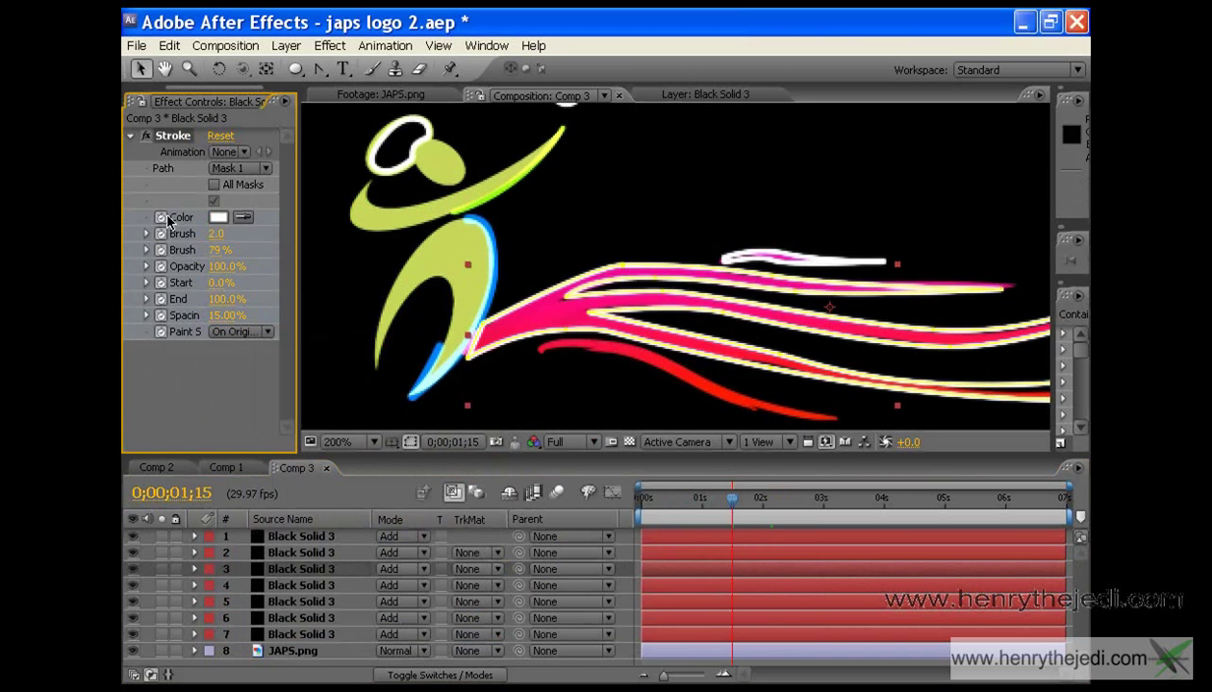
{"action": "left_click", "coordinate": [217, 219]}
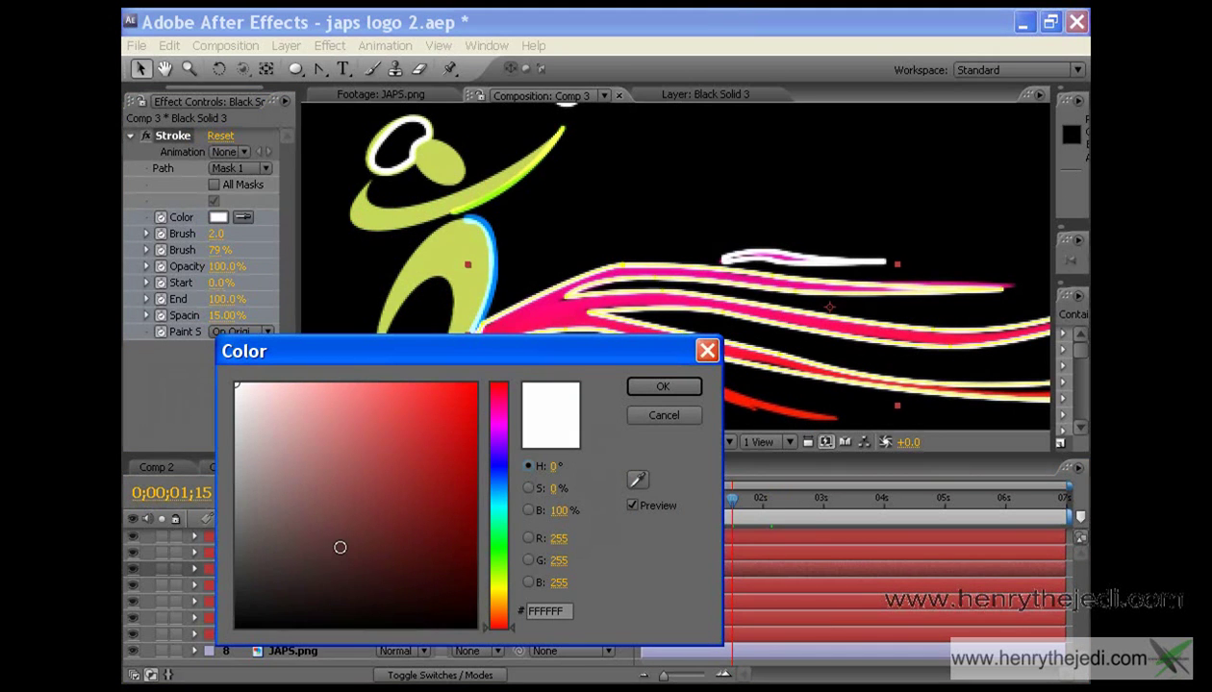
{"action": "left_click_drag", "start_coordinate": [495, 569], "coordinate": [493, 601]}
{"action": "left_click_drag", "start_coordinate": [338, 481], "coordinate": [226, 373]}
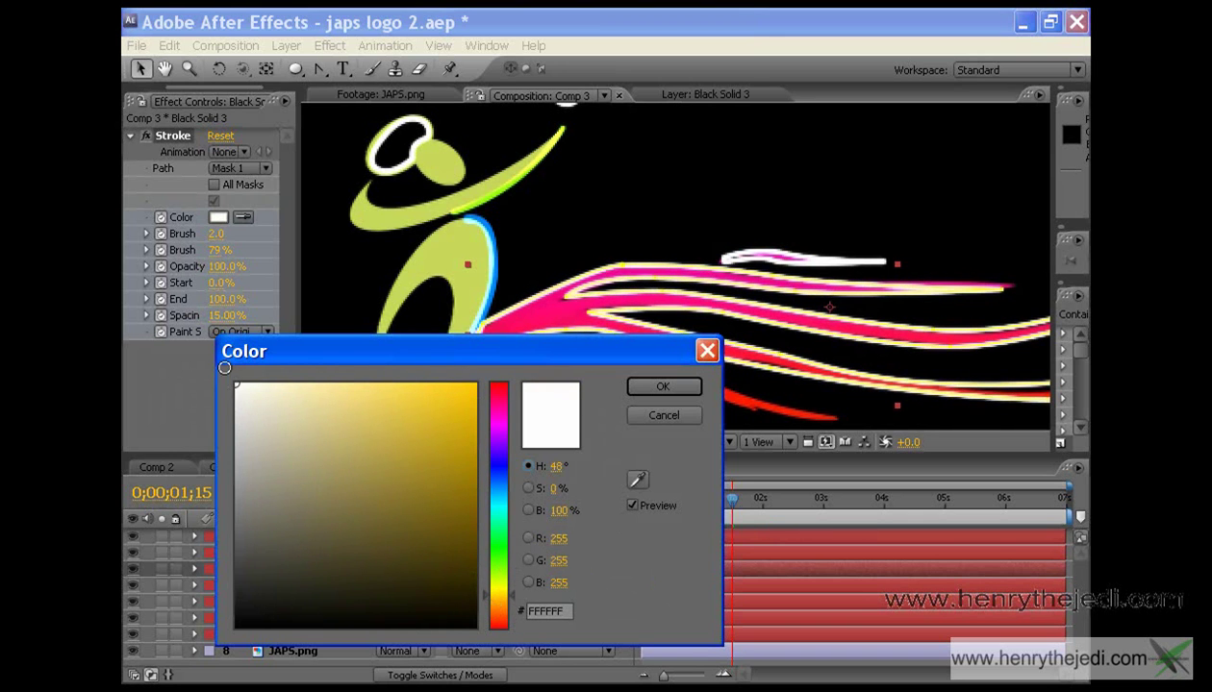
{"action": "left_click", "coordinate": [648, 415]}
- Animate layer 3's stroke Start from 100% at 0;00;01;15 to 0% at 0;00;02;17, with brush size 2.9 at the second time
{"action": "left_click_drag", "start_coordinate": [220, 283], "coordinate": [354, 277]}
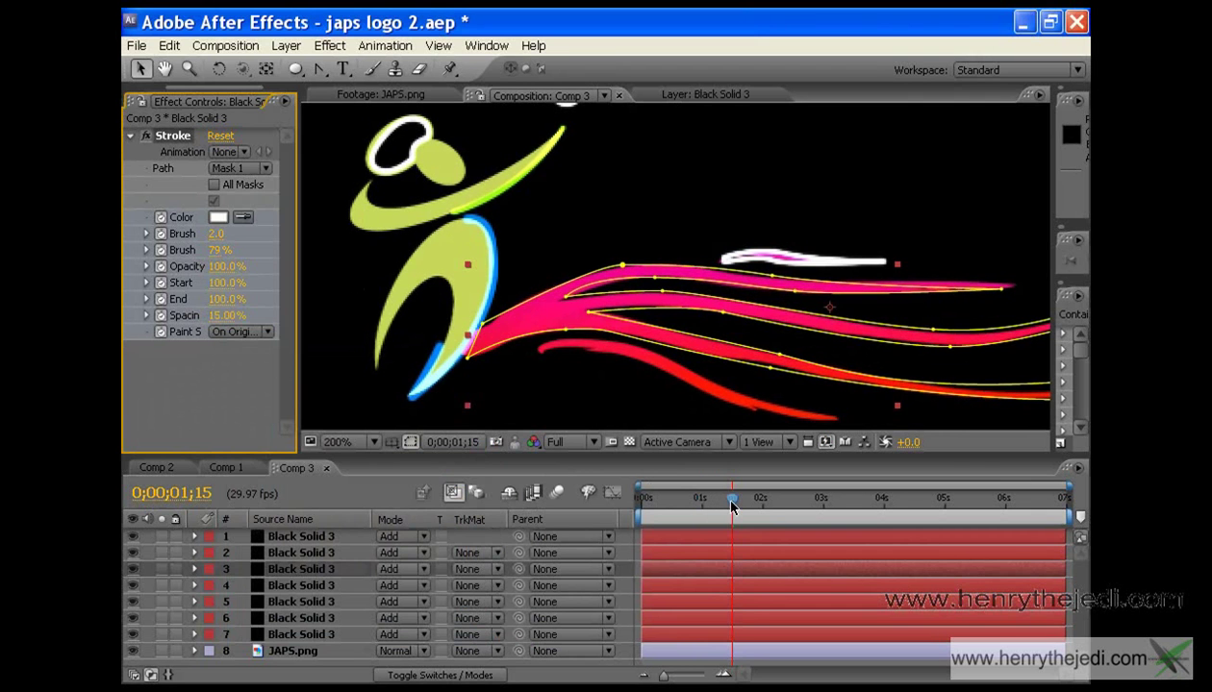
{"action": "left_click_drag", "start_coordinate": [732, 507], "coordinate": [797, 508]}
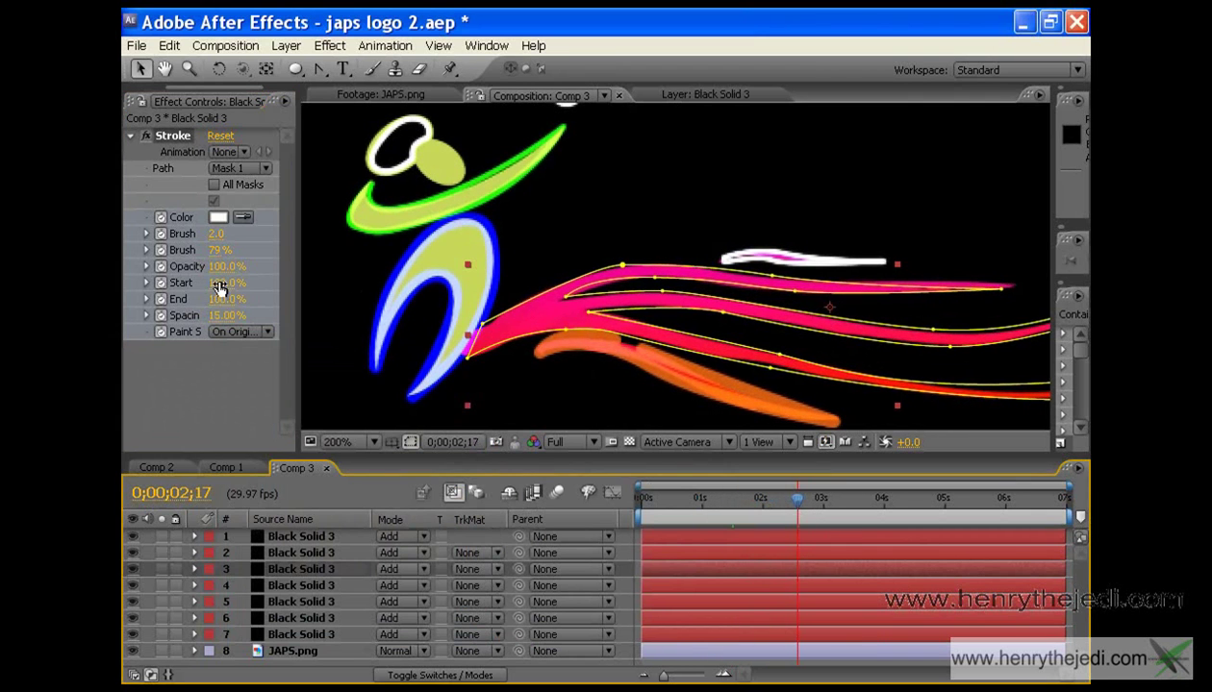
{"action": "left_click_drag", "start_coordinate": [228, 285], "coordinate": [135, 277]}
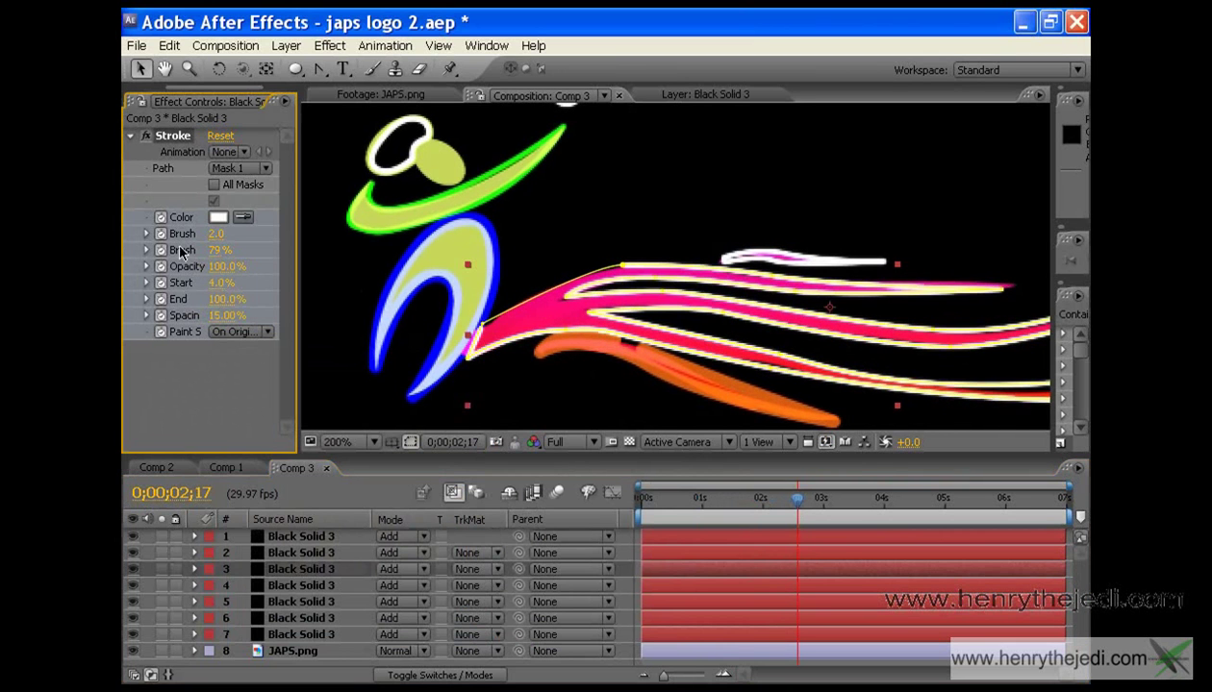
{"action": "left_click_drag", "start_coordinate": [222, 283], "coordinate": [189, 279]}
{"action": "left_click_drag", "start_coordinate": [215, 233], "coordinate": [232, 234]}
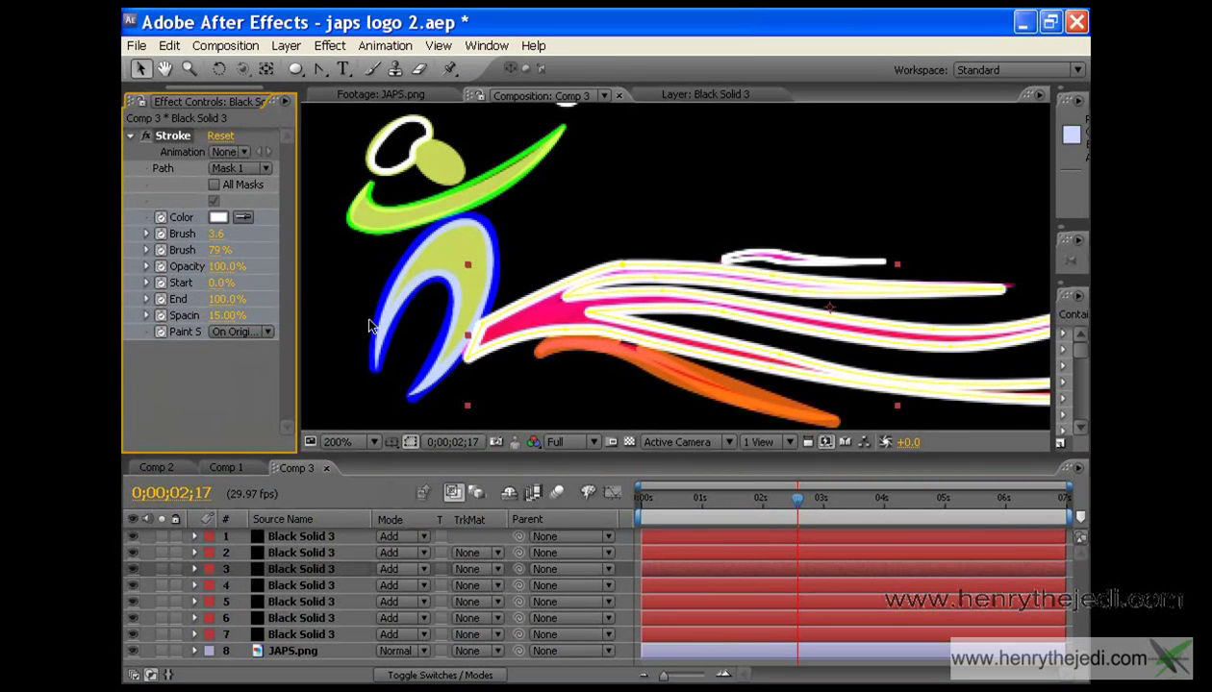
{"action": "left_click_drag", "start_coordinate": [220, 237], "coordinate": [214, 234]}
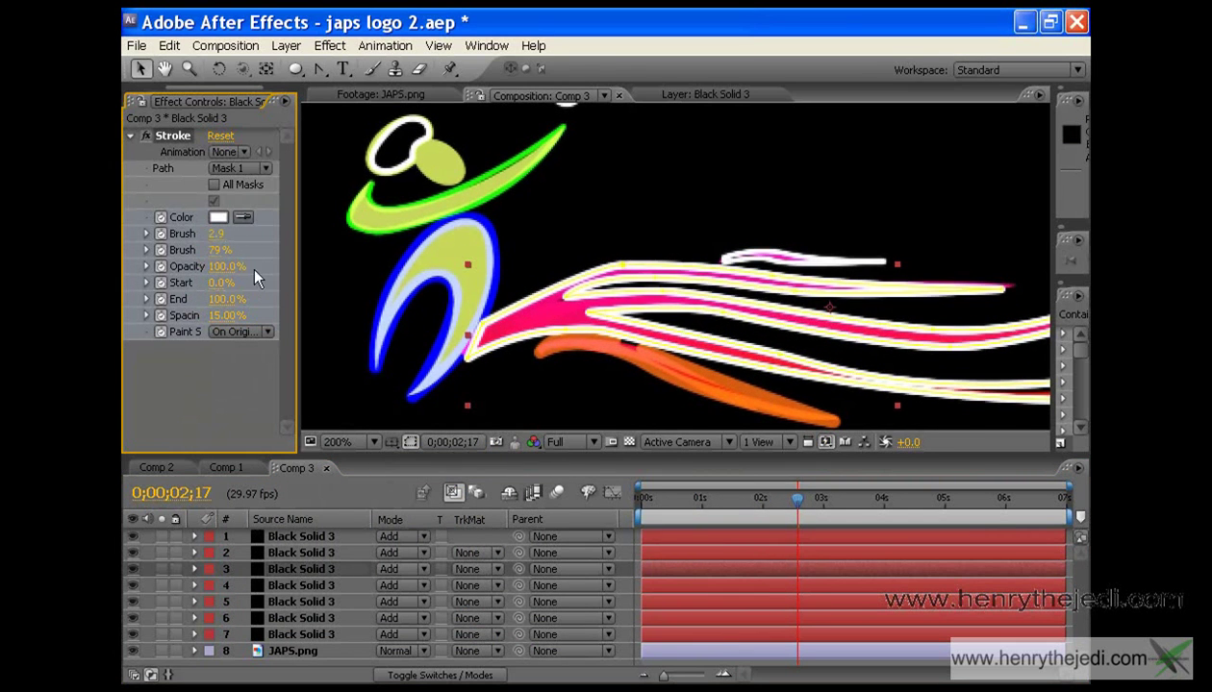
- Add keyframes at 0;00;02;03 on layer 2's Stroke for every property from Paint Style up to Color
{"action": "left_click", "coordinate": [307, 554]}
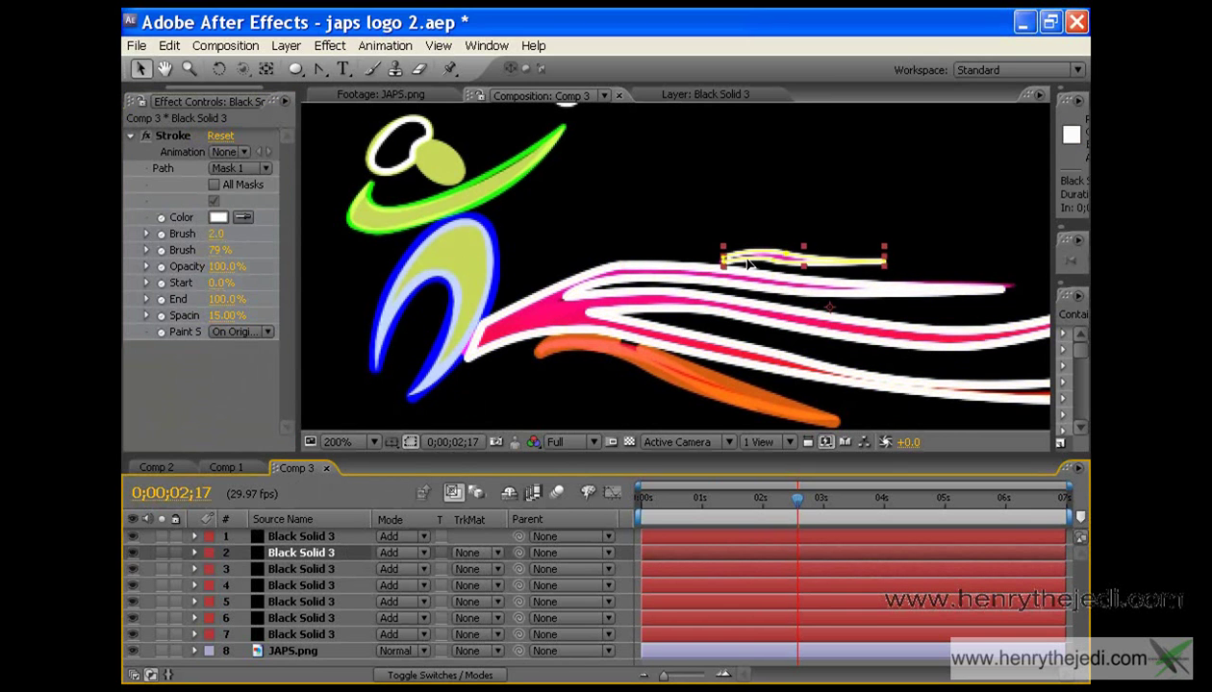
{"action": "left_click_drag", "start_coordinate": [794, 503], "coordinate": [770, 501]}
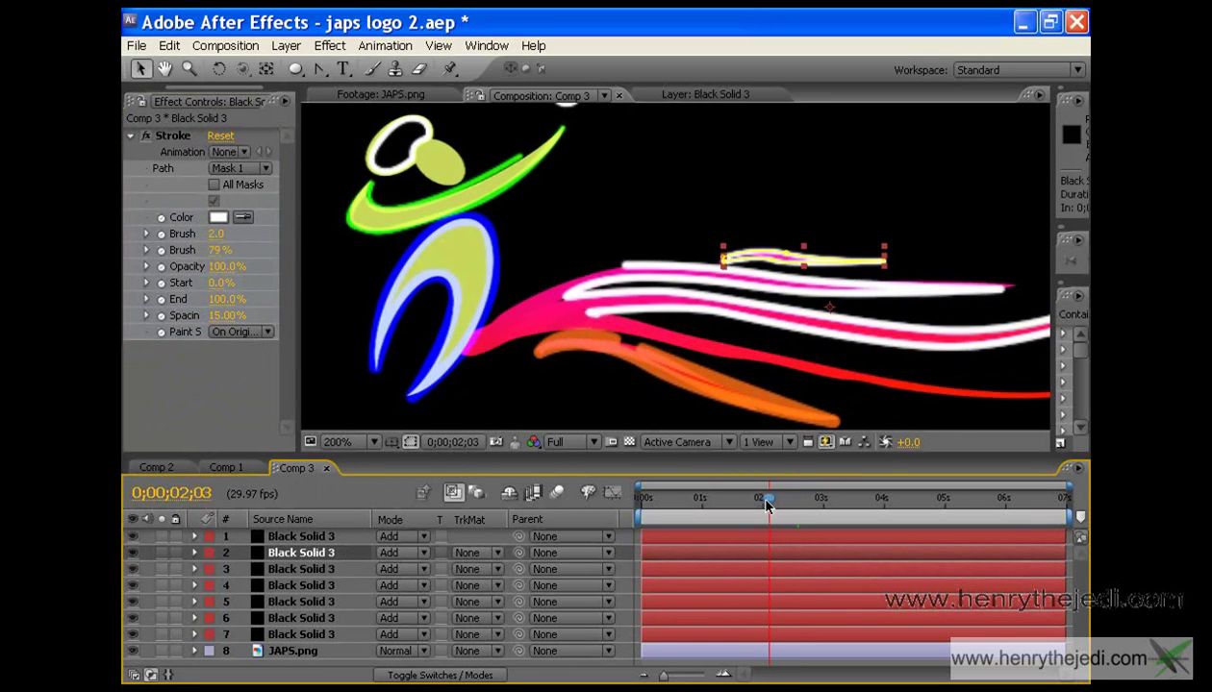
{"action": "left_click", "coordinate": [161, 331]}
{"action": "left_click", "coordinate": [162, 316]}
{"action": "left_click", "coordinate": [162, 299]}
{"action": "left_click", "coordinate": [162, 283]}
{"action": "left_click", "coordinate": [162, 266]}
{"action": "left_click", "coordinate": [161, 250]}
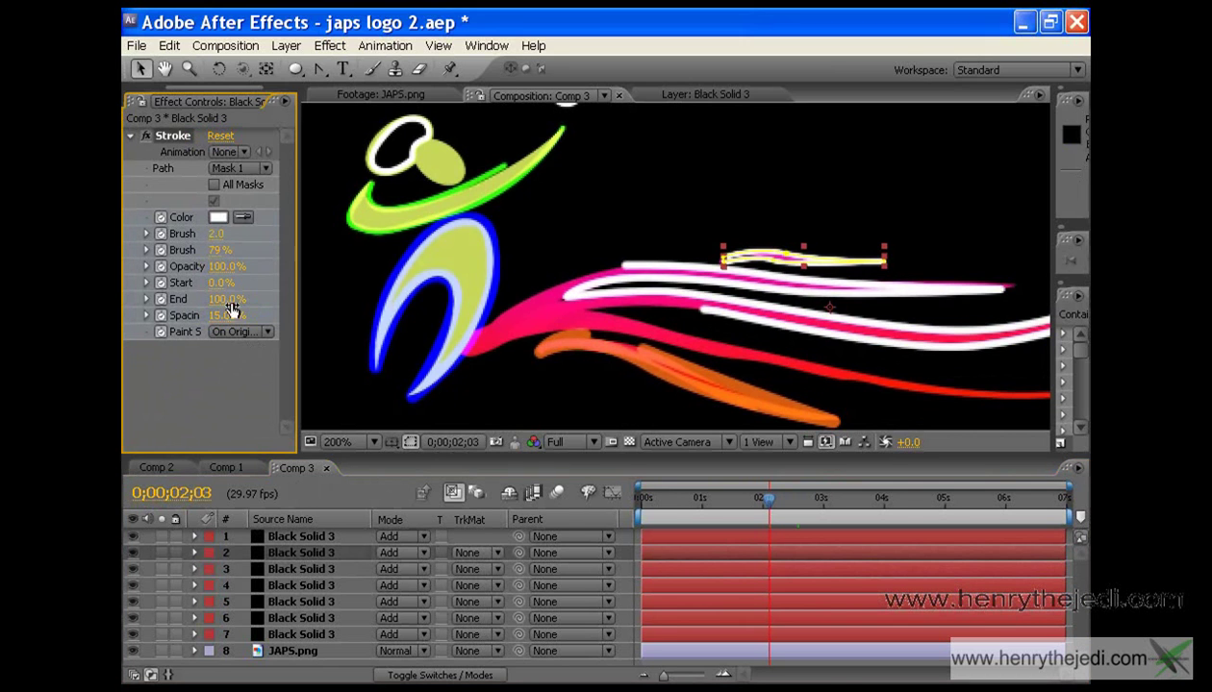
- Animate layer 2's stroke Start from 100% at 0;00;02;03 to 2% at 0;00;02;15
{"action": "left_click_drag", "start_coordinate": [221, 282], "coordinate": [387, 281]}
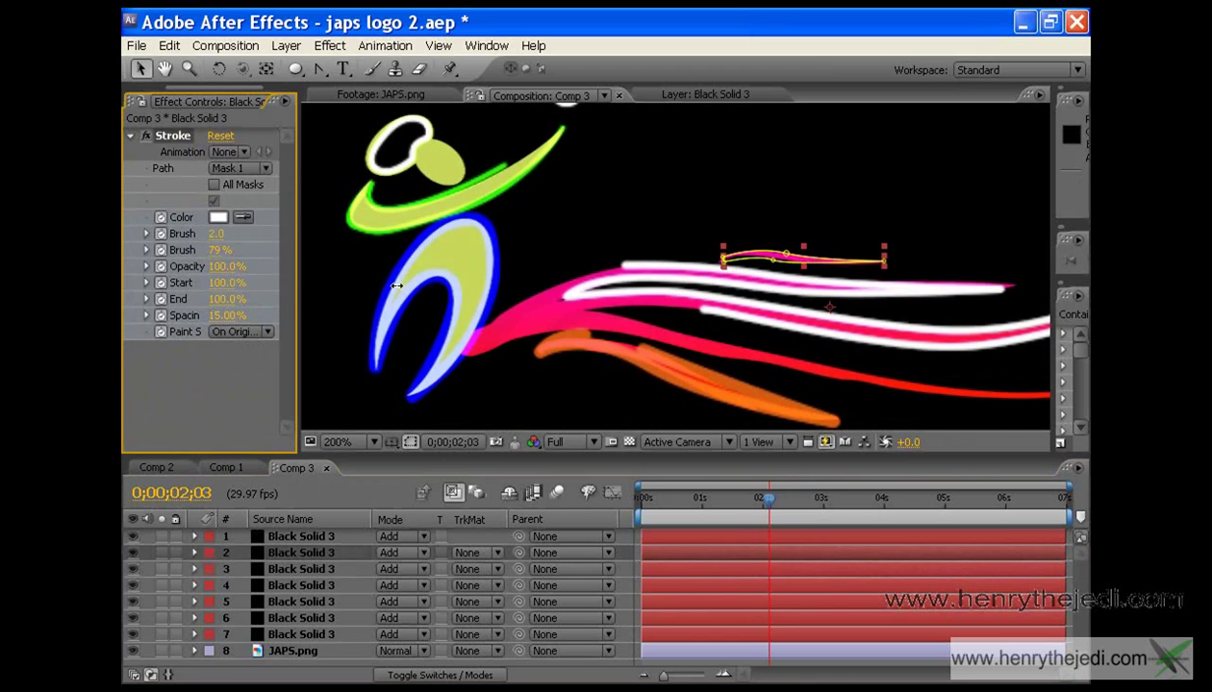
{"action": "left_click_drag", "start_coordinate": [774, 507], "coordinate": [791, 502]}
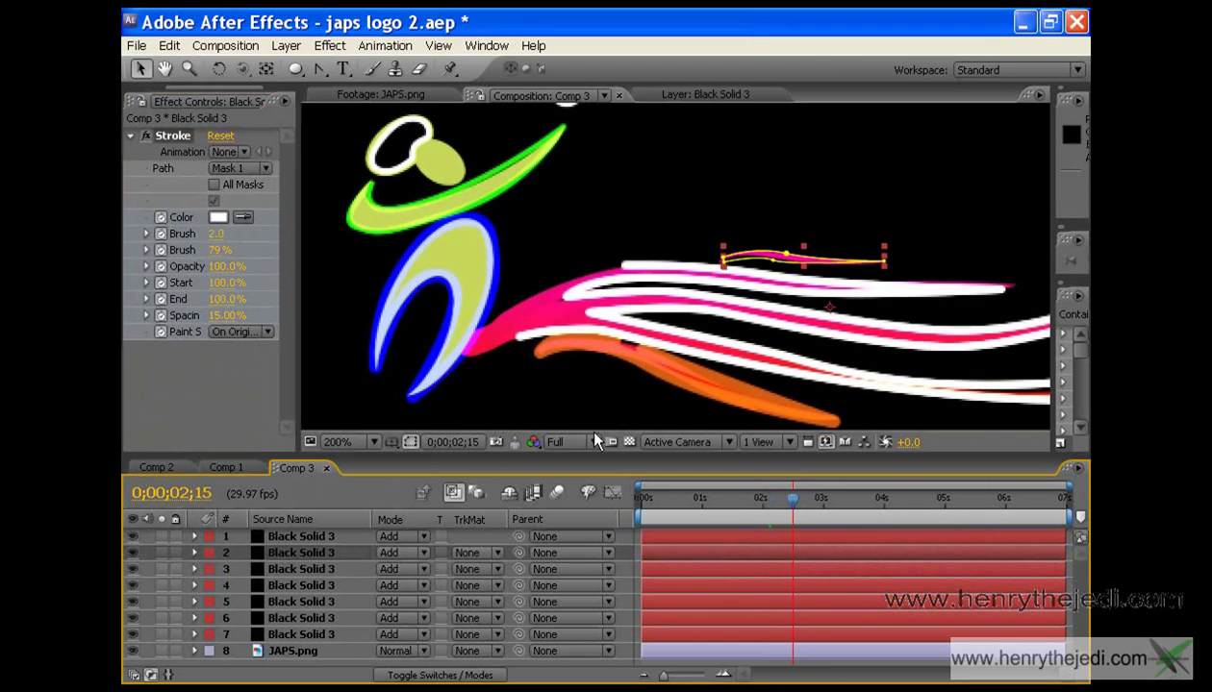
{"action": "left_click", "coordinate": [227, 283]}
{"action": "type", "text": "2"}
{"action": "key", "text": "Return"}
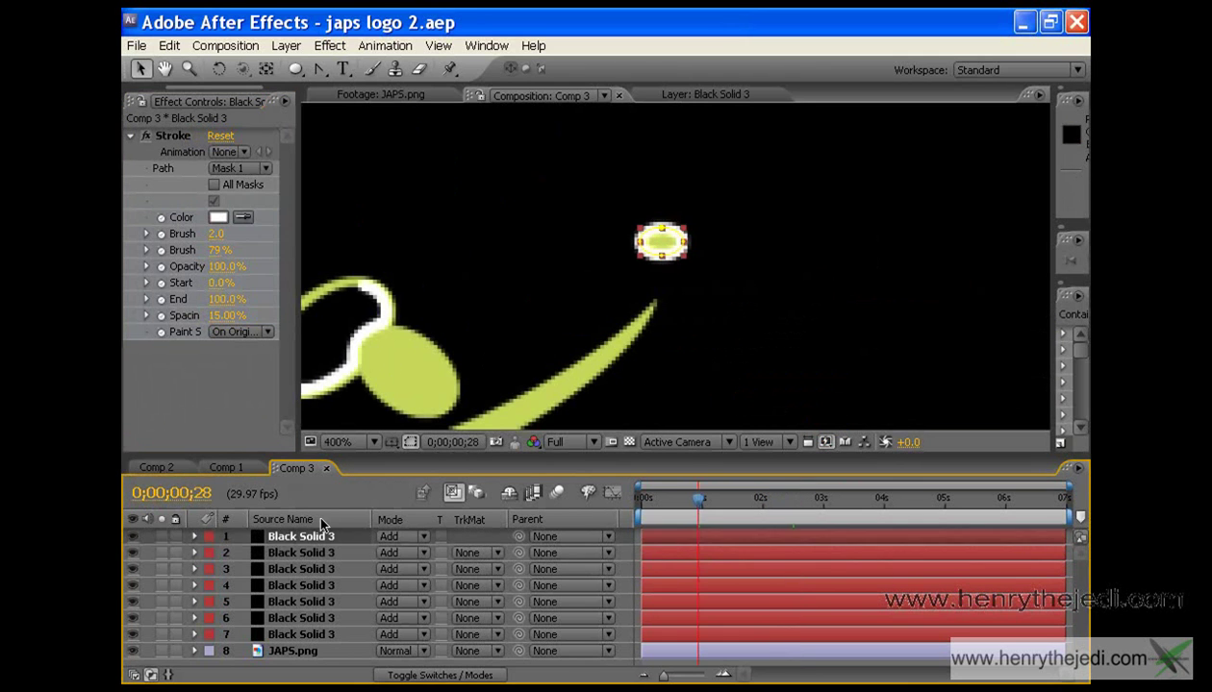
- Add keyframes on layer 1's Stroke for Paint Style, Spacing, End, Start, Opacity, Brush Hardness and Brush Size, with Start at 100%
{"action": "left_click", "coordinate": [325, 537]}
{"action": "left_click_drag", "start_coordinate": [697, 506], "coordinate": [701, 509]}
{"action": "mouse_move", "coordinate": [160, 334]}
{"action": "left_mouse_down"}
{"action": "mouse_move", "coordinate": [164, 254]}
{"action": "mouse_move", "coordinate": [273, 280]}
{"action": "mouse_move", "coordinate": [361, 280]}
{"action": "left_mouse_up"}
{"action": "left_click", "coordinate": [369, 284]}
{"action": "mouse_move", "coordinate": [224, 283]}
{"action": "left_mouse_down"}
{"action": "mouse_move", "coordinate": [356, 277]}
{"action": "mouse_move", "coordinate": [204, 273]}
{"action": "mouse_move", "coordinate": [213, 285]}
{"action": "left_mouse_up"}
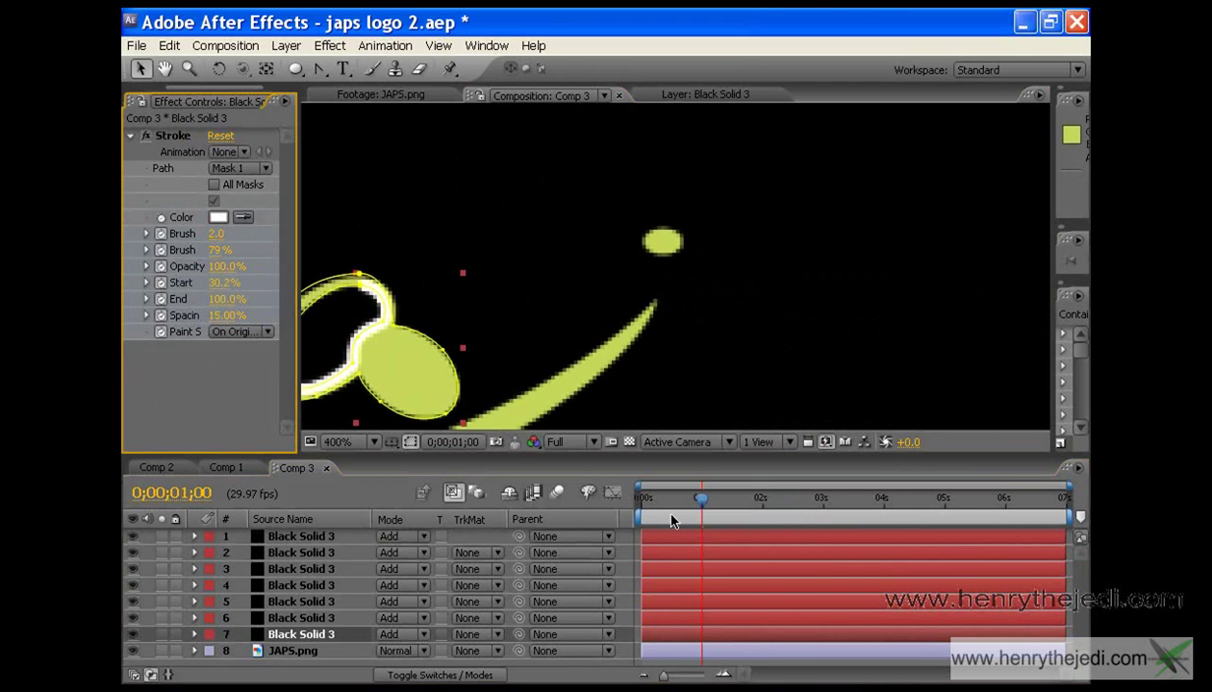
- Animate layer 1's stroke Start from 100% at 0;00;01;02 down to 0%, and preview the animation from the beginning
{"action": "mouse_move", "coordinate": [710, 504]}
{"action": "left_mouse_down"}
{"action": "mouse_move", "coordinate": [620, 502]}
{"action": "mouse_move", "coordinate": [739, 504]}
{"action": "mouse_move", "coordinate": [695, 503]}
{"action": "mouse_move", "coordinate": [705, 504]}
{"action": "left_mouse_up"}
{"action": "left_click", "coordinate": [314, 544]}
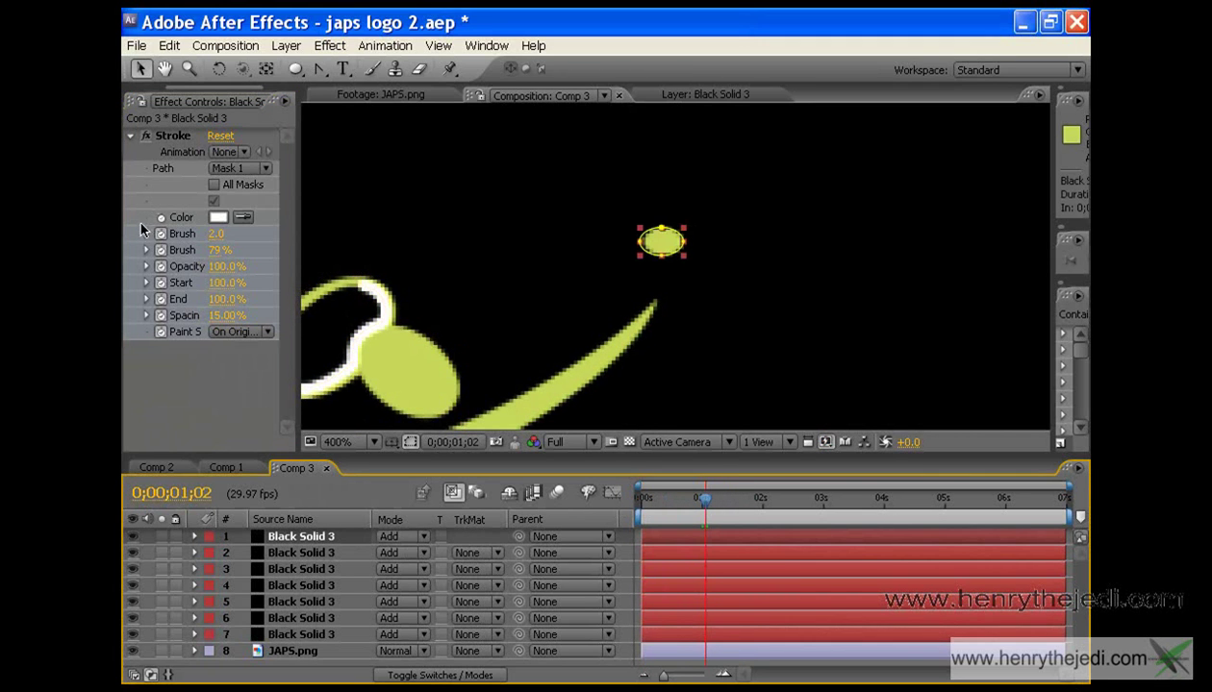
{"action": "left_click_drag", "start_coordinate": [225, 284], "coordinate": [269, 283]}
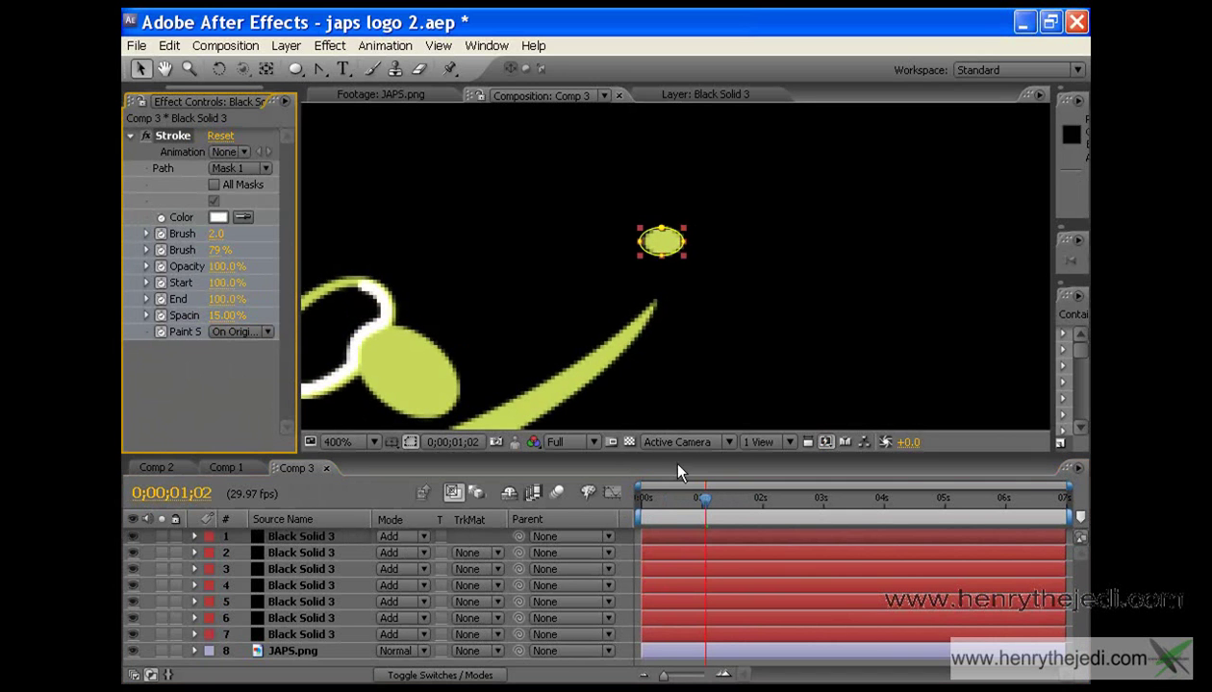
{"action": "left_click_drag", "start_coordinate": [706, 498], "coordinate": [739, 507]}
{"action": "left_click_drag", "start_coordinate": [226, 284], "coordinate": [123, 271]}
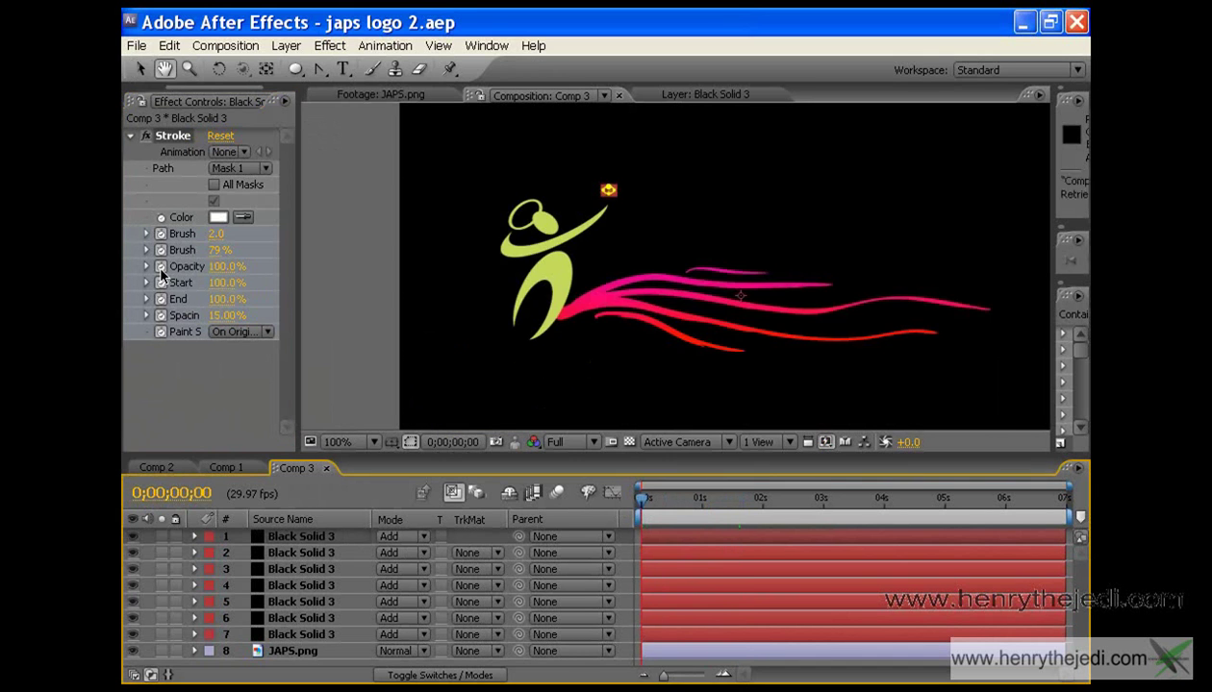
{"action": "key", "text": "space"}
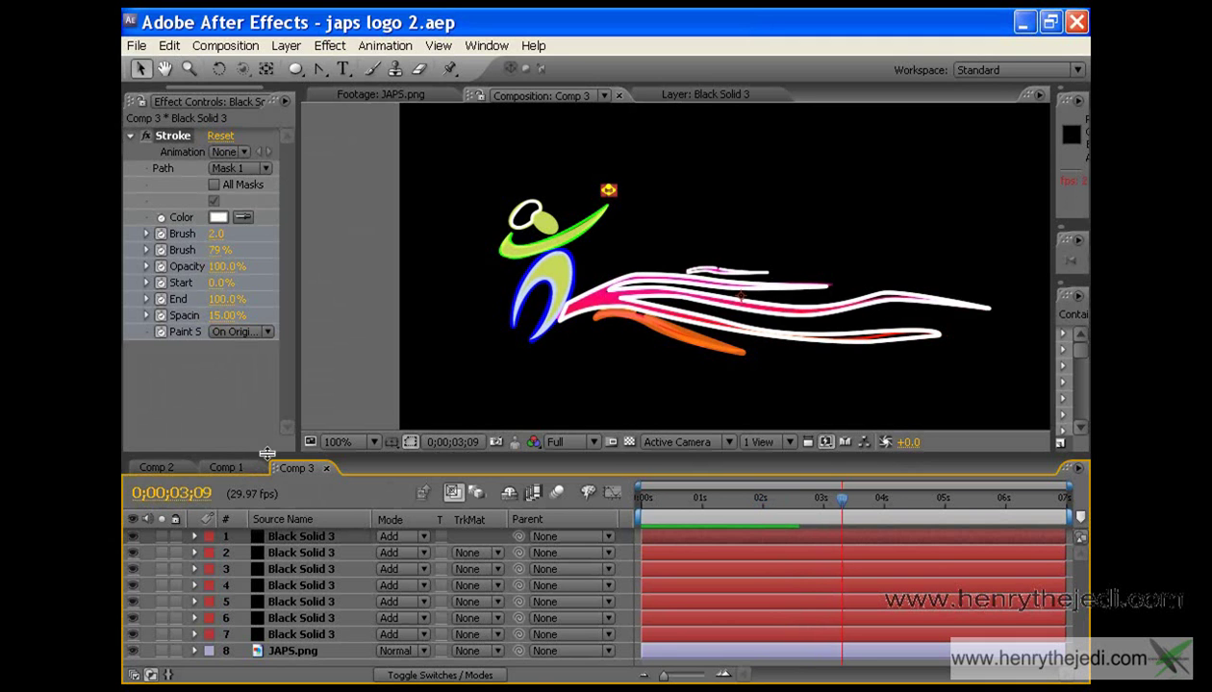
- Create an adjustment layer above all the solids and apply the Glow effect to it with the current time at 0;00;03;13
{"action": "left_click", "coordinate": [279, 53]}
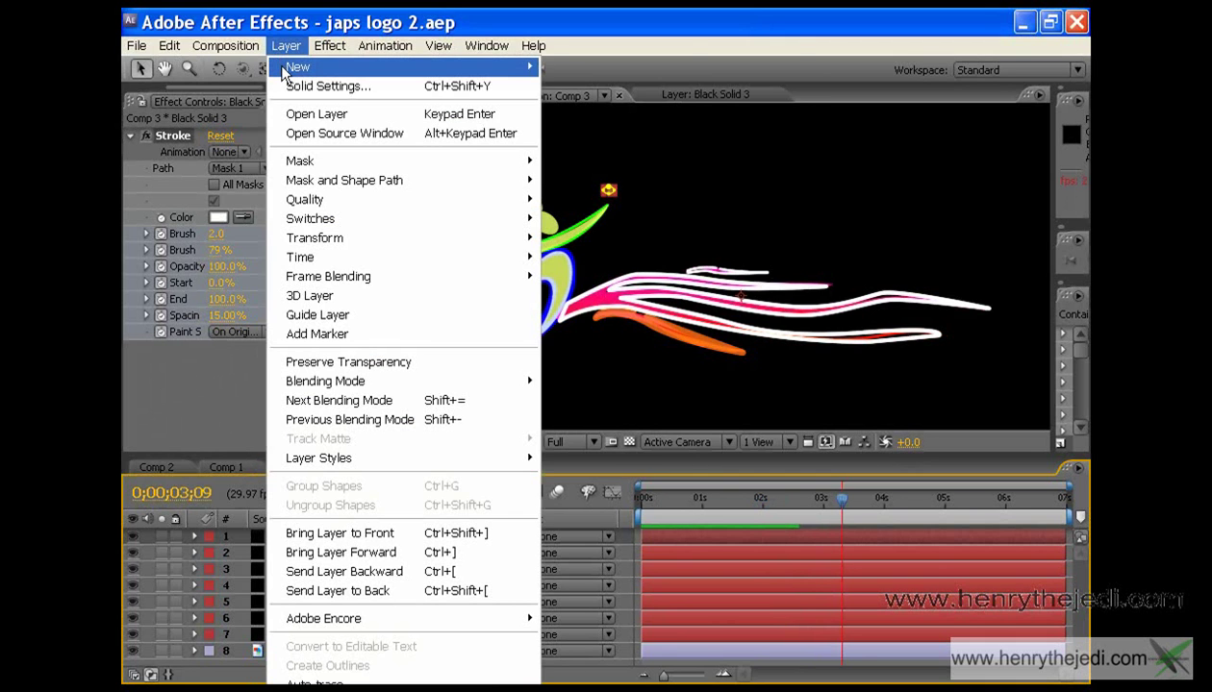
{"action": "mouse_move", "coordinate": [283, 74]}
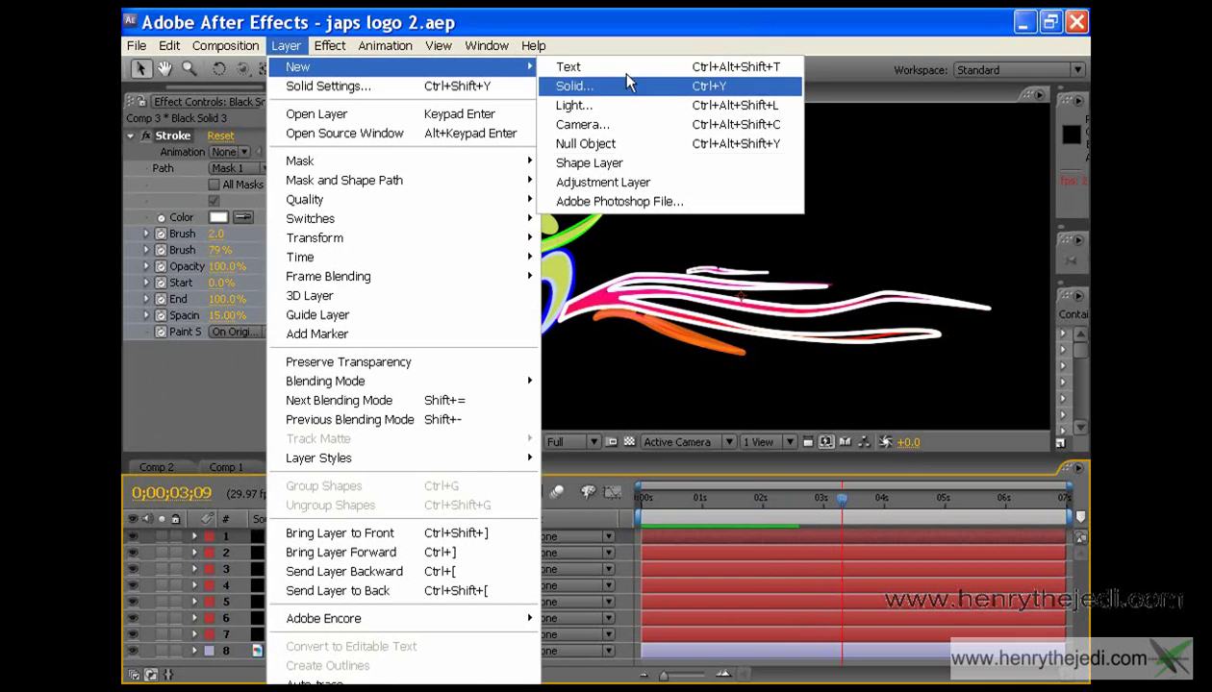
{"action": "left_click", "coordinate": [619, 182]}
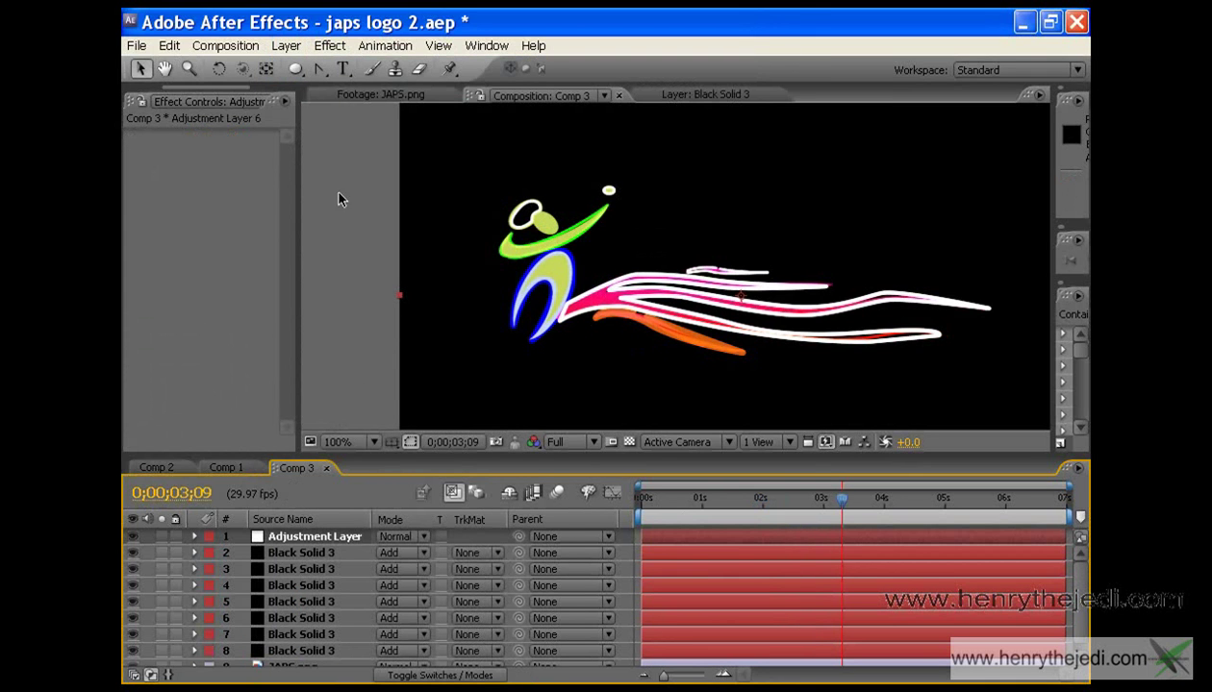
{"action": "mouse_move", "coordinate": [843, 510]}
{"action": "left_mouse_down"}
{"action": "mouse_move", "coordinate": [816, 509]}
{"action": "mouse_move", "coordinate": [849, 510]}
{"action": "left_mouse_up"}
{"action": "left_click", "coordinate": [329, 45]}
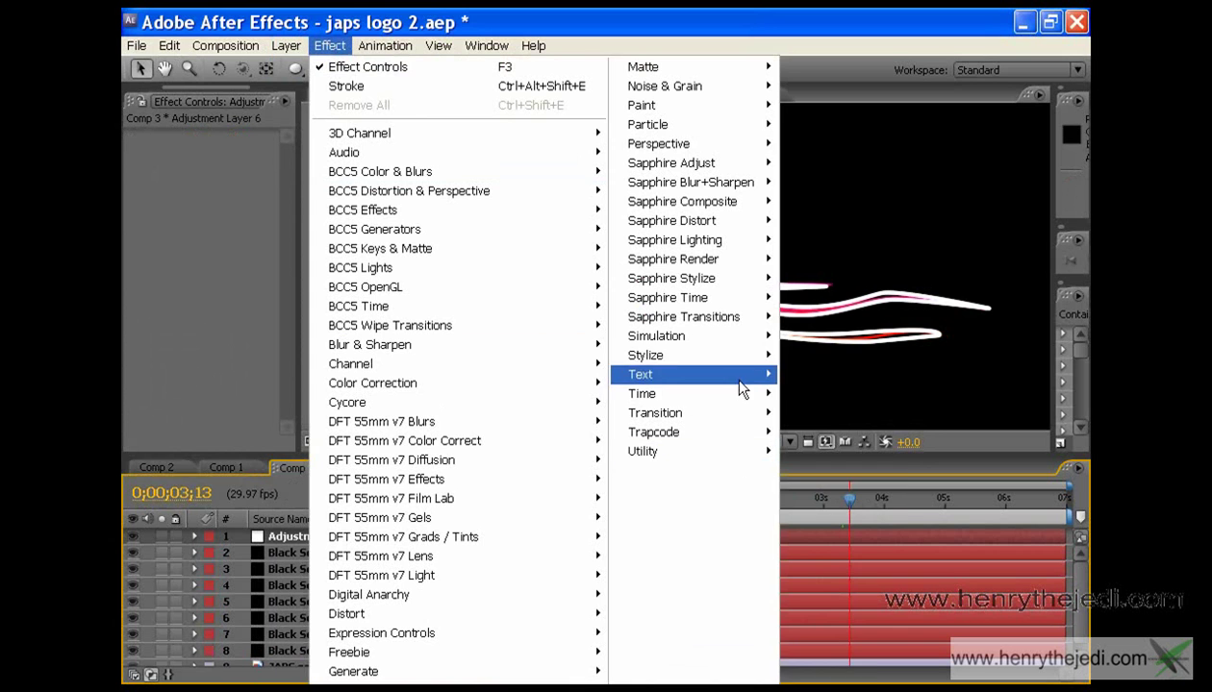
{"action": "mouse_move", "coordinate": [726, 355]}
{"action": "left_click", "coordinate": [853, 580]}
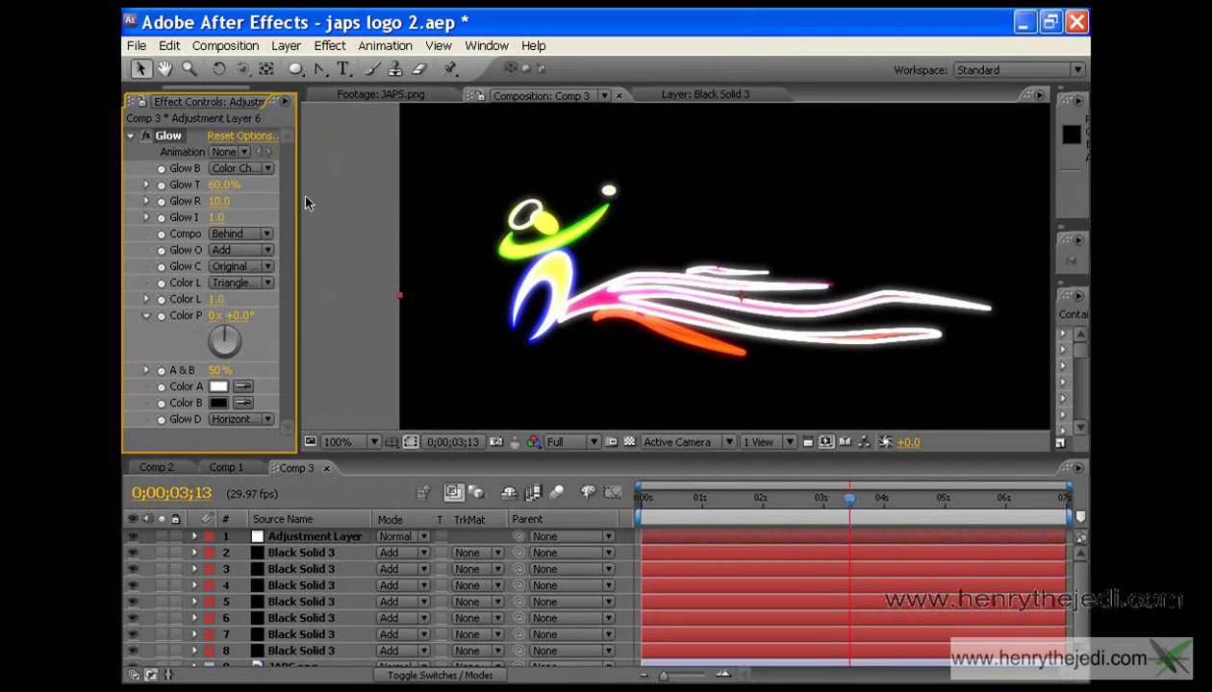
- Add keyframes at 0;00;03;13 for all Glow properties on the adjustment layer, from Glow Dimensions up to Glow Based On
{"action": "left_click_drag", "start_coordinate": [296, 197], "coordinate": [349, 197]}
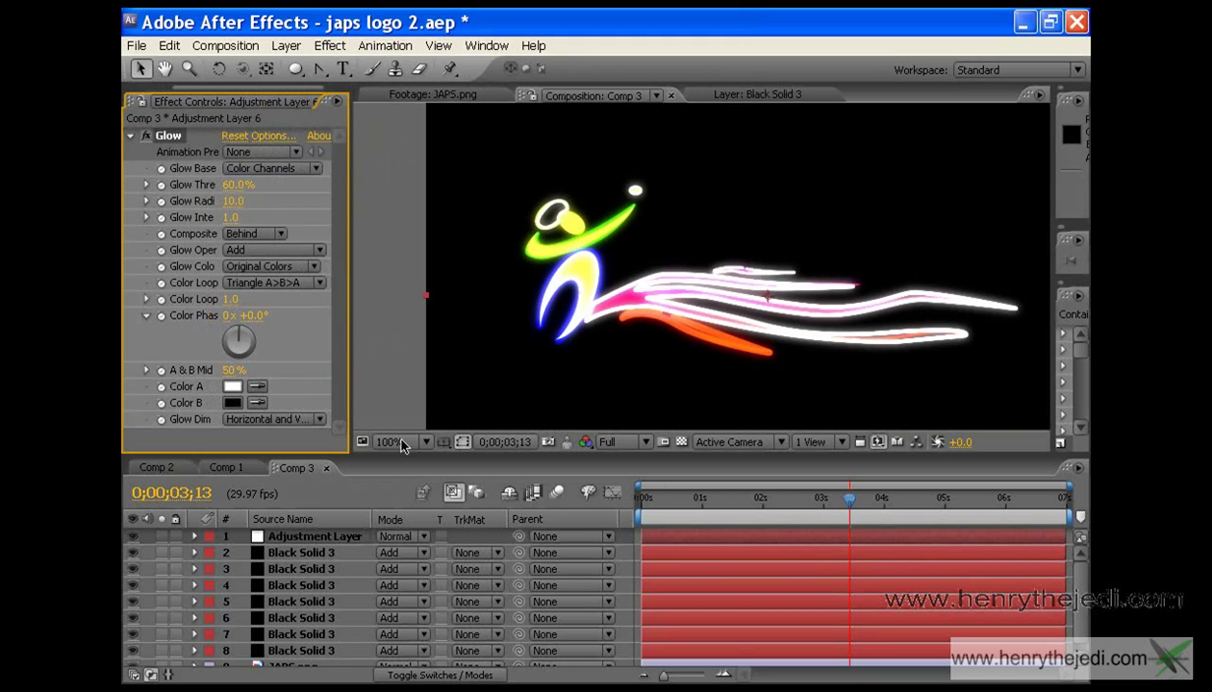
{"action": "left_click", "coordinate": [160, 419]}
{"action": "left_click", "coordinate": [161, 403]}
{"action": "left_click", "coordinate": [161, 387]}
{"action": "left_click", "coordinate": [161, 371]}
{"action": "left_click", "coordinate": [160, 315]}
{"action": "left_click", "coordinate": [160, 299]}
{"action": "left_click", "coordinate": [160, 283]}
{"action": "left_click", "coordinate": [160, 266]}
{"action": "left_click", "coordinate": [161, 250]}
{"action": "left_click", "coordinate": [161, 233]}
{"action": "left_click", "coordinate": [161, 217]}
{"action": "left_click", "coordinate": [160, 201]}
{"action": "left_click", "coordinate": [160, 170]}
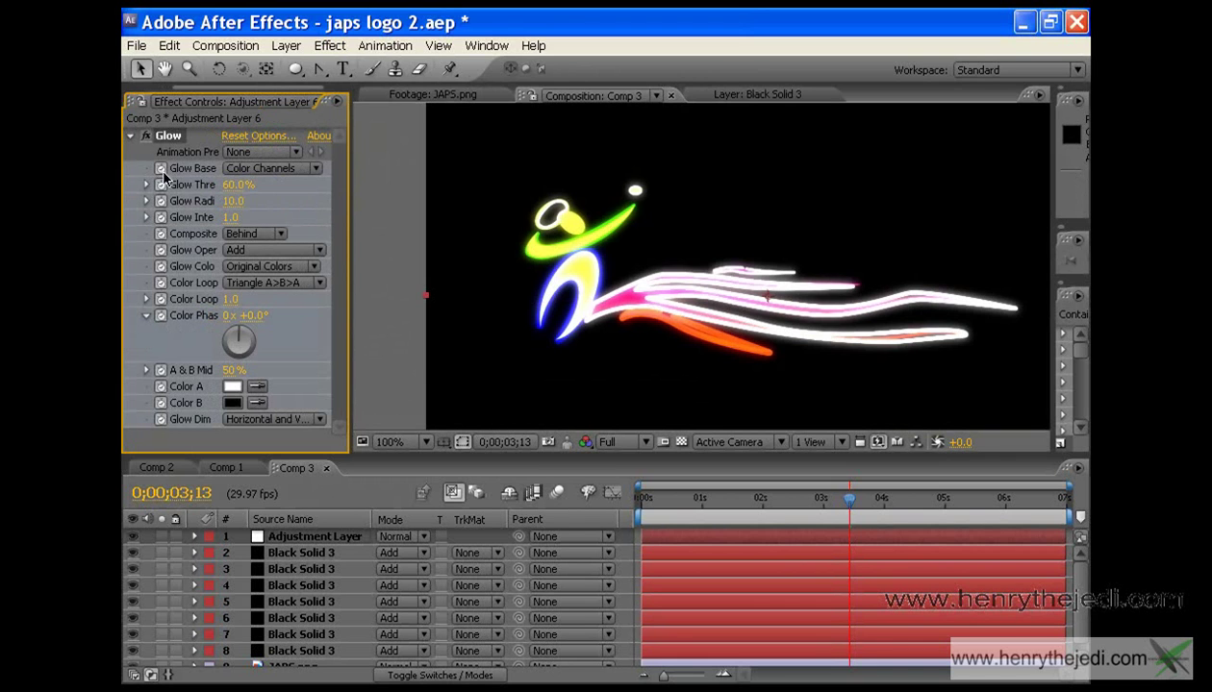
- Set the Glow Radius to 0 at 0;00;03;13, and raise Glow Radius and Glow Intensity at about 4.5 seconds
{"action": "left_click_drag", "start_coordinate": [234, 202], "coordinate": [179, 204]}
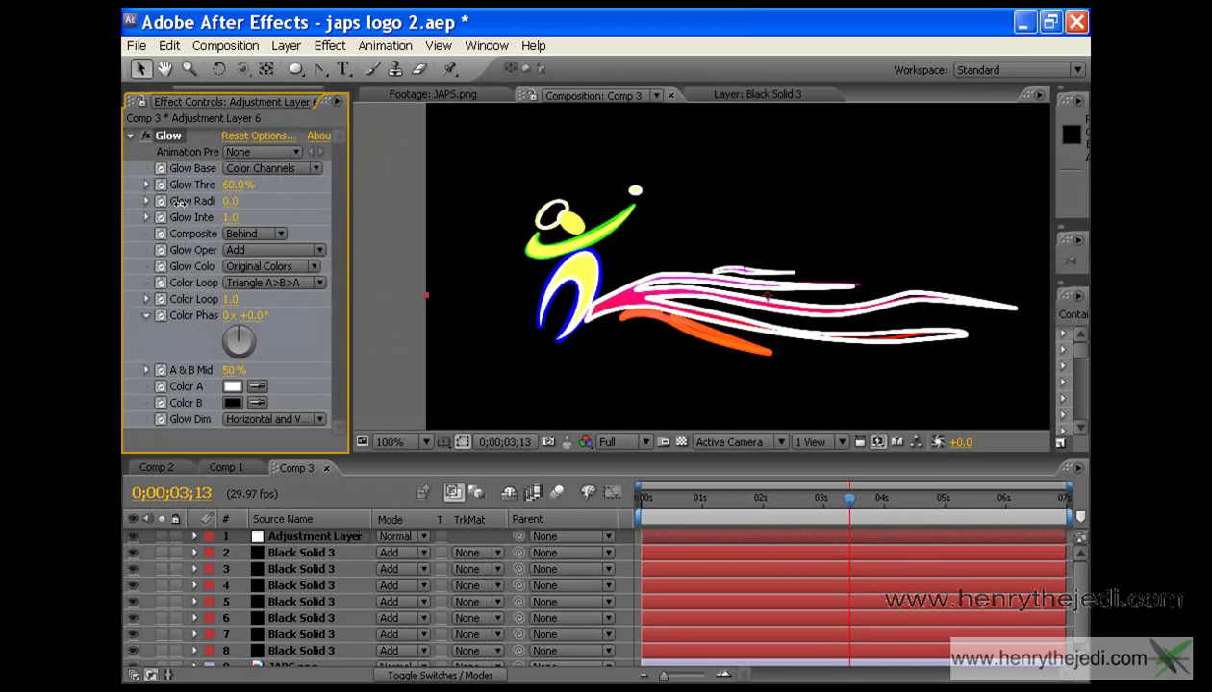
{"action": "left_click_drag", "start_coordinate": [837, 498], "coordinate": [917, 504]}
{"action": "left_click_drag", "start_coordinate": [231, 207], "coordinate": [287, 193]}
{"action": "left_click_drag", "start_coordinate": [231, 220], "coordinate": [411, 194]}
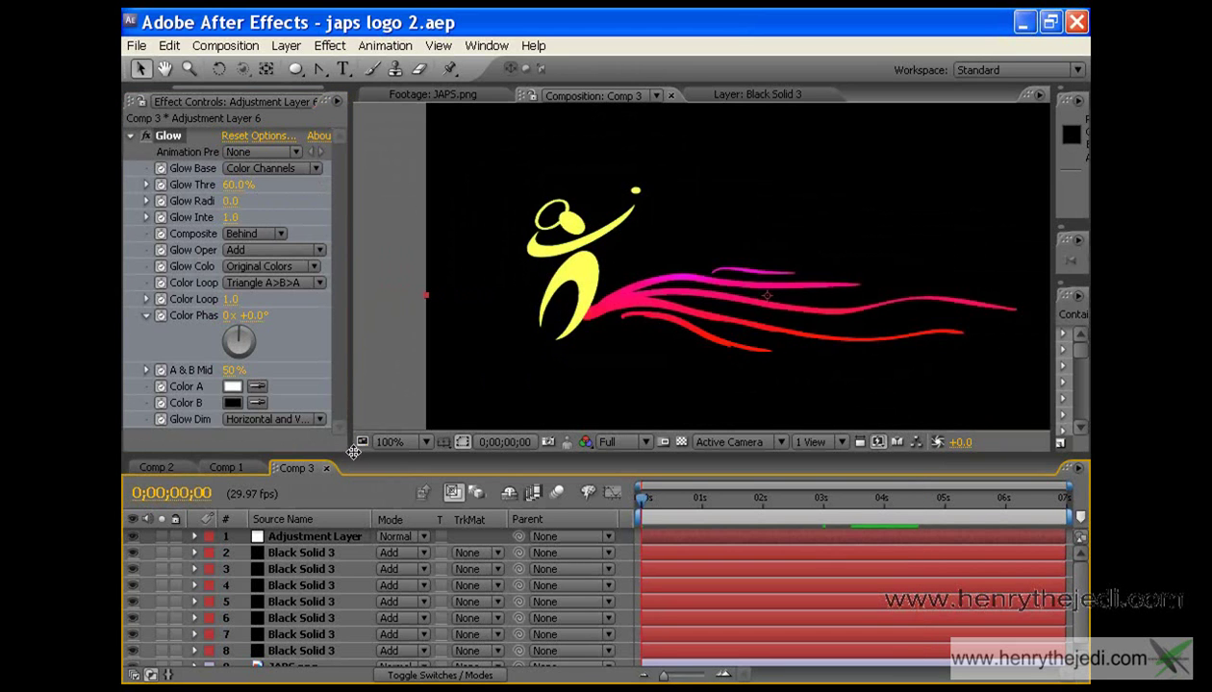
- Create an adjustment layer and place it directly above JAPS.png, below all the black solids
{"action": "left_click_drag", "start_coordinate": [352, 454], "coordinate": [352, 403]}
{"action": "left_click", "coordinate": [300, 621]}
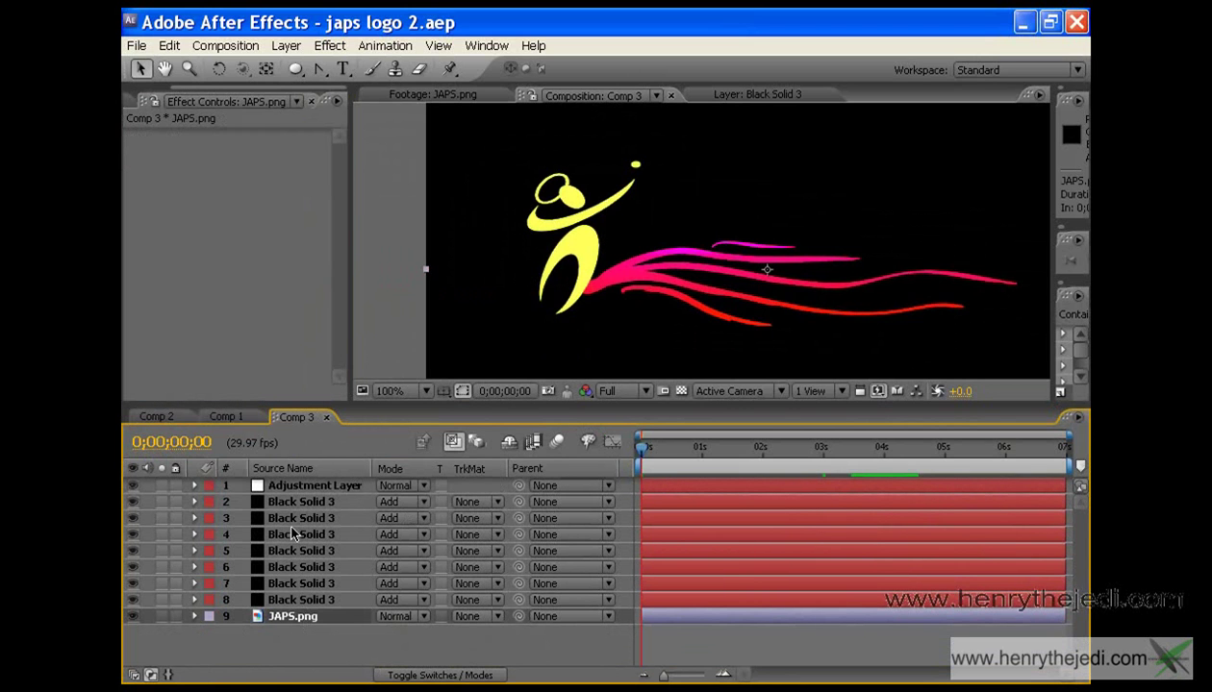
{"action": "left_click", "coordinate": [285, 45]}
{"action": "mouse_move", "coordinate": [442, 69]}
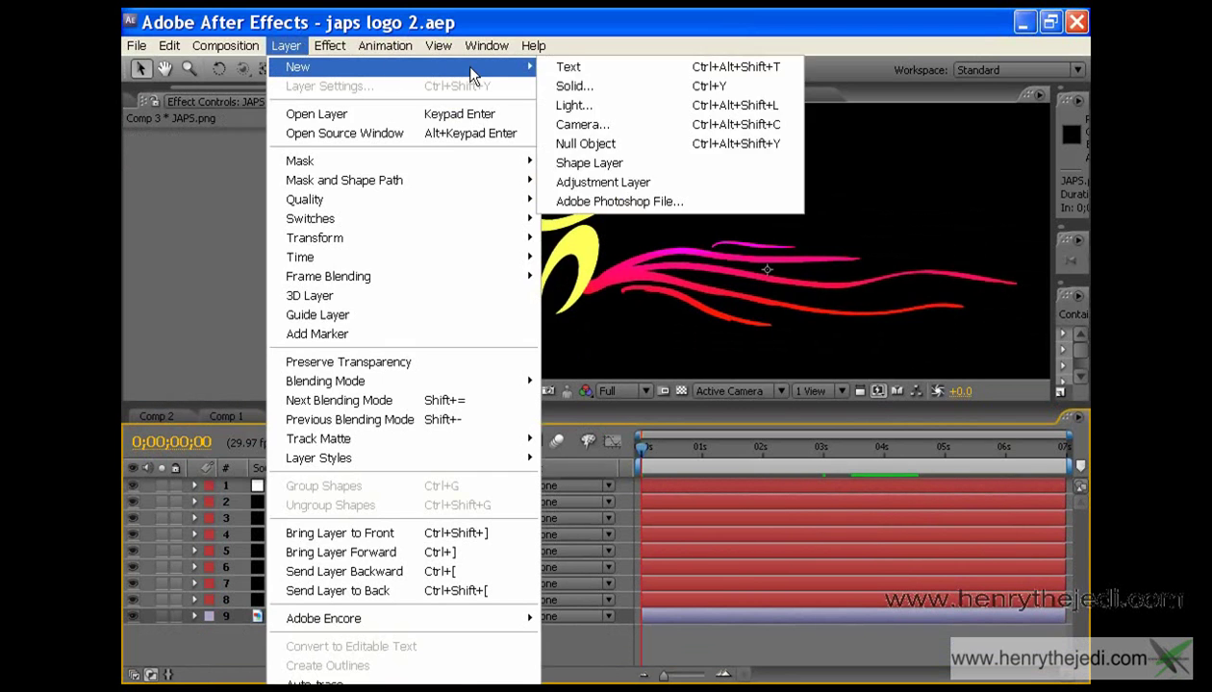
{"action": "left_click", "coordinate": [611, 182]}
{"action": "left_click_drag", "start_coordinate": [314, 493], "coordinate": [313, 631]}
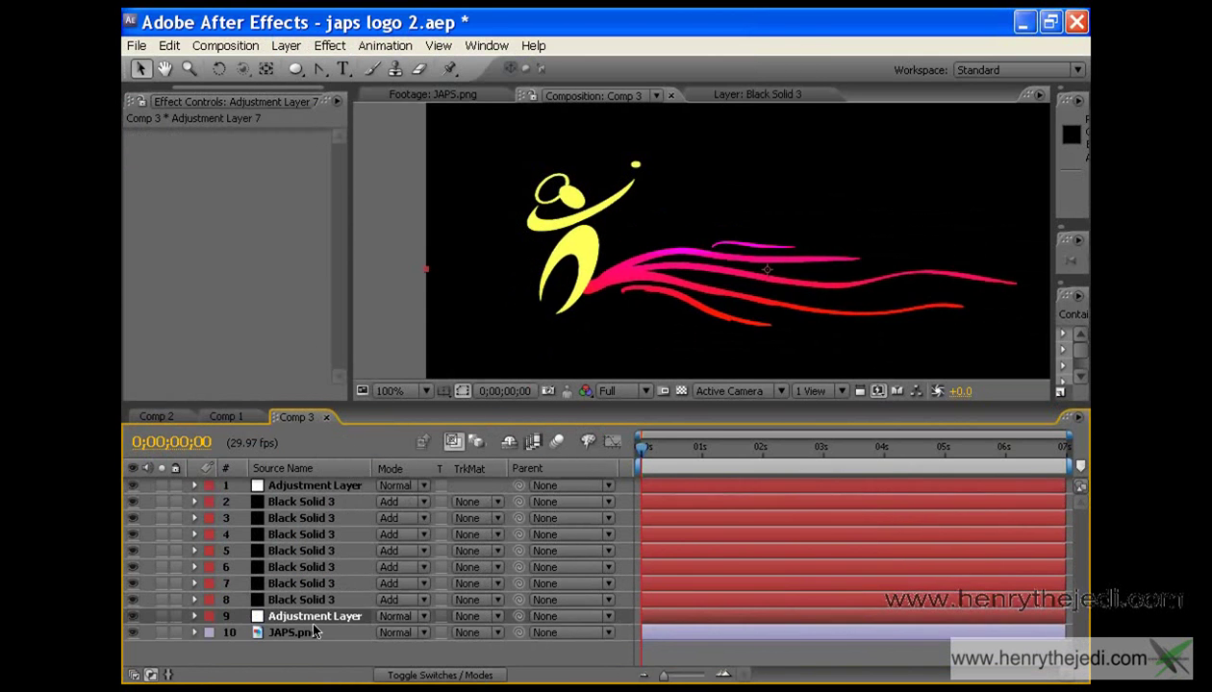
{"action": "left_click", "coordinate": [331, 47]}
{"action": "mouse_move", "coordinate": [735, 415]}
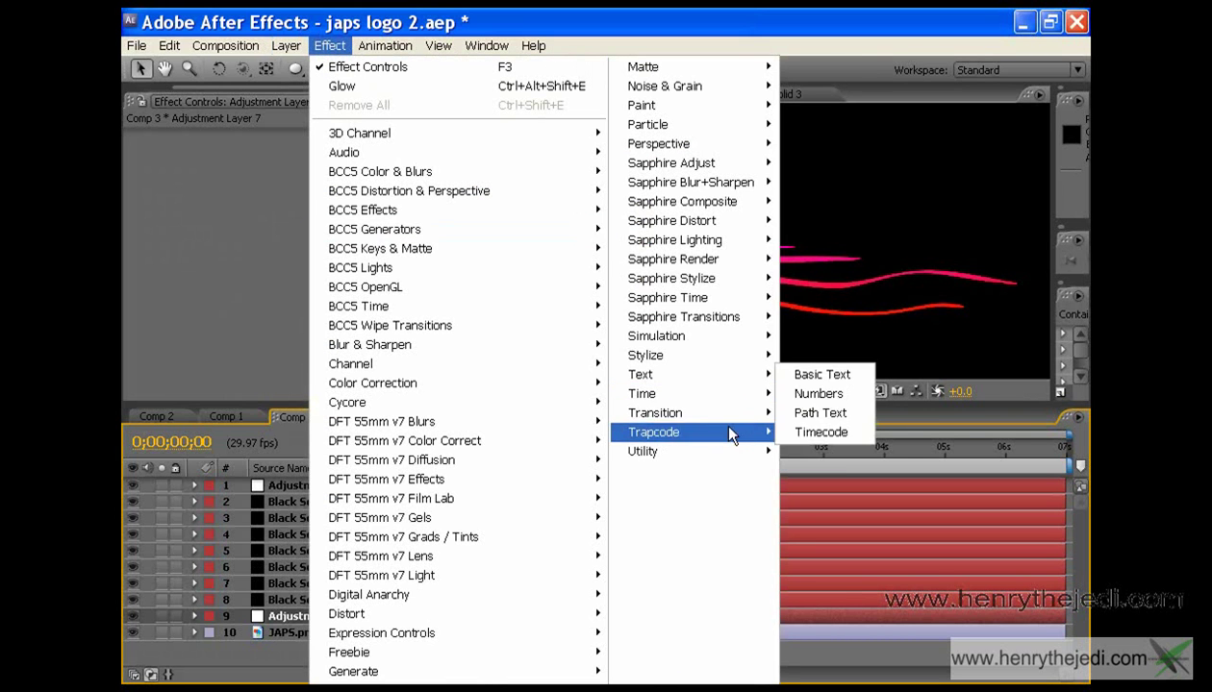
{"action": "mouse_move", "coordinate": [577, 671]}
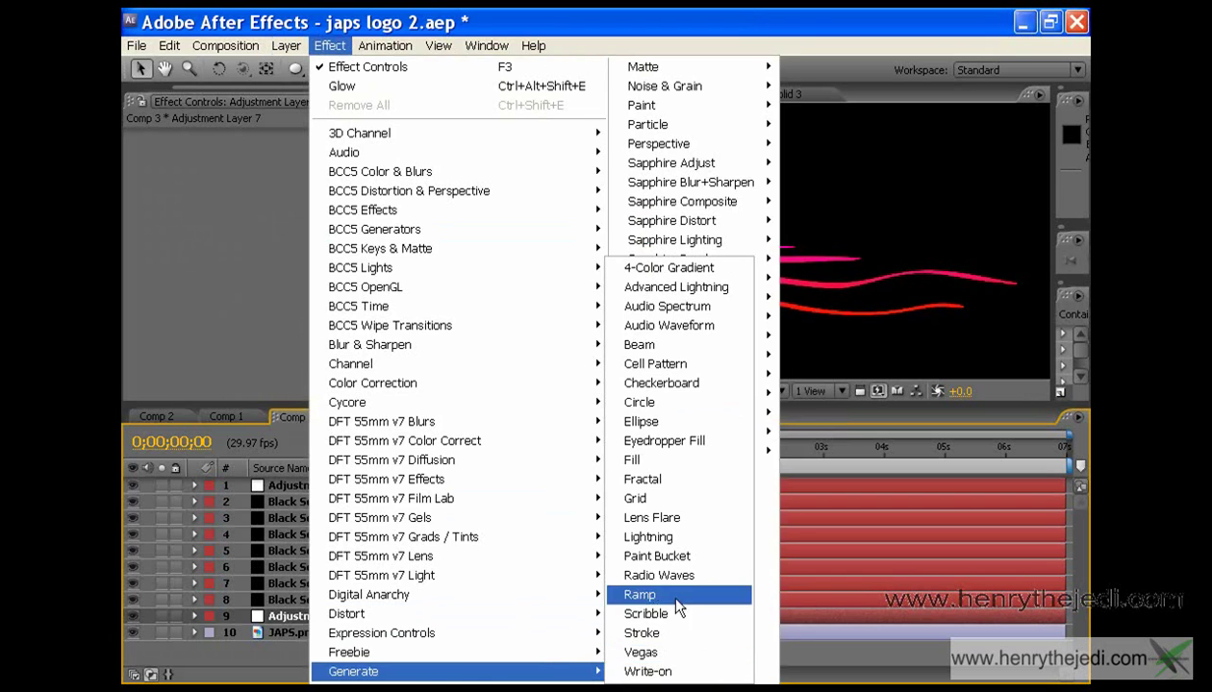
{"action": "left_click", "coordinate": [662, 575]}
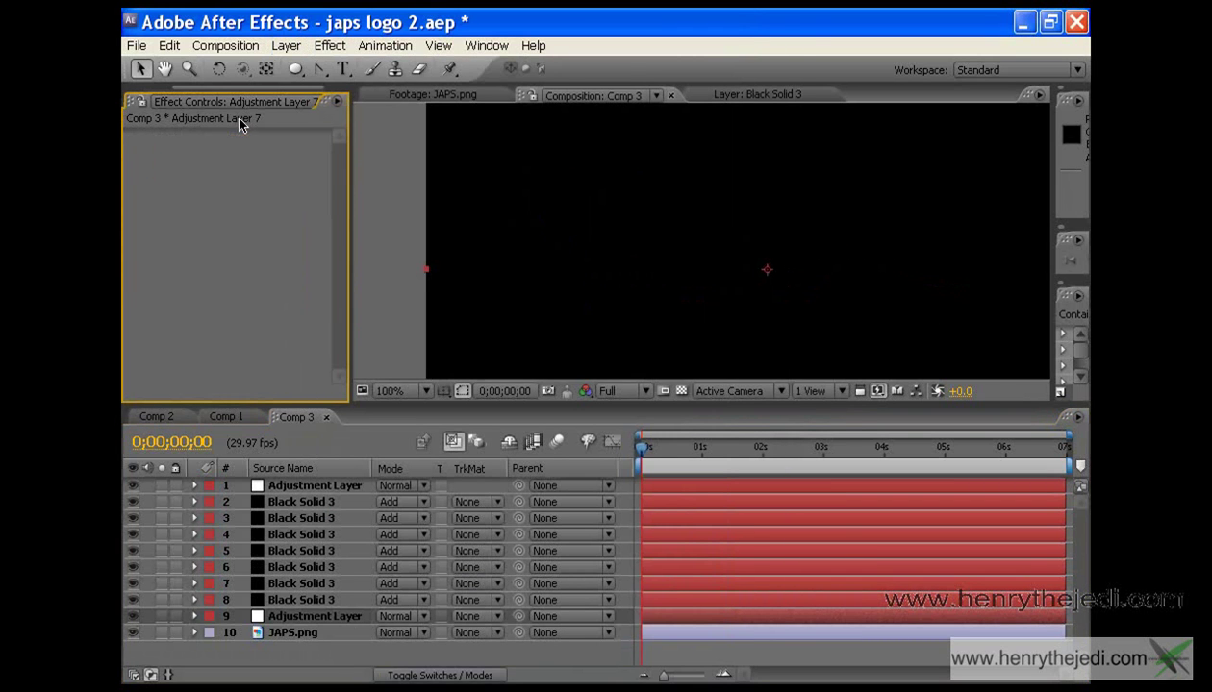
- Apply the Ramp effect to the adjustment layer above JAPS.png and add keyframes for all its properties at 0;00;00;00
{"action": "left_click", "coordinate": [329, 45]}
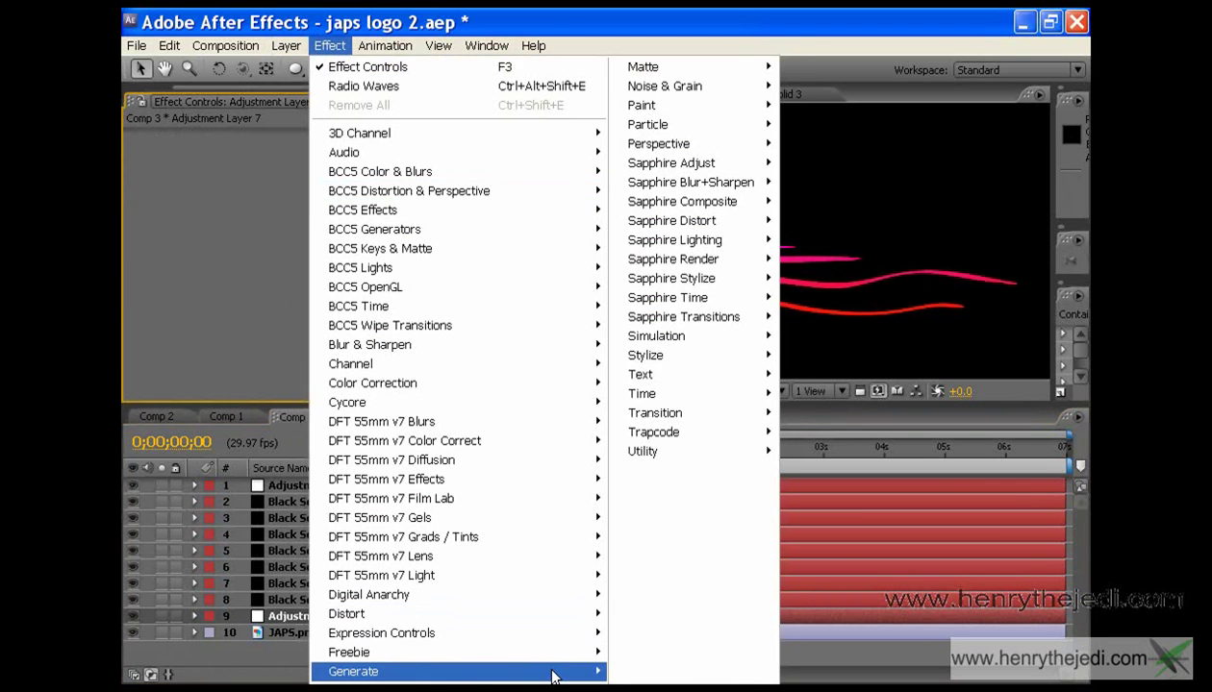
{"action": "mouse_move", "coordinate": [553, 676]}
{"action": "left_click", "coordinate": [663, 590]}
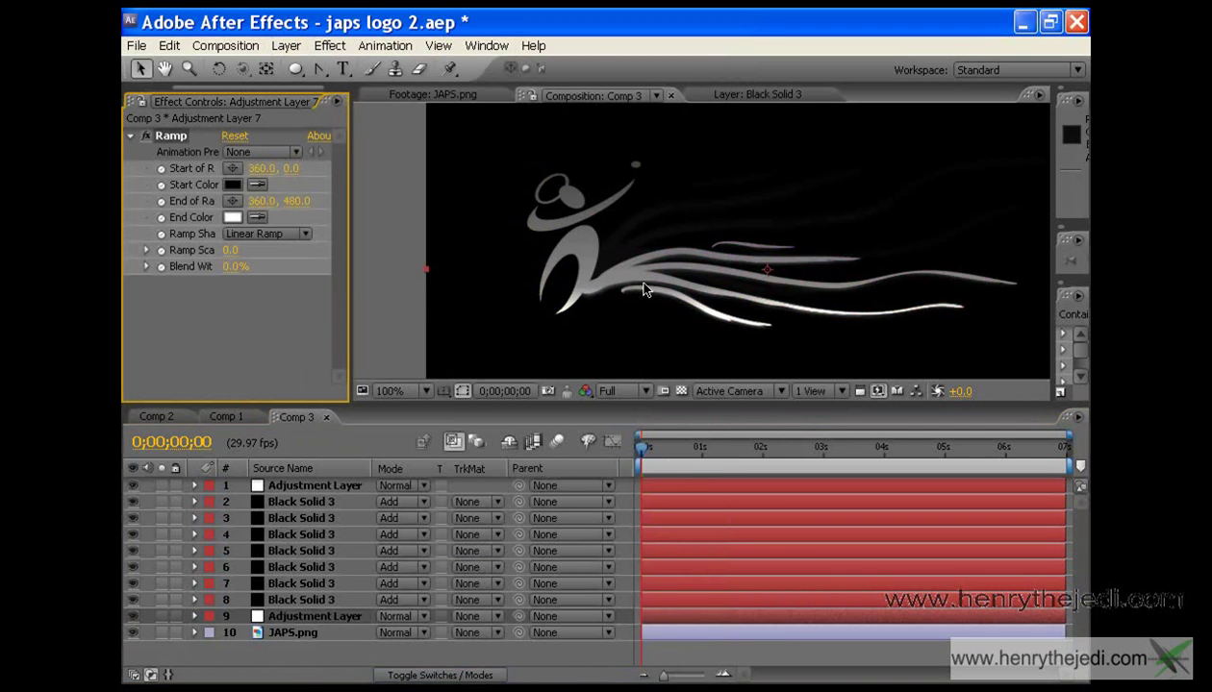
{"action": "left_click", "coordinate": [818, 448]}
{"action": "left_click_drag", "start_coordinate": [859, 462], "coordinate": [607, 451]}
{"action": "left_click_drag", "start_coordinate": [159, 276], "coordinate": [161, 173]}
{"action": "left_click_drag", "start_coordinate": [231, 272], "coordinate": [179, 269]}
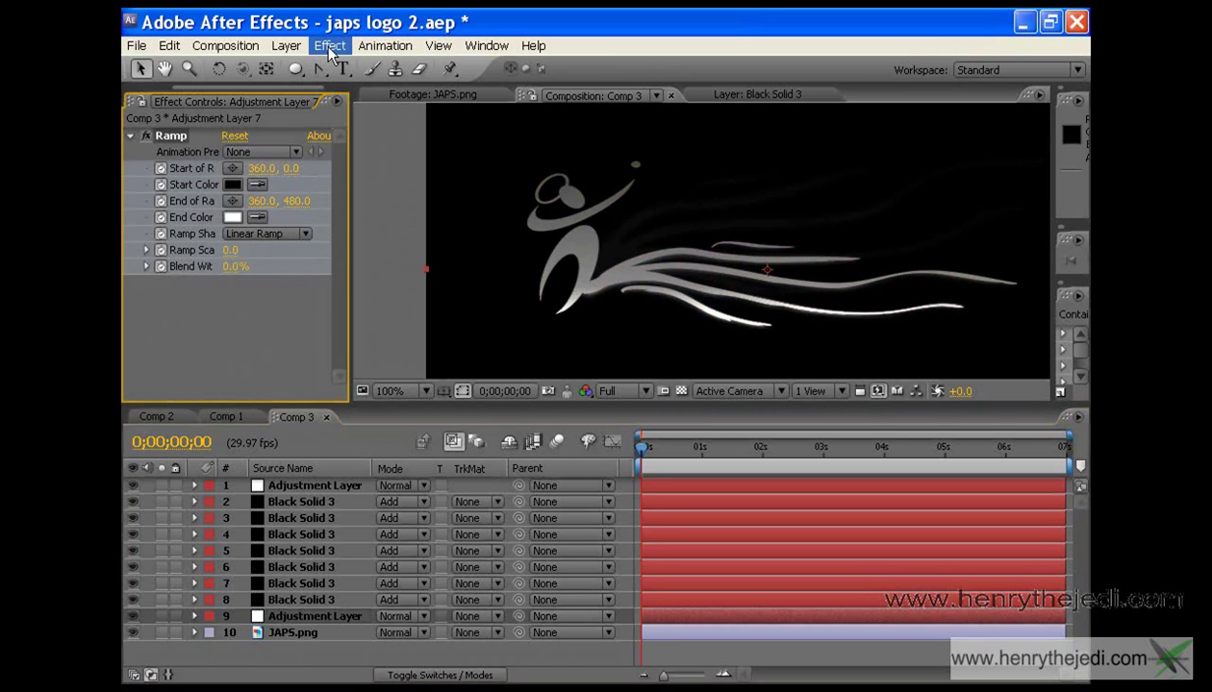
{"action": "left_click", "coordinate": [193, 615]}
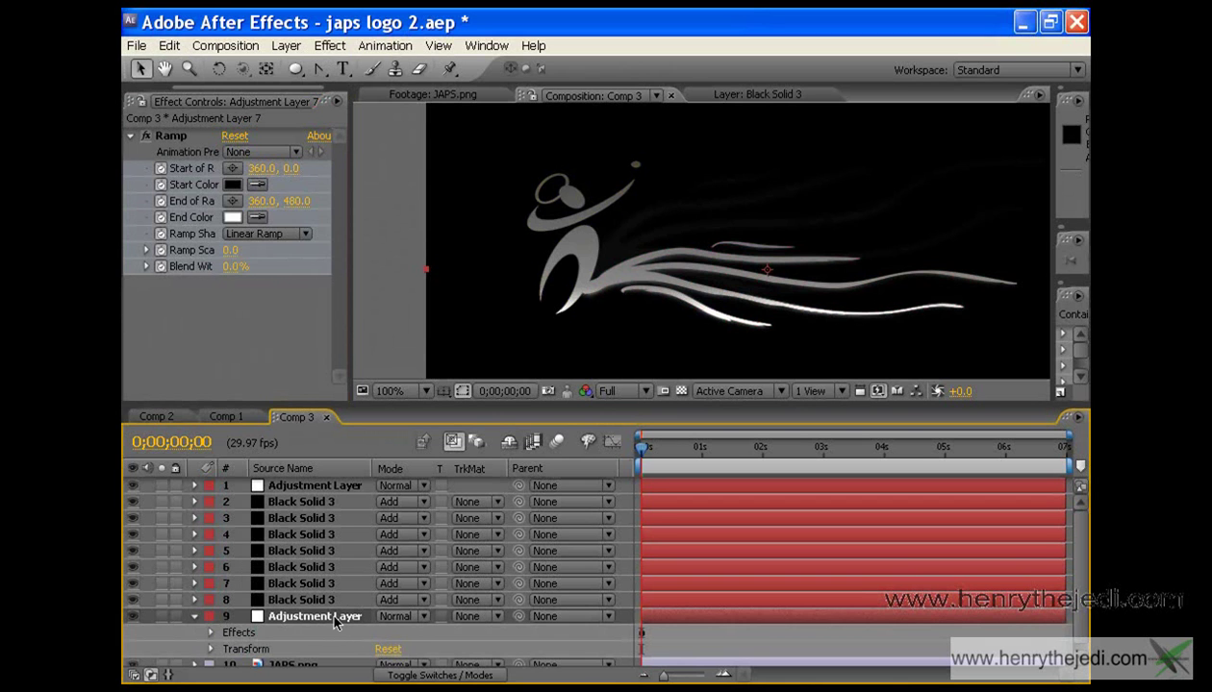
{"action": "key", "text": "t"}
{"action": "left_click_drag", "start_coordinate": [389, 631], "coordinate": [450, 624]}
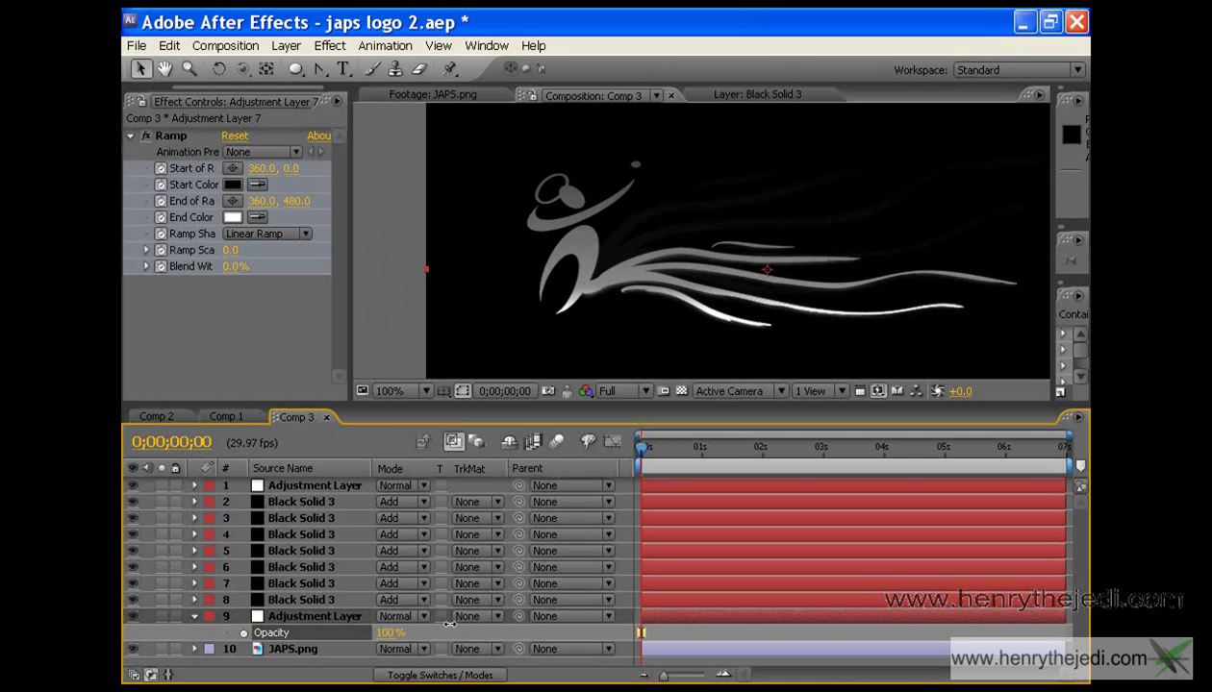
{"action": "left_click", "coordinate": [193, 617]}
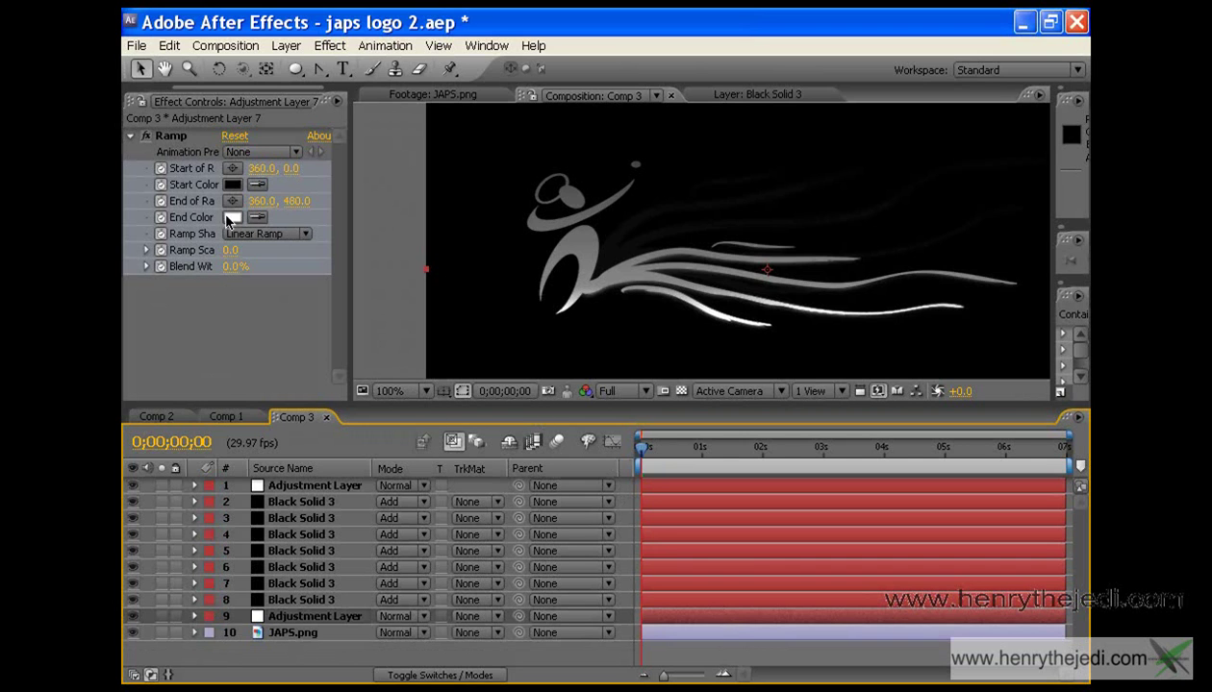
- Raise the Ramp's Blend With Original at about 1.5 seconds
{"action": "mouse_move", "coordinate": [642, 453]}
{"action": "left_mouse_down"}
{"action": "mouse_move", "coordinate": [786, 454]}
{"action": "mouse_move", "coordinate": [732, 452]}
{"action": "left_mouse_up"}
{"action": "left_click_drag", "start_coordinate": [234, 271], "coordinate": [382, 276]}
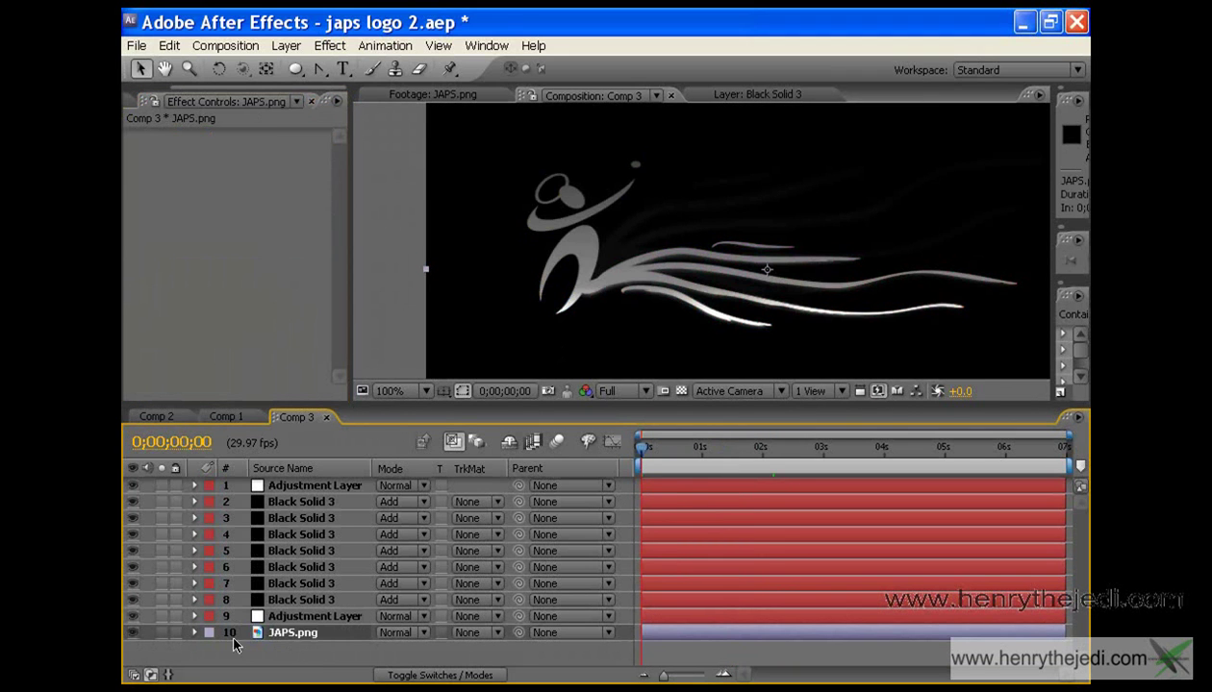
- Animate JAPS.png's Opacity from 0% at 0;00;00;00 to 100% at 0;00;01;00, and save the project
{"action": "key", "text": "t"}
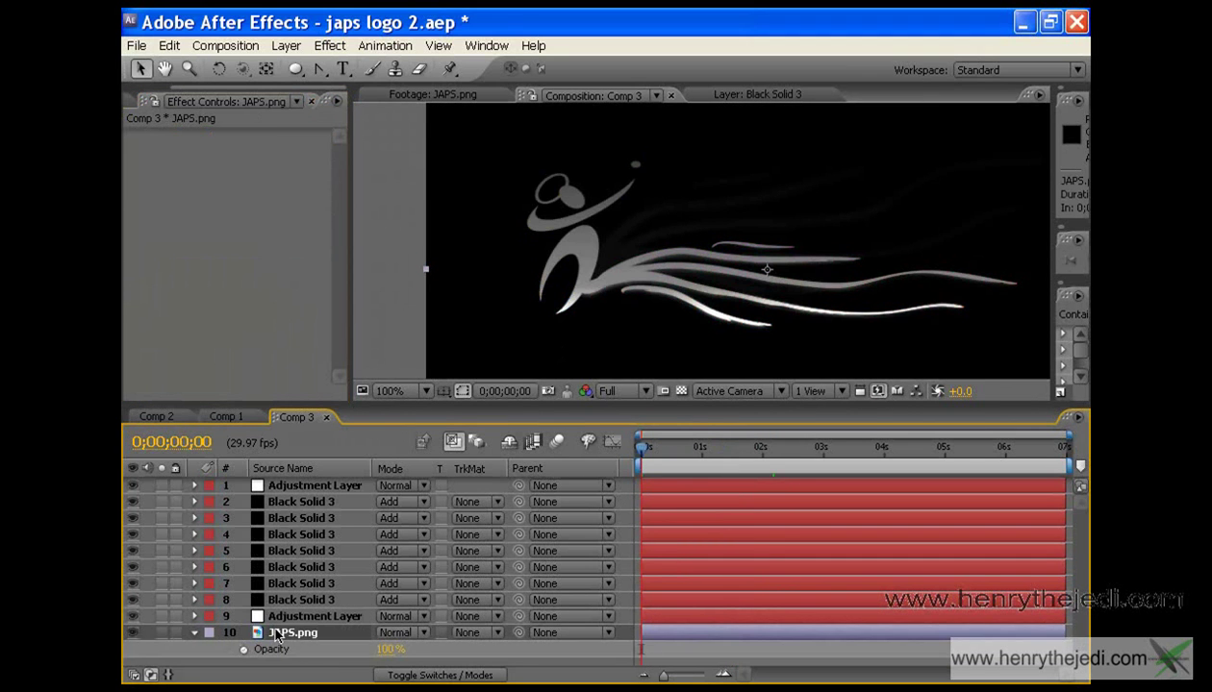
{"action": "left_click", "coordinate": [244, 651]}
{"action": "left_click_drag", "start_coordinate": [389, 651], "coordinate": [240, 652]}
{"action": "left_click_drag", "start_coordinate": [642, 454], "coordinate": [704, 453]}
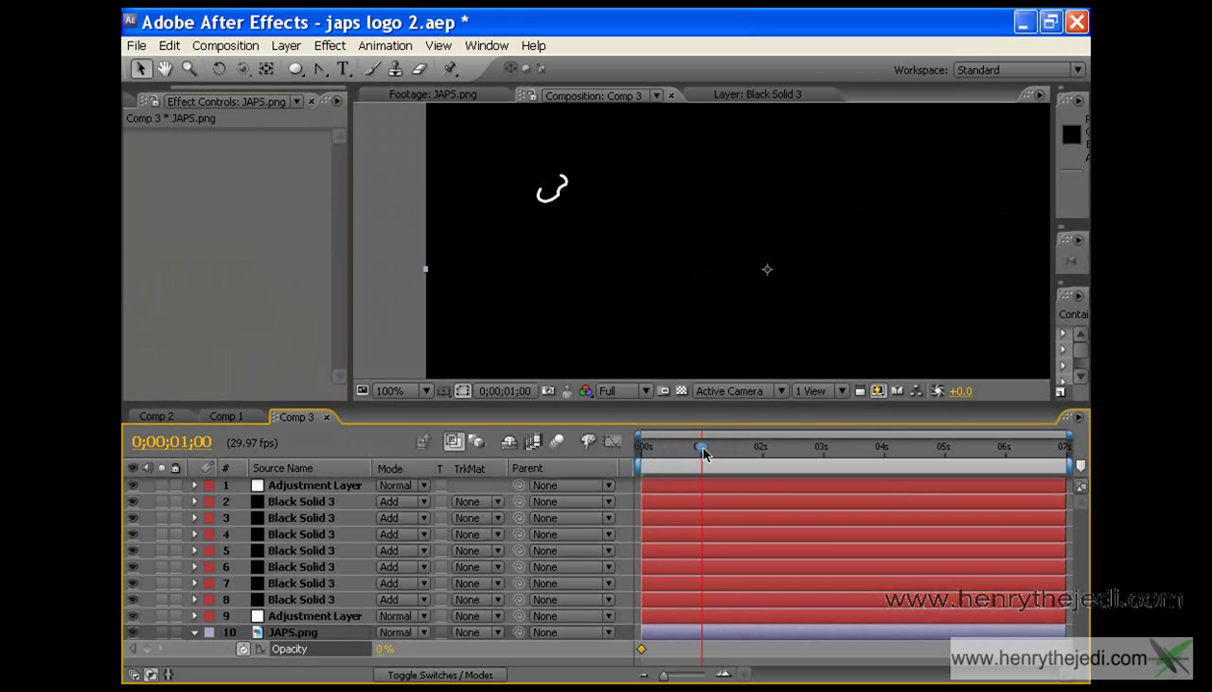
{"action": "left_click_drag", "start_coordinate": [382, 650], "coordinate": [551, 647]}
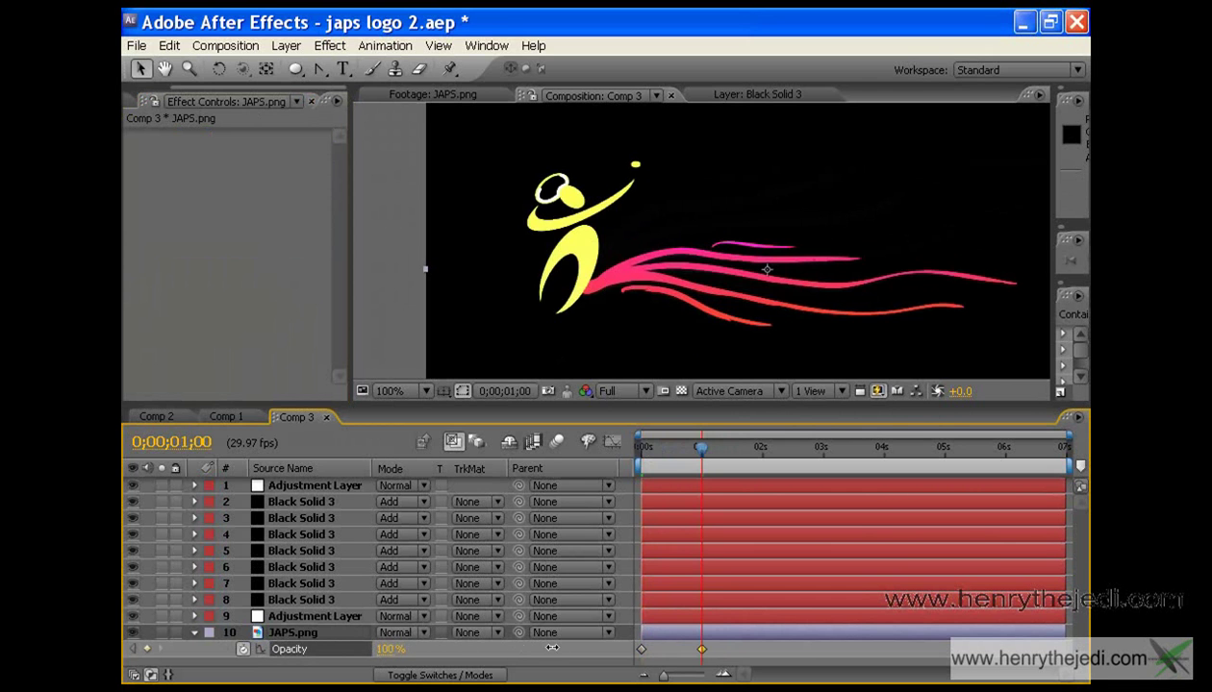
{"action": "mouse_move", "coordinate": [700, 458]}
{"action": "left_mouse_down"}
{"action": "mouse_move", "coordinate": [638, 455]}
{"action": "mouse_move", "coordinate": [801, 458]}
{"action": "left_mouse_up"}
{"action": "key", "text": "ctrl+s"}
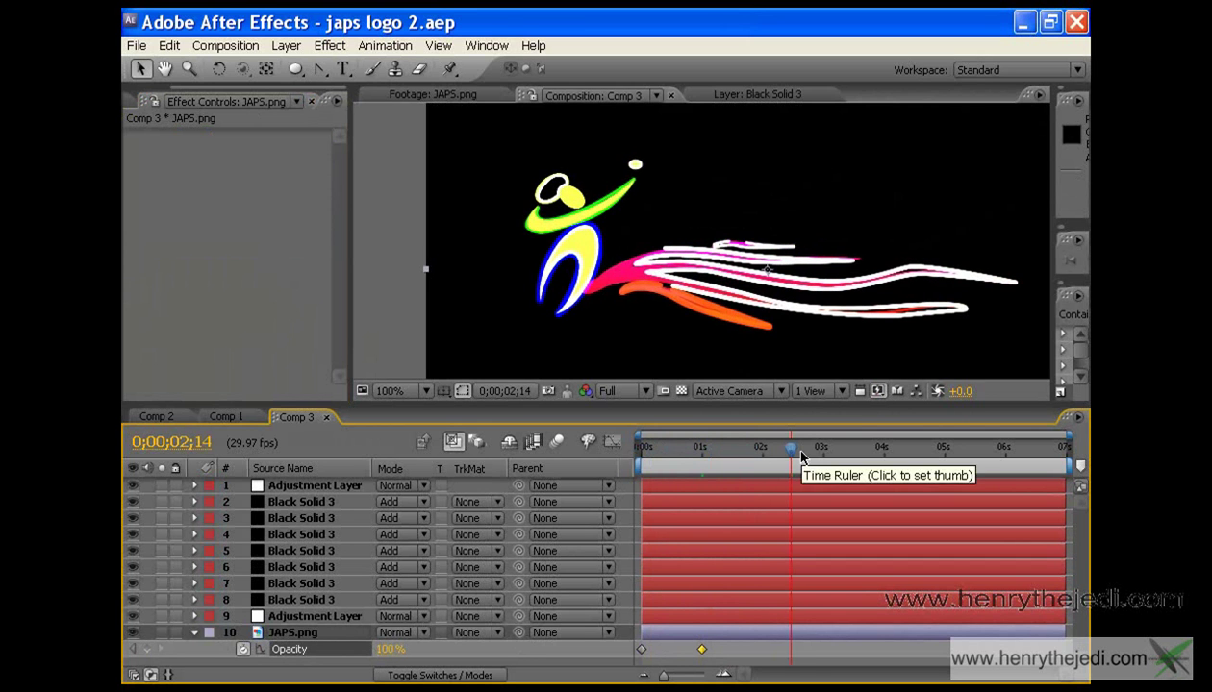
- Create a black 720 x 480 solid named "lens flare" above all the other layers
{"action": "left_click", "coordinate": [332, 487]}
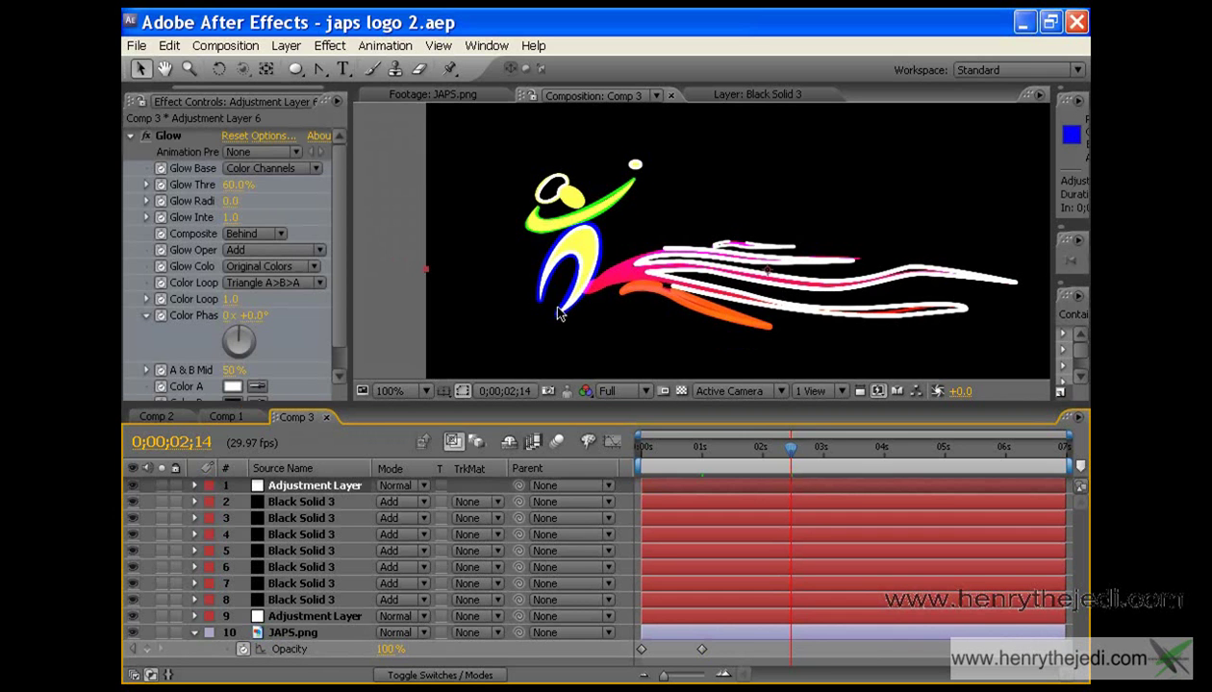
{"action": "left_click", "coordinate": [293, 44]}
{"action": "mouse_move", "coordinate": [348, 66]}
{"action": "left_click", "coordinate": [653, 87]}
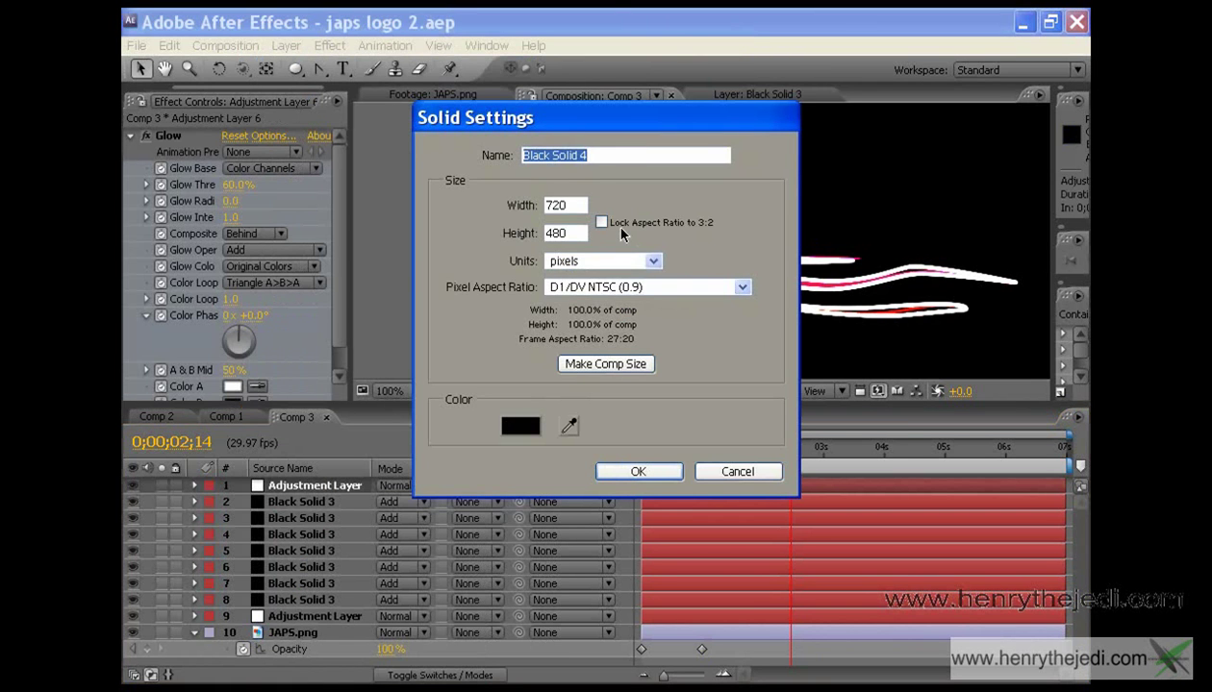
{"action": "key", "text": "BackSpace"}
{"action": "type", "text": "lens "}
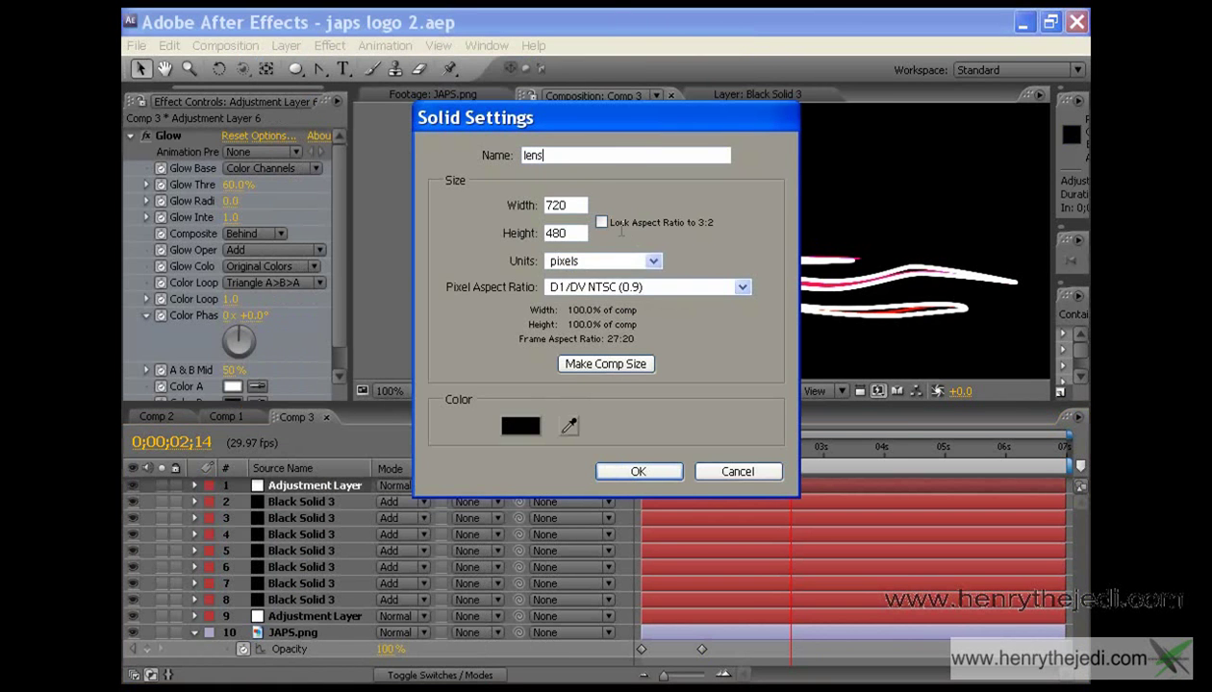
{"action": "type", "text": "flare"}
{"action": "left_click", "coordinate": [638, 471]}
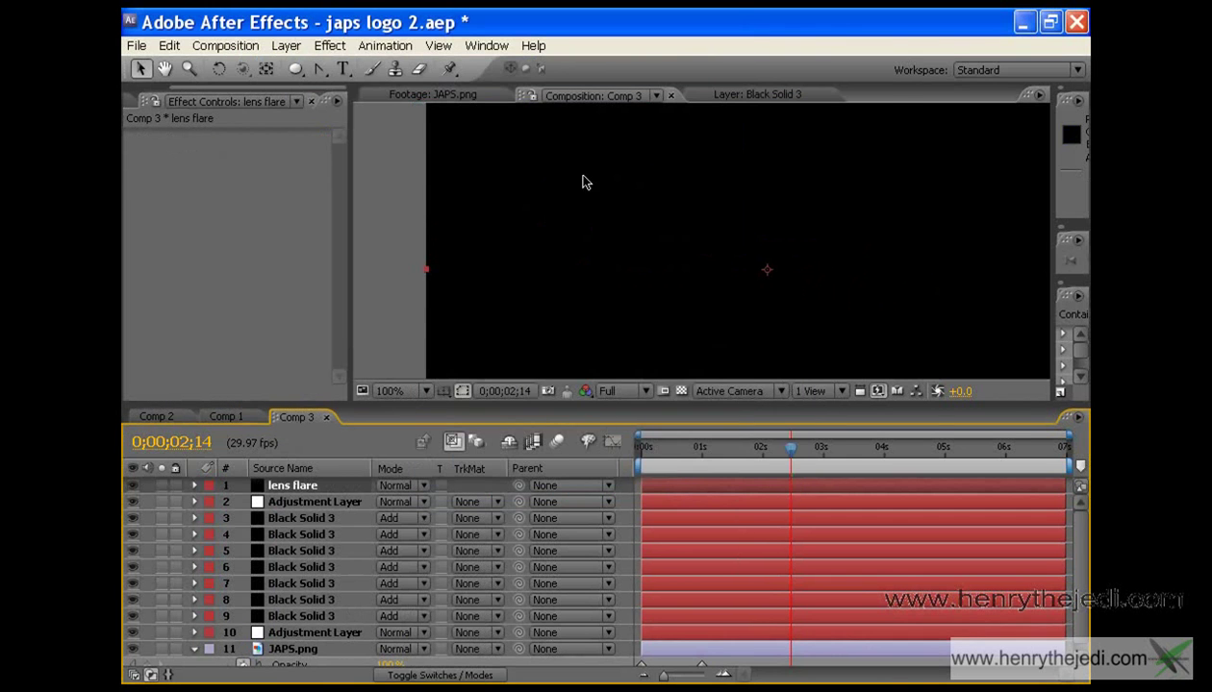
- Apply the Lens Flare effect with its center at 644, 220 to the lens flare solid, using Classic Color Dodge mode
{"action": "left_click", "coordinate": [330, 47]}
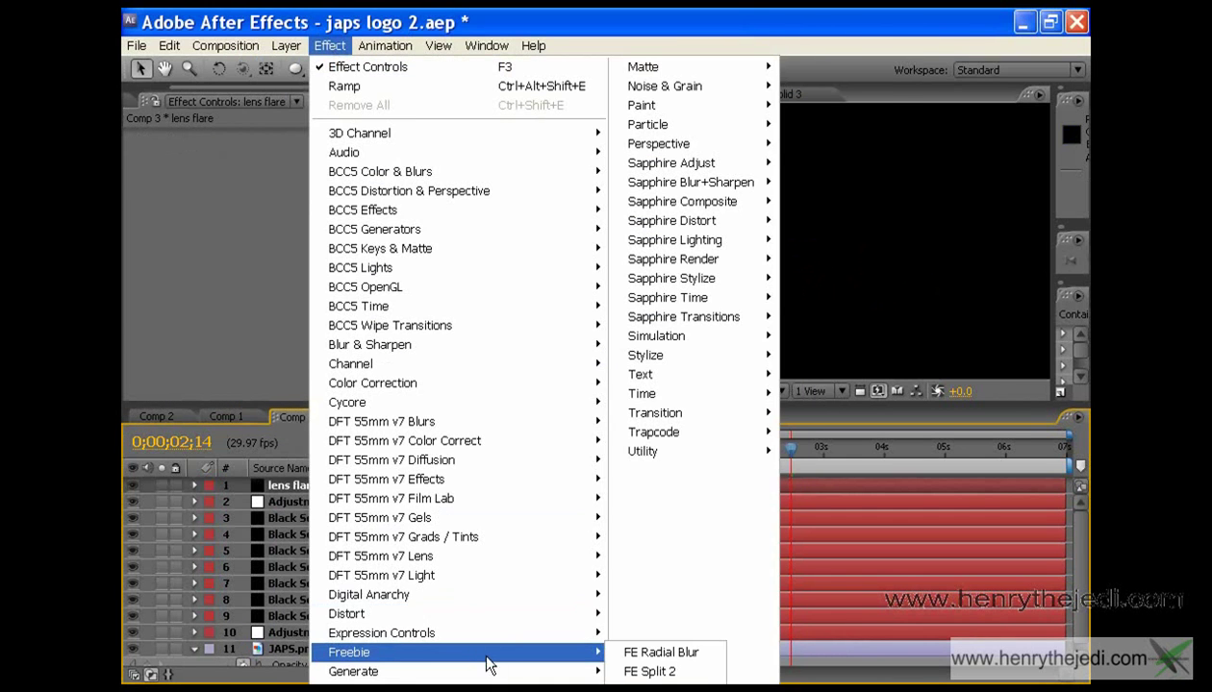
{"action": "left_click", "coordinate": [674, 514]}
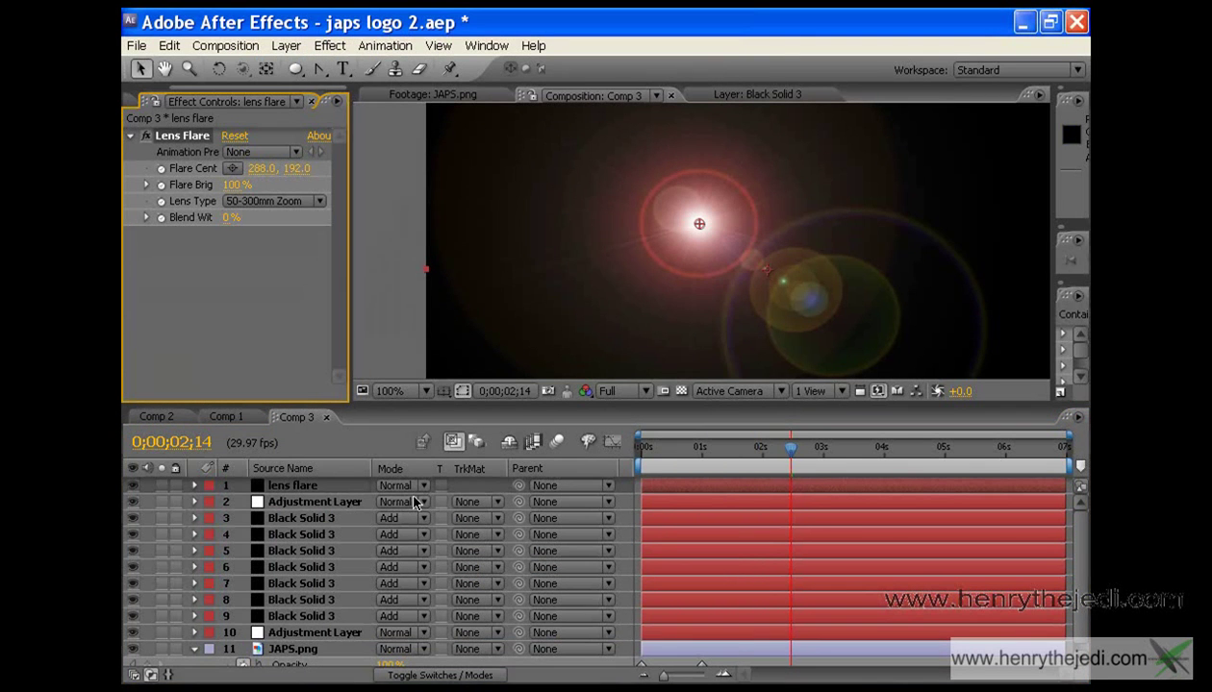
{"action": "left_click", "coordinate": [424, 487]}
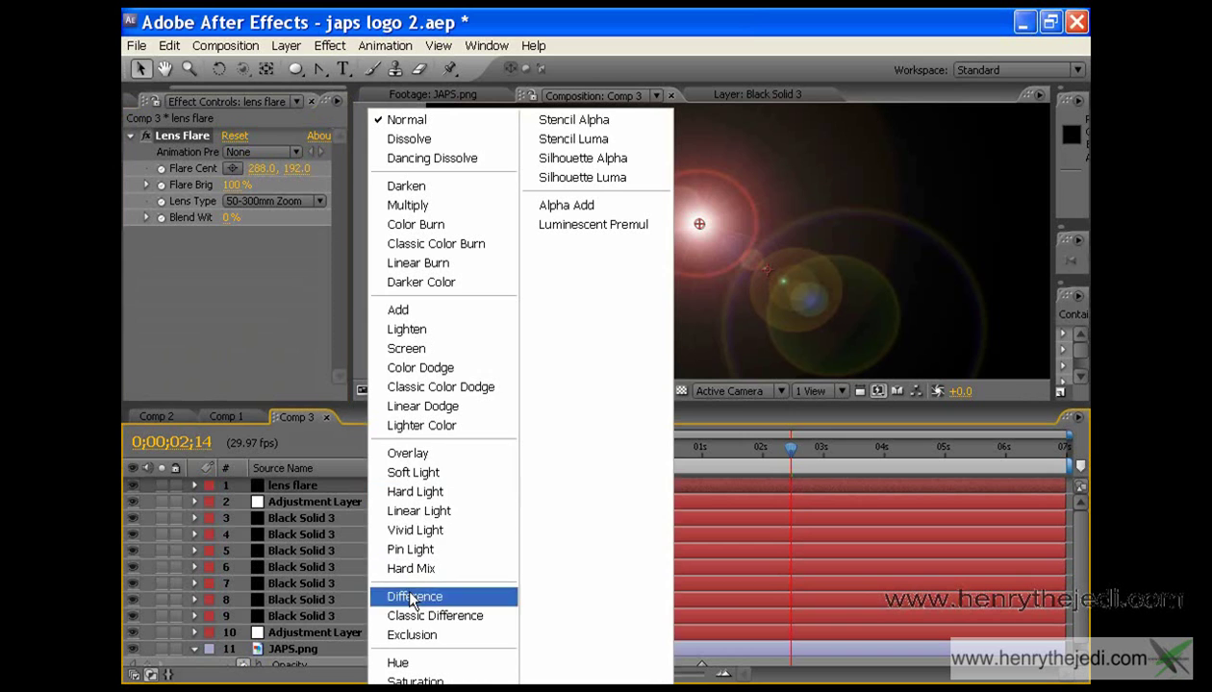
{"action": "left_click", "coordinate": [429, 386]}
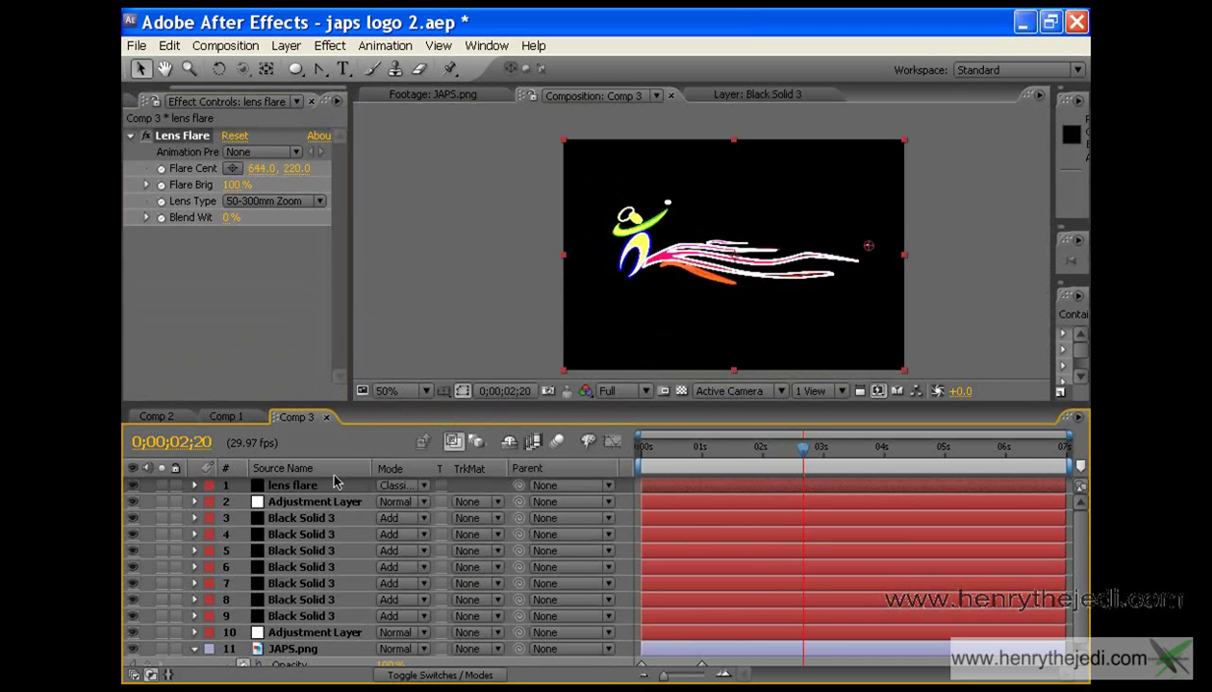
- Move the lens flare layer below JAPS.png and set its Lens Type to 35mm Prime
{"action": "left_click_drag", "start_coordinate": [331, 482], "coordinate": [307, 658]}
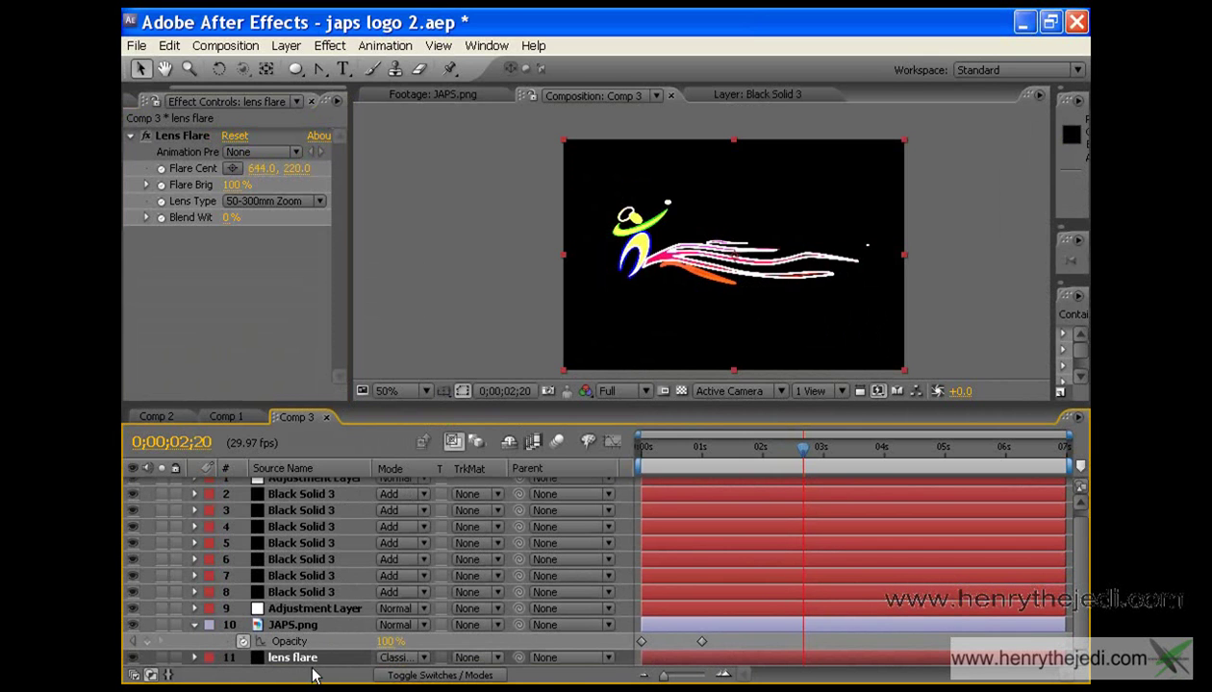
{"action": "left_click", "coordinate": [321, 202]}
{"action": "left_click", "coordinate": [308, 223]}
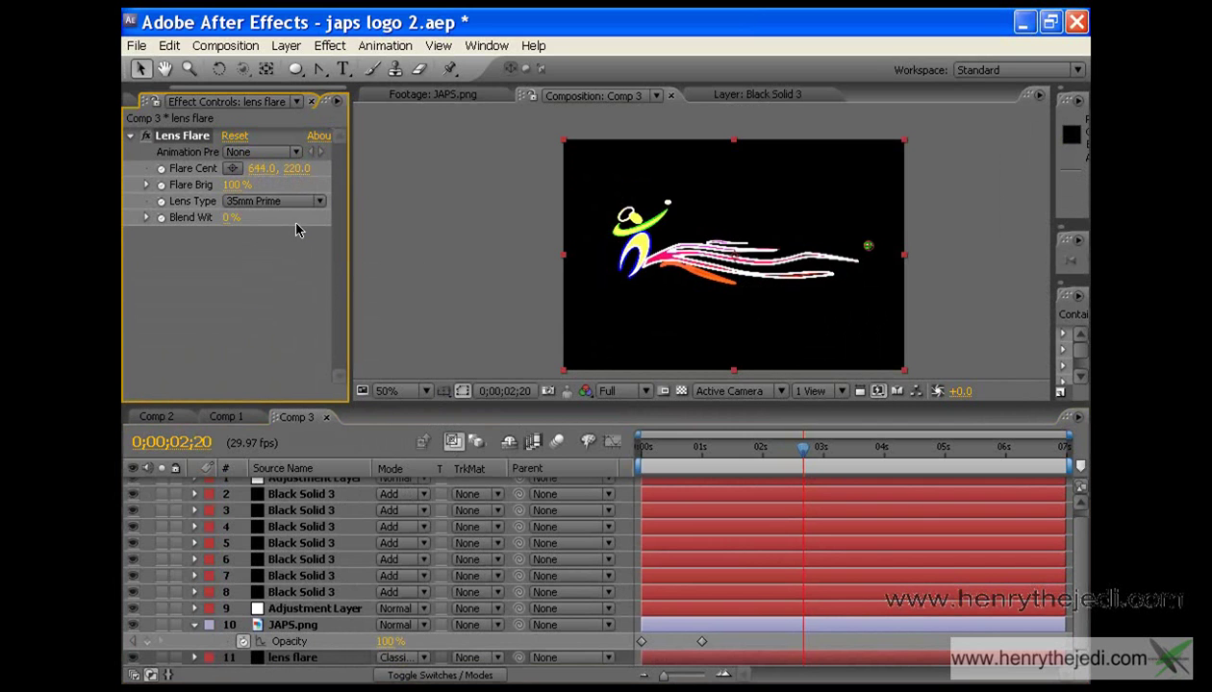
- Change the lens flare layer's blending mode to Add
{"action": "left_click", "coordinate": [381, 444]}
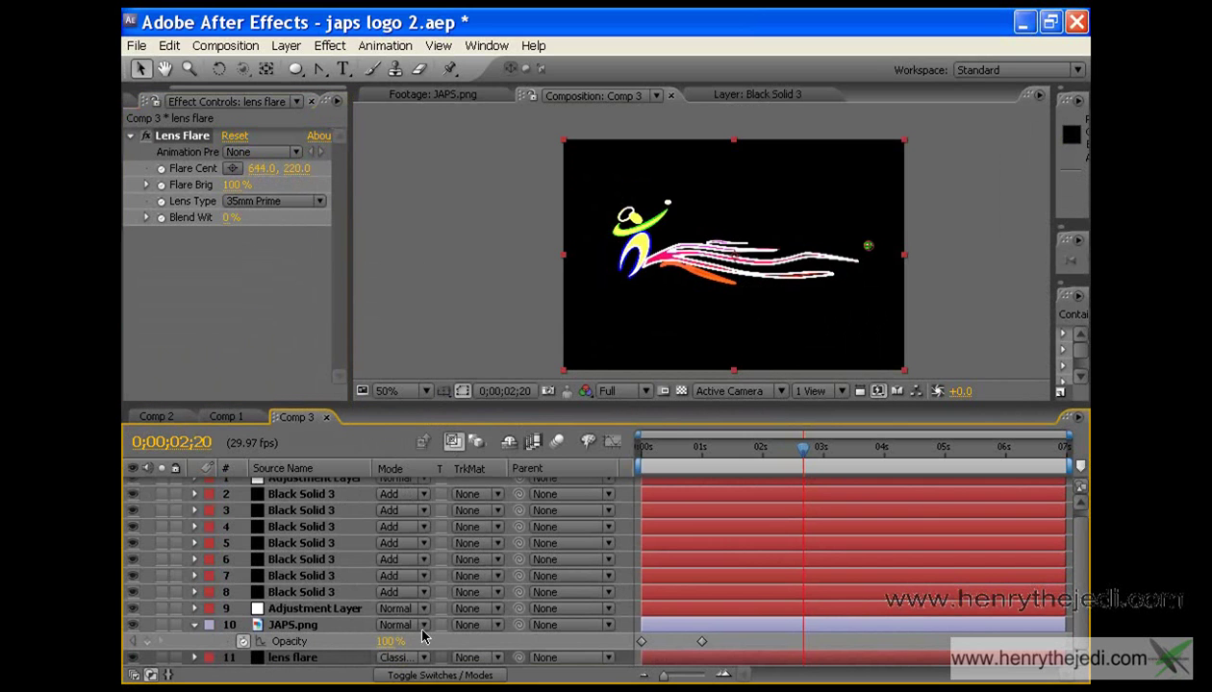
{"action": "left_click", "coordinate": [425, 661]}
{"action": "left_click", "coordinate": [420, 308]}
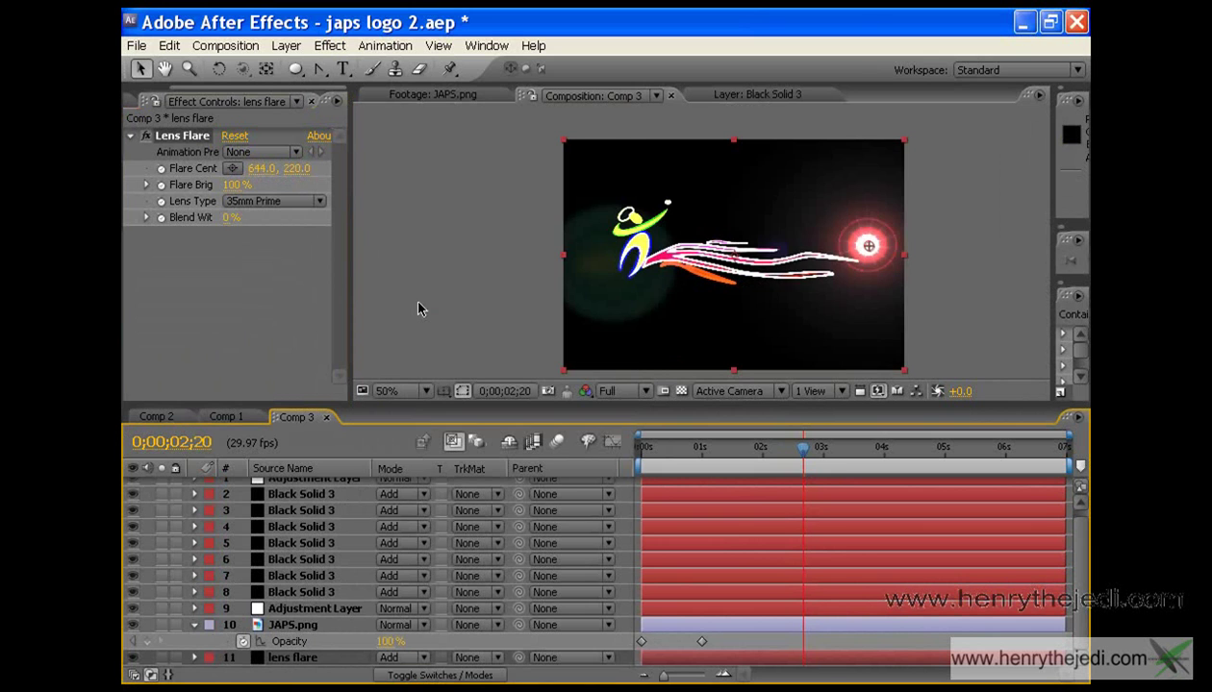
- Add keyframes for all Lens Flare properties at 0;00;03;14, from Blend With Original up to Flare Center
{"action": "left_click_drag", "start_coordinate": [808, 458], "coordinate": [851, 455]}
{"action": "left_click", "coordinate": [161, 217]}
{"action": "left_click", "coordinate": [161, 201]}
{"action": "left_click", "coordinate": [160, 185]}
{"action": "left_click", "coordinate": [161, 168]}
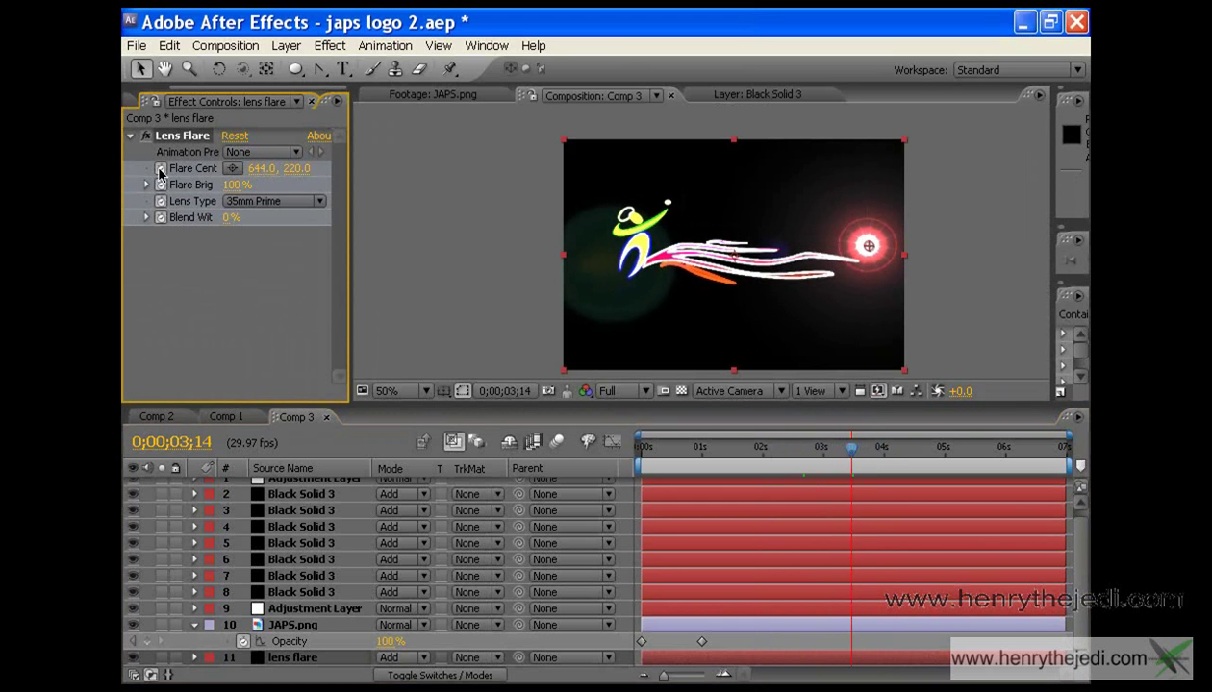
- Set the Flare Center to 692, 456 near the frame's lower corner and Blend With Original to 100% at 0;00;03;14
{"action": "left_click", "coordinate": [235, 171]}
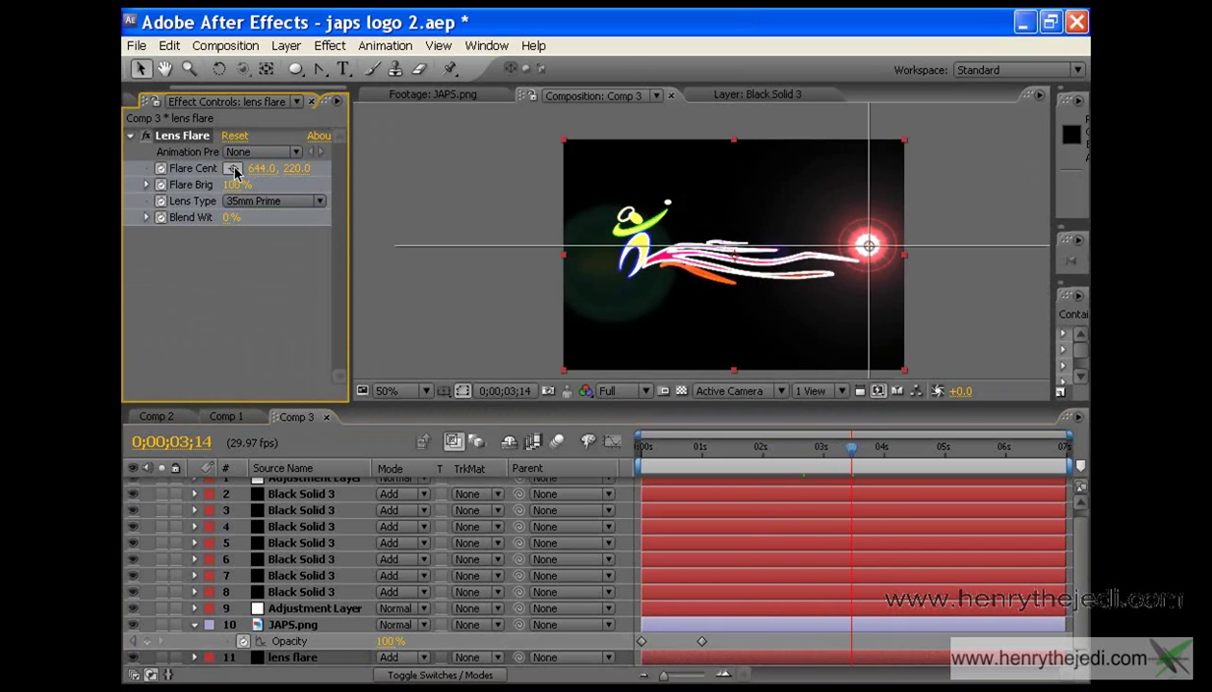
{"action": "left_click", "coordinate": [891, 359]}
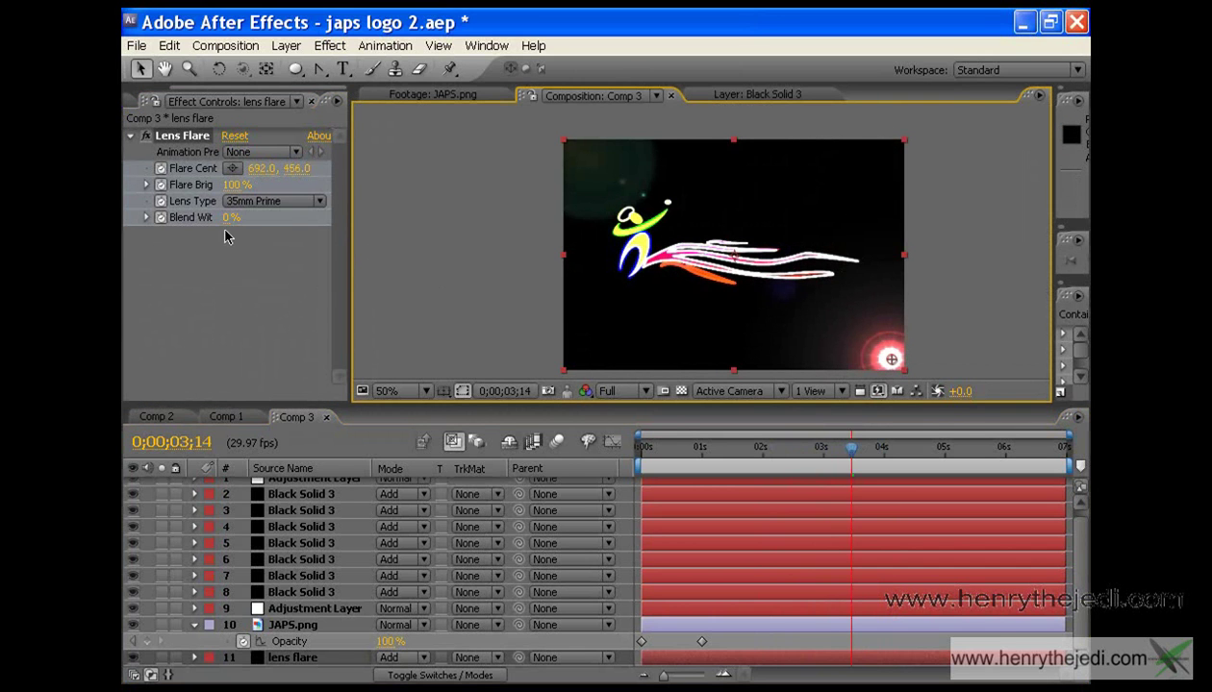
{"action": "left_click_drag", "start_coordinate": [230, 218], "coordinate": [384, 218]}
- At 0;00;04;17, place the Flare Center just above the logo's middle strokes near 382, 196 and set Blend With Original to 1%
{"action": "left_click_drag", "start_coordinate": [863, 453], "coordinate": [918, 453]}
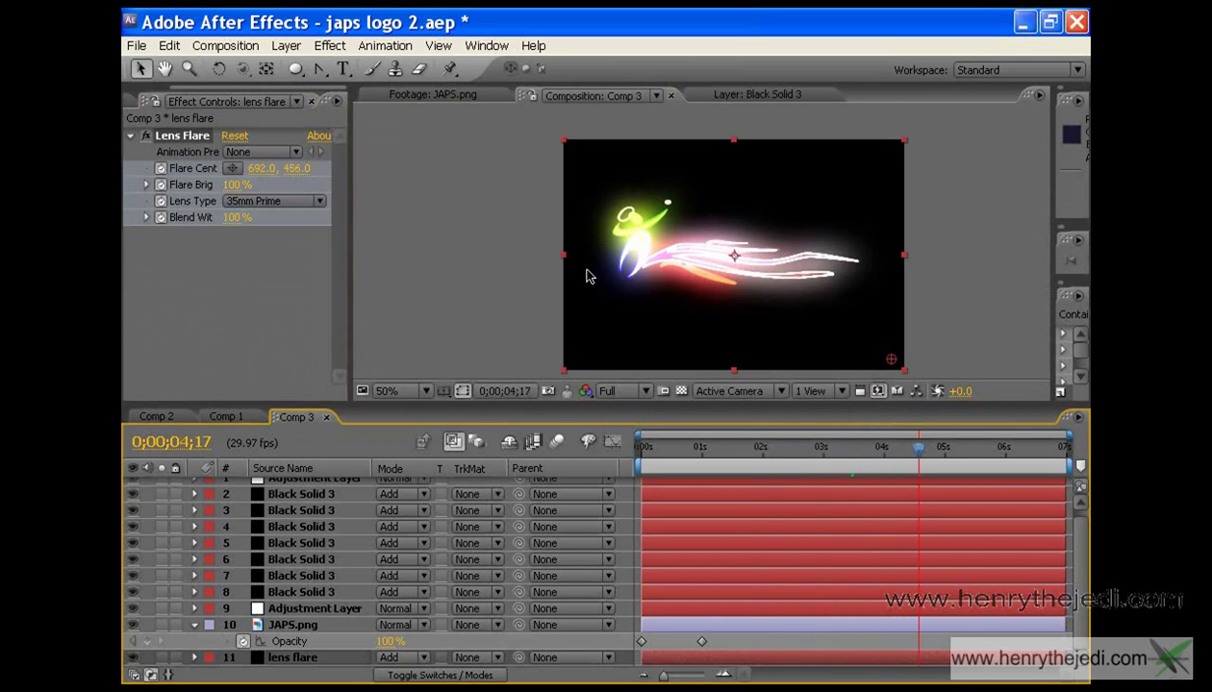
{"action": "left_click", "coordinate": [234, 169]}
{"action": "left_click", "coordinate": [747, 234]}
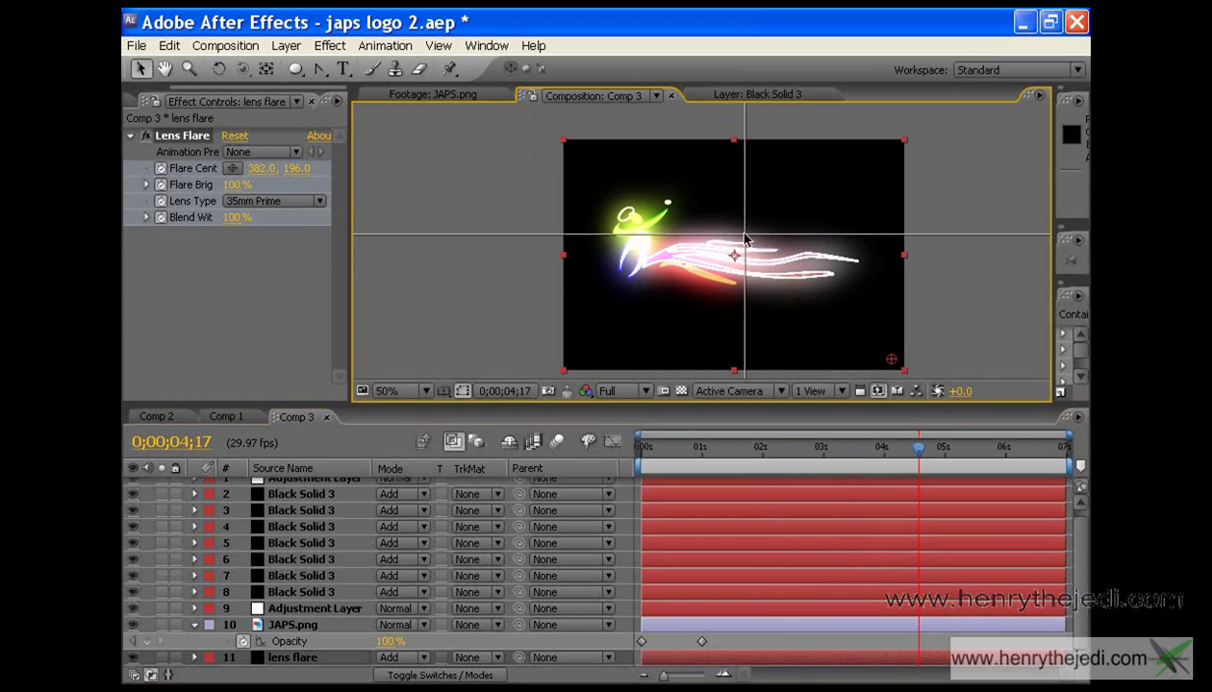
{"action": "left_click", "coordinate": [237, 217]}
{"action": "type", "text": "1"}
{"action": "key", "text": "Return"}
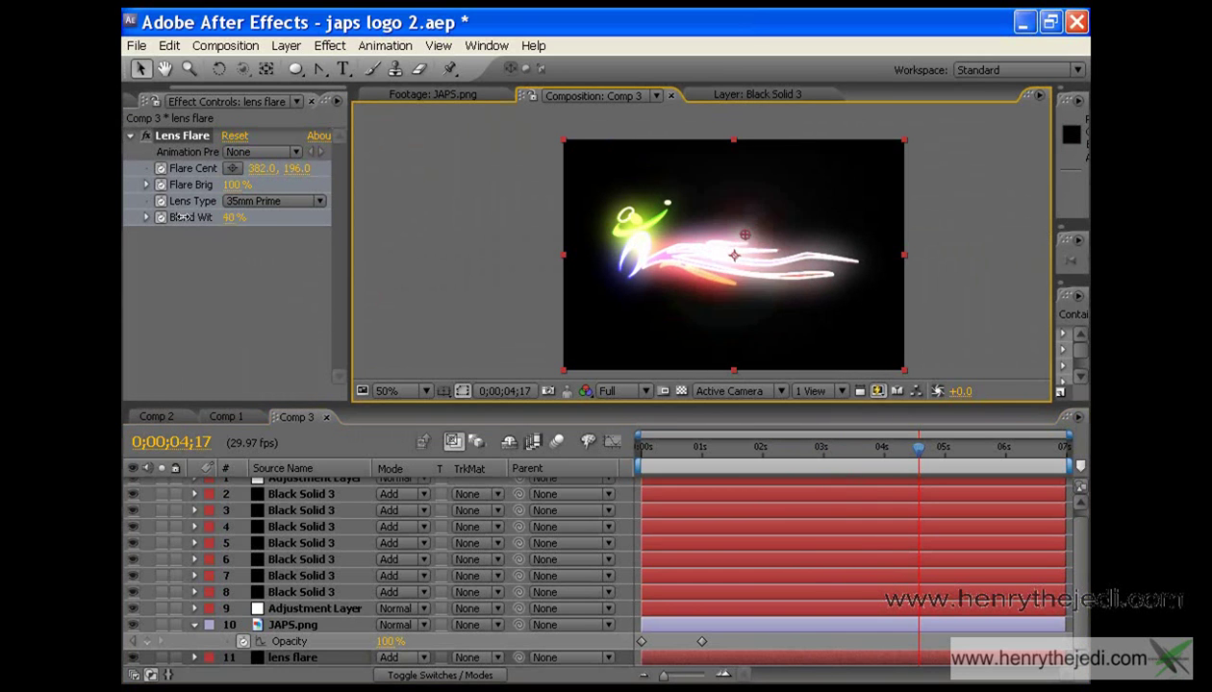
{"action": "left_click_drag", "start_coordinate": [745, 234], "coordinate": [734, 233]}
- At 0;00;06;00, move the Flare Center to 232, 126 beside the figure's raised arm and set Blend With Original to 0%
{"action": "left_click_drag", "start_coordinate": [919, 448], "coordinate": [1005, 453]}
{"action": "left_click_drag", "start_coordinate": [718, 223], "coordinate": [672, 208]}
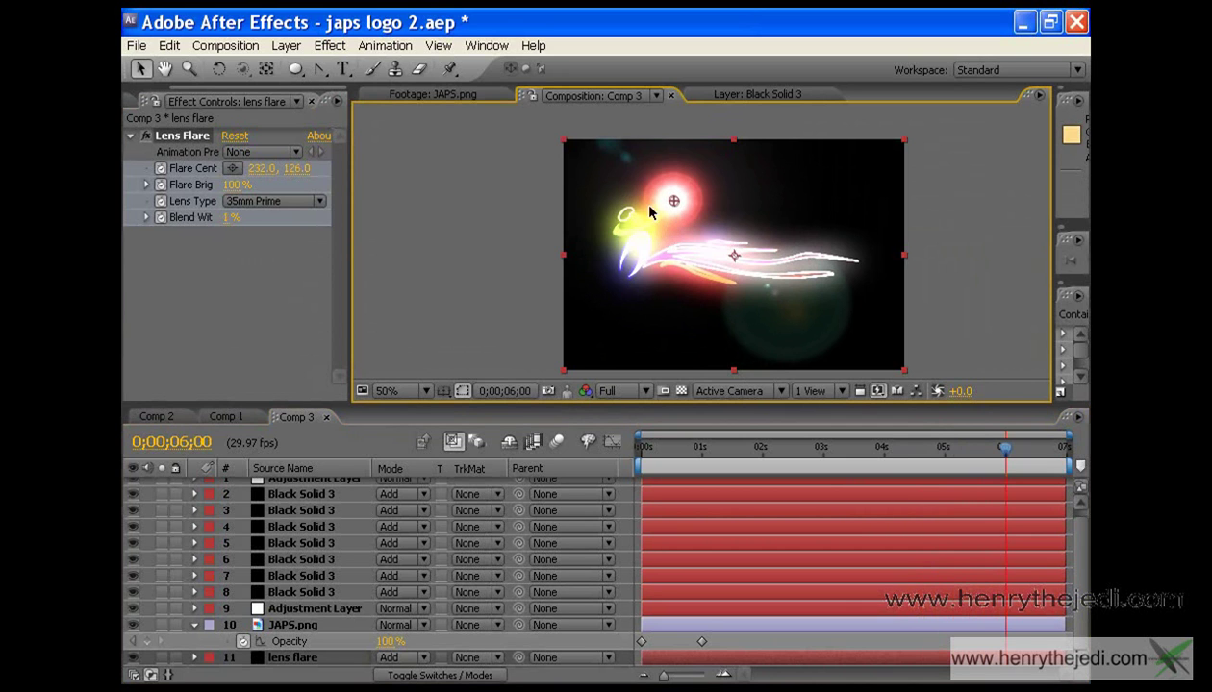
{"action": "left_click", "coordinate": [220, 219]}
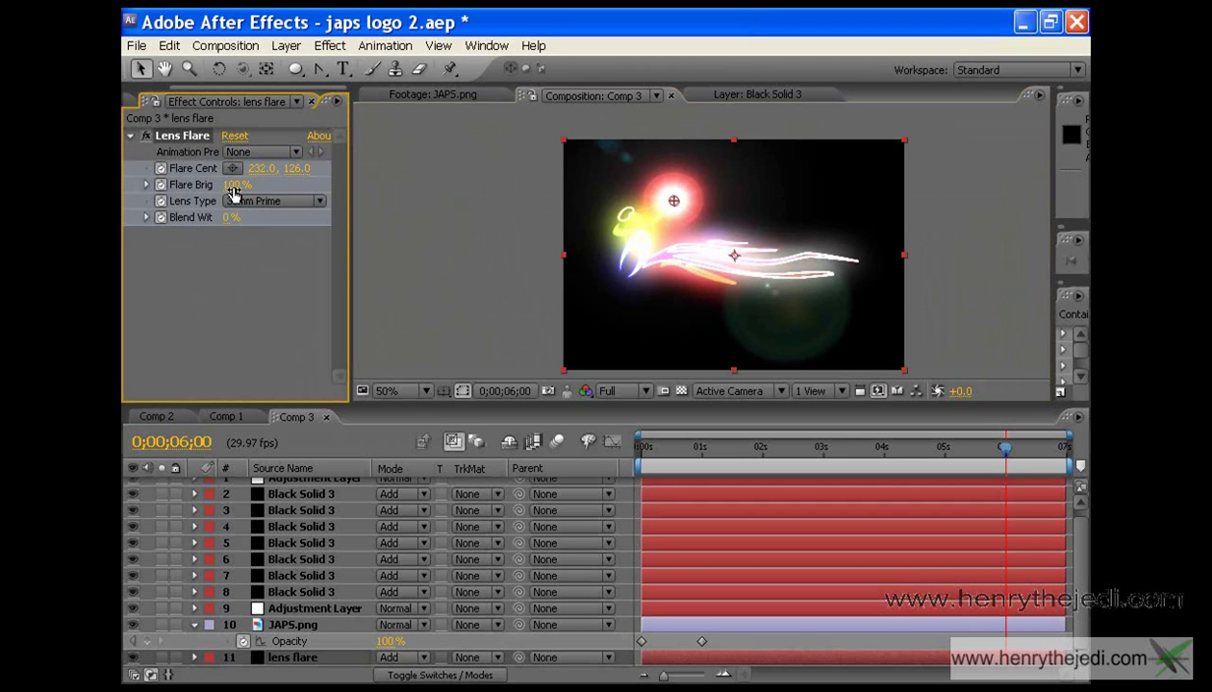
- Keyframe Flare Brightness to 70% at 0;00;05;12, higher at 0;00;06;01 and lower about half a second on, and preview the animation
{"action": "left_click_drag", "start_coordinate": [1009, 455], "coordinate": [972, 465]}
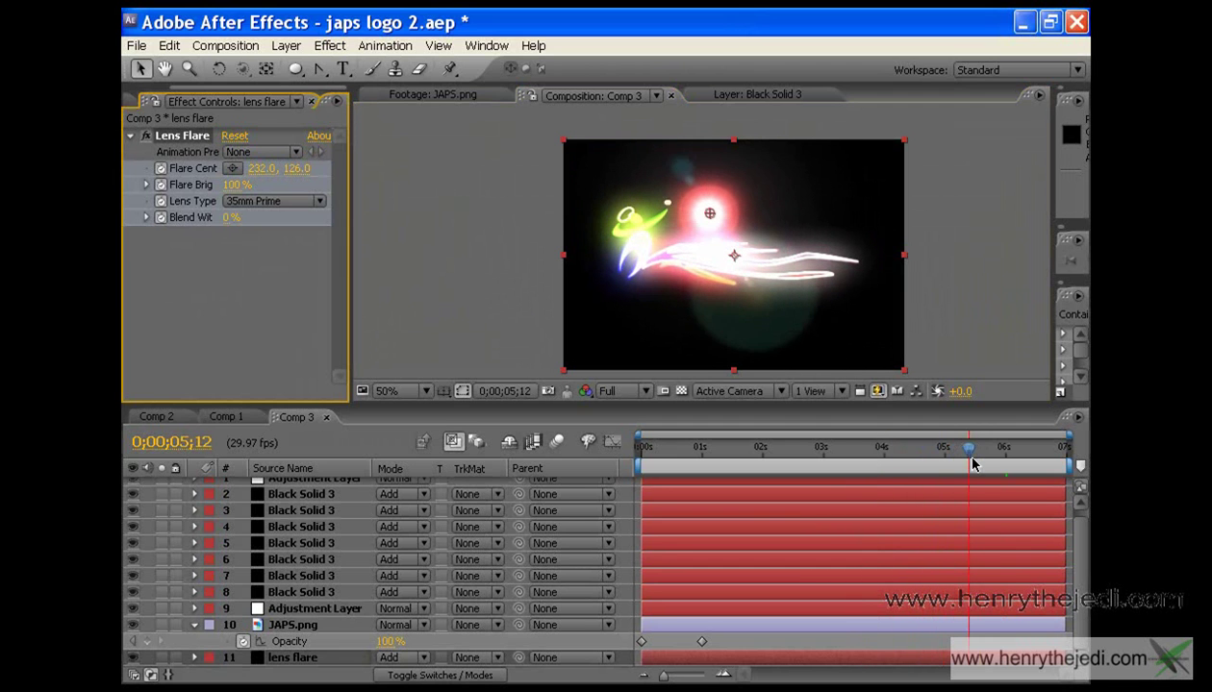
{"action": "mouse_move", "coordinate": [223, 184]}
{"action": "left_mouse_down"}
{"action": "mouse_move", "coordinate": [181, 184]}
{"action": "mouse_move", "coordinate": [200, 185]}
{"action": "left_mouse_up"}
{"action": "left_click_drag", "start_coordinate": [954, 447], "coordinate": [1006, 450]}
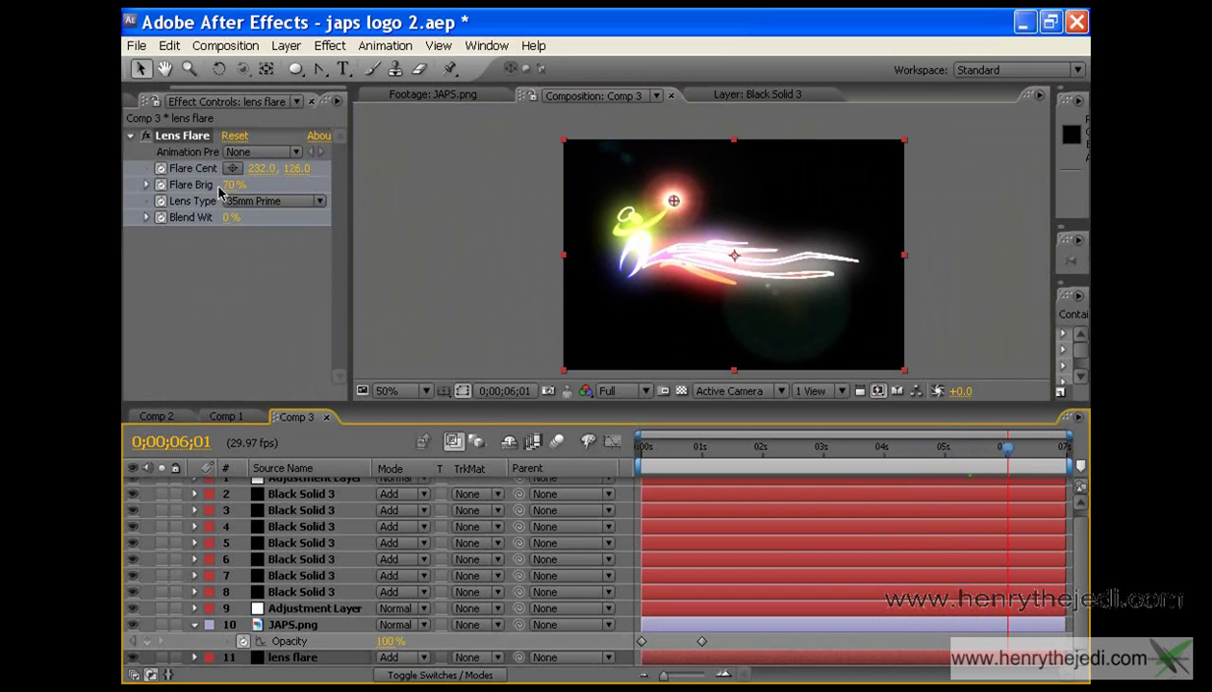
{"action": "left_click_drag", "start_coordinate": [235, 184], "coordinate": [273, 184]}
{"action": "left_click_drag", "start_coordinate": [1012, 456], "coordinate": [1037, 451]}
{"action": "left_click_drag", "start_coordinate": [220, 183], "coordinate": [185, 184]}
{"action": "left_click_drag", "start_coordinate": [1037, 450], "coordinate": [825, 446]}
{"action": "key", "text": "space"}
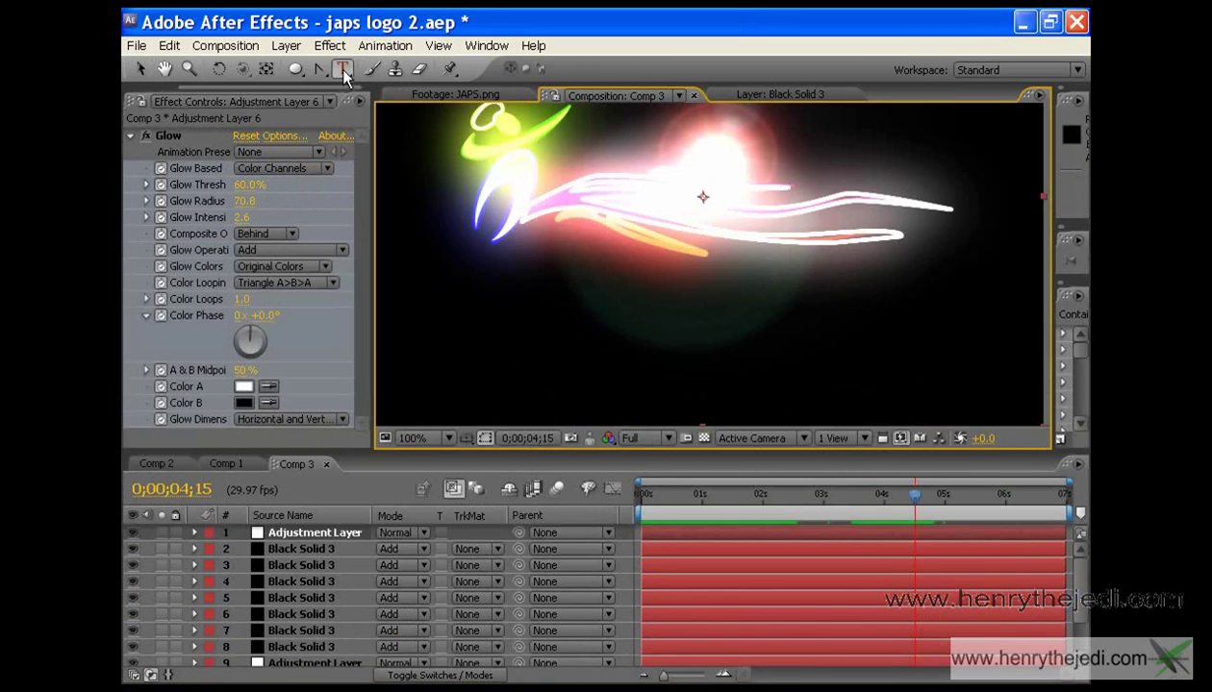
- Create a text layer below the logo's strokes reading "Jedi Alliance Production Studio"
{"action": "left_click", "coordinate": [342, 70]}
{"action": "left_click", "coordinate": [714, 304]}
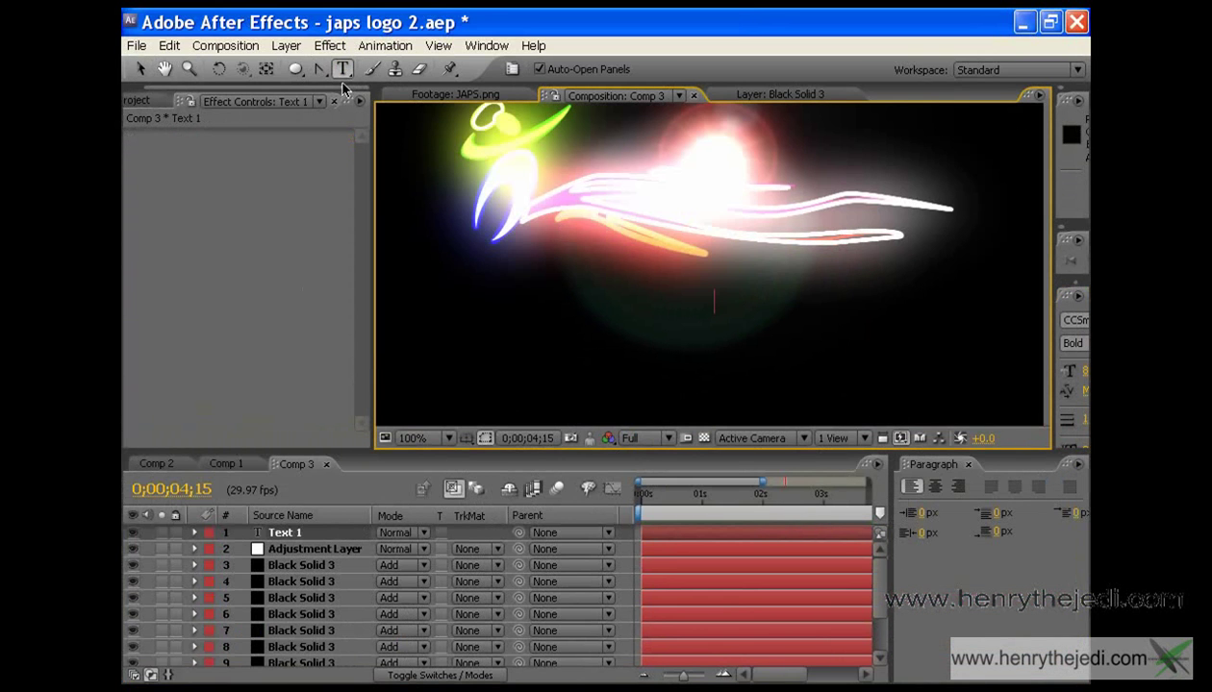
{"action": "type", "text": "Jedi Alliance Production S"}
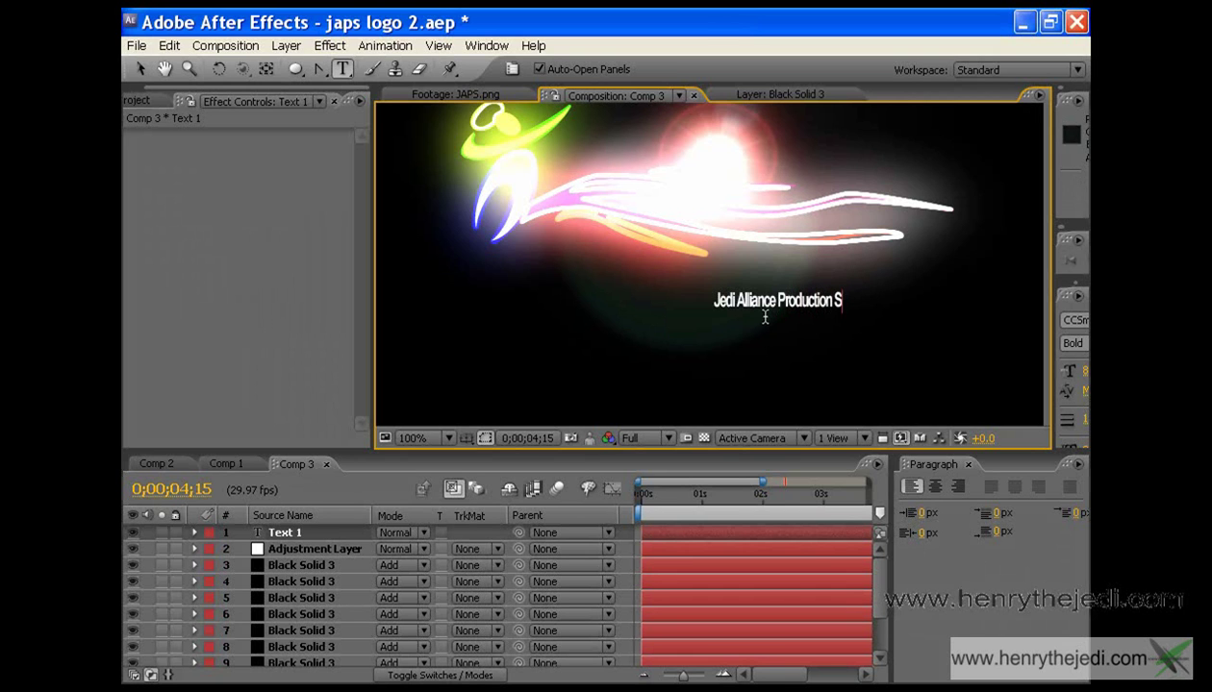
{"action": "type", "text": "tudio"}
{"action": "left_click", "coordinate": [139, 70]}
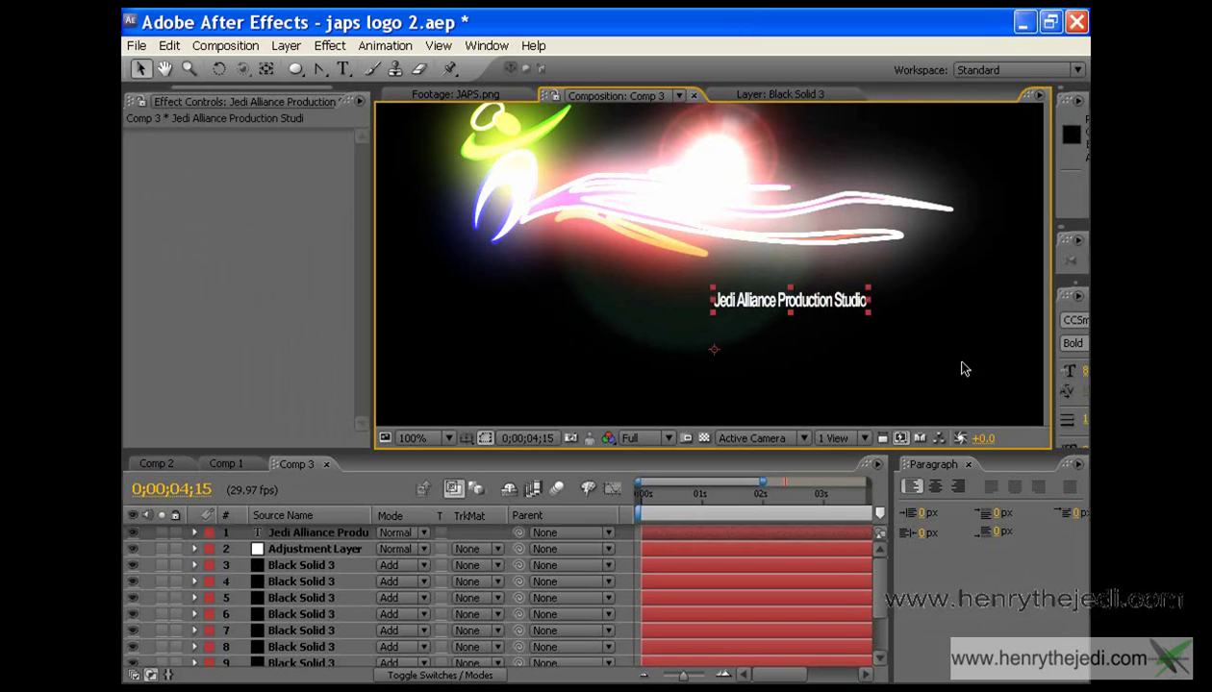
- Scale up the text to more than twice its width and center it under the logo's long strokes
{"action": "left_click_drag", "start_coordinate": [870, 320], "coordinate": [1040, 307]}
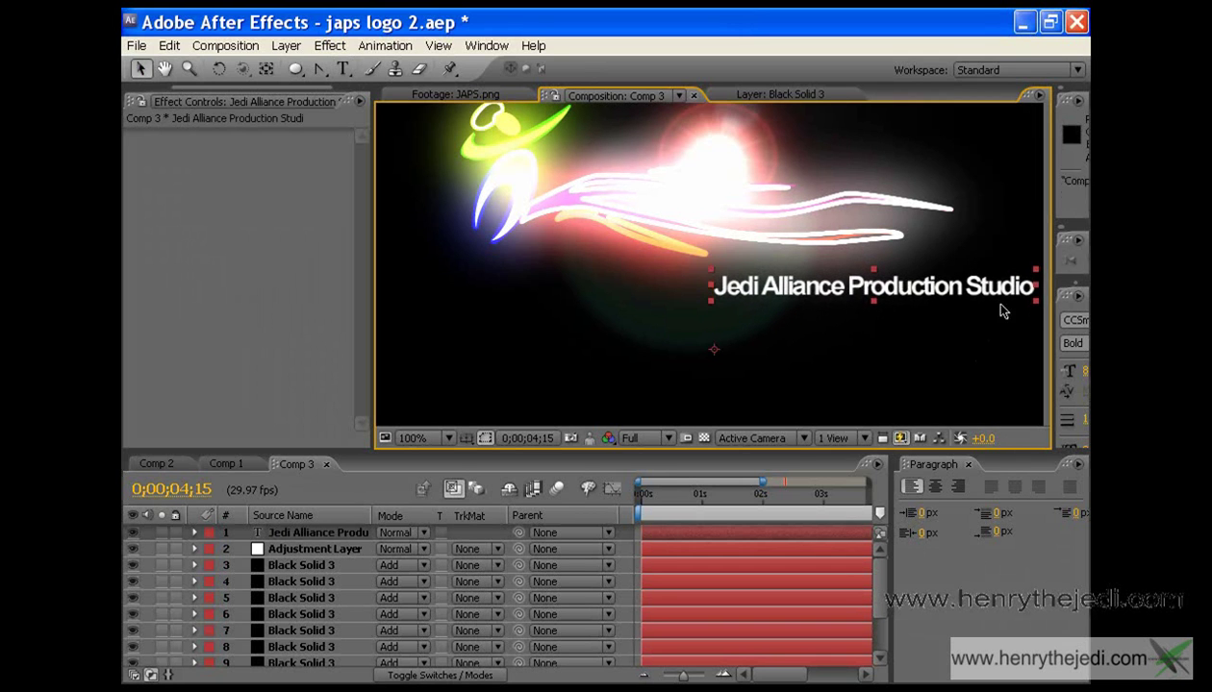
{"action": "left_click_drag", "start_coordinate": [962, 291], "coordinate": [933, 309]}
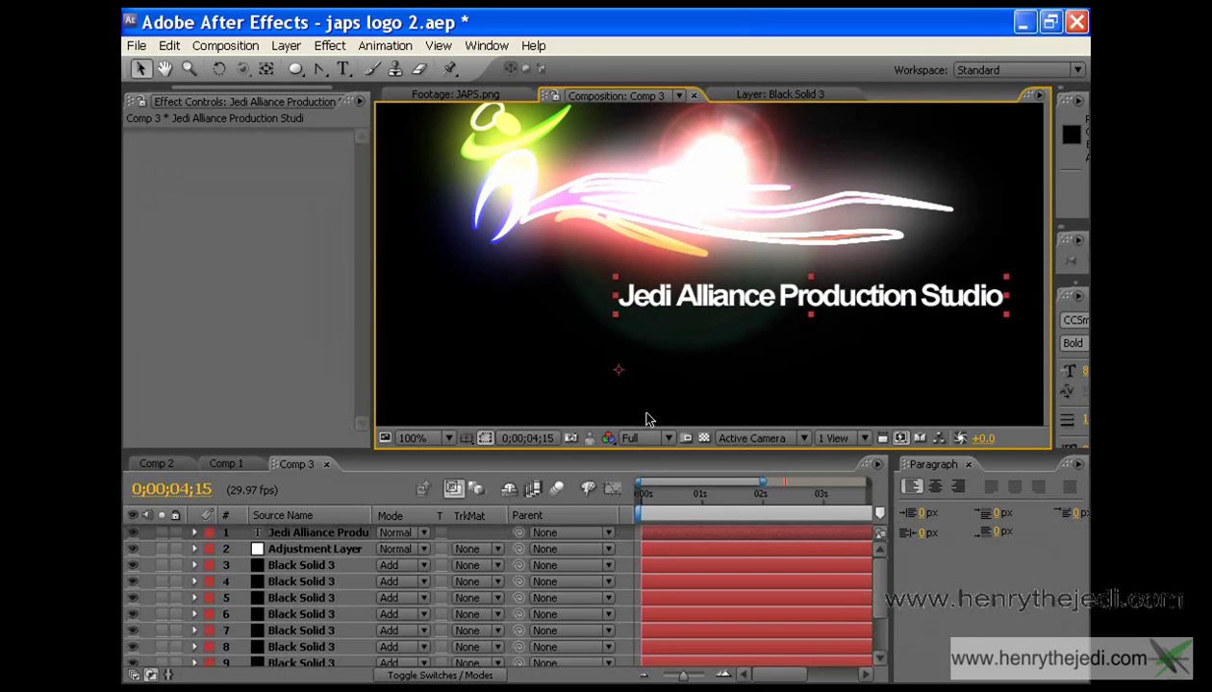
{"action": "left_click_drag", "start_coordinate": [739, 306], "coordinate": [741, 306]}
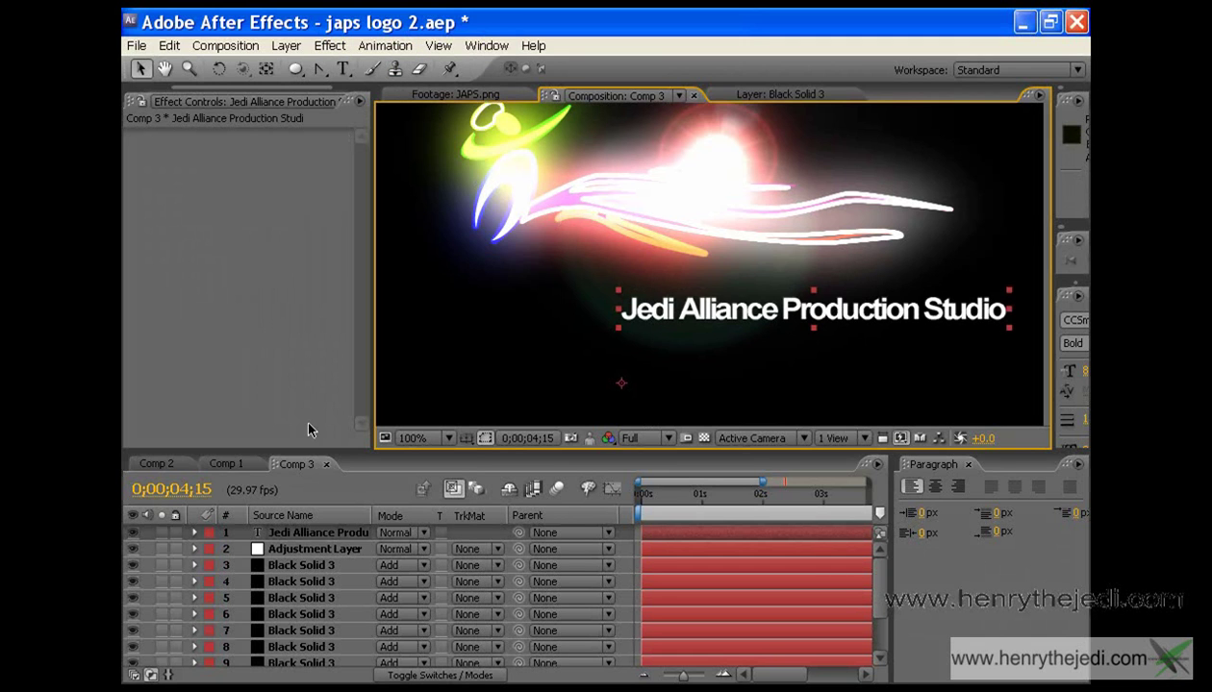
- Apply the Slow Fade On preset from the Text presets' Animate In folder in Adobe Bridge to the text layer
{"action": "left_click", "coordinate": [343, 487]}
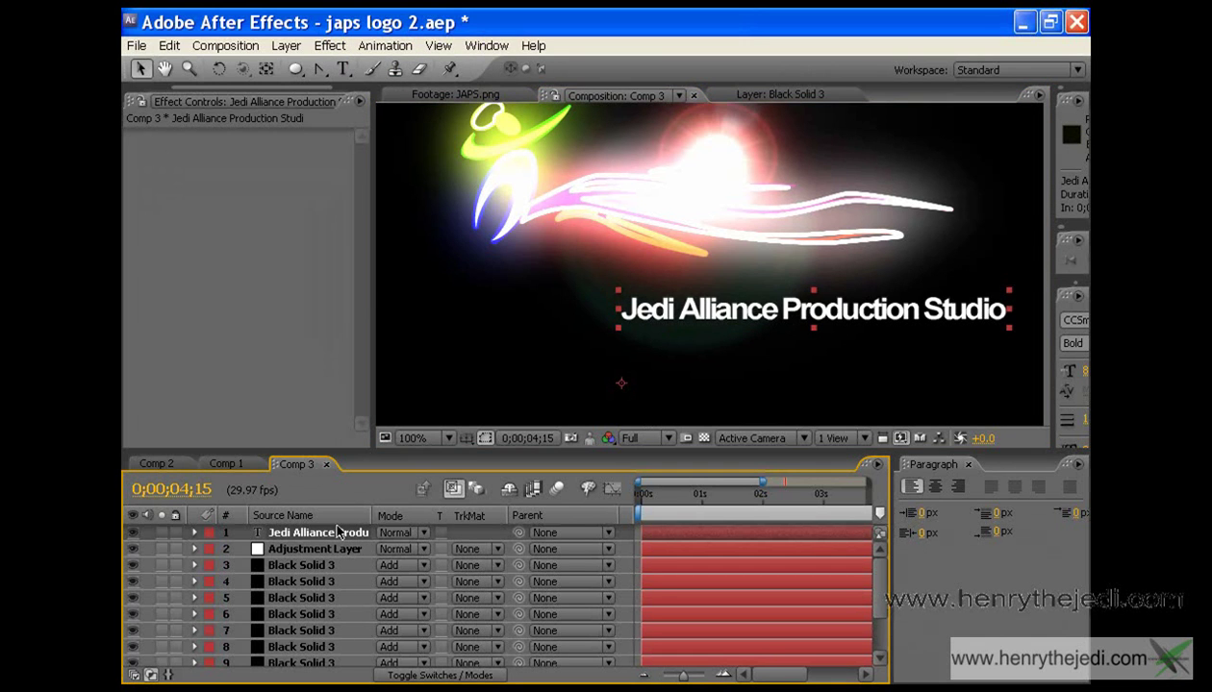
{"action": "left_click", "coordinate": [385, 46]}
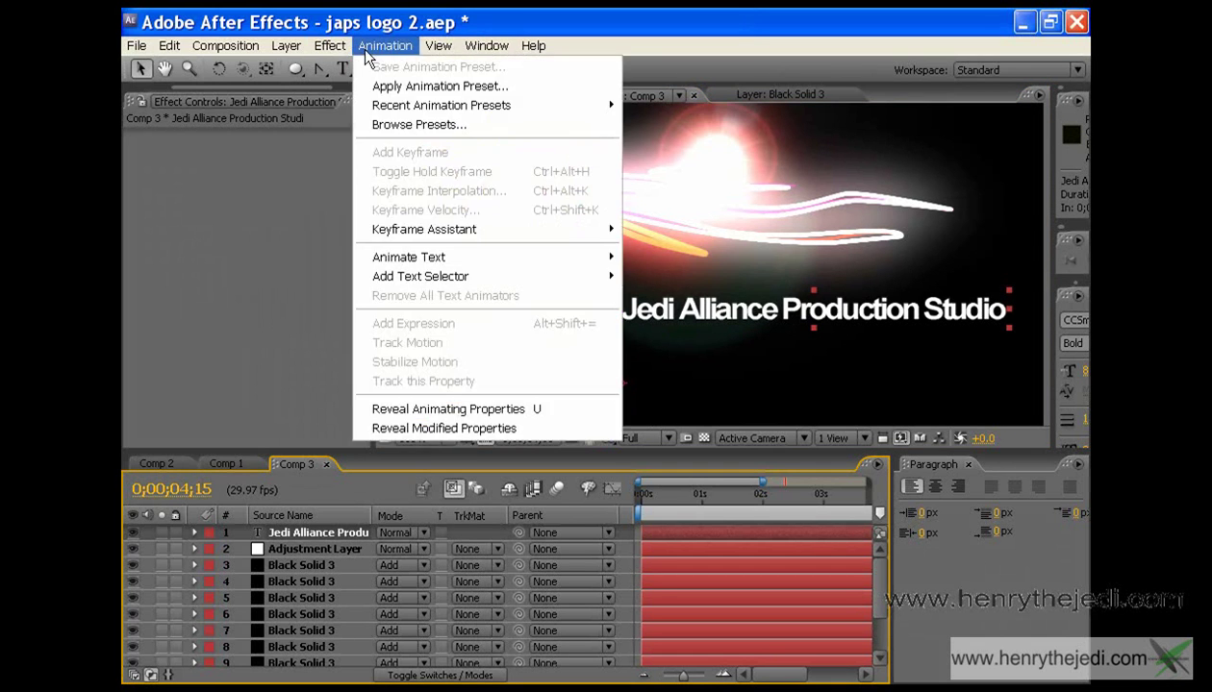
{"action": "left_click", "coordinate": [447, 126]}
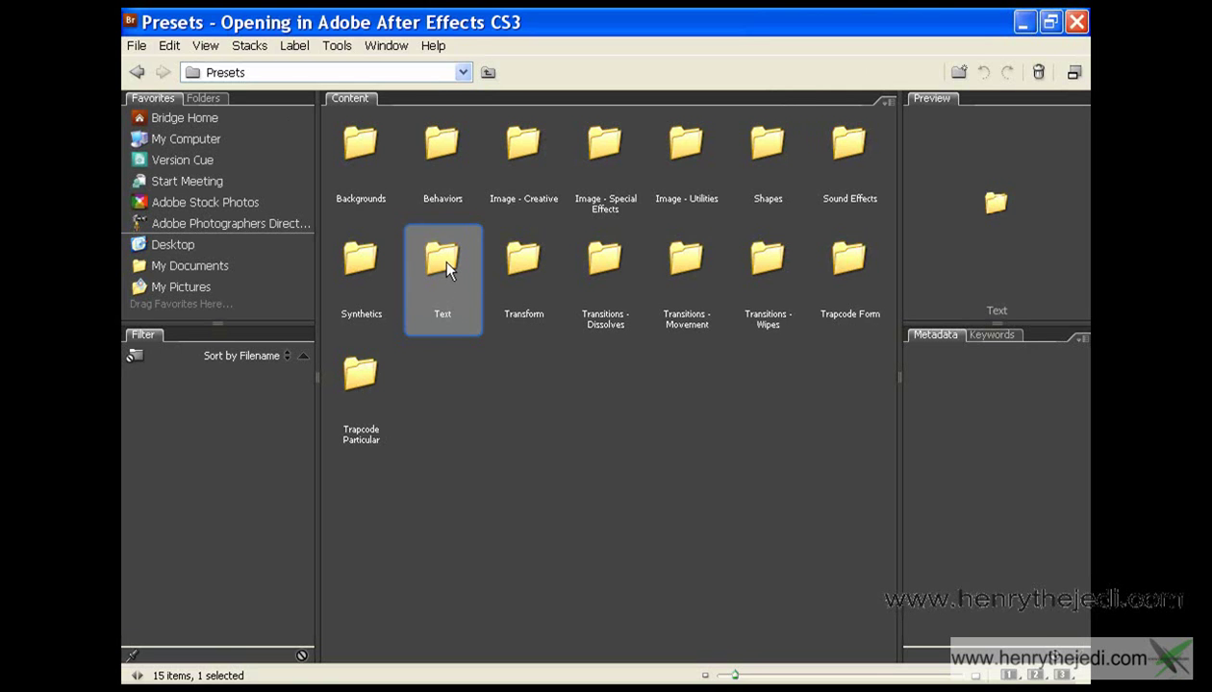
{"action": "double_click", "coordinate": [445, 270]}
{"action": "left_click", "coordinate": [444, 178]}
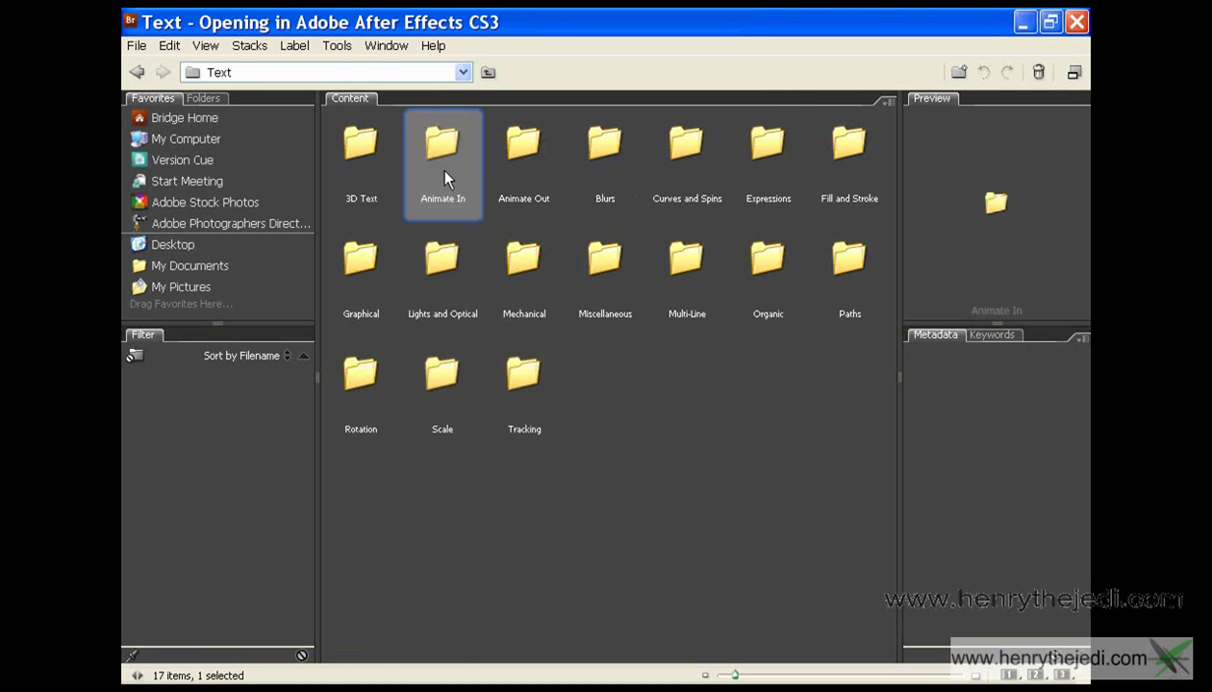
{"action": "double_click", "coordinate": [444, 178]}
{"action": "left_click", "coordinate": [512, 373]}
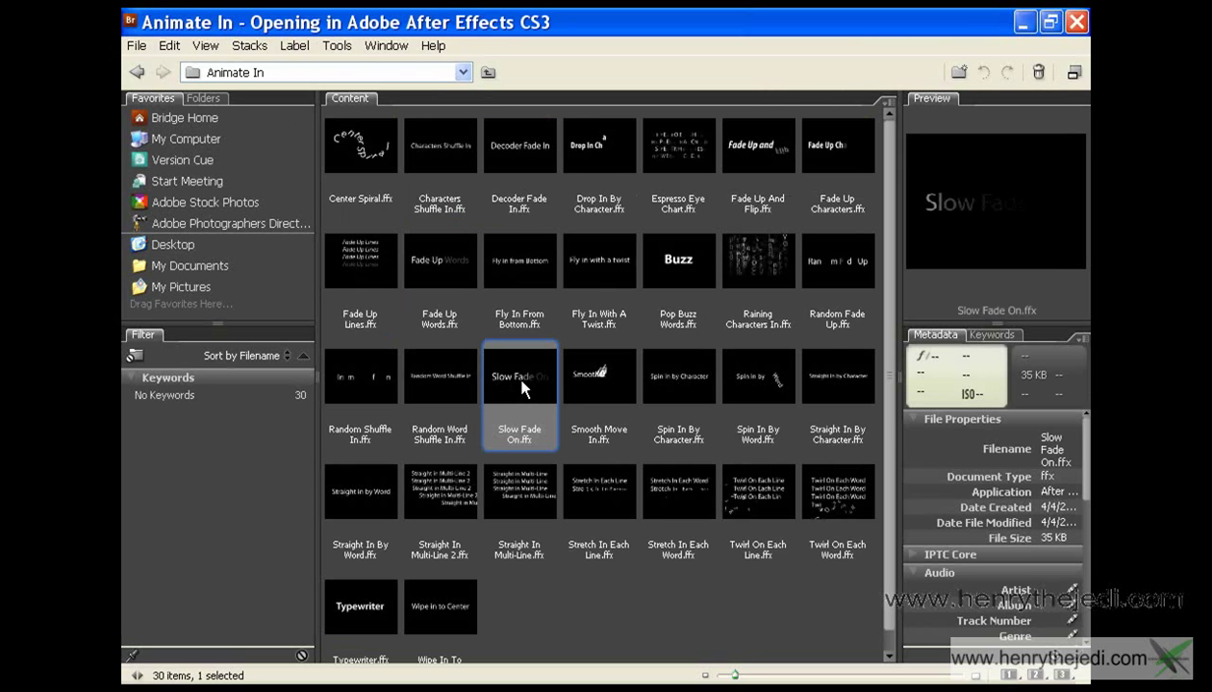
{"action": "double_click", "coordinate": [522, 388]}
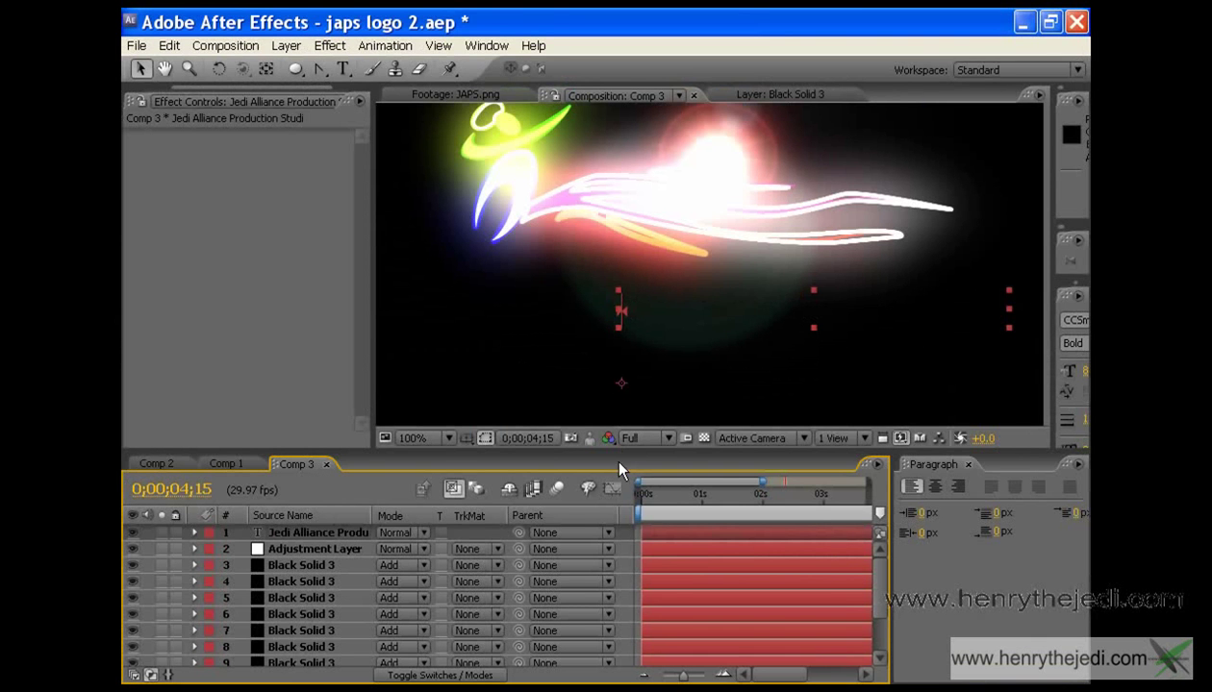
- Widen the visible time range of Comp 3 and preview the logo animation with the text's fade-in
{"action": "left_click_drag", "start_coordinate": [763, 479], "coordinate": [858, 480]}
{"action": "mouse_move", "coordinate": [791, 495]}
{"action": "left_mouse_down"}
{"action": "mouse_move", "coordinate": [748, 495]}
{"action": "mouse_move", "coordinate": [857, 510]}
{"action": "mouse_move", "coordinate": [772, 500]}
{"action": "left_mouse_up"}
{"action": "key", "text": "space"}
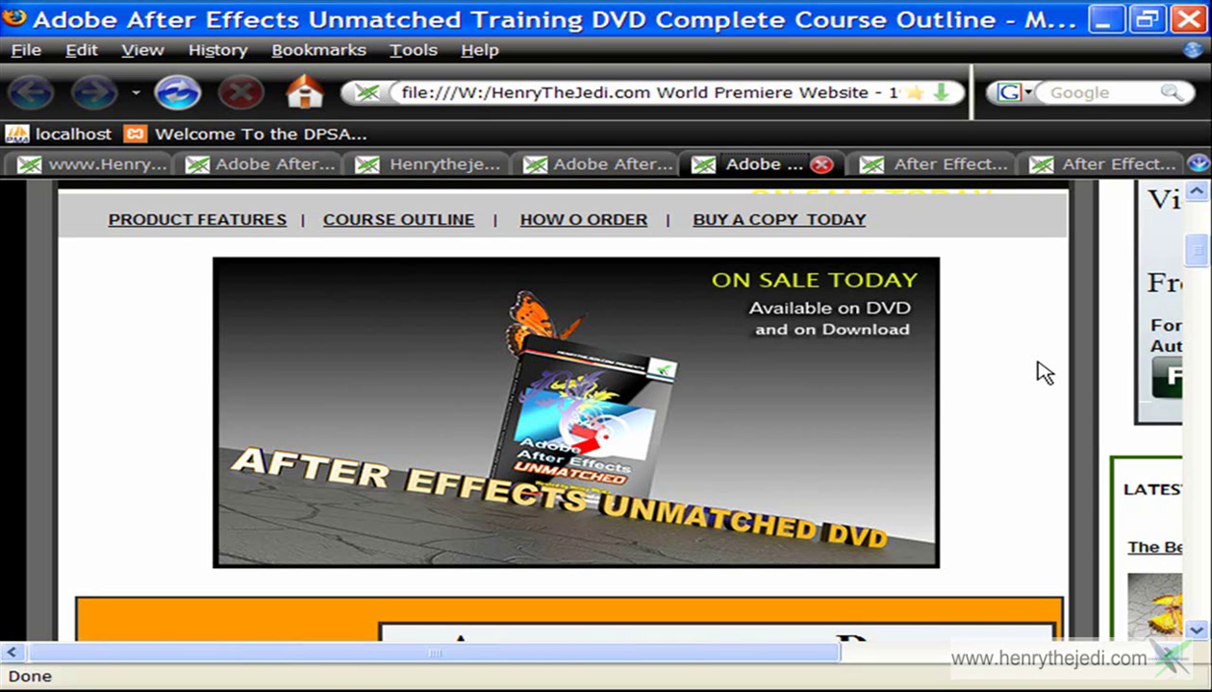
- In Firefox, examine the After Effects Unmatched DVD page from its header through the course outline to chapter 09, Creating a water surface
{"action": "left_click_drag", "start_coordinate": [1201, 244], "coordinate": [1202, 248]}
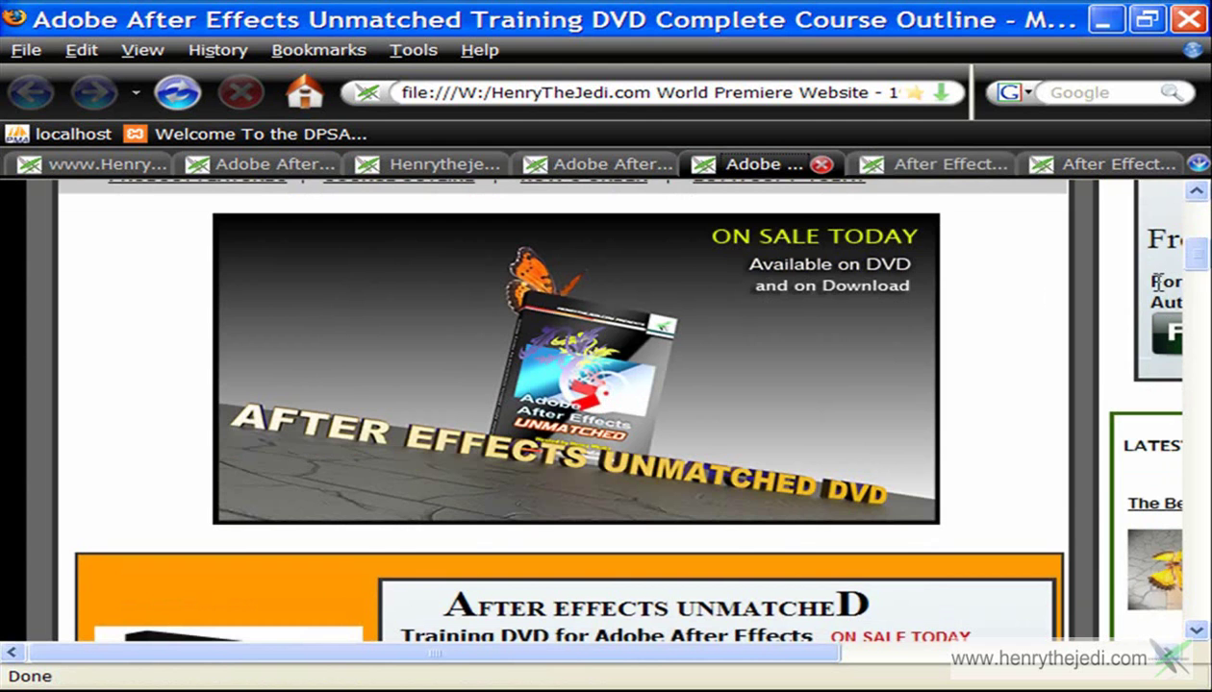
{"action": "left_click", "coordinate": [1202, 258]}
{"action": "left_click_drag", "start_coordinate": [1204, 265], "coordinate": [1204, 237]}
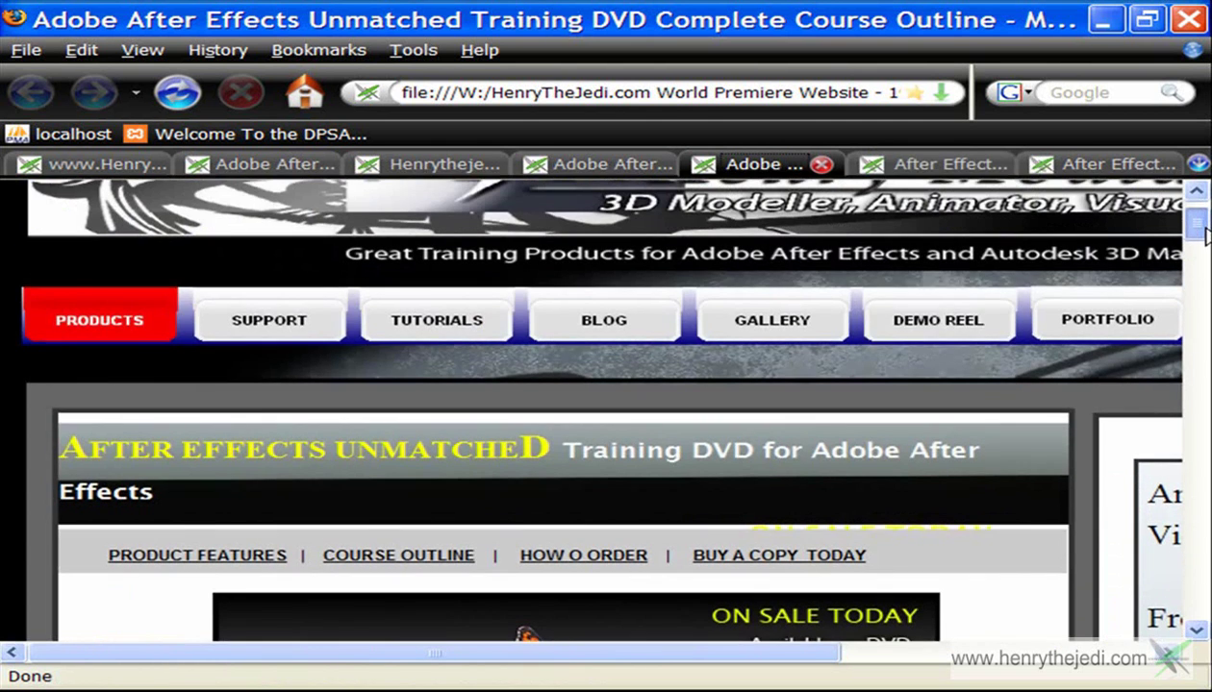
{"action": "left_click_drag", "start_coordinate": [1202, 229], "coordinate": [1206, 246]}
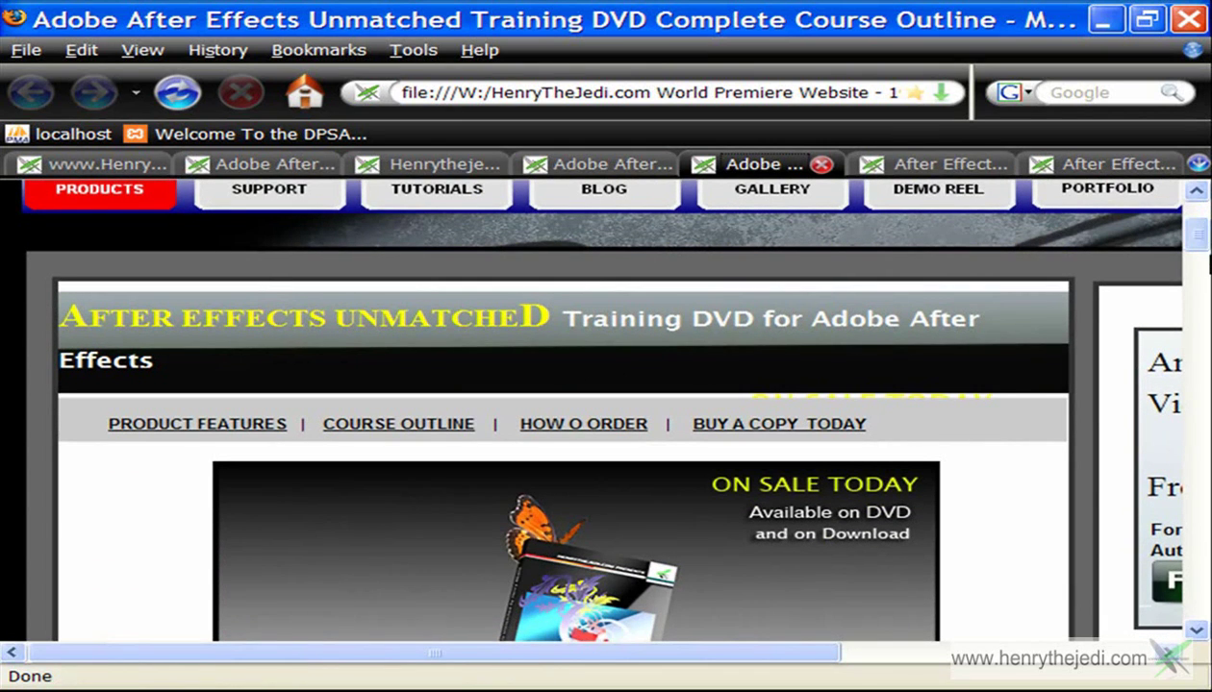
{"action": "left_click_drag", "start_coordinate": [1193, 227], "coordinate": [1202, 360]}
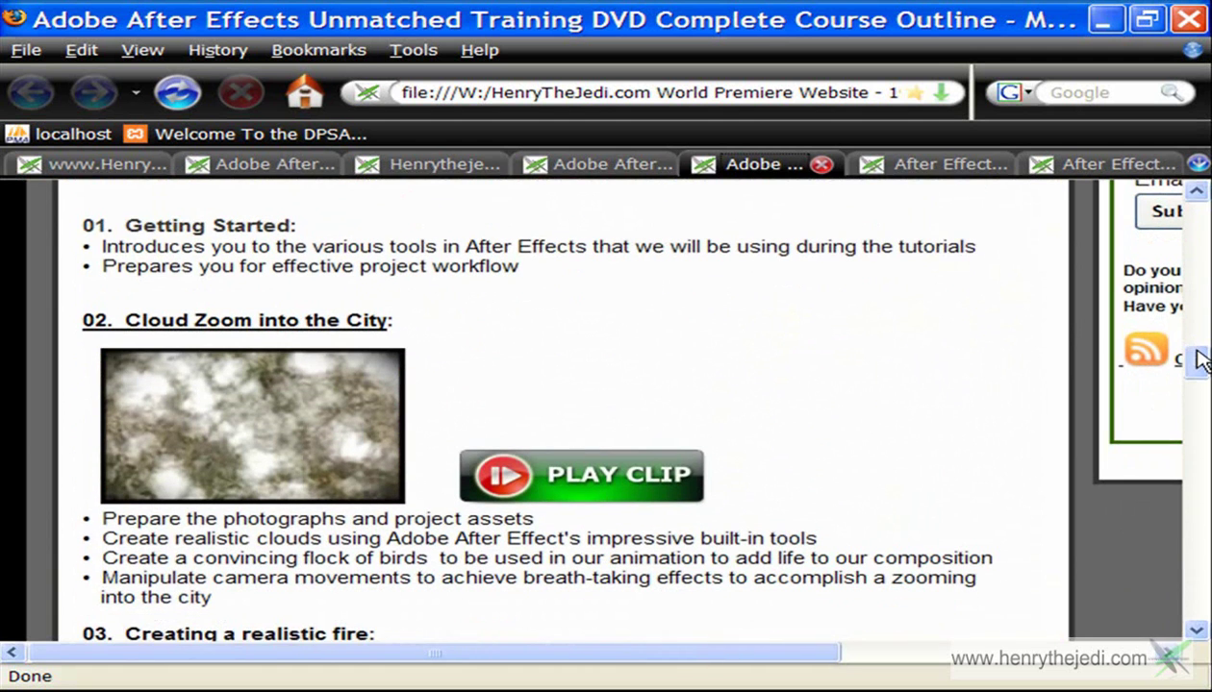
{"action": "left_click_drag", "start_coordinate": [1196, 362], "coordinate": [1202, 375]}
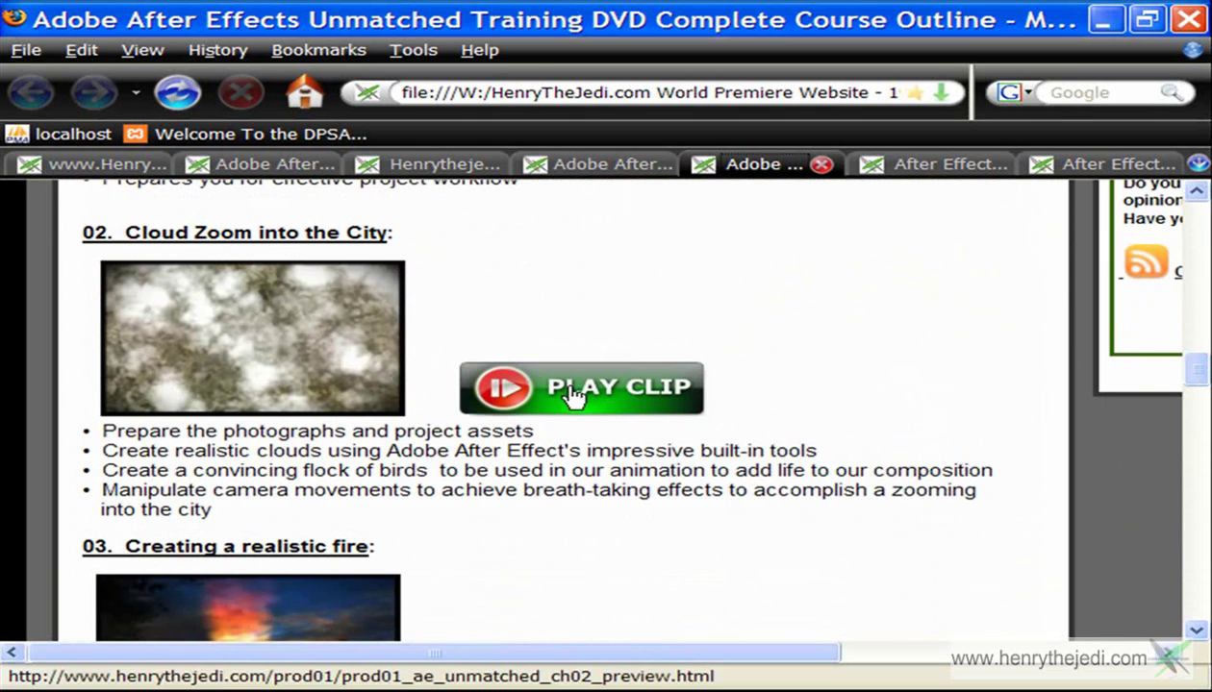
{"action": "left_click_drag", "start_coordinate": [1198, 390], "coordinate": [1192, 447]}
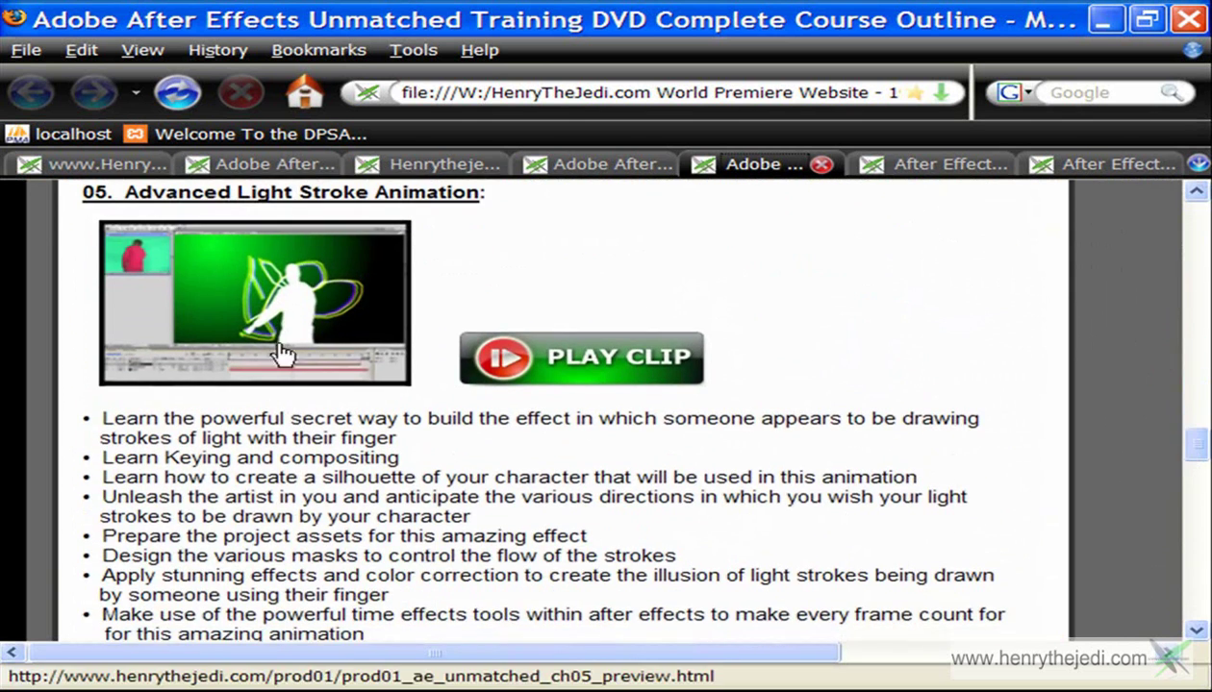
{"action": "left_click_drag", "start_coordinate": [1192, 460], "coordinate": [1112, 436]}
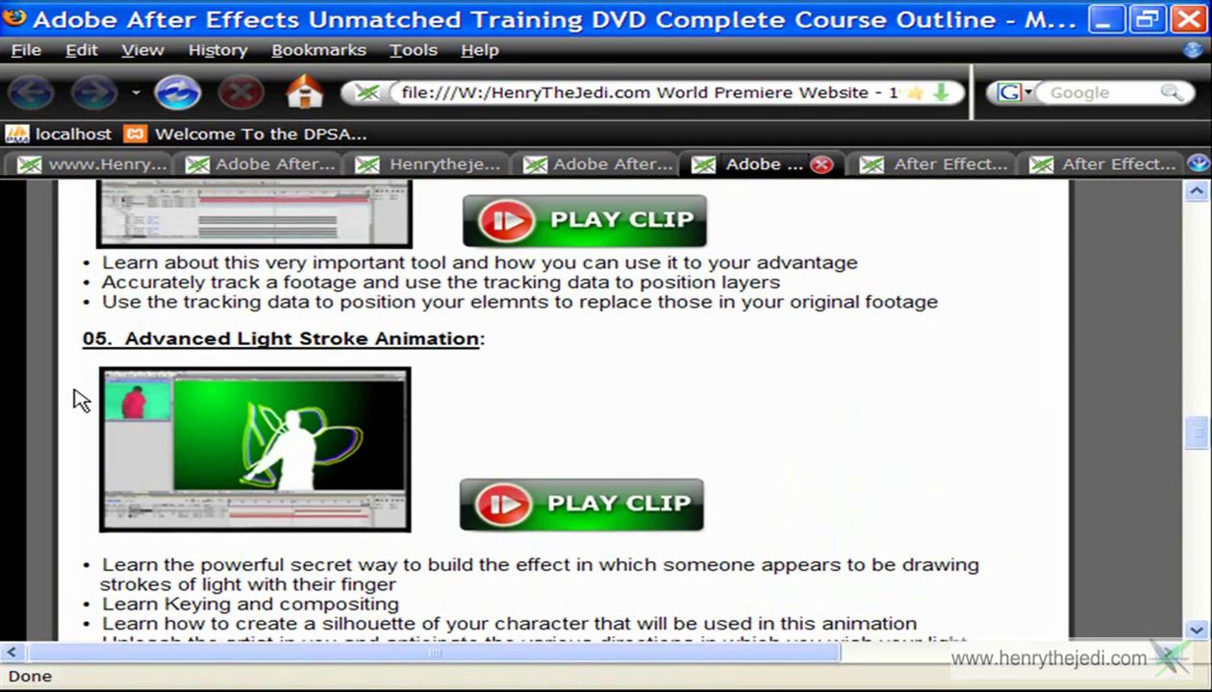
{"action": "left_click_drag", "start_coordinate": [1200, 446], "coordinate": [1202, 459]}
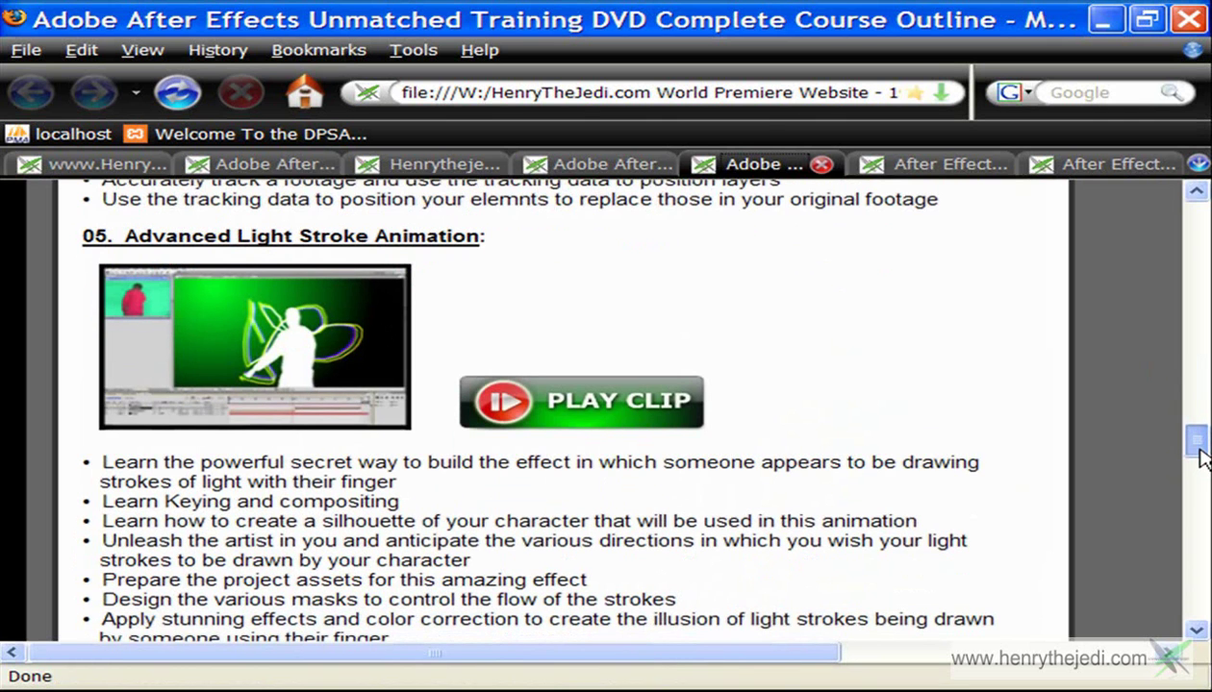
{"action": "left_click_drag", "start_coordinate": [1200, 460], "coordinate": [1199, 486]}
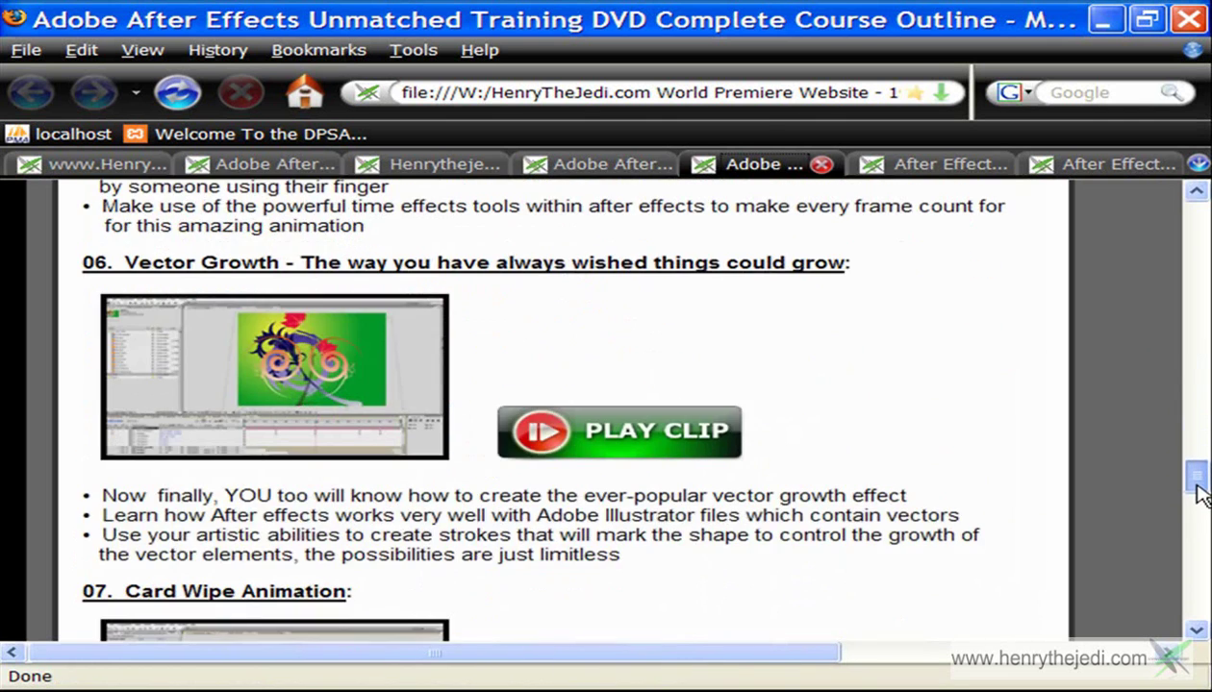
{"action": "left_click_drag", "start_coordinate": [1191, 476], "coordinate": [1195, 523]}
{"action": "left_click", "coordinate": [1198, 527]}
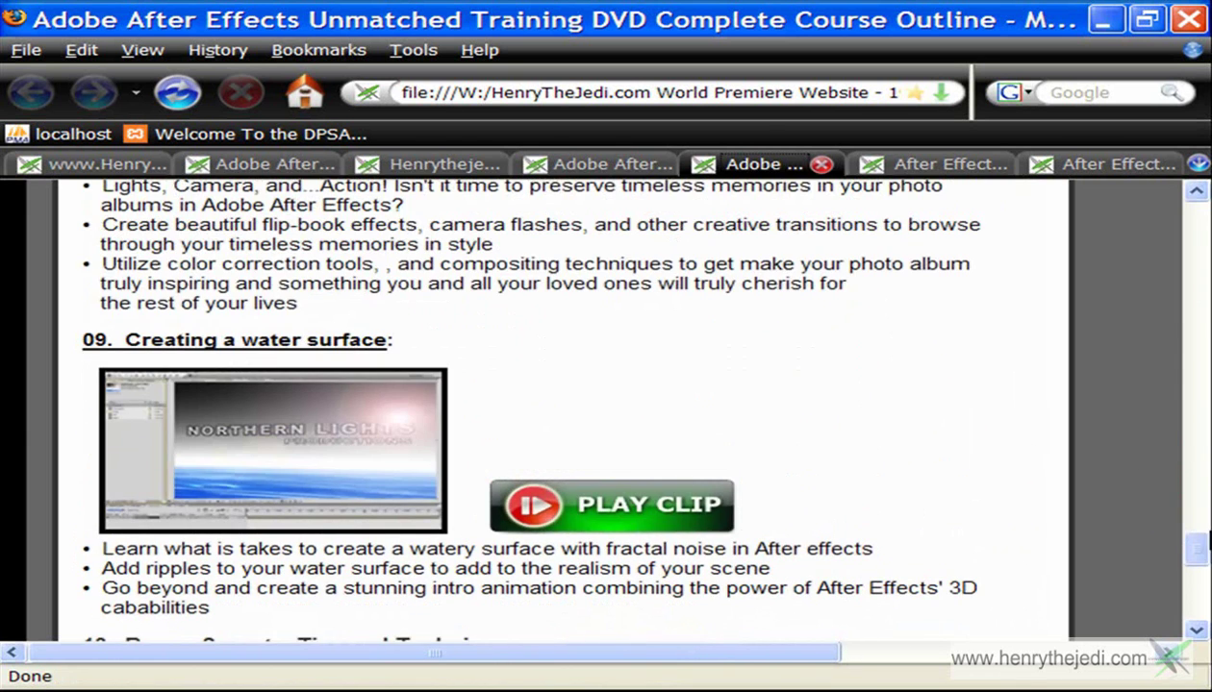
{"action": "mouse_move", "coordinate": [1202, 548]}
{"action": "left_mouse_down"}
{"action": "mouse_move", "coordinate": [1200, 615]}
{"action": "mouse_move", "coordinate": [1200, 567]}
{"action": "left_mouse_up"}
{"action": "scroll", "coordinate": [822, 414], "scroll_direction": "up", "scroll_amount": 5}
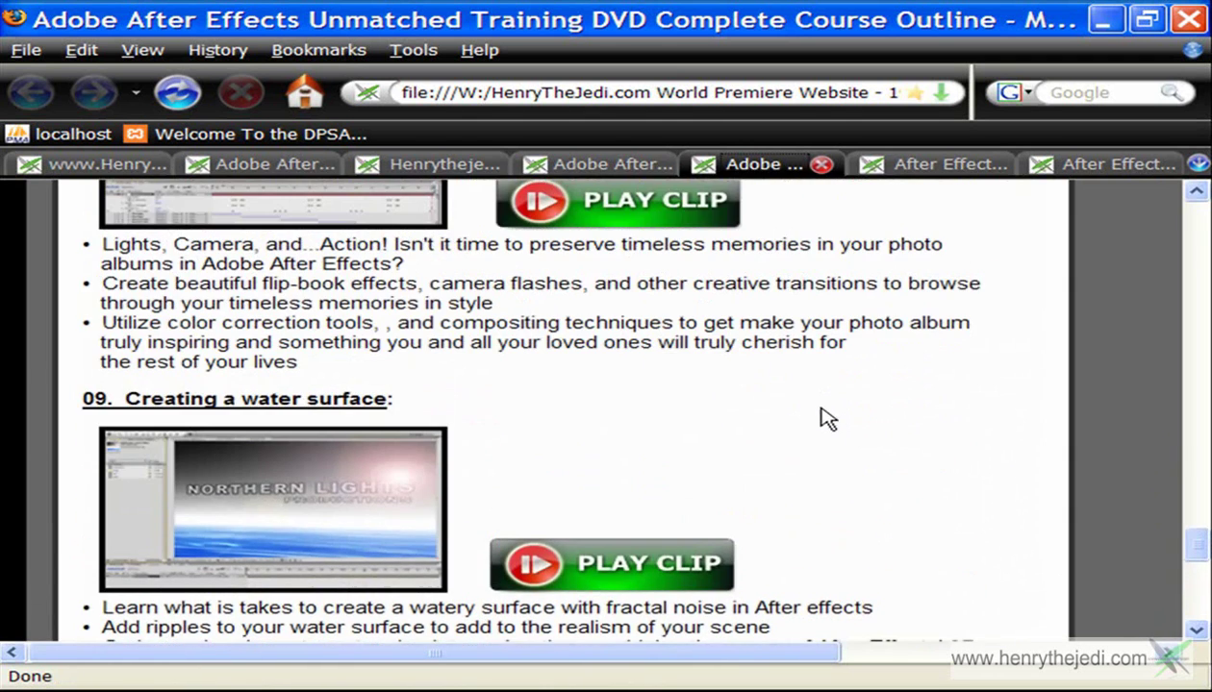
- Close the course outline tab, look over the After Effects Unmatched video preview page, and show the DVD home page
{"action": "left_click", "coordinate": [822, 166]}
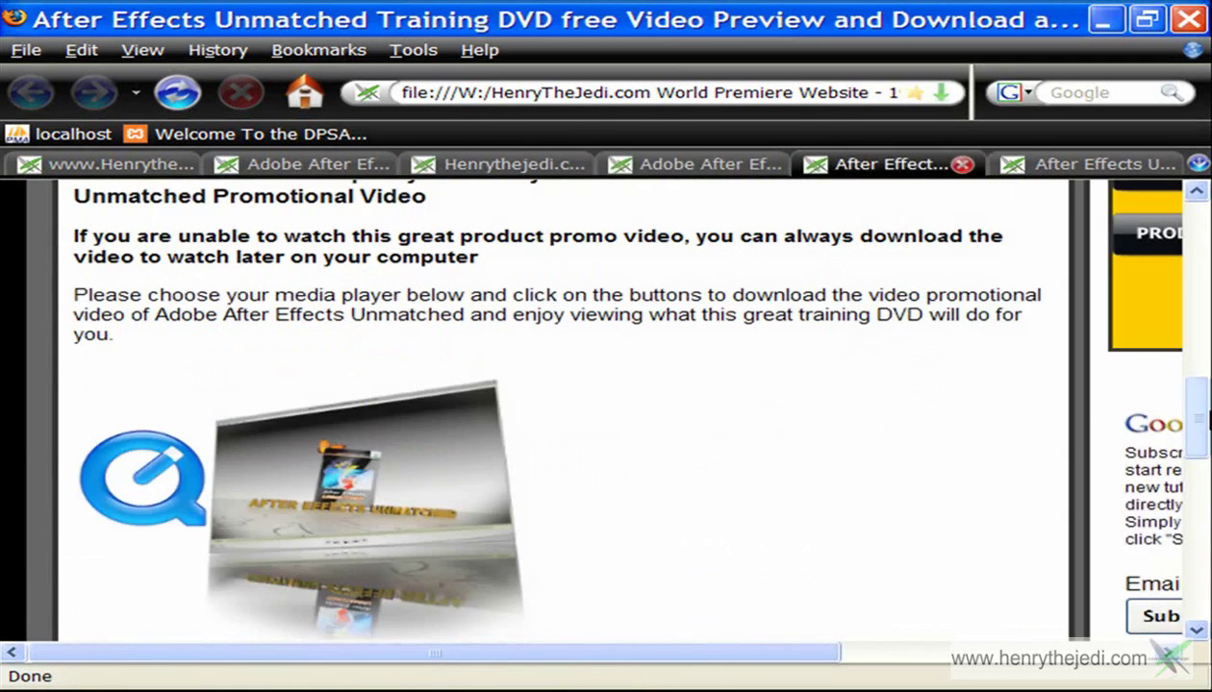
{"action": "left_click_drag", "start_coordinate": [1202, 410], "coordinate": [1202, 331]}
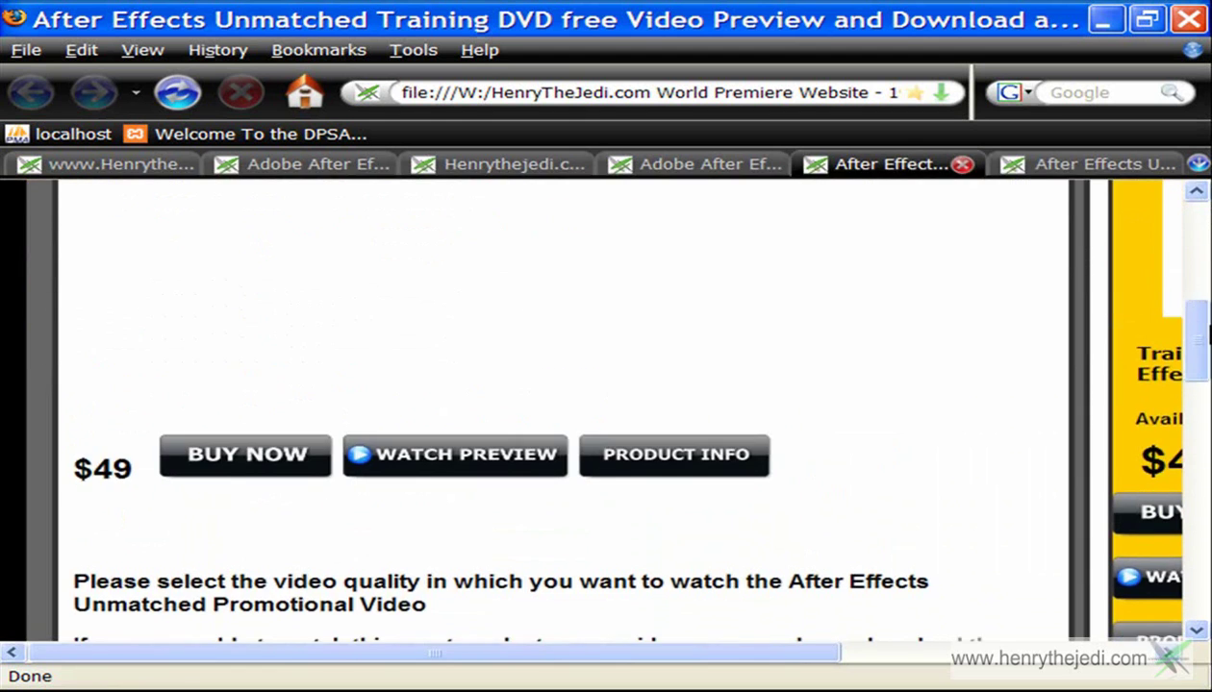
{"action": "left_click", "coordinate": [1073, 167]}
{"action": "left_click", "coordinate": [710, 164]}
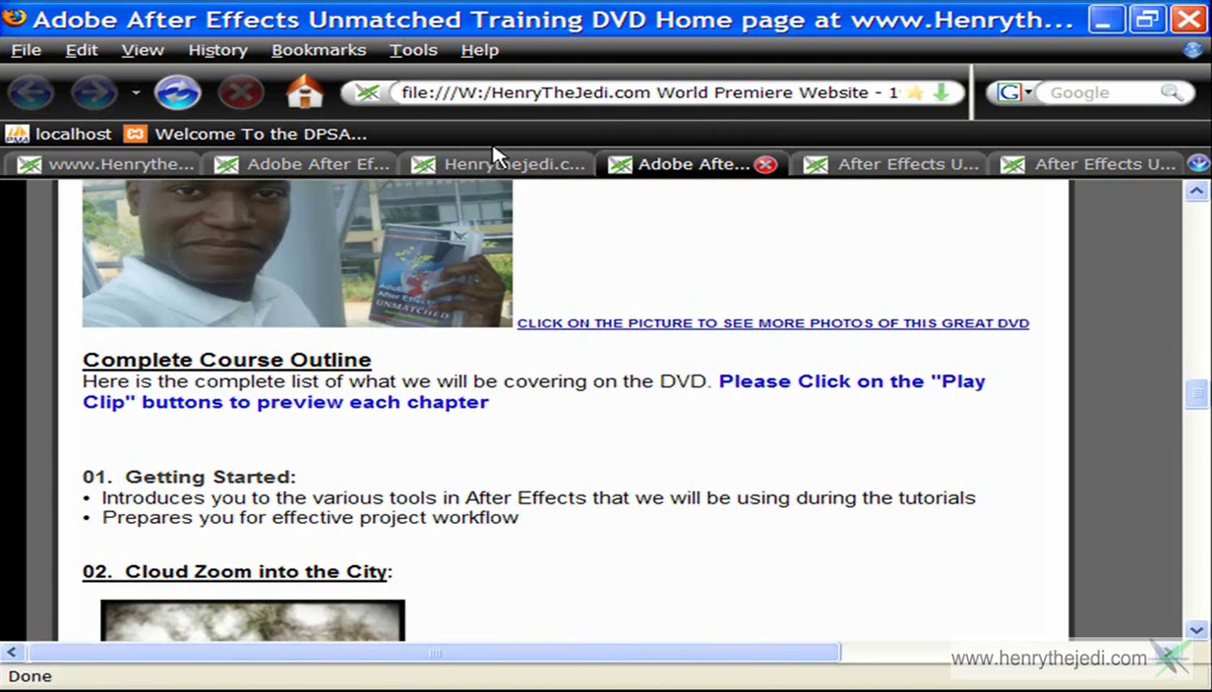
- Look over the DVD's product box, and examine the promo video download options for QuickTime and Windows Media Player on the video preview page
{"action": "scroll", "coordinate": [1032, 401], "scroll_direction": "up", "scroll_amount": 4}
{"action": "left_click_drag", "start_coordinate": [1195, 390], "coordinate": [1202, 279]}
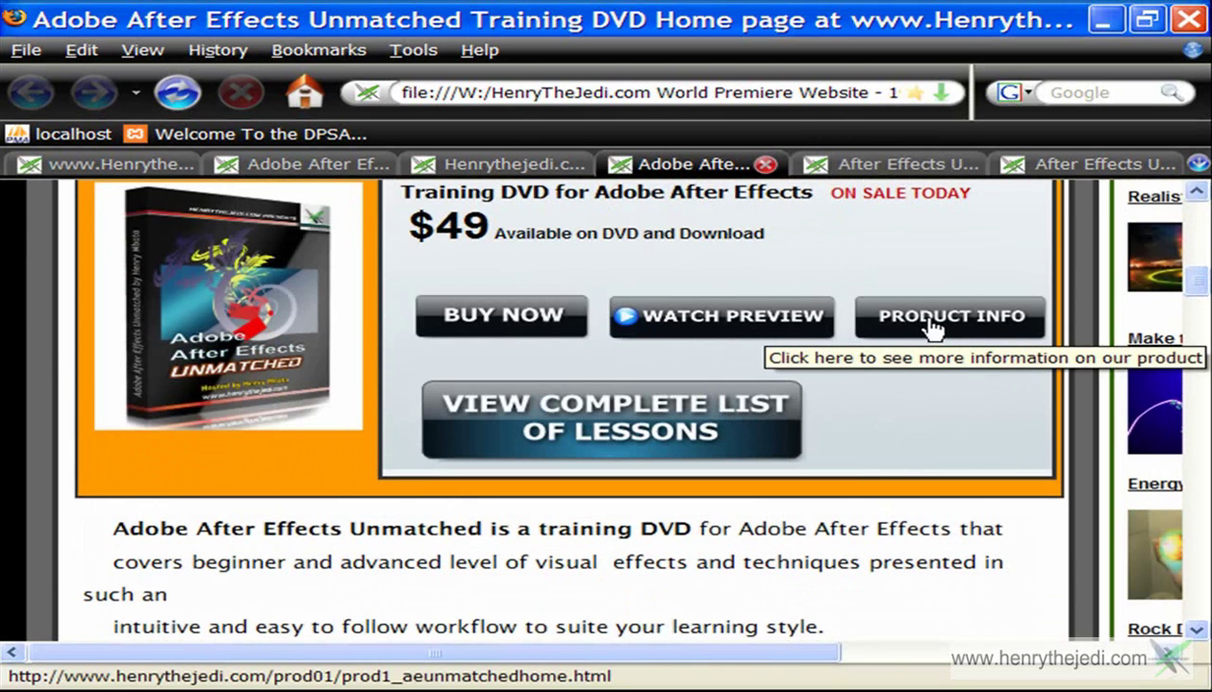
{"action": "left_click", "coordinate": [877, 166]}
{"action": "scroll", "coordinate": [609, 506], "scroll_direction": "down", "scroll_amount": 5}
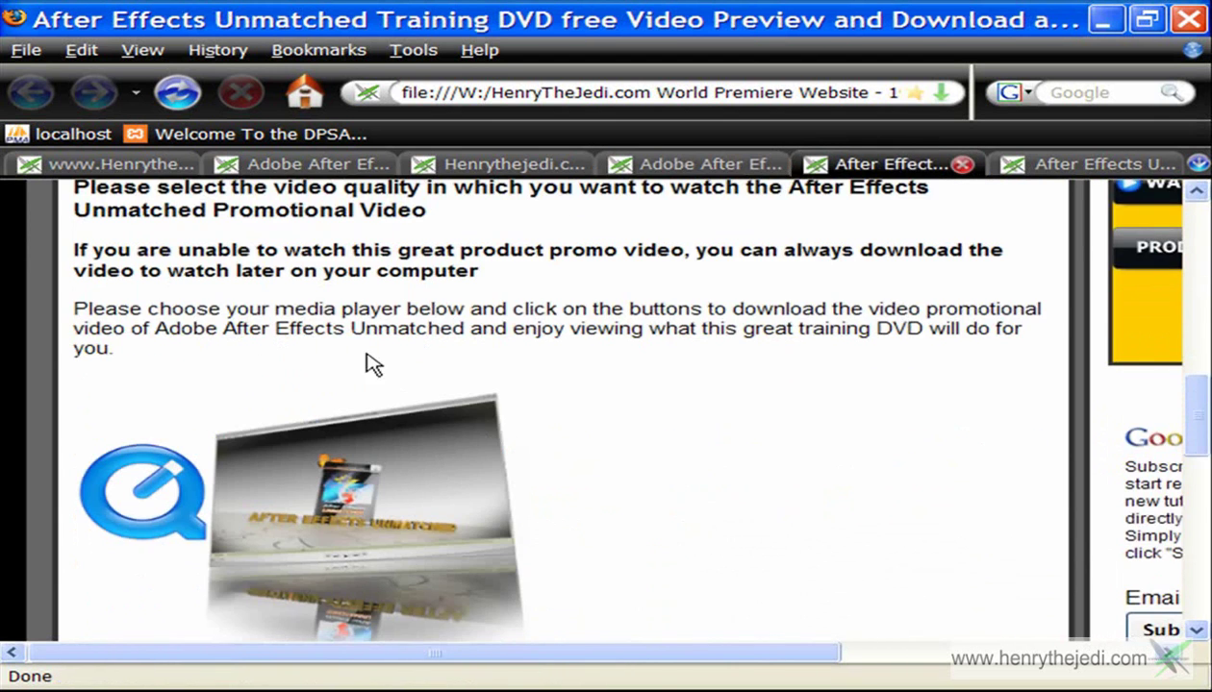
{"action": "scroll", "coordinate": [380, 370], "scroll_direction": "down", "scroll_amount": 5}
{"action": "scroll", "coordinate": [616, 435], "scroll_direction": "up", "scroll_amount": 1}
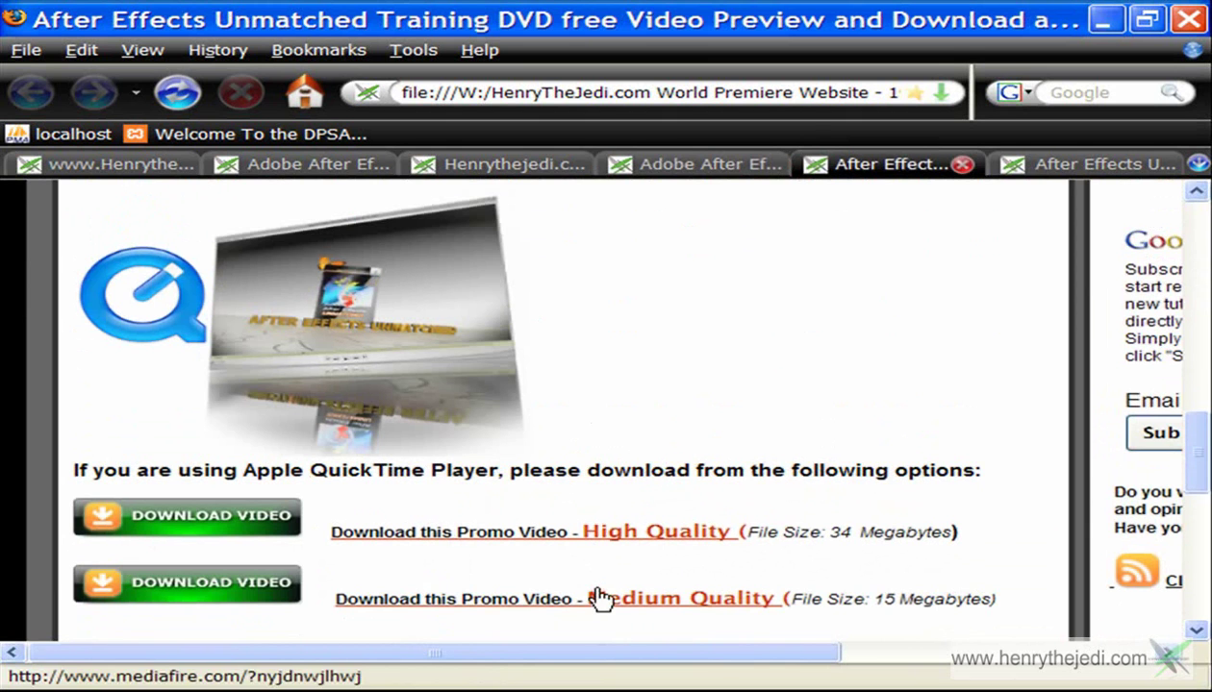
{"action": "scroll", "coordinate": [660, 526], "scroll_direction": "down", "scroll_amount": 6}
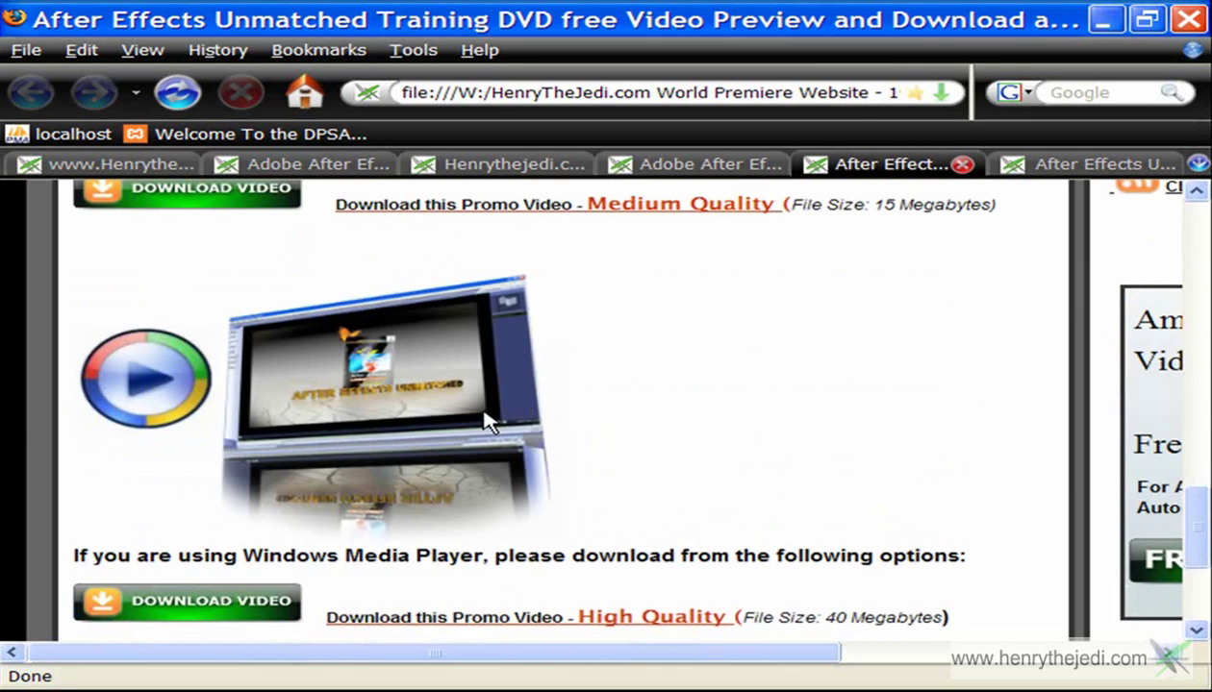
{"action": "scroll", "coordinate": [486, 413], "scroll_direction": "down", "scroll_amount": 3}
{"action": "scroll", "coordinate": [488, 415], "scroll_direction": "up", "scroll_amount": 8}
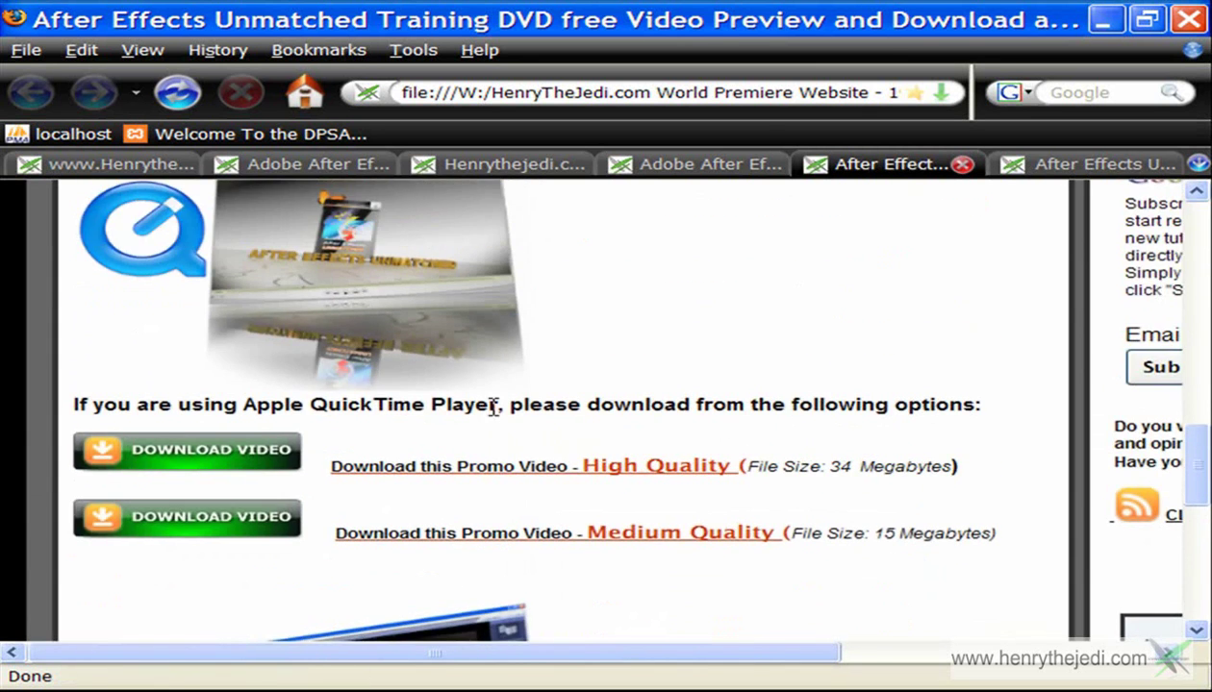
- Close the video preview and DVD home page tabs, look over the Products Support page down to its Downloading Questions, and close it
{"action": "key", "text": "ctrl+w"}
{"action": "key", "text": "ctrl+w"}
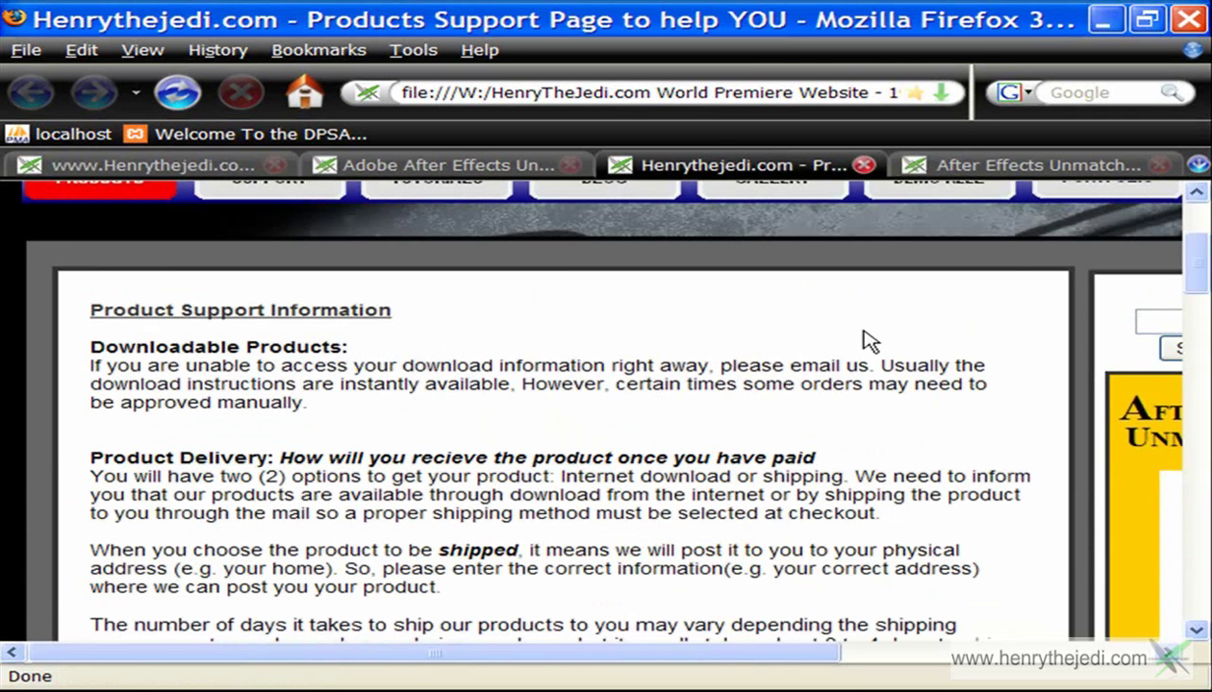
{"action": "left_click_drag", "start_coordinate": [1201, 262], "coordinate": [1188, 197]}
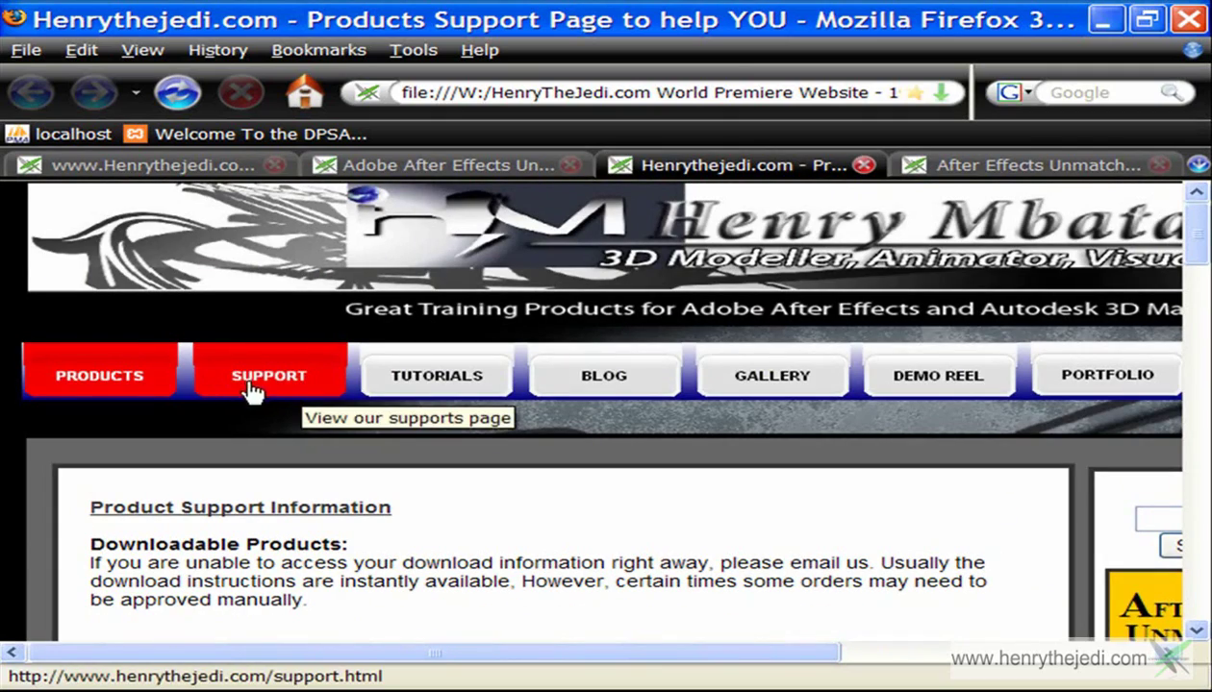
{"action": "scroll", "coordinate": [759, 452], "scroll_direction": "down", "scroll_amount": 10}
{"action": "scroll", "coordinate": [770, 442], "scroll_direction": "down", "scroll_amount": 5}
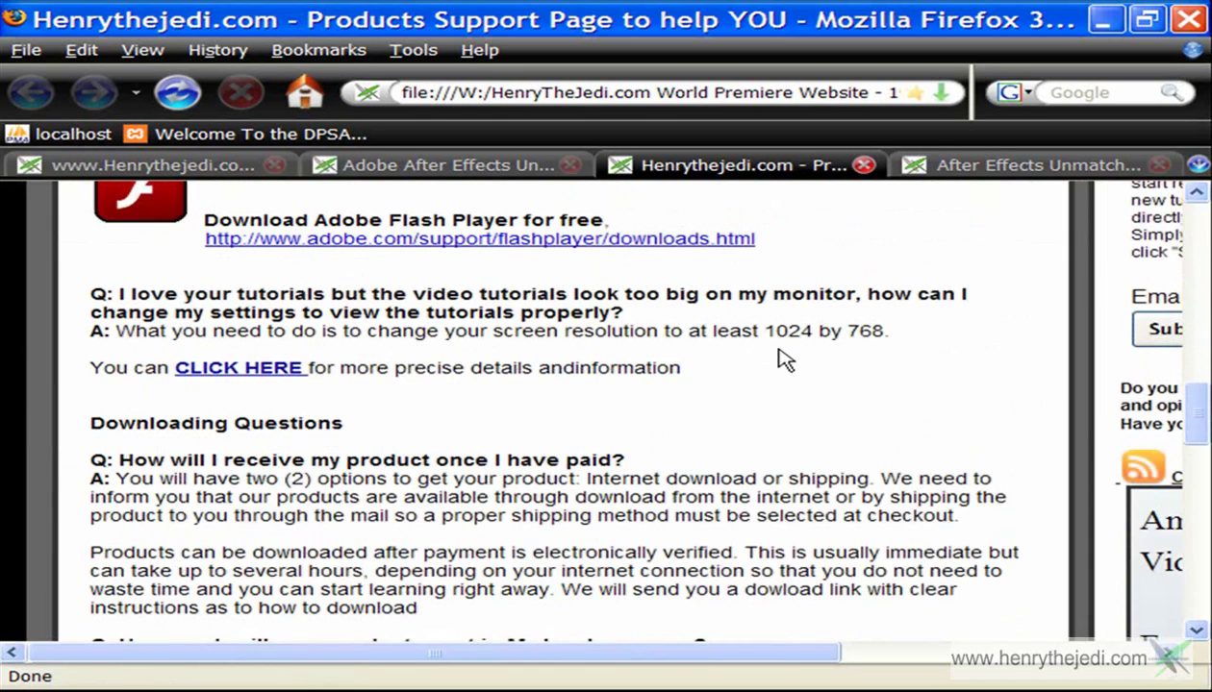
{"action": "key", "text": "ctrl+w"}
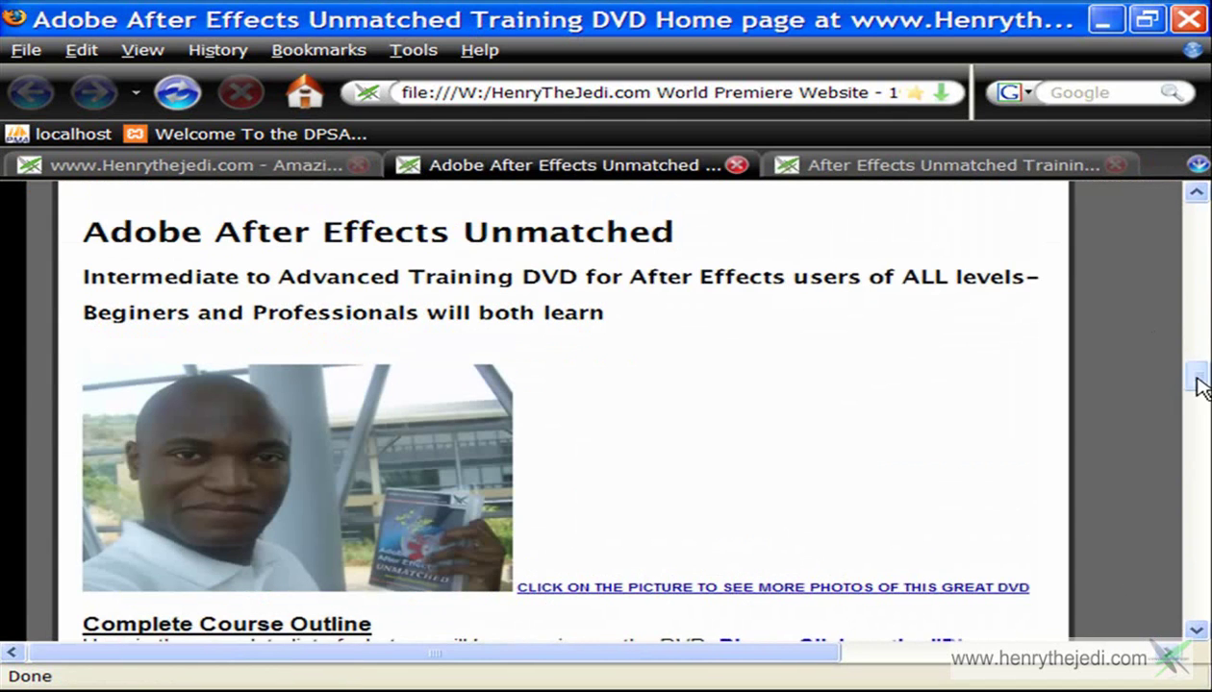
- Examine the DVD home page around the Adobe After Effects Unmatched heading and host photo, the product description and the computer requirements
{"action": "left_click_drag", "start_coordinate": [1200, 385], "coordinate": [1200, 392]}
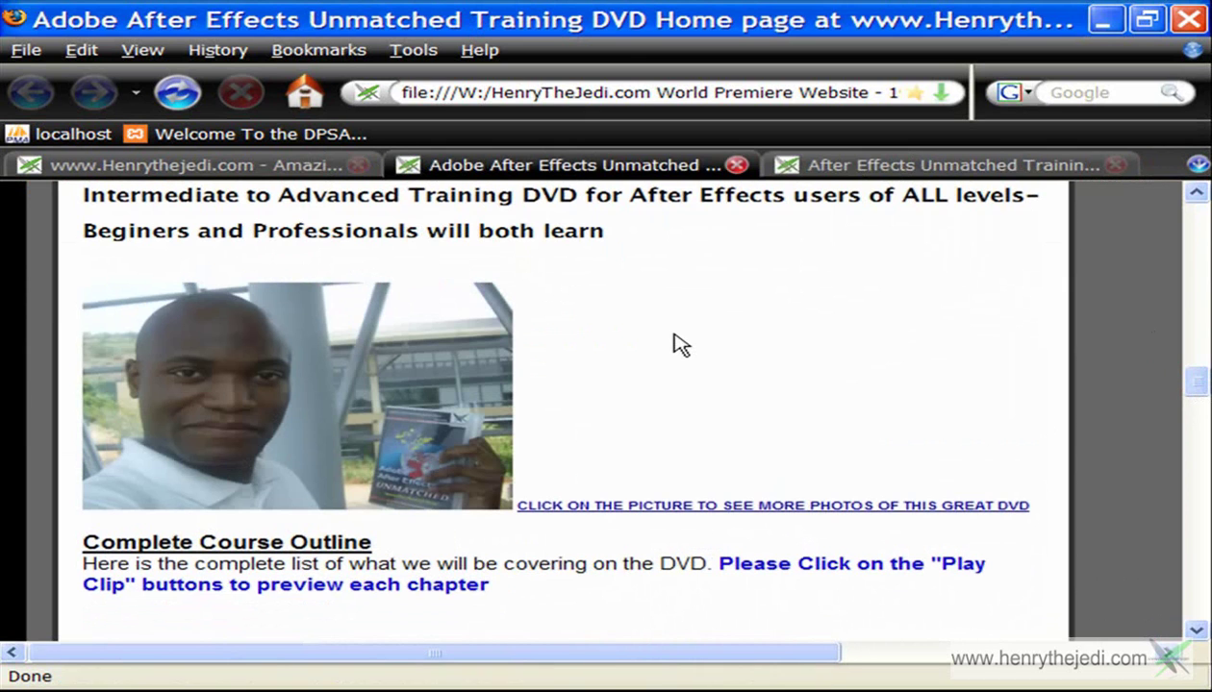
{"action": "scroll", "coordinate": [681, 343], "scroll_direction": "up", "scroll_amount": 1}
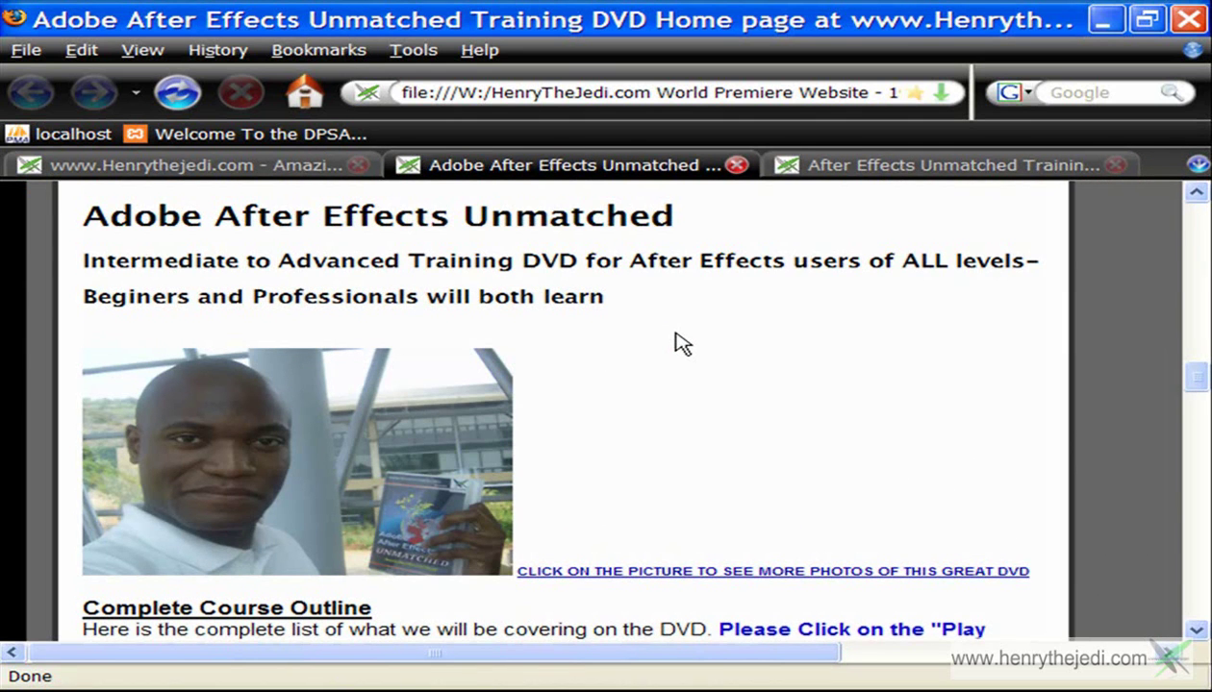
{"action": "left_click", "coordinate": [674, 338]}
{"action": "scroll", "coordinate": [677, 344], "scroll_direction": "up", "scroll_amount": 3}
{"action": "scroll", "coordinate": [676, 343], "scroll_direction": "down", "scroll_amount": 3}
{"action": "left_click", "coordinate": [638, 400]}
{"action": "scroll", "coordinate": [673, 409], "scroll_direction": "down", "scroll_amount": 10}
{"action": "scroll", "coordinate": [654, 336], "scroll_direction": "up", "scroll_amount": 5}
{"action": "scroll", "coordinate": [664, 344], "scroll_direction": "down", "scroll_amount": 5}
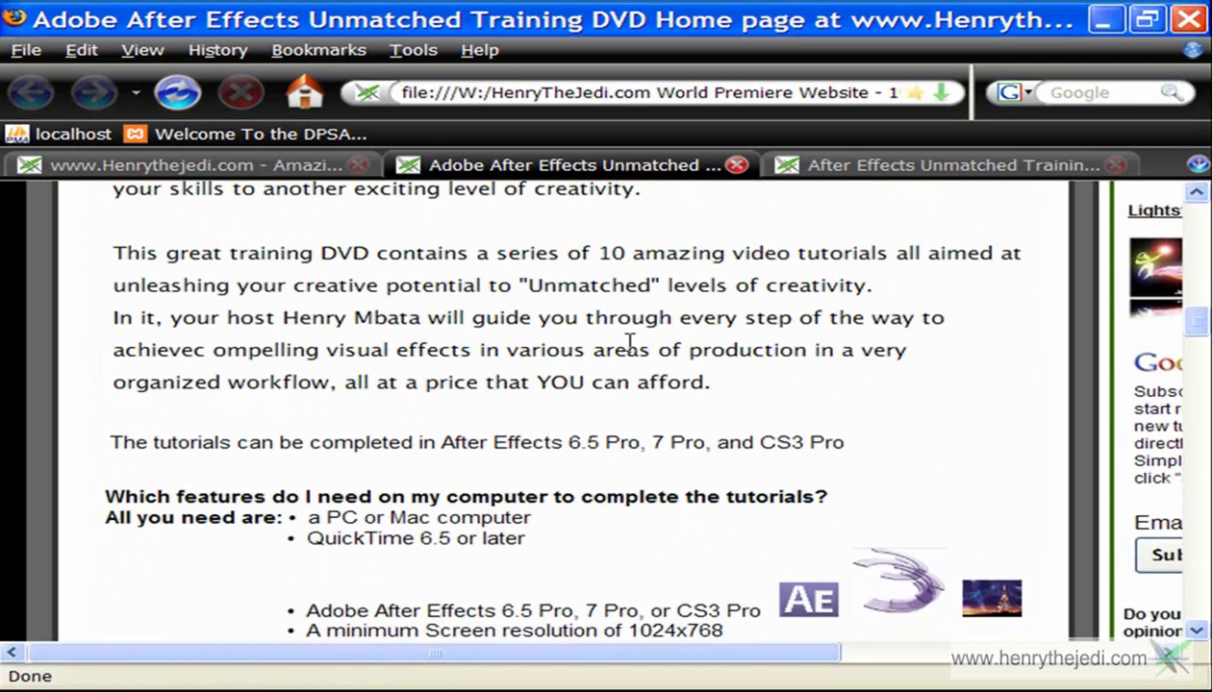
- Show the DVD home page's address, review the product box with its purchase and preview options, and return to the photo gallery link
{"action": "left_click", "coordinate": [887, 87]}
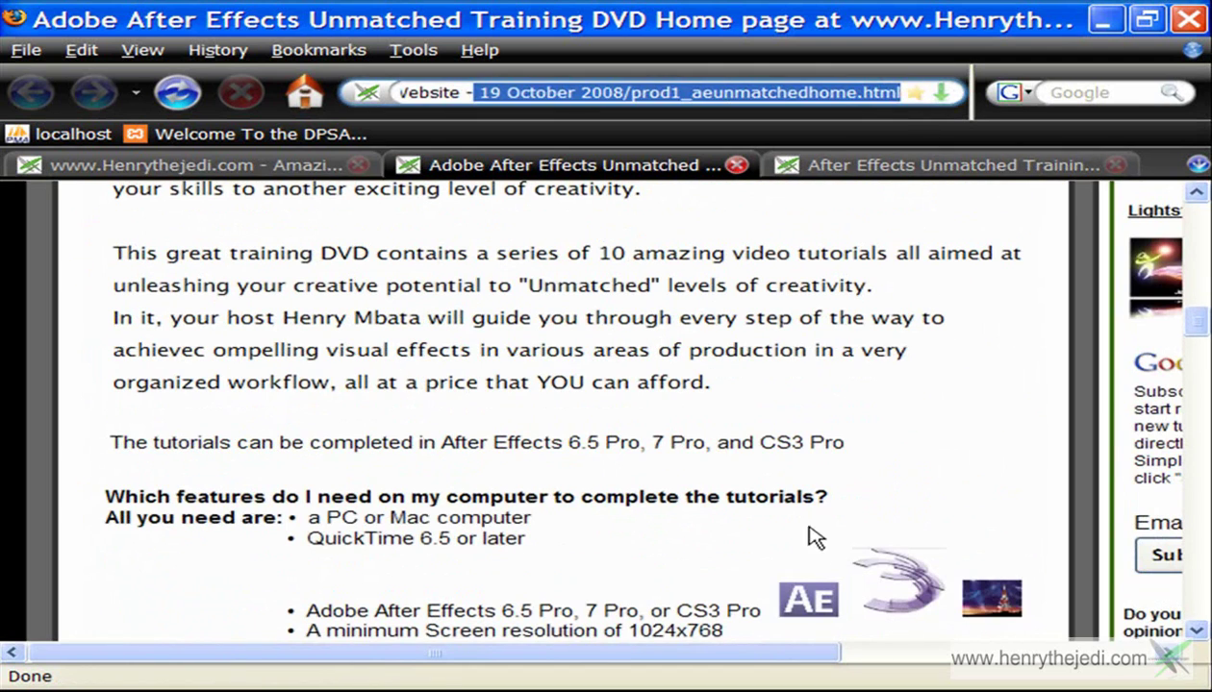
{"action": "left_click", "coordinate": [808, 409]}
{"action": "scroll", "coordinate": [807, 409], "scroll_direction": "up", "scroll_amount": 3}
{"action": "scroll", "coordinate": [789, 442], "scroll_direction": "up", "scroll_amount": 10}
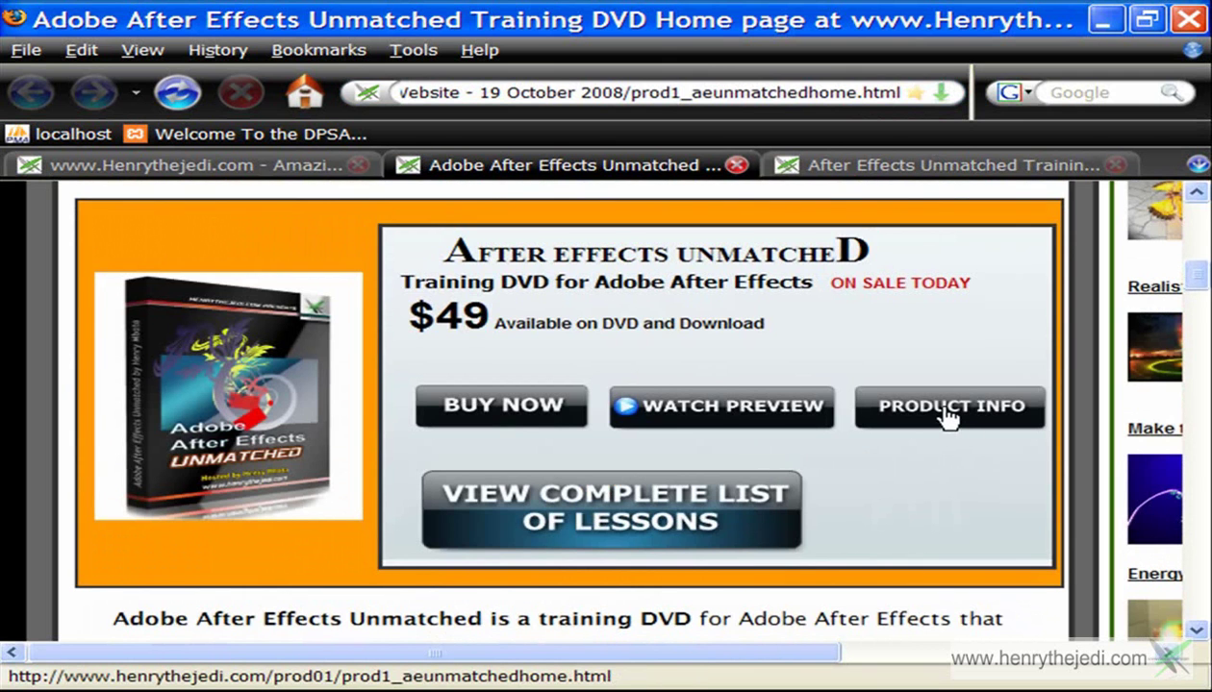
{"action": "scroll", "coordinate": [948, 416], "scroll_direction": "down", "scroll_amount": 20}
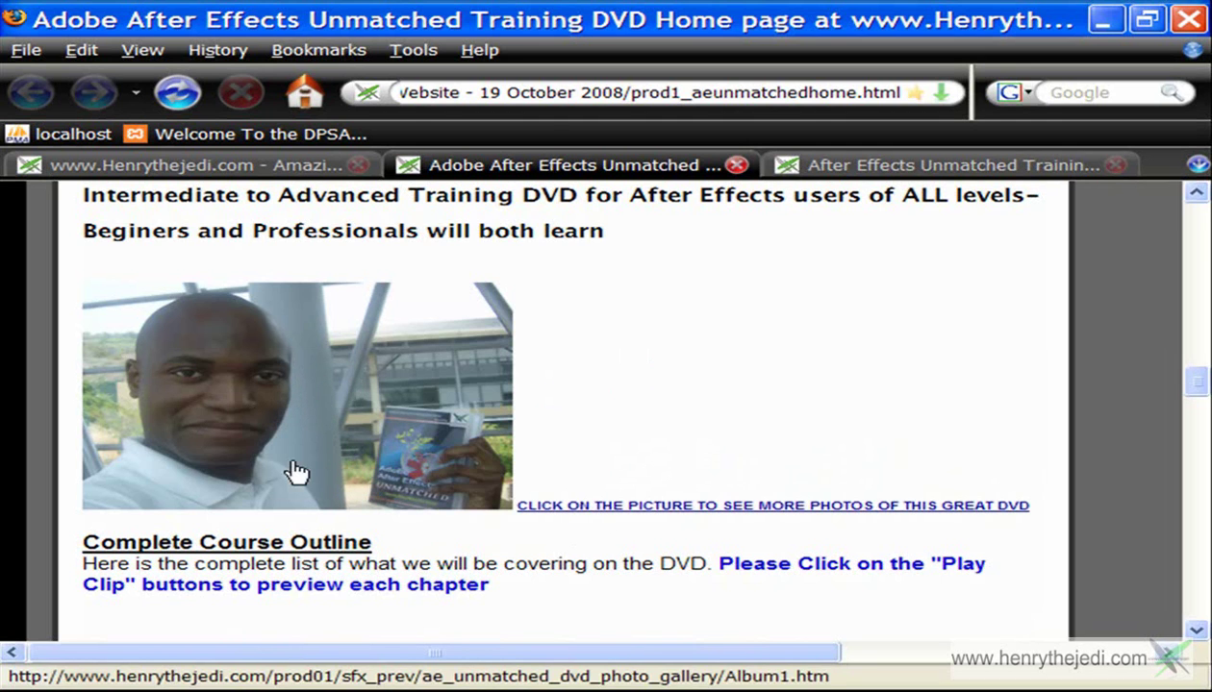
- Show the After Effects Unmatched Training DVD Photos gallery and look over its first photo and thumbnails
{"action": "left_click", "coordinate": [1025, 167]}
{"action": "left_click_drag", "start_coordinate": [1198, 486], "coordinate": [1197, 269]}
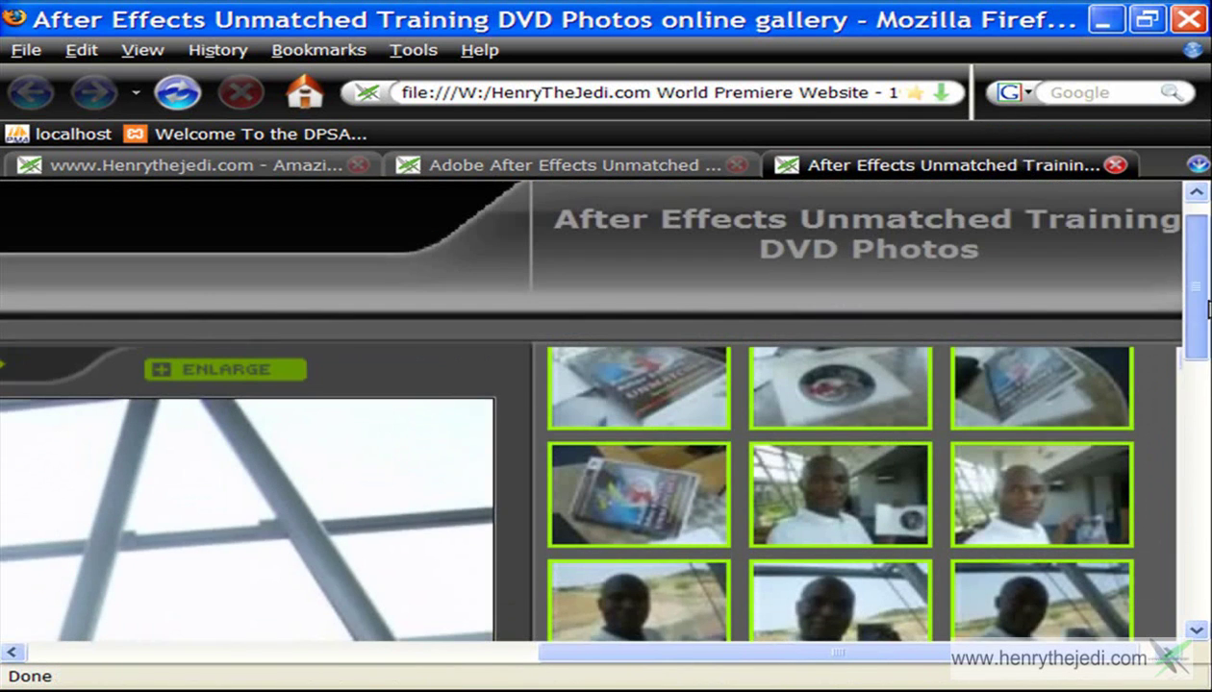
{"action": "left_click", "coordinate": [896, 646]}
{"action": "left_click_drag", "start_coordinate": [895, 646], "coordinate": [482, 654]}
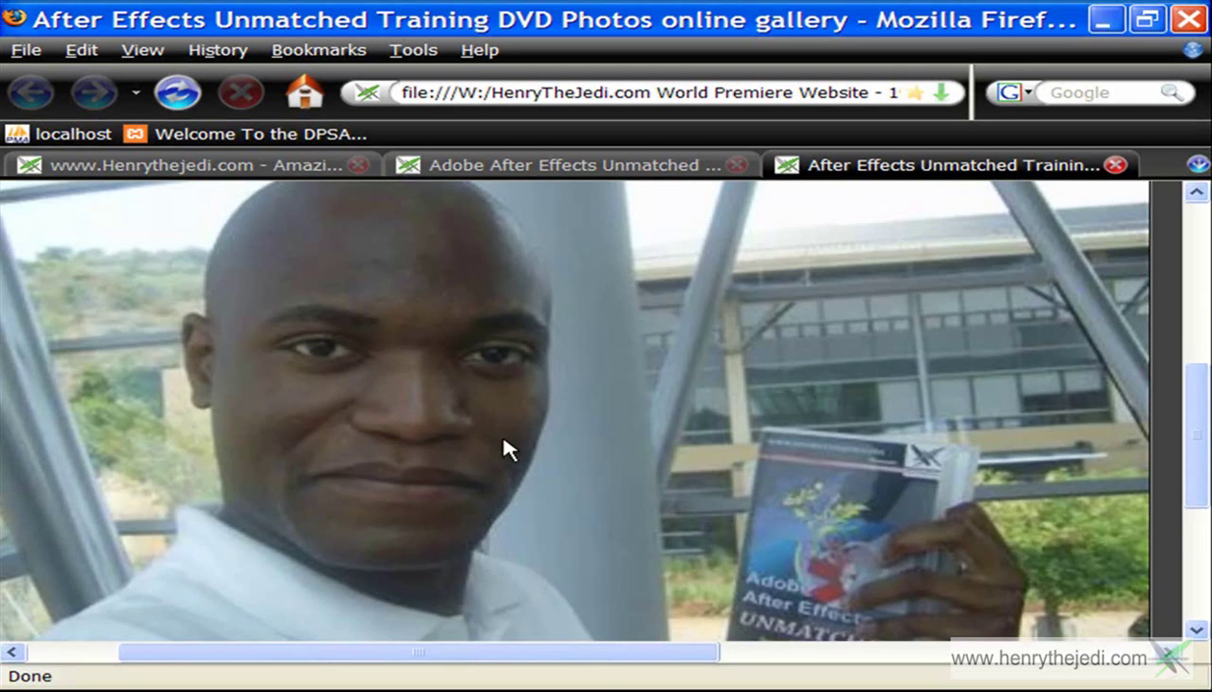
{"action": "left_click_drag", "start_coordinate": [673, 655], "coordinate": [1077, 651]}
{"action": "left_click_drag", "start_coordinate": [1202, 491], "coordinate": [1200, 399]}
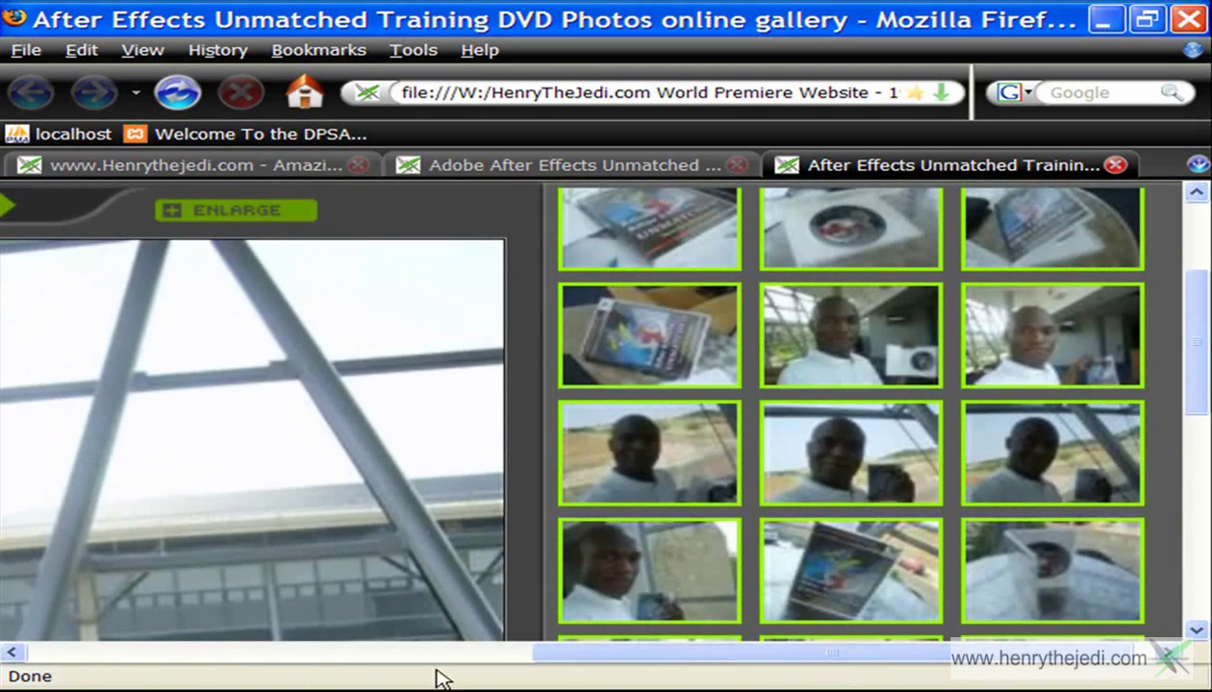
{"action": "left_click_drag", "start_coordinate": [555, 658], "coordinate": [13, 655]}
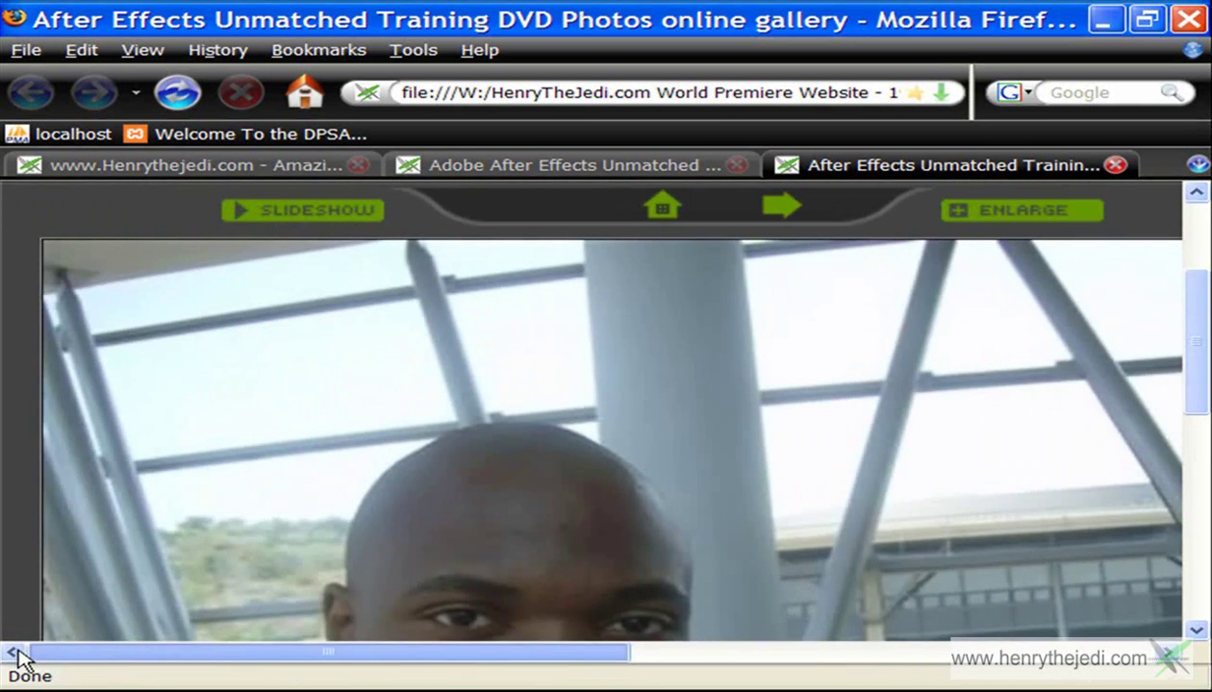
{"action": "scroll", "coordinate": [535, 337], "scroll_direction": "up", "scroll_amount": 3}
{"action": "scroll", "coordinate": [469, 368], "scroll_direction": "down", "scroll_amount": 2}
- Advance through the photo gallery one picture at a time from the first to the sixth photo, the DVD case standing upright
{"action": "left_click", "coordinate": [779, 288]}
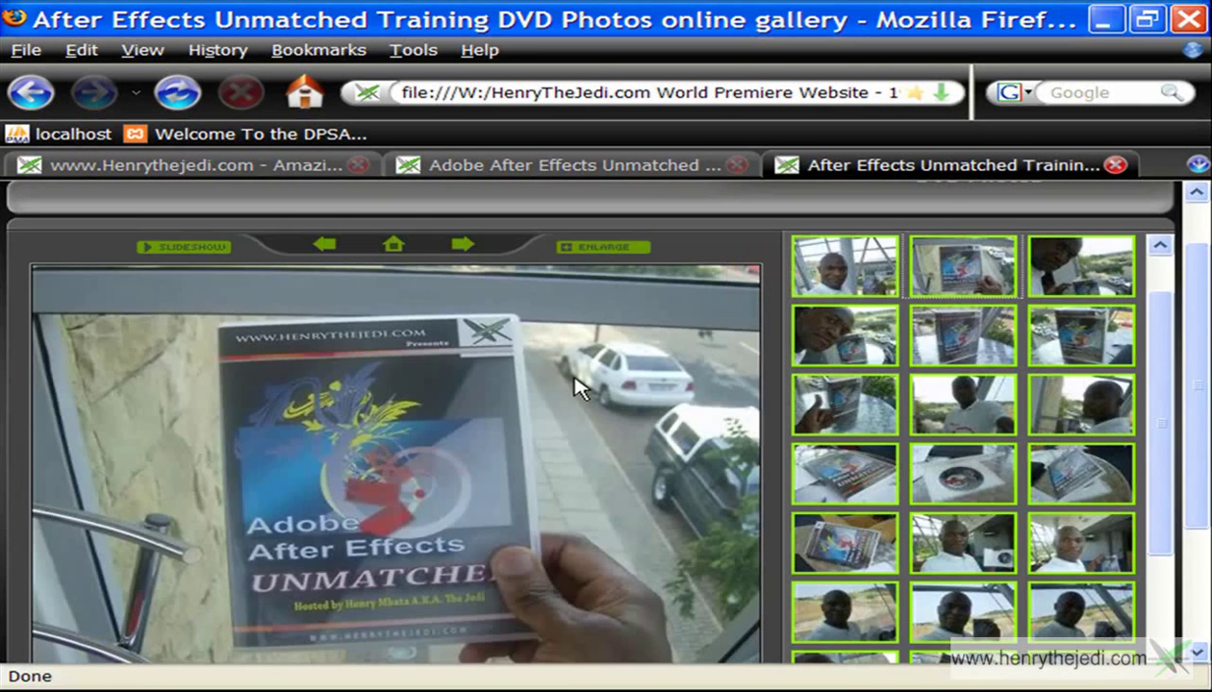
{"action": "scroll", "coordinate": [576, 385], "scroll_direction": "down", "scroll_amount": 1}
{"action": "scroll", "coordinate": [444, 400], "scroll_direction": "up", "scroll_amount": 1}
{"action": "left_click", "coordinate": [462, 246]}
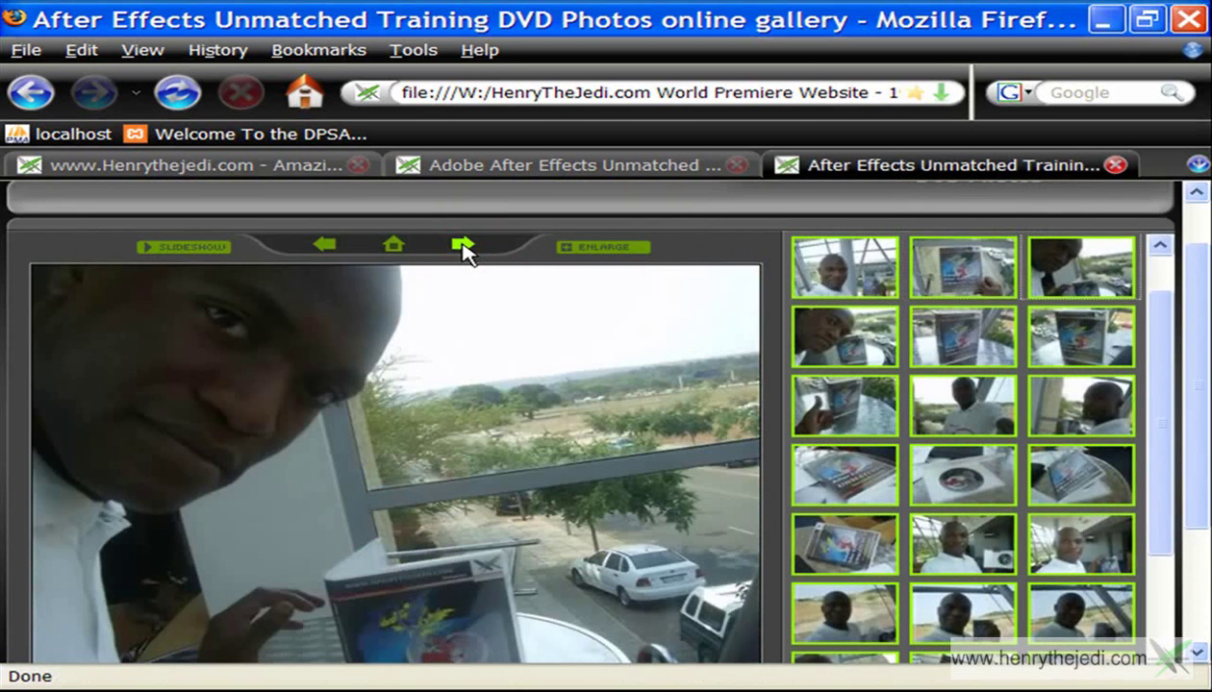
{"action": "scroll", "coordinate": [535, 375], "scroll_direction": "down", "scroll_amount": 1}
{"action": "scroll", "coordinate": [495, 330], "scroll_direction": "up", "scroll_amount": 2}
{"action": "left_click", "coordinate": [469, 309]}
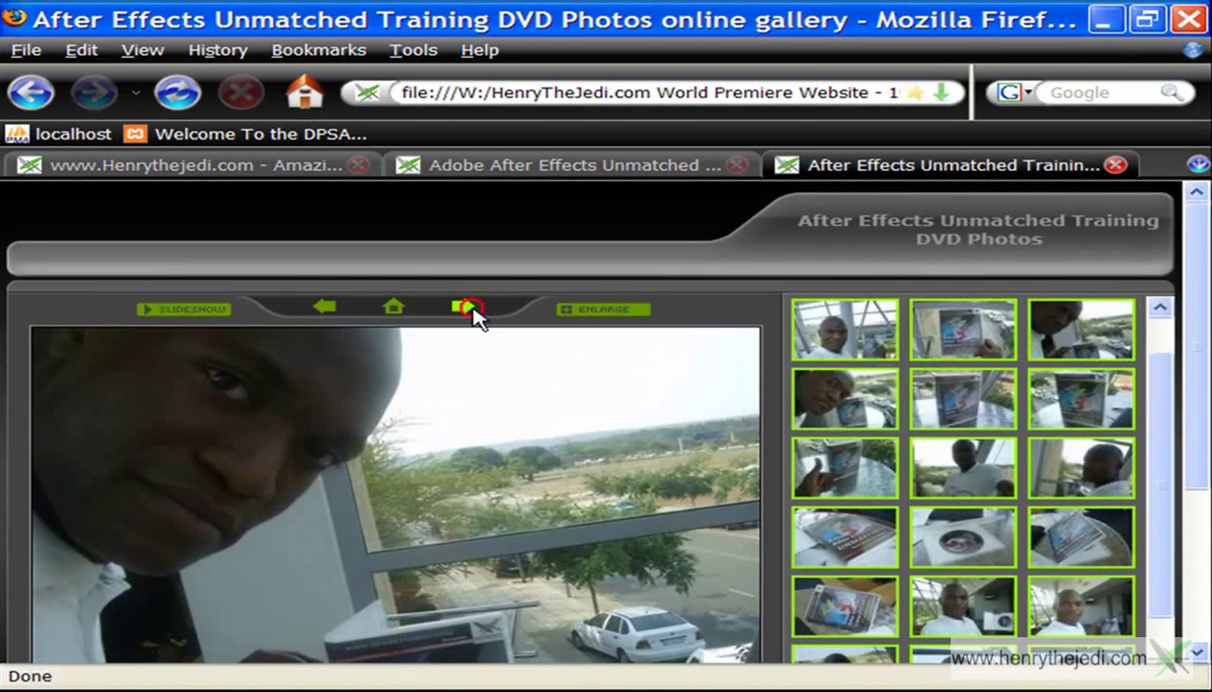
{"action": "scroll", "coordinate": [477, 332], "scroll_direction": "down", "scroll_amount": 1}
{"action": "scroll", "coordinate": [471, 317], "scroll_direction": "up", "scroll_amount": 1}
{"action": "left_click", "coordinate": [464, 307]}
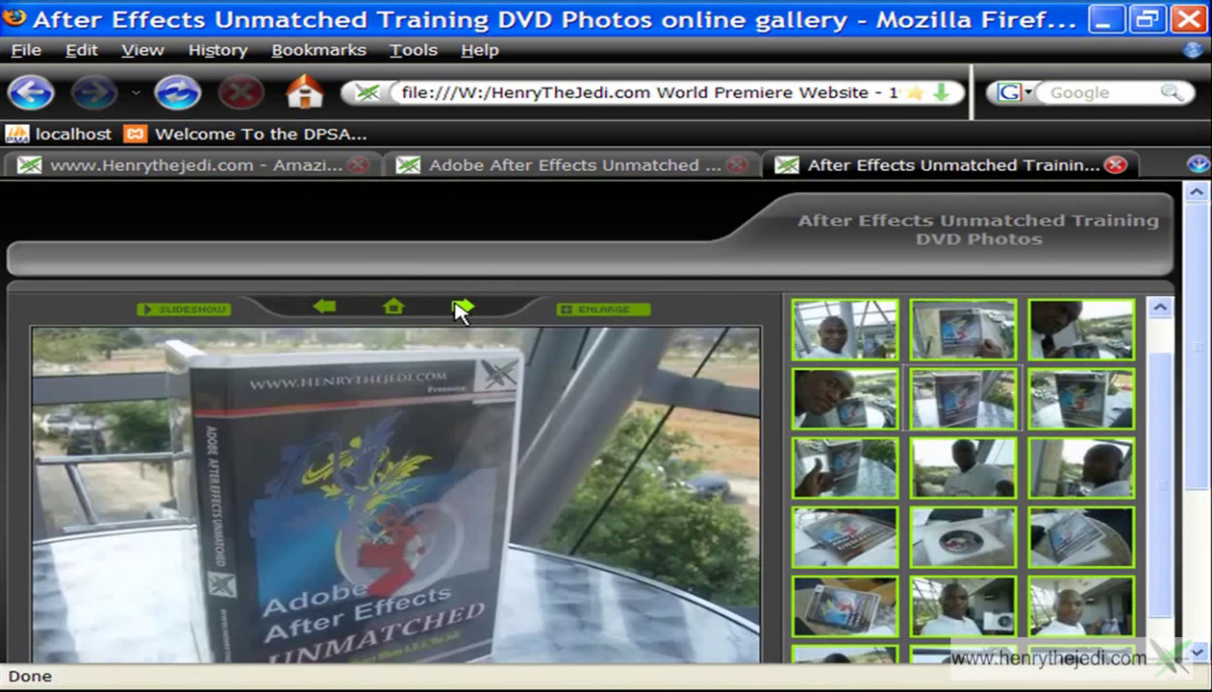
{"action": "scroll", "coordinate": [459, 316], "scroll_direction": "down", "scroll_amount": 1}
{"action": "left_click", "coordinate": [462, 241]}
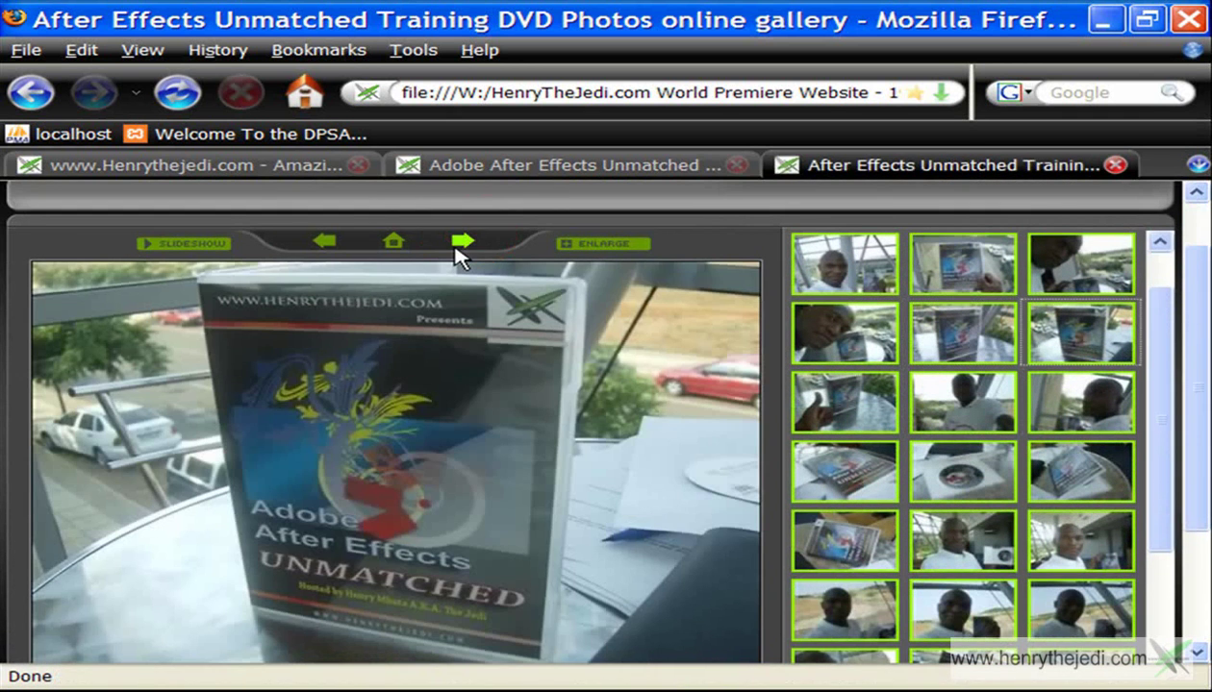
- Continue through the gallery to the eleventh photo, showing the disc inside its open case
{"action": "left_click", "coordinate": [461, 248]}
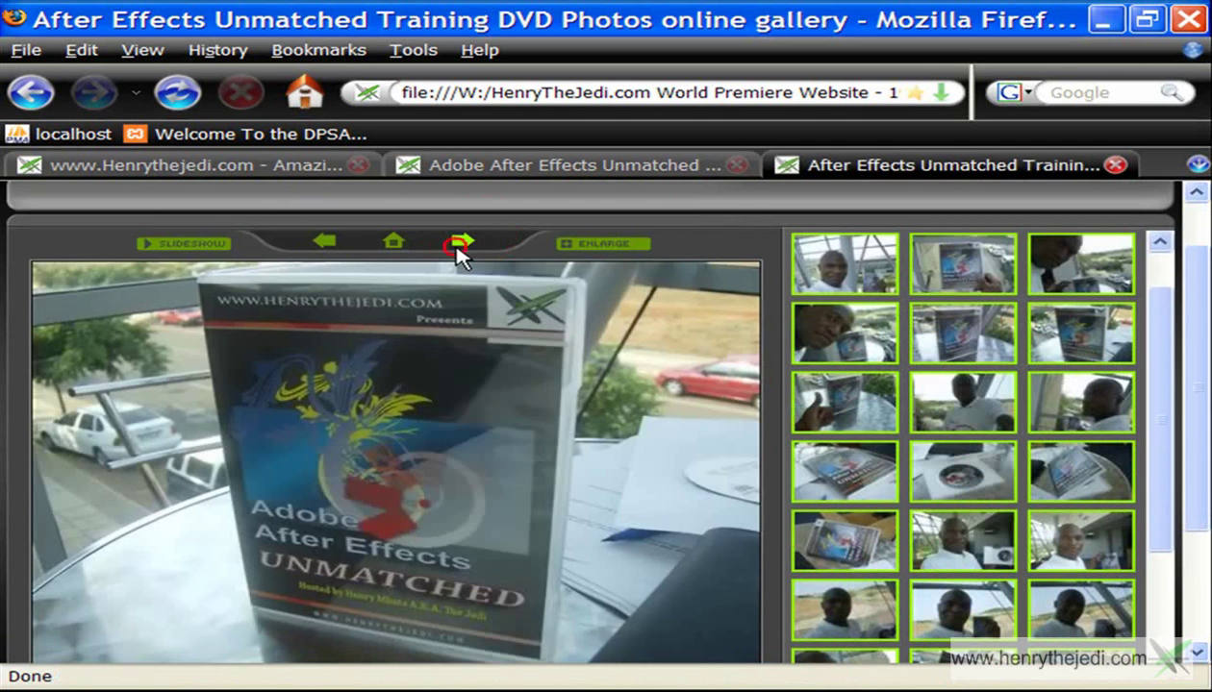
{"action": "left_click", "coordinate": [465, 245]}
{"action": "left_click", "coordinate": [465, 245]}
{"action": "left_click", "coordinate": [466, 246]}
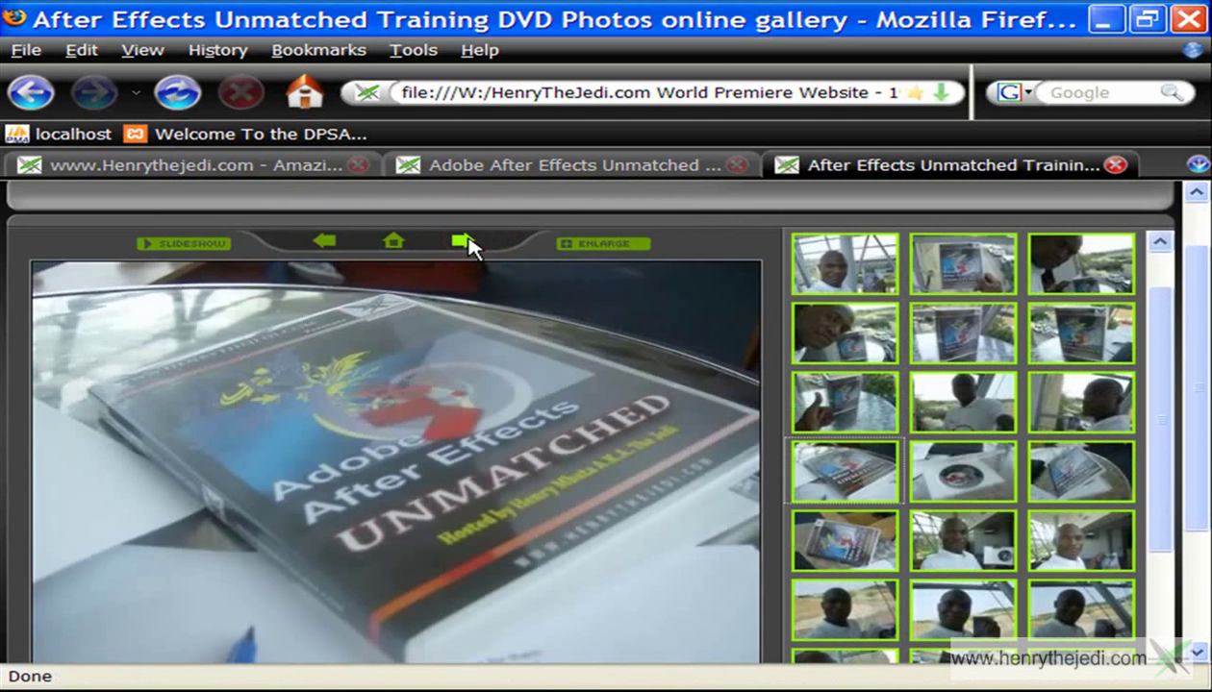
{"action": "left_click", "coordinate": [465, 245]}
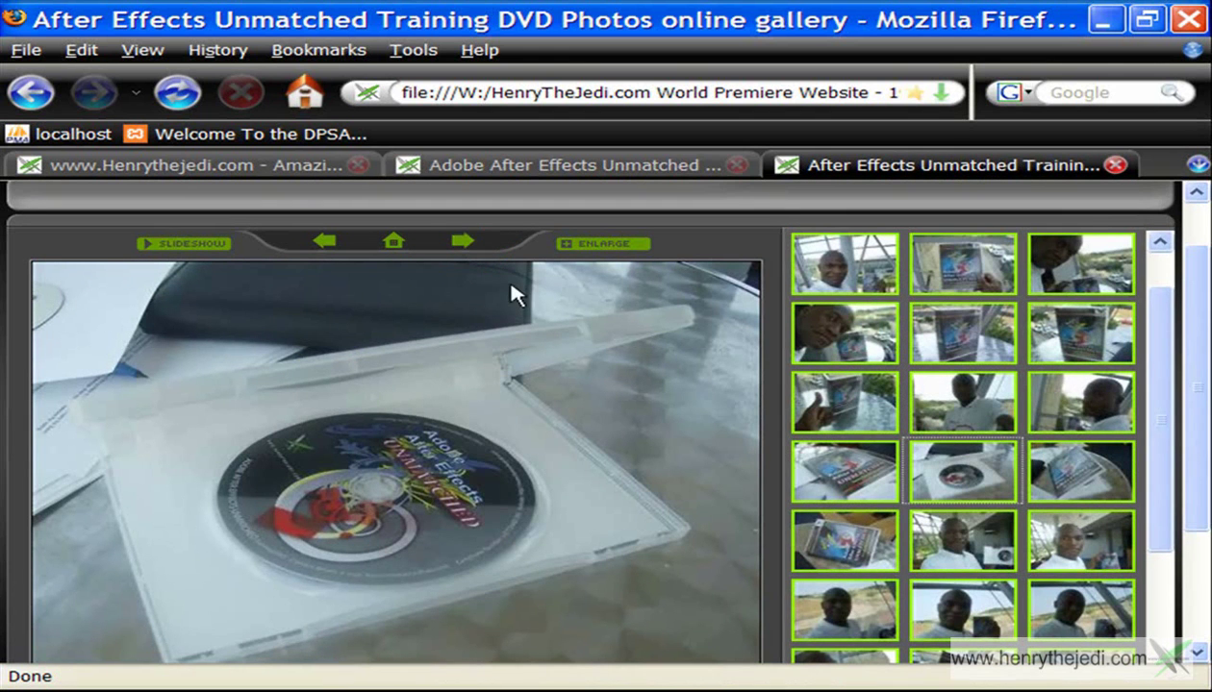